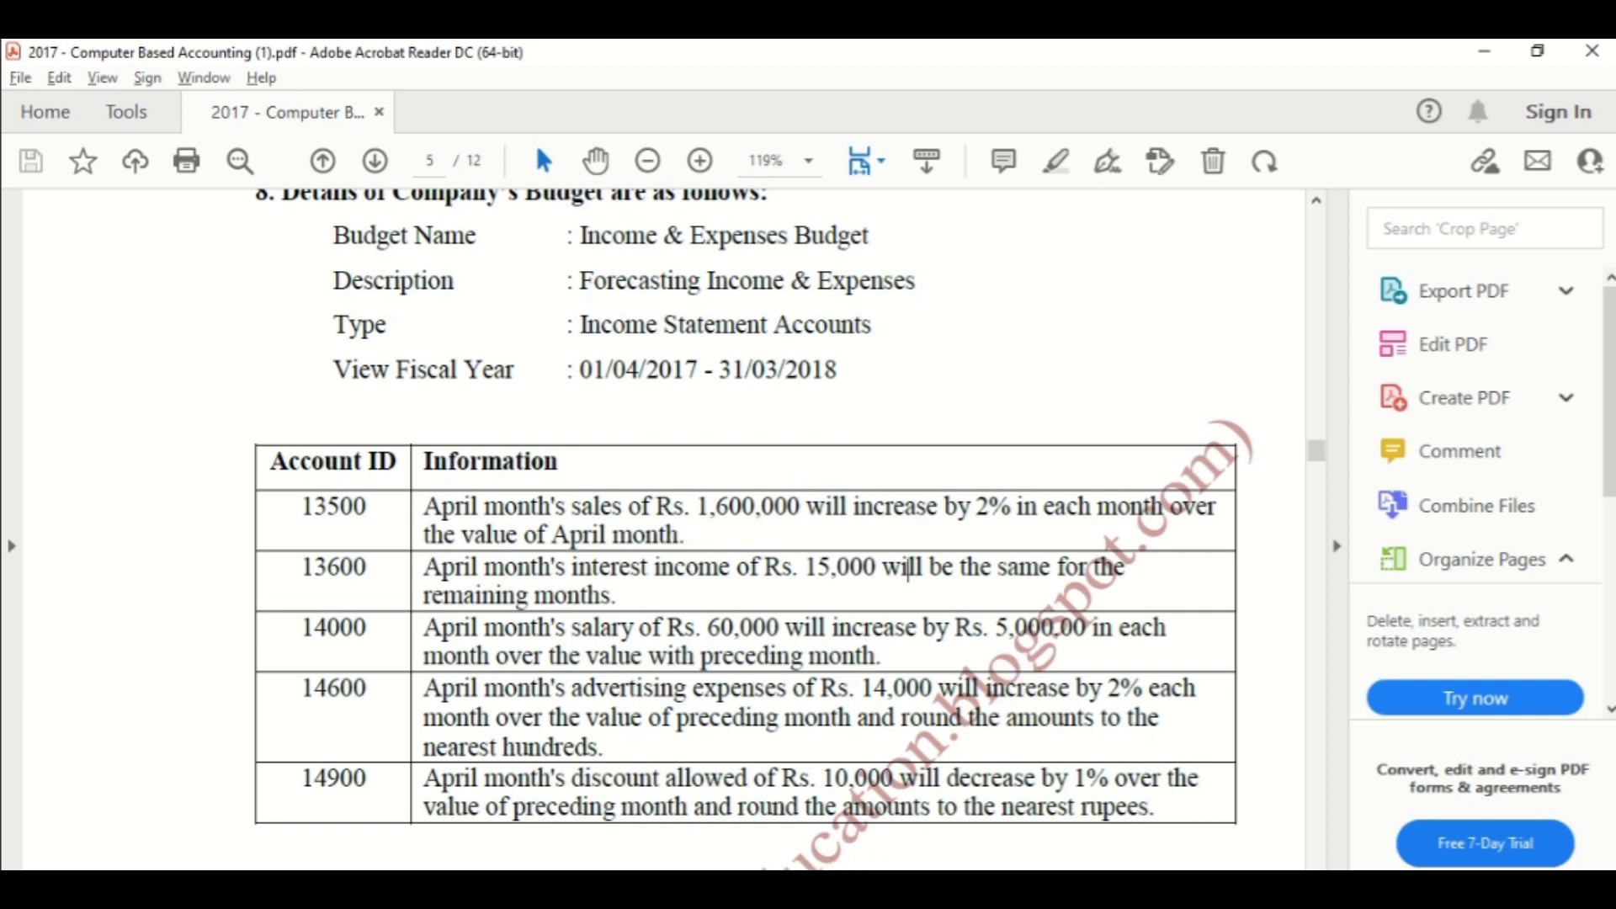
# Step: Switch to the Excel budget sheet and calculate May-17 sales in C21 with the formula =B21*1.02
pyautogui.hotkey('alt', 'Tab')
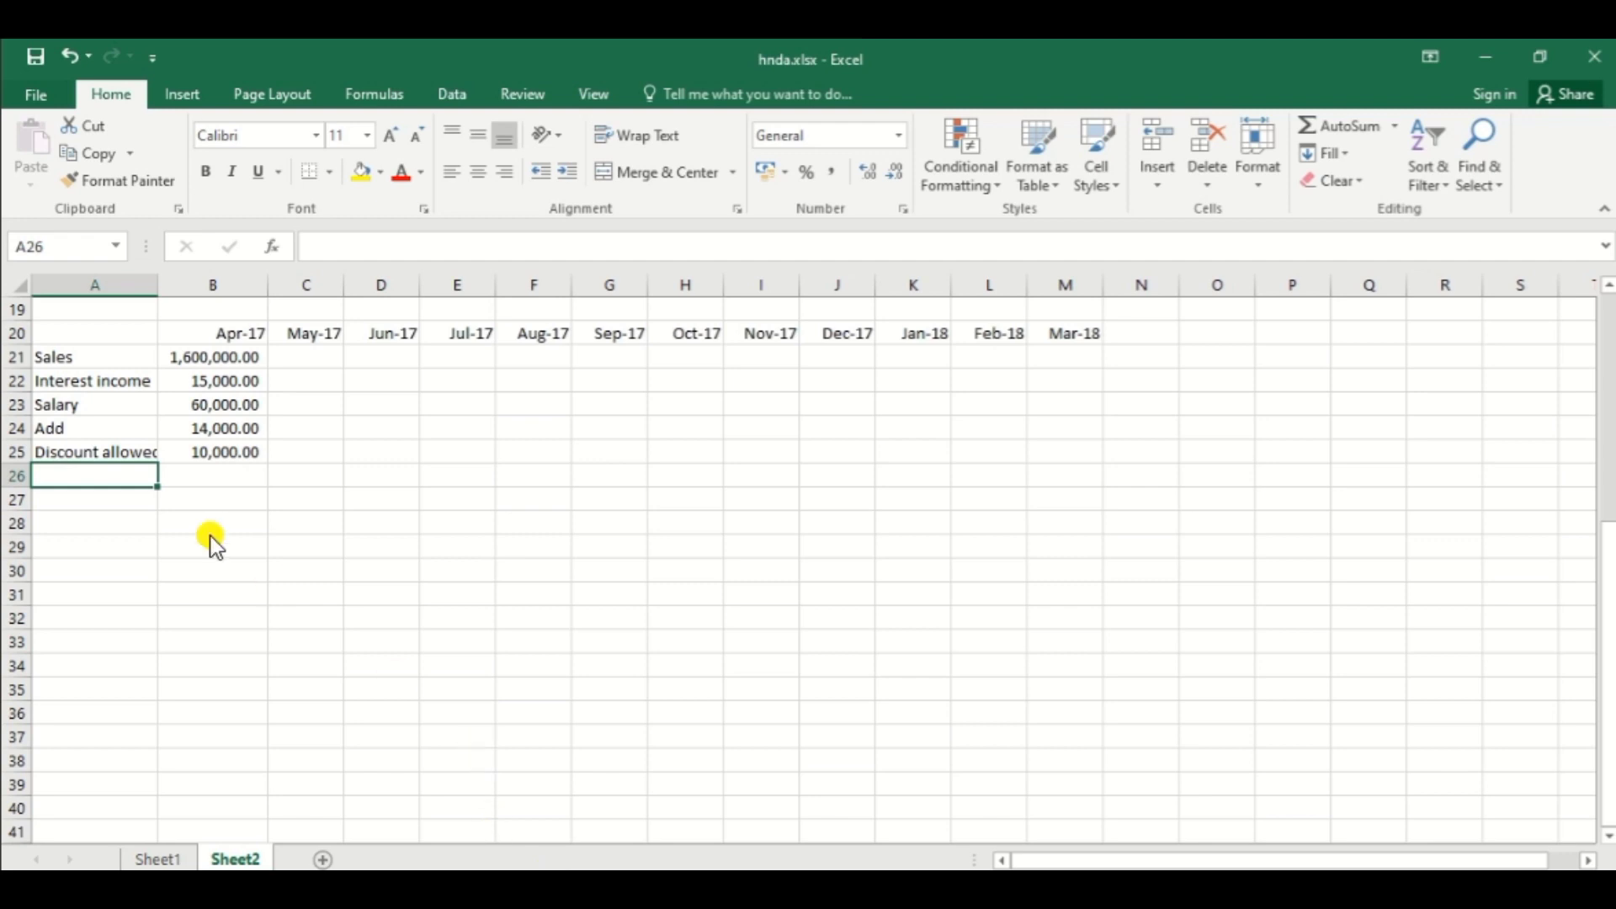
pyautogui.click(234, 364)
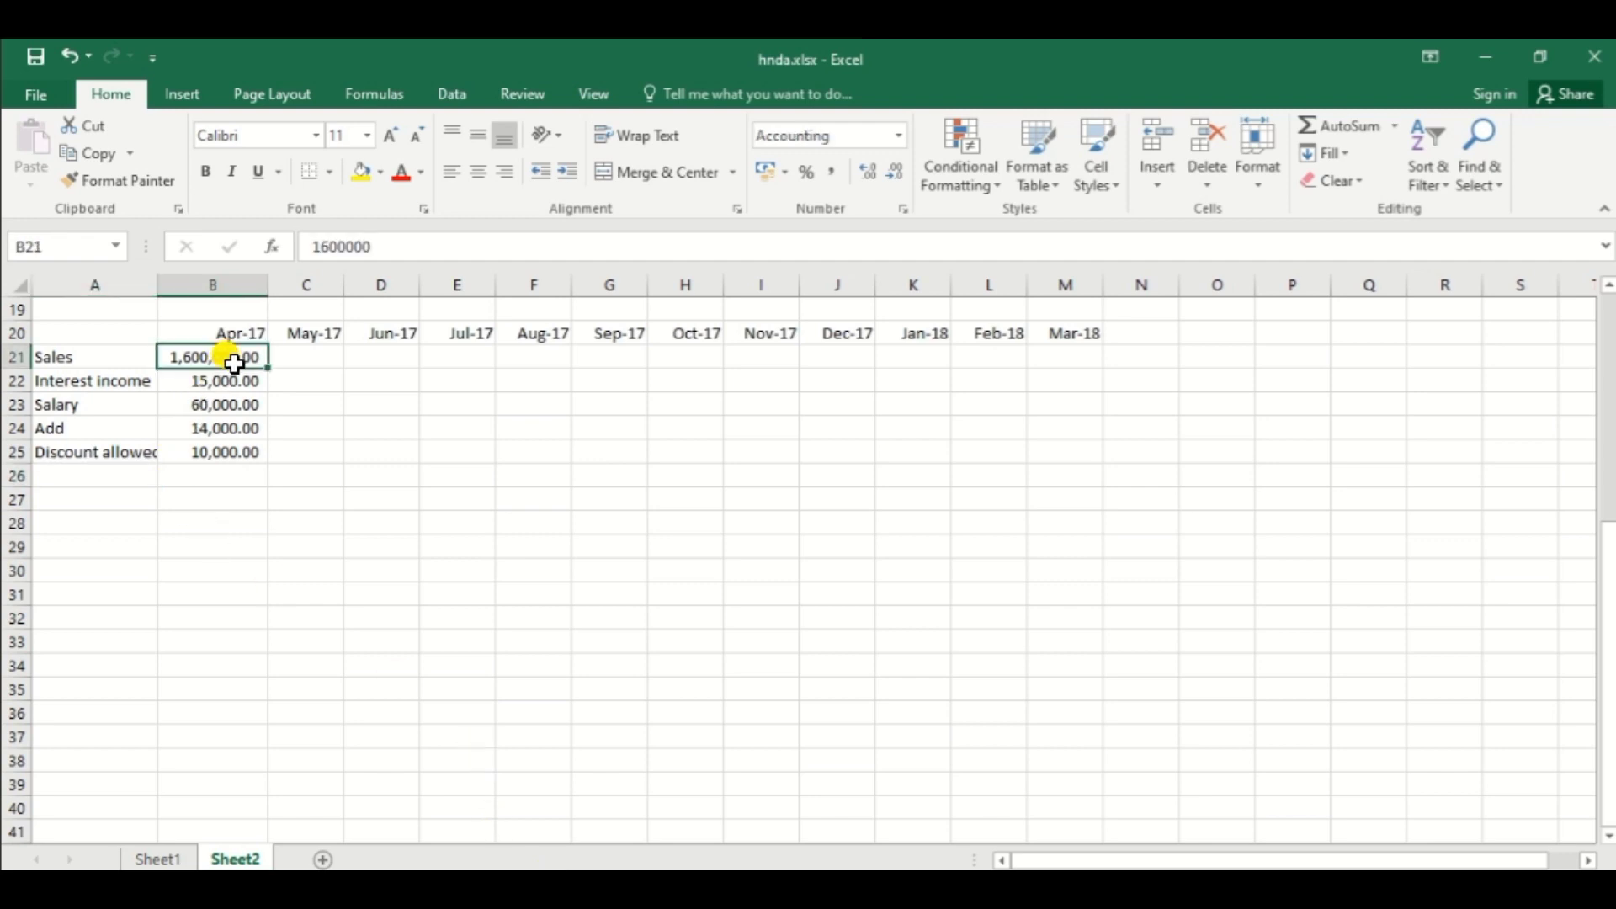
pyautogui.click(318, 359)
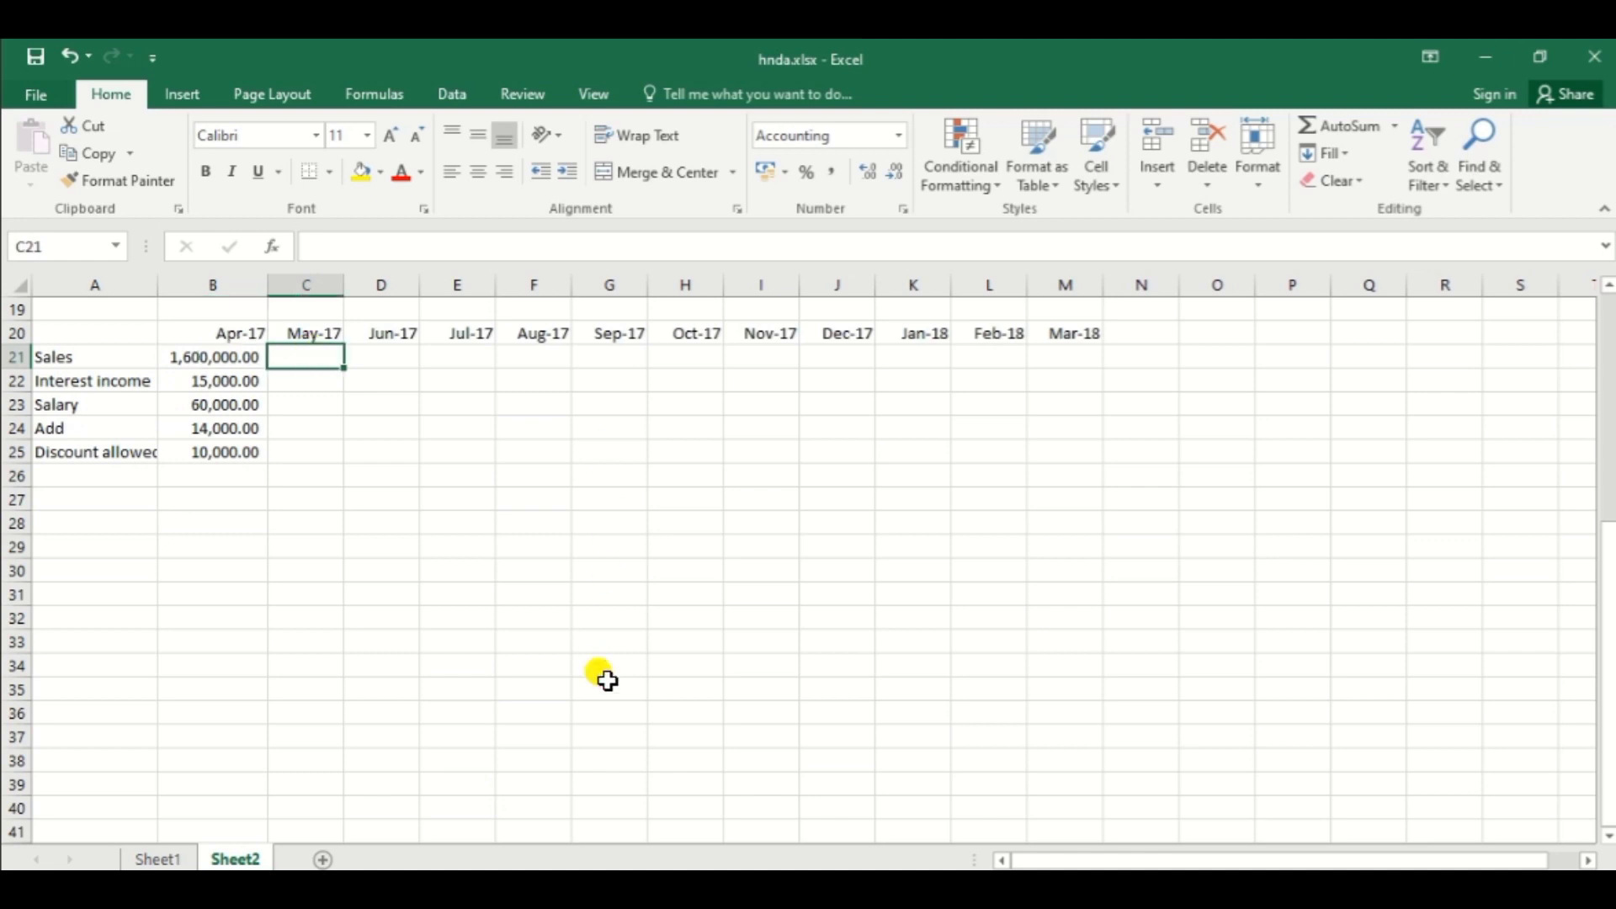
pyautogui.click(606, 681)
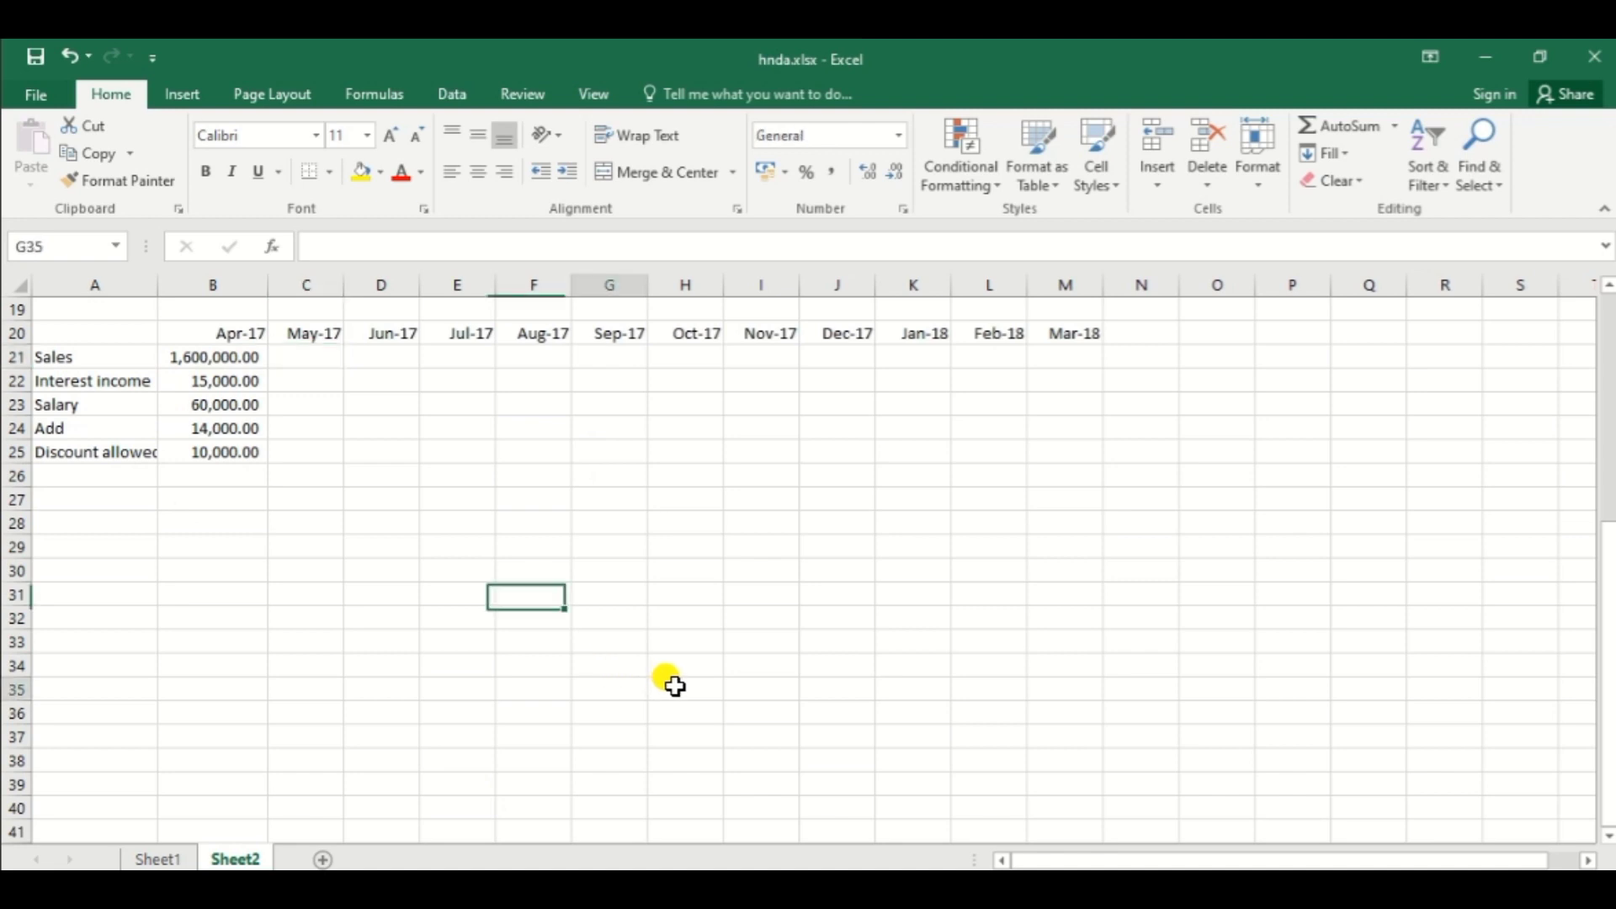
pyautogui.hotkey('alt', 'Tab')
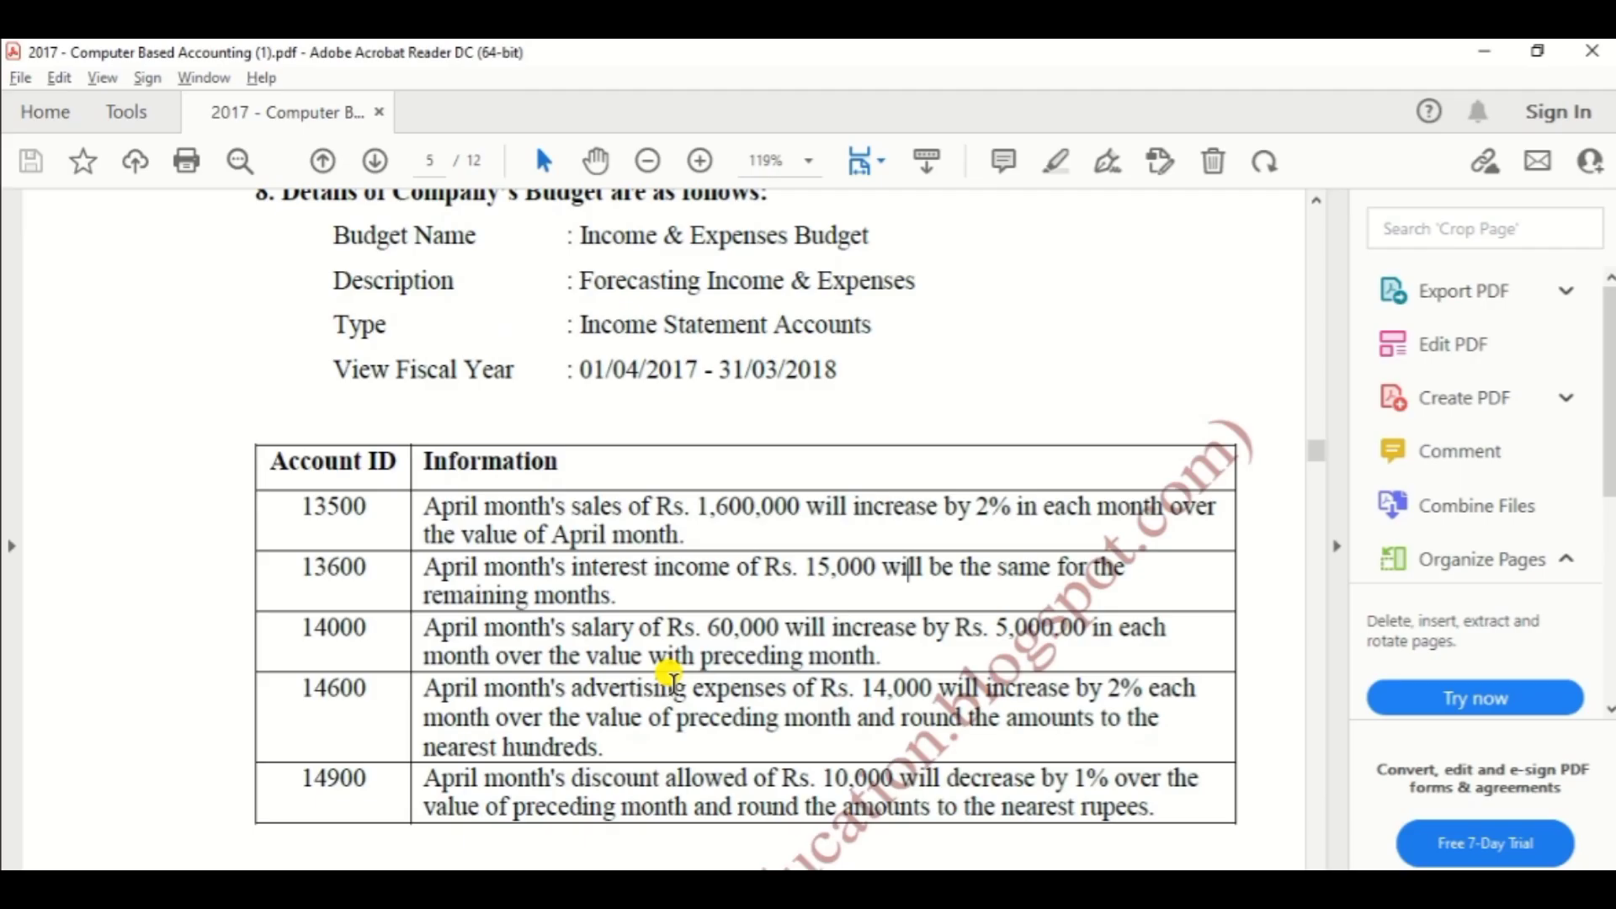
pyautogui.hotkey('alt', 'Tab')
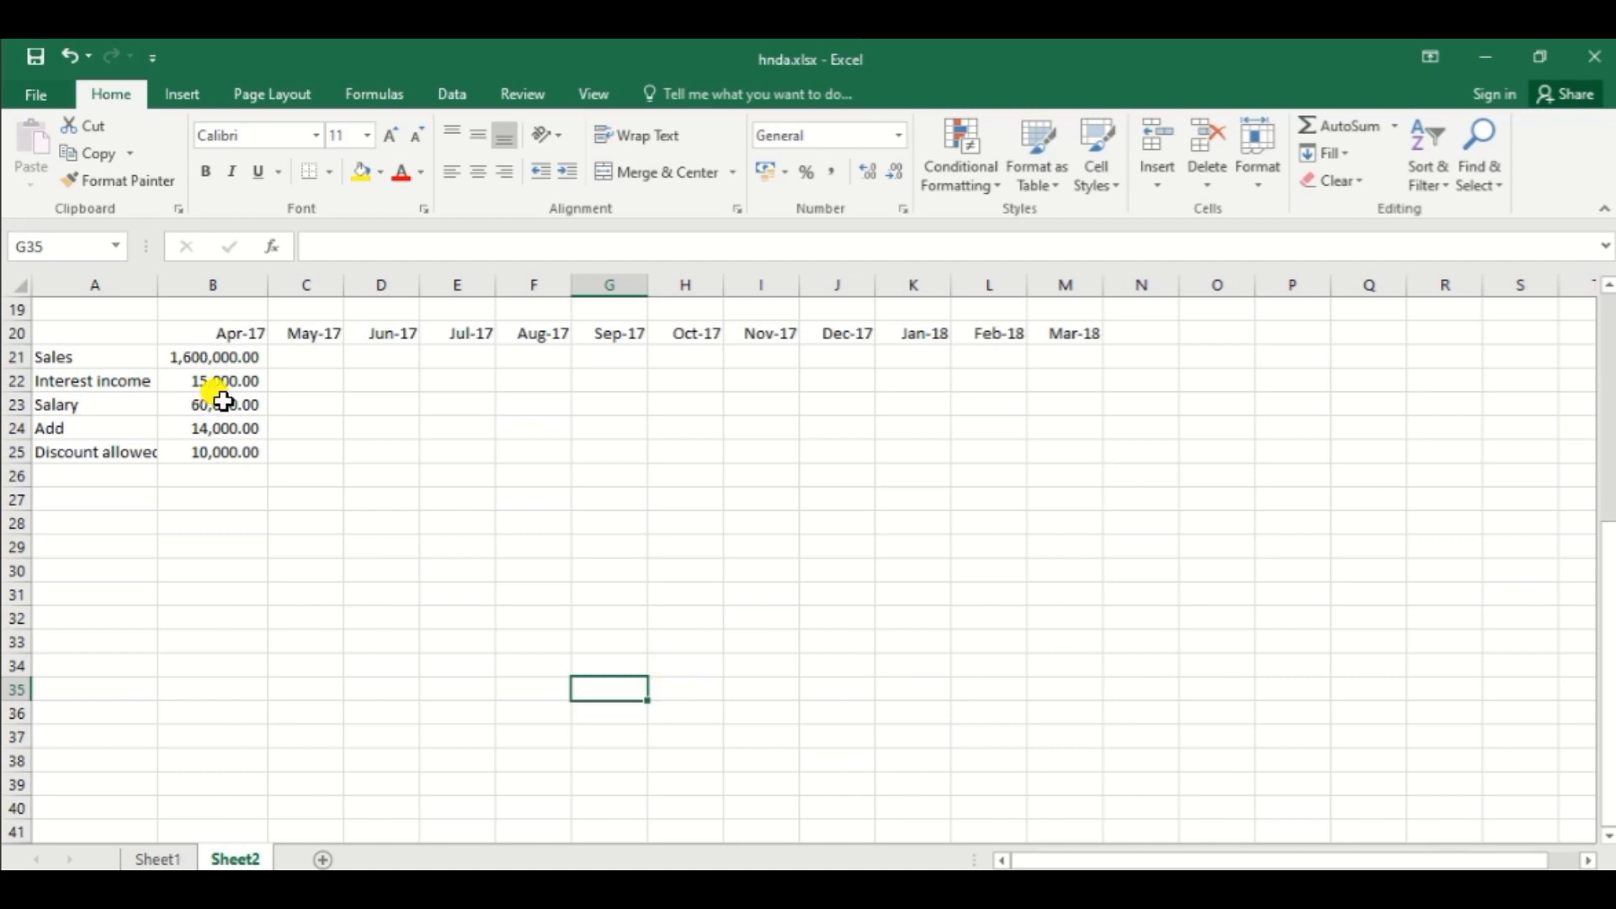
pyautogui.click(311, 348)
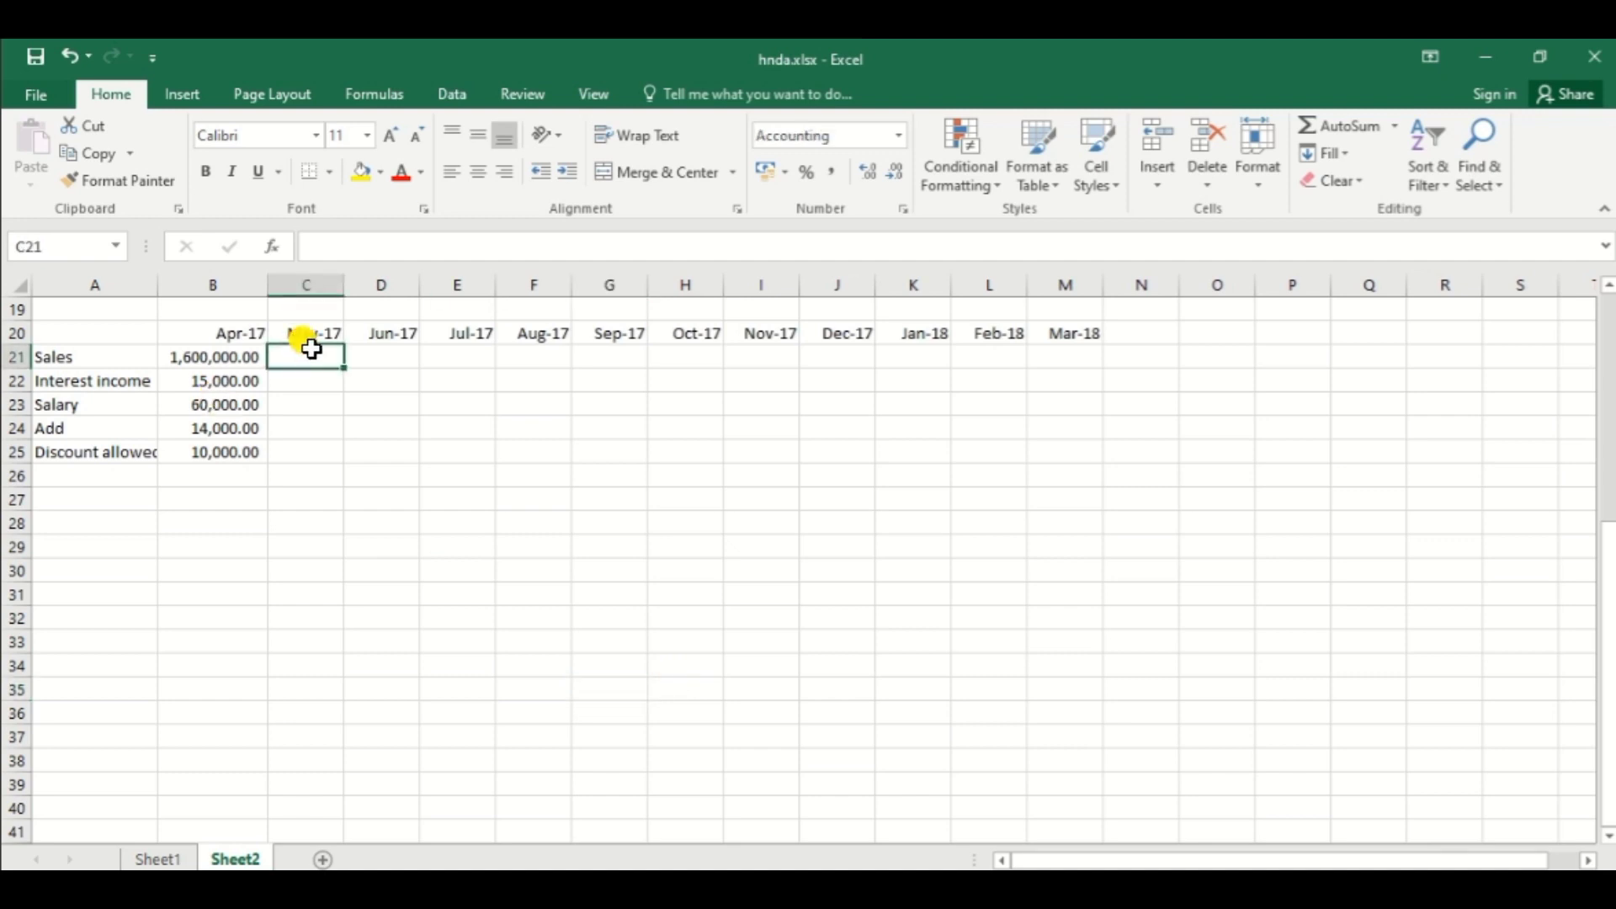
pyautogui.write('=')
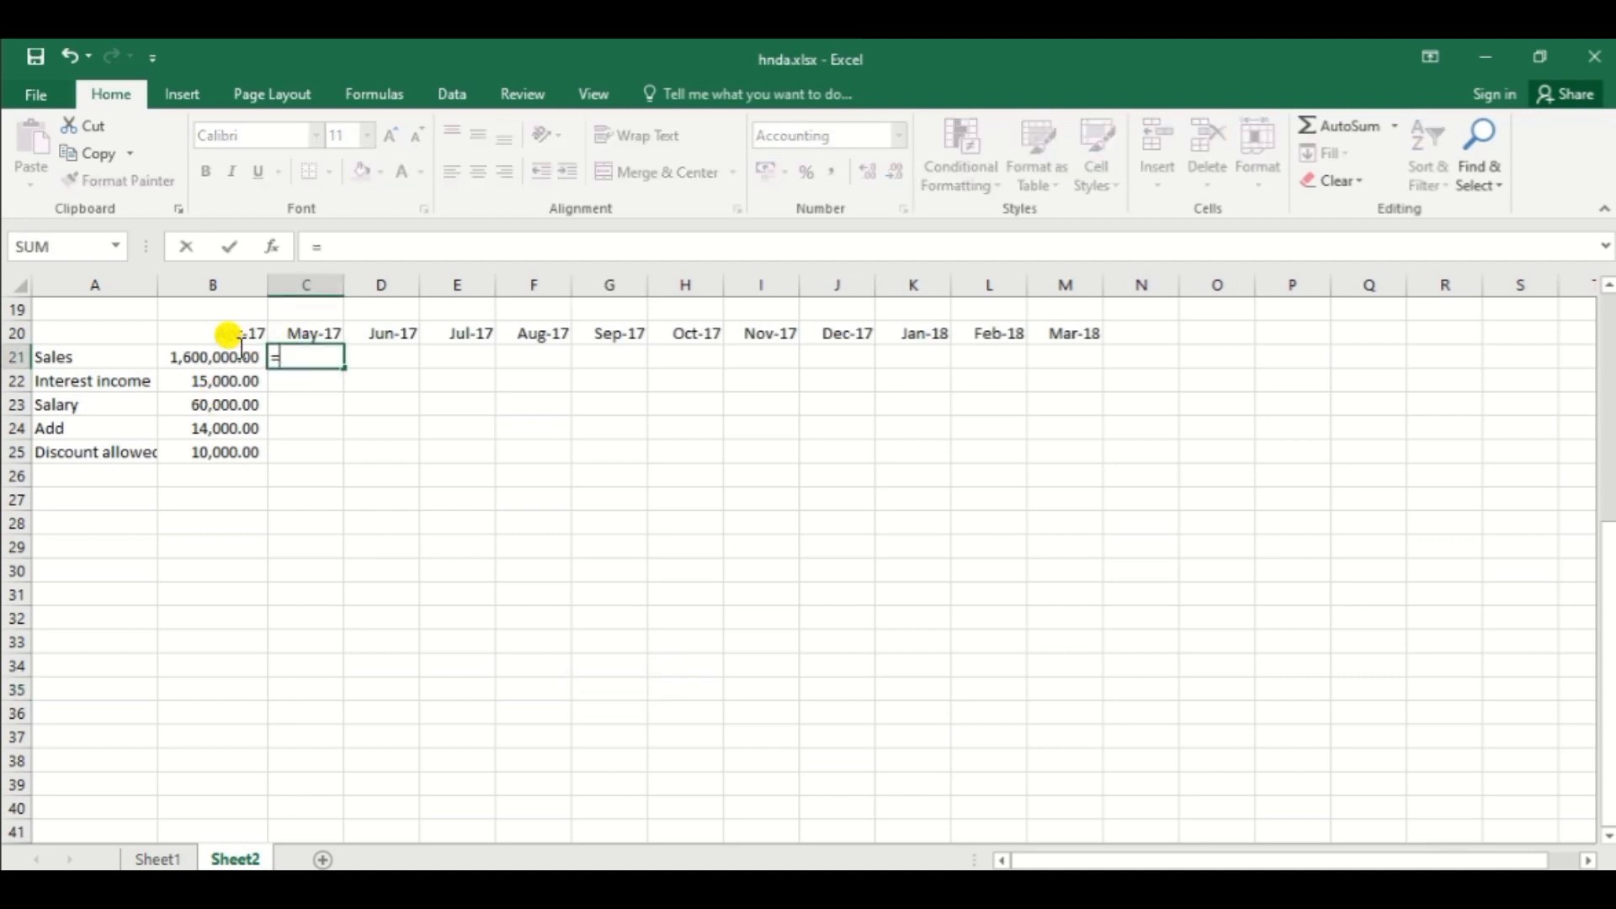
pyautogui.click(203, 355)
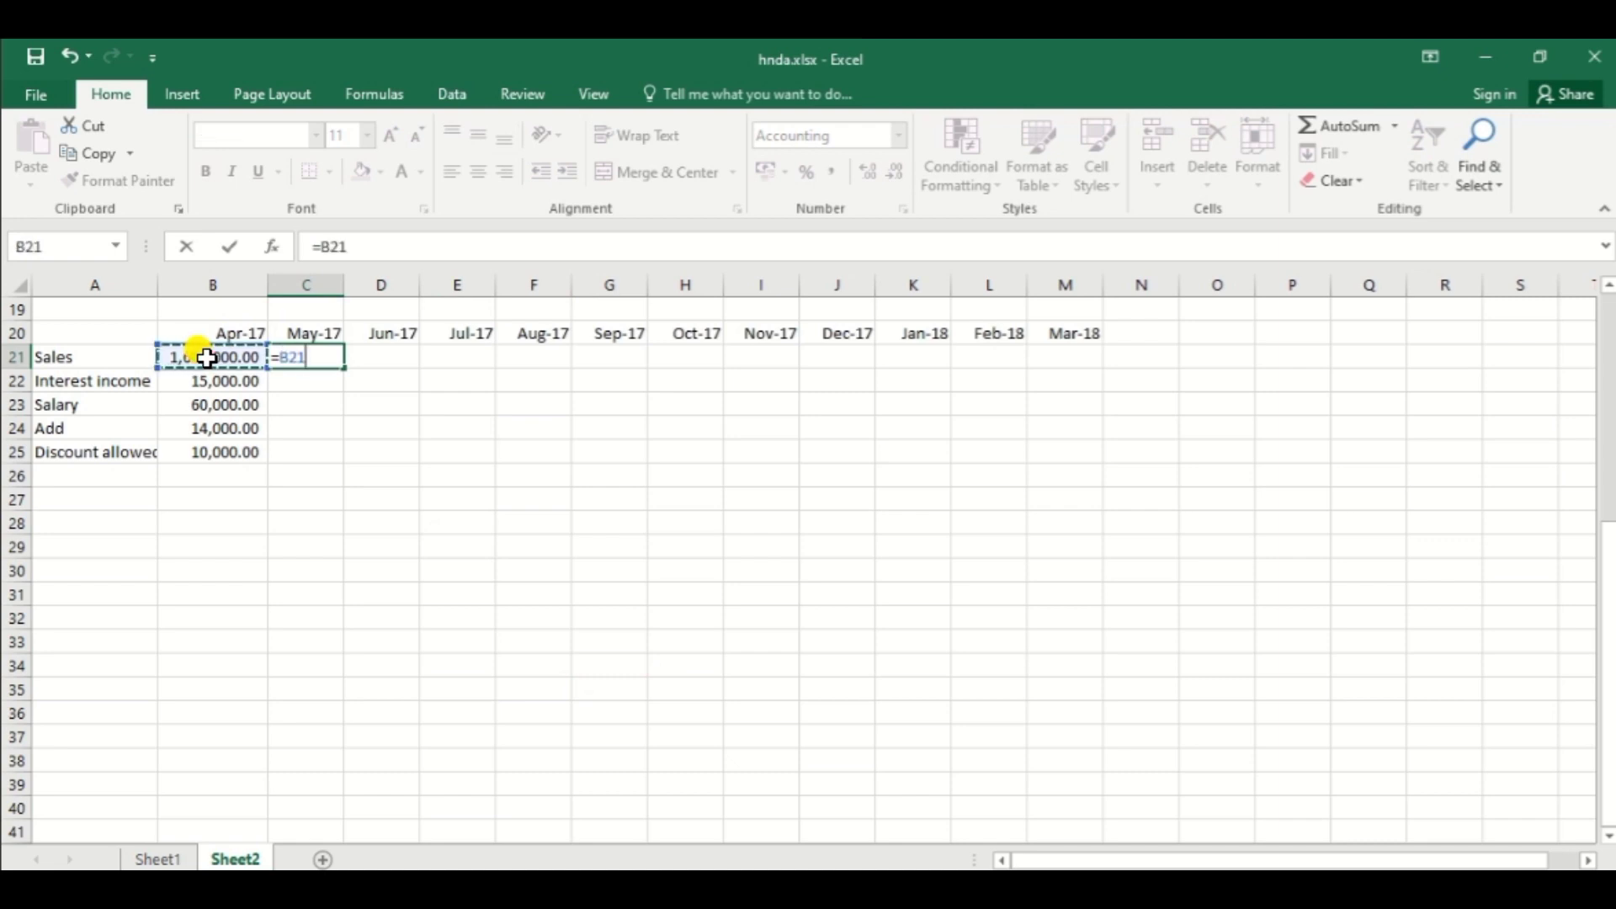
pyautogui.write('*1.02')
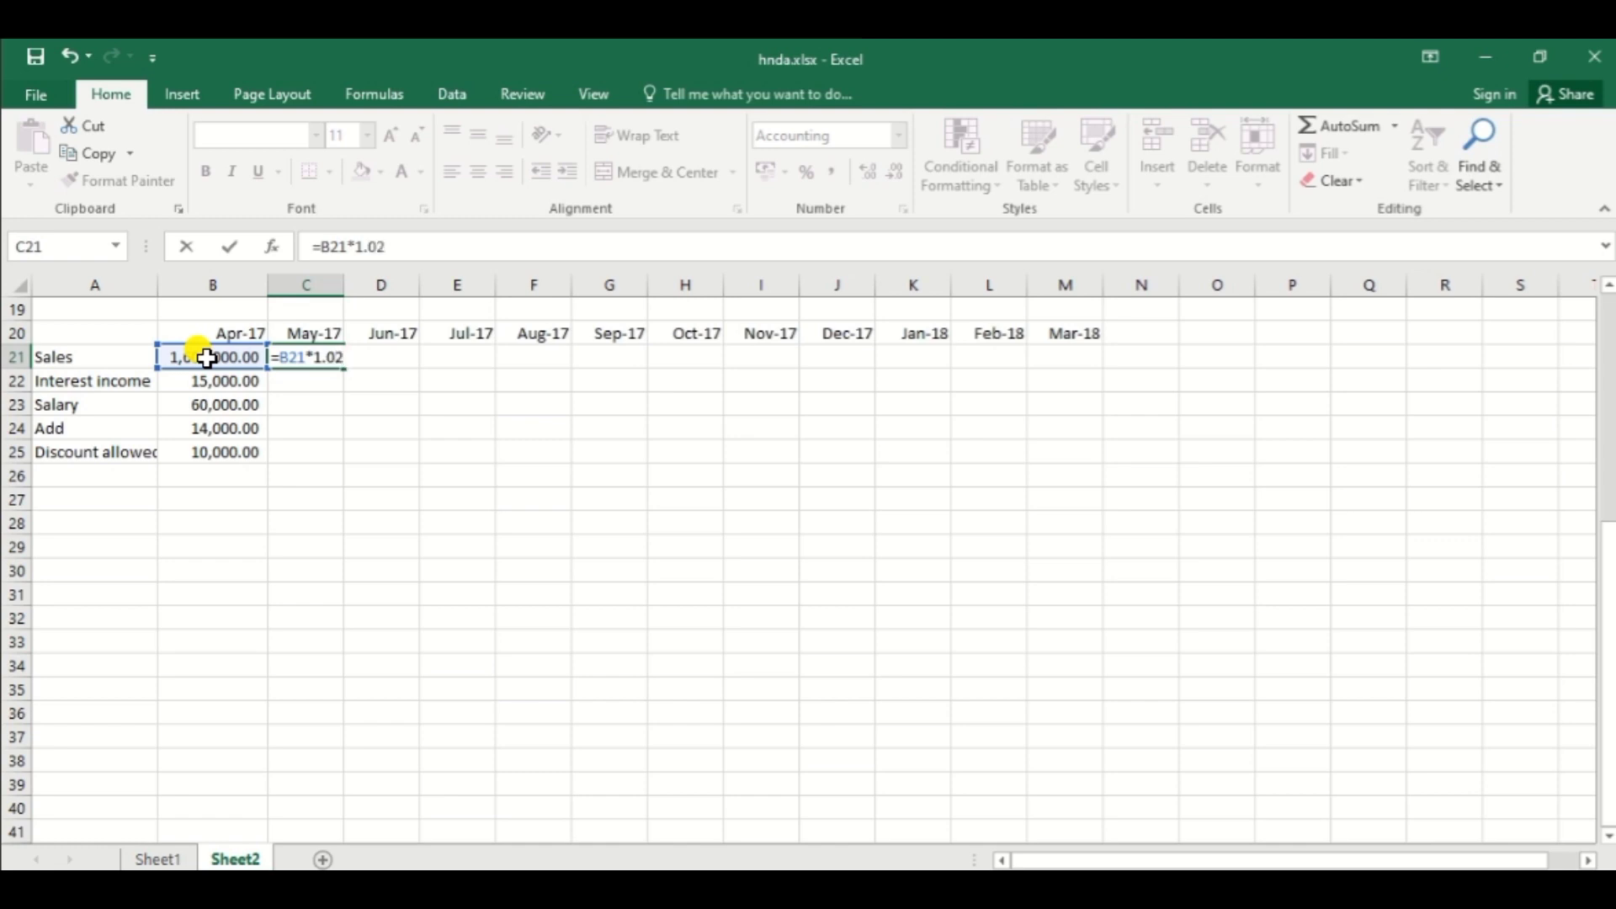
pyautogui.press('Return')
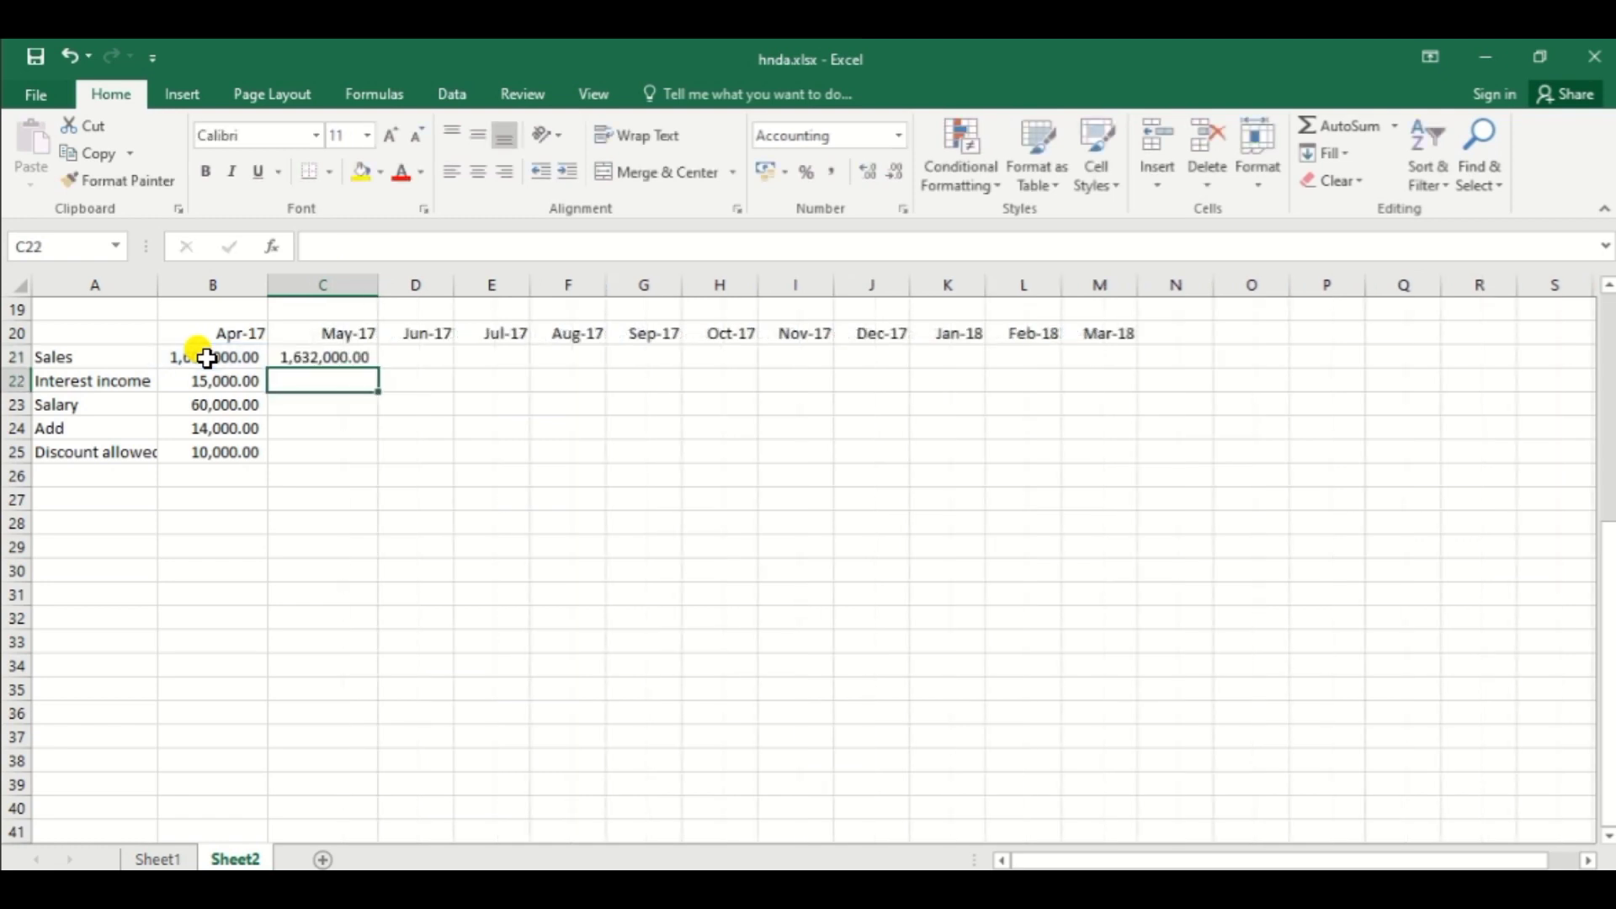
# Step: Fill the May-17 sales formula across to Mar-18 and autofit the widths of all columns
pyautogui.click(322, 354)
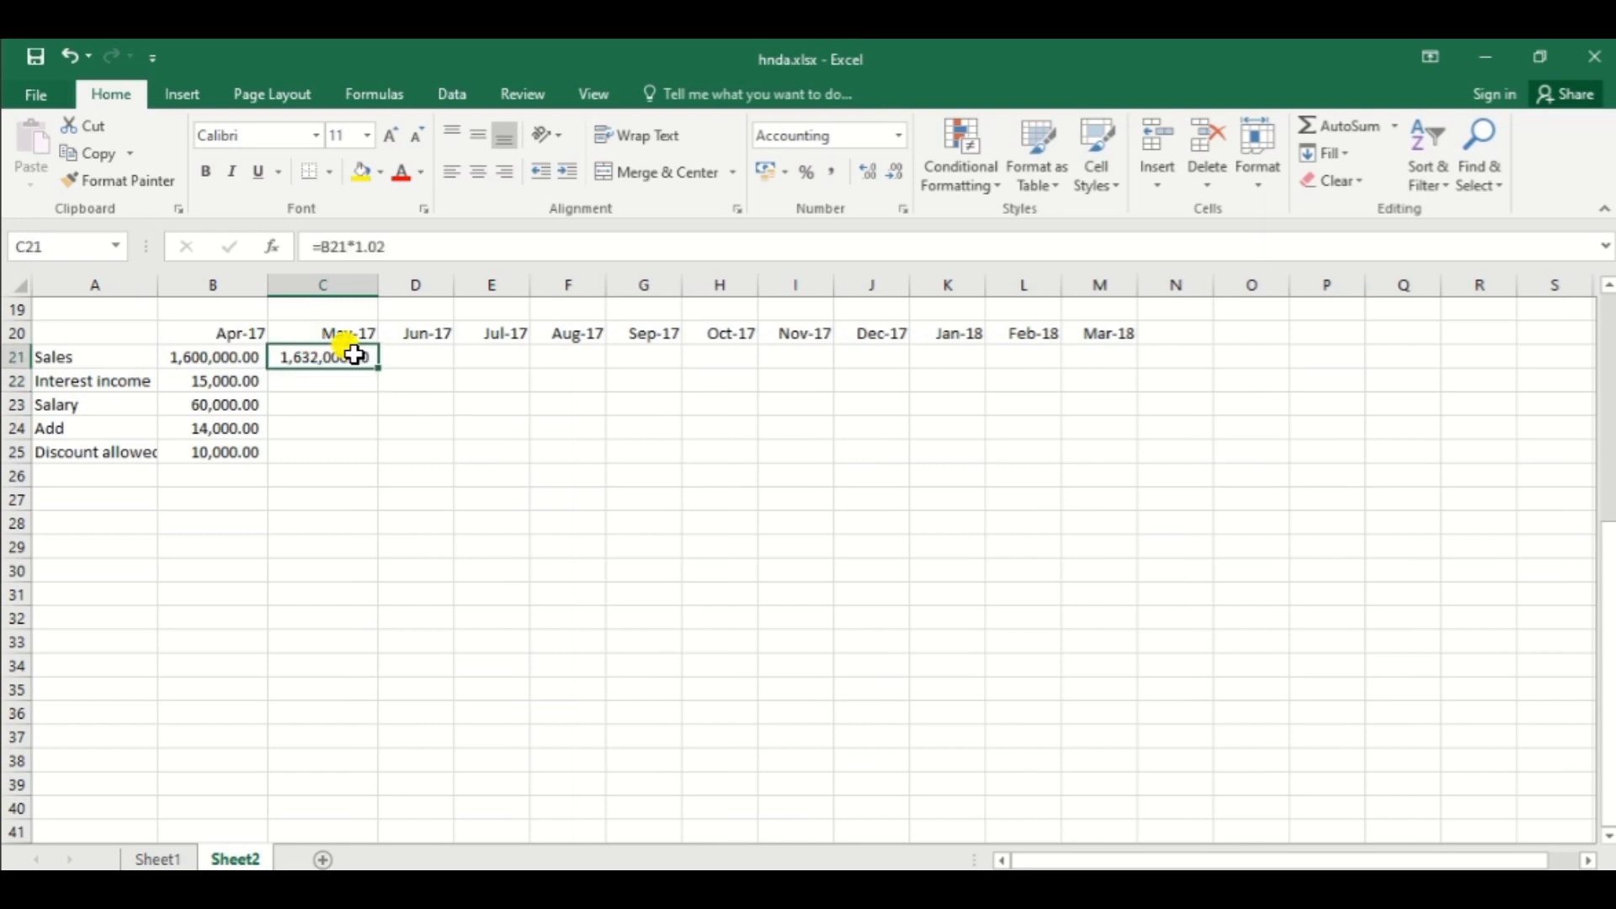
pyautogui.moveTo(378, 369); pyautogui.dragTo(1108, 362)
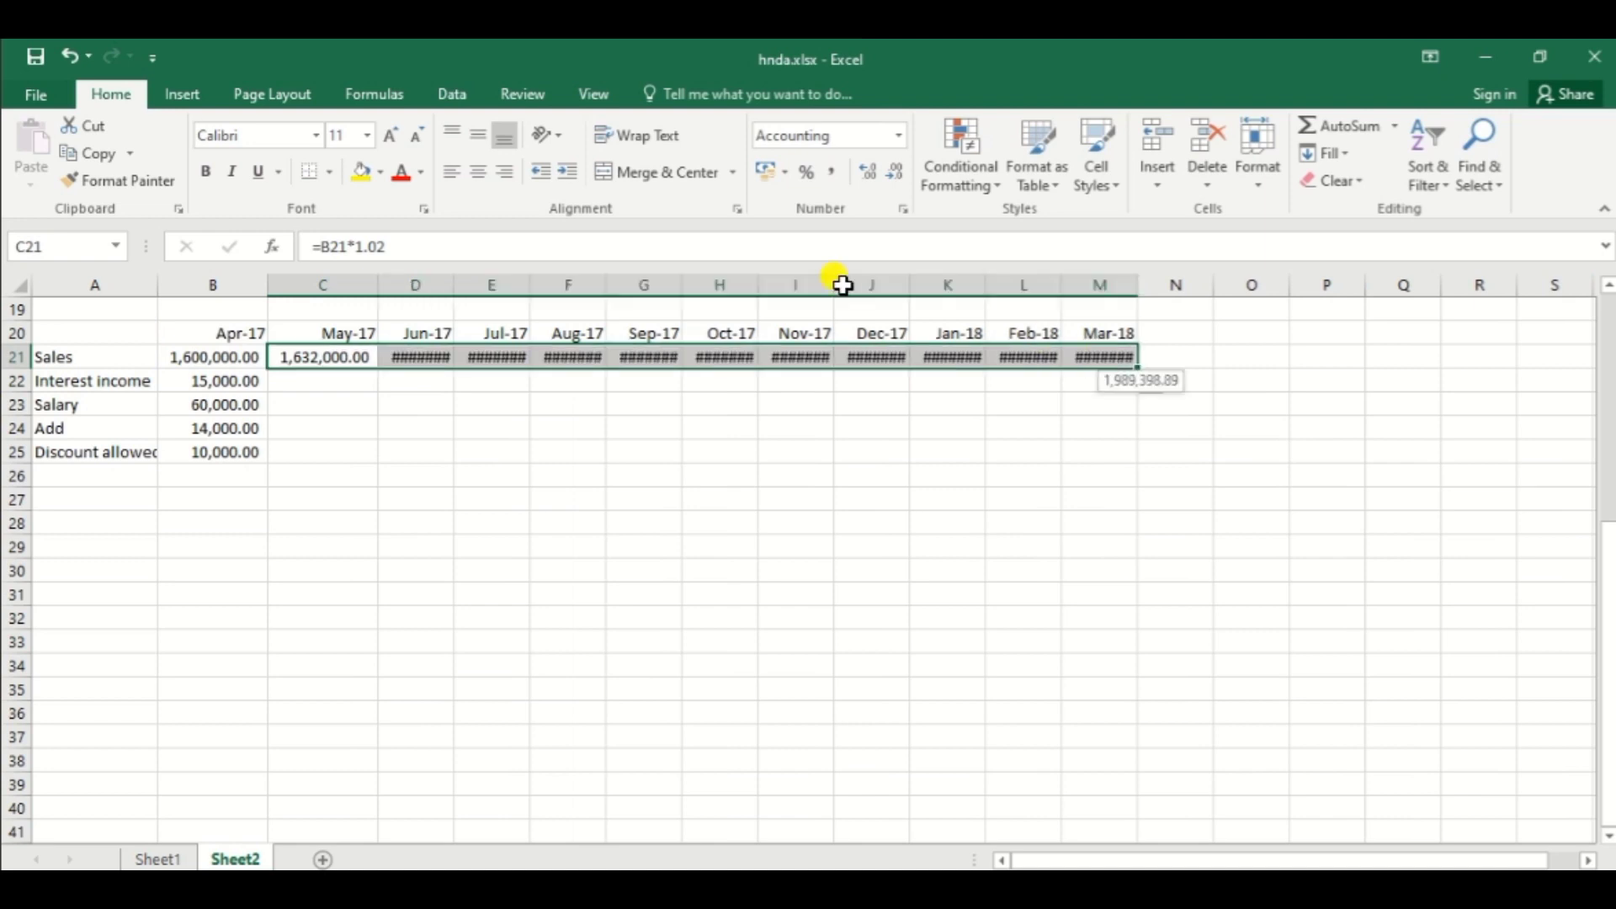
pyautogui.doubleClick(455, 285)
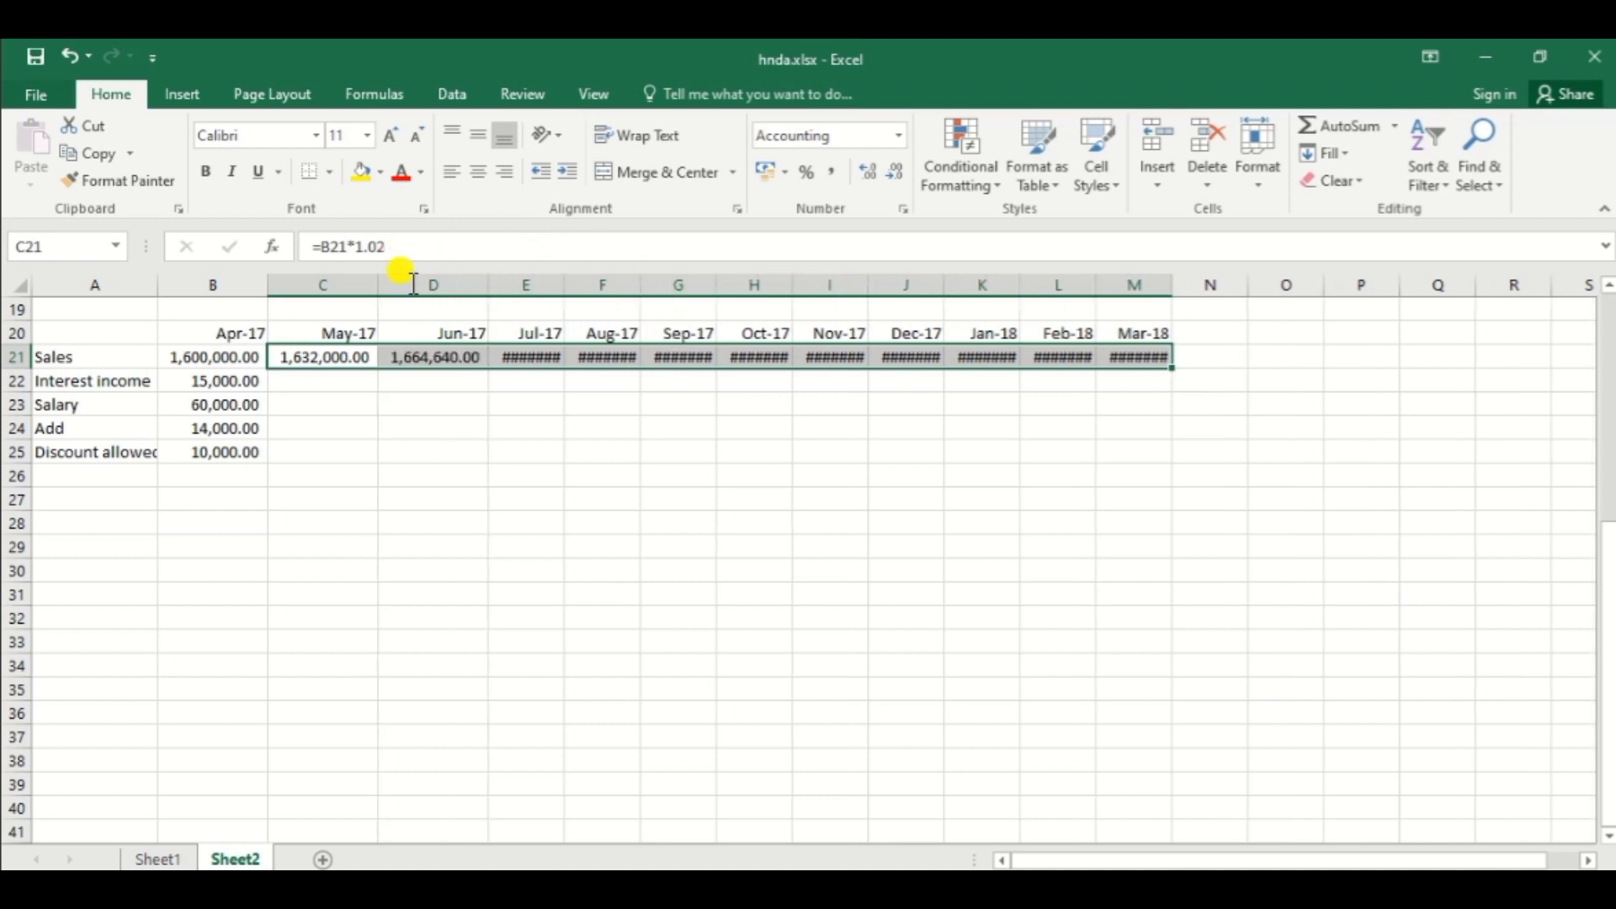
pyautogui.doubleClick(565, 284)
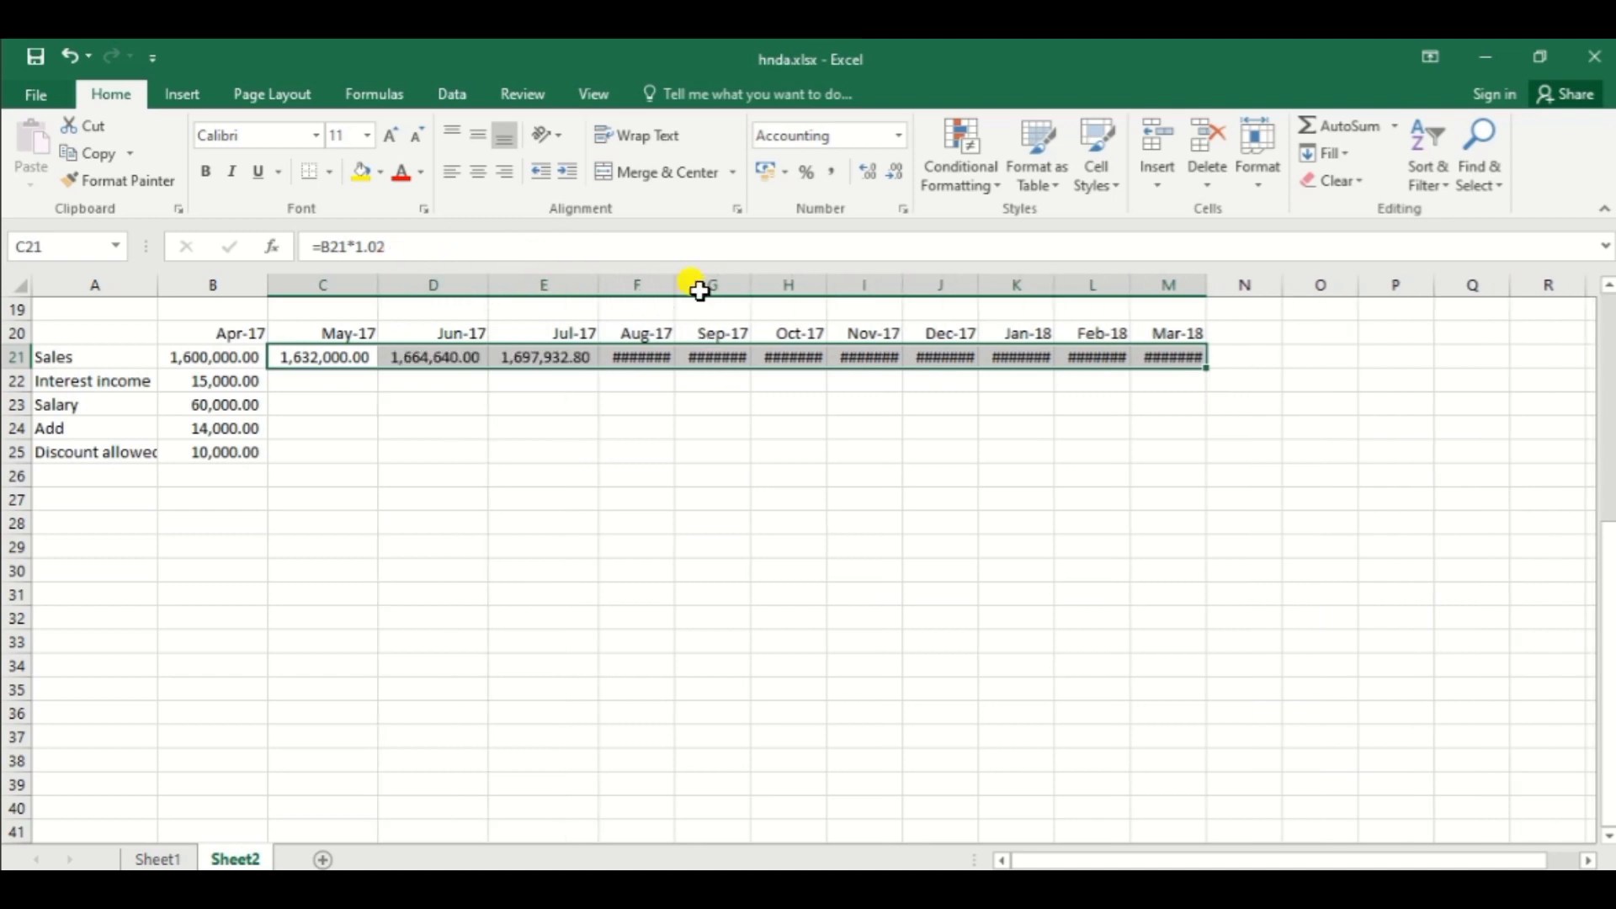
pyautogui.doubleClick(678, 284)
pyautogui.doubleClick(787, 285)
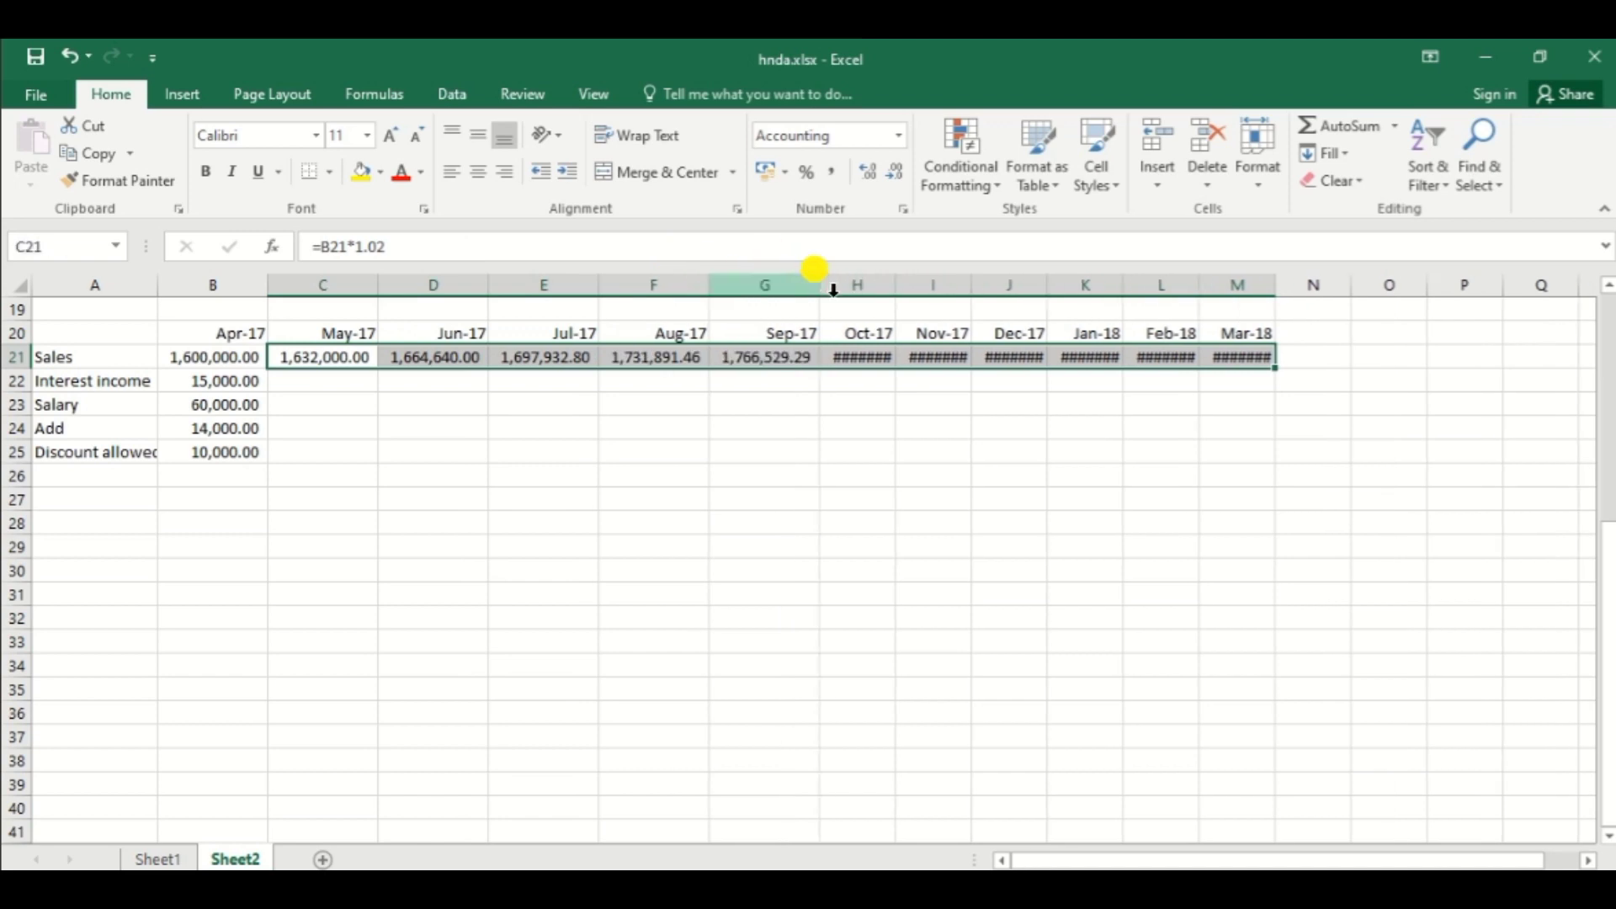
pyautogui.click(21, 285)
pyautogui.doubleClick(898, 284)
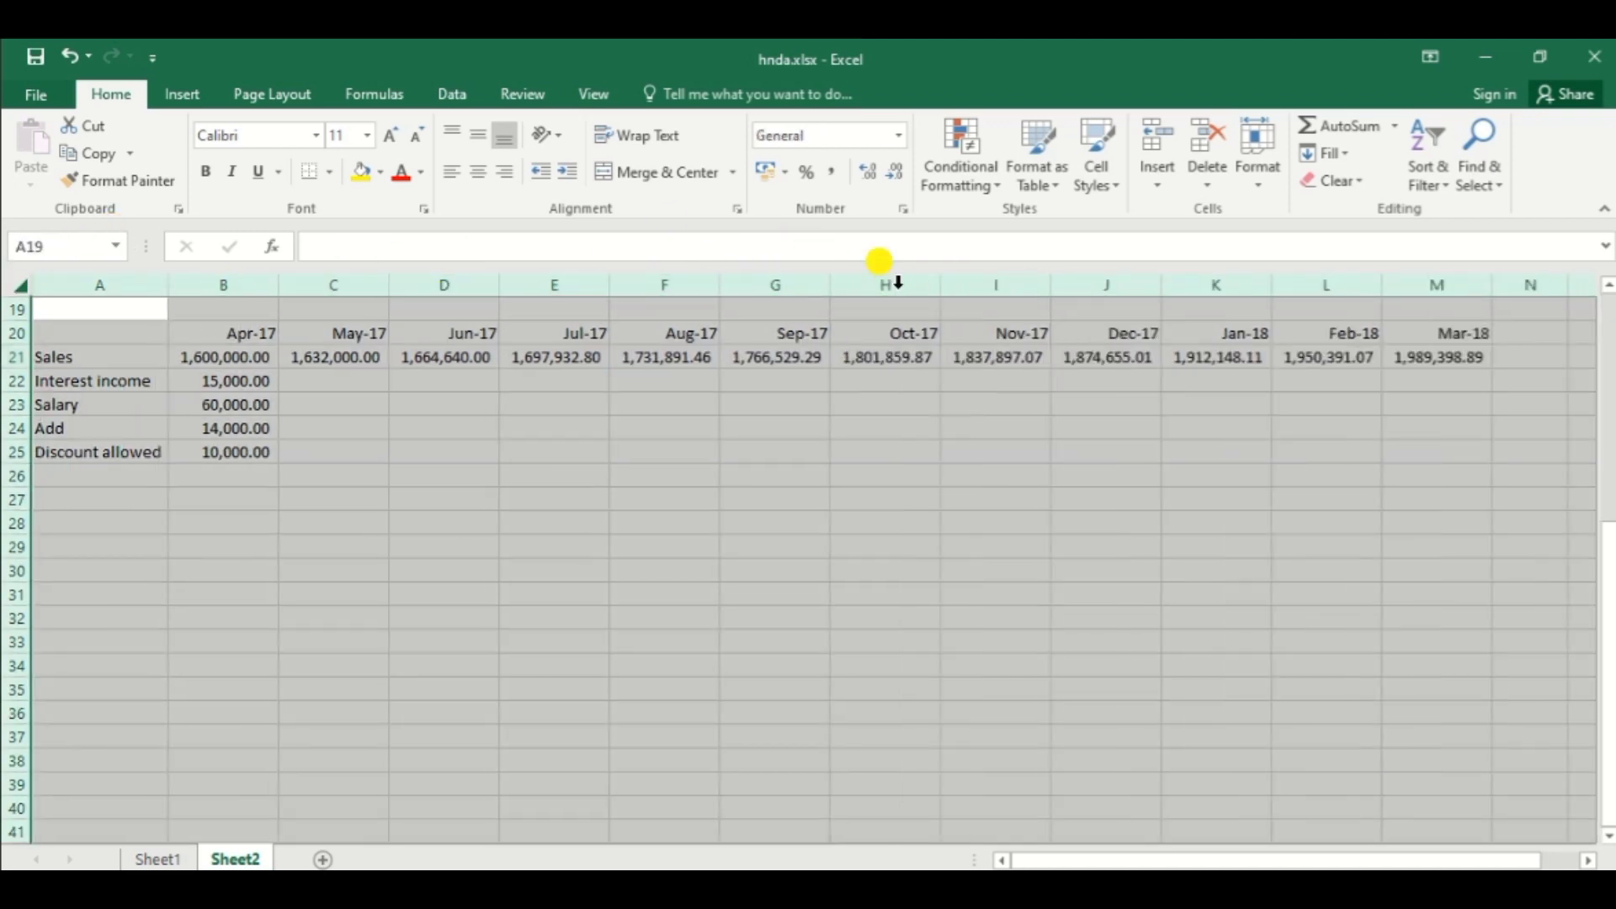
pyautogui.click(530, 422)
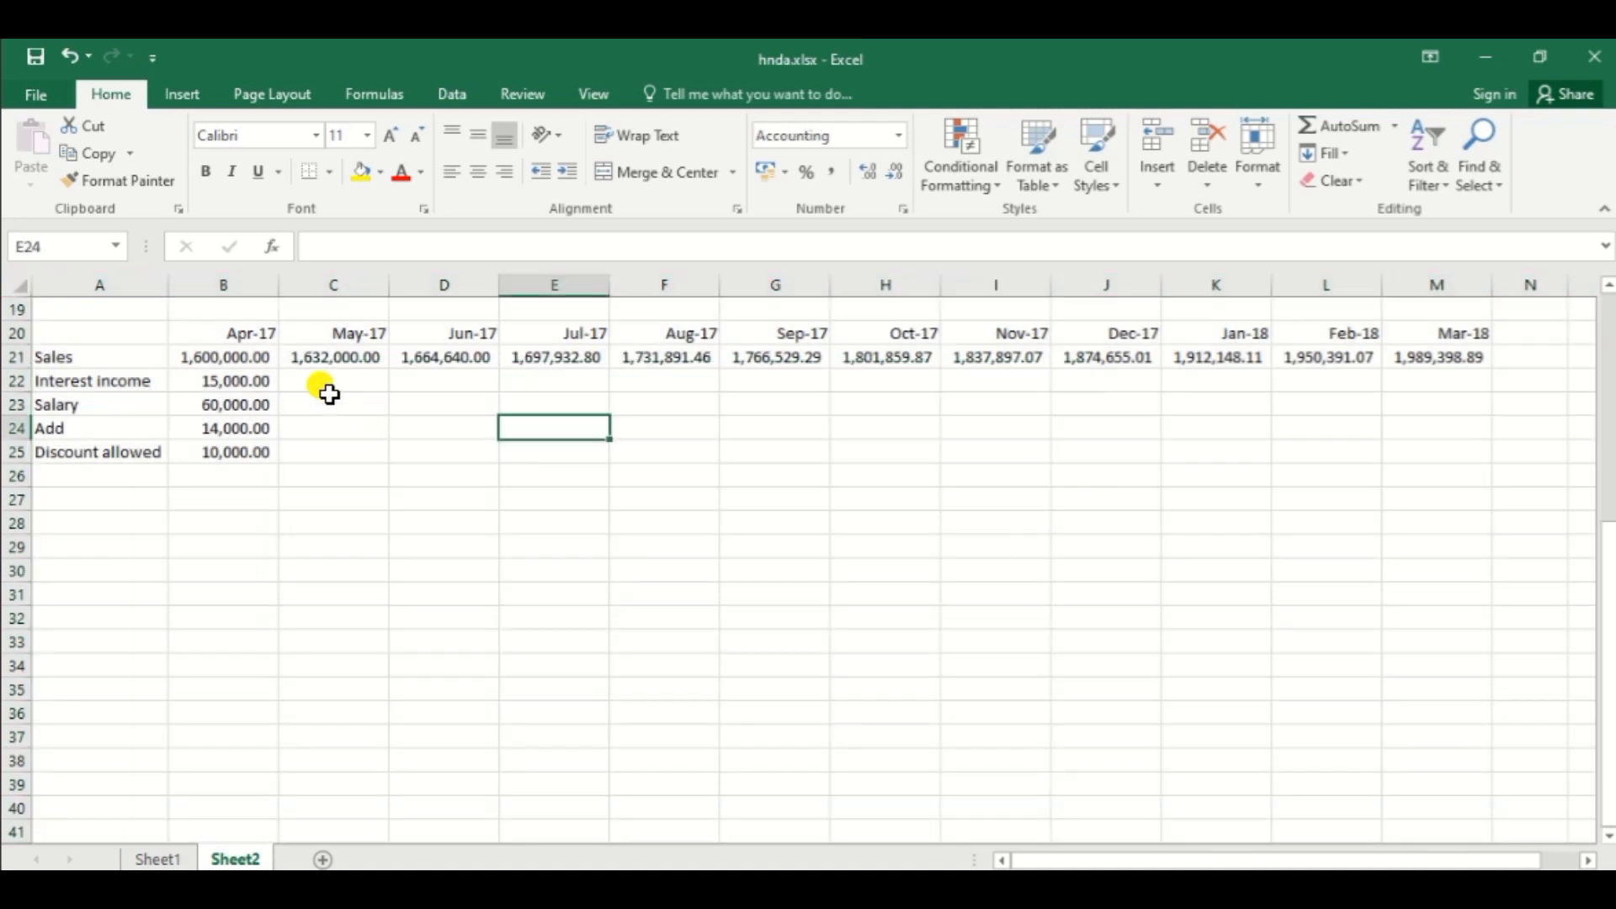
# Step: Check the interest income rule in the PDF, and copy April's 15,000 in Excel across May-17 to Mar-18
pyautogui.click(333, 386)
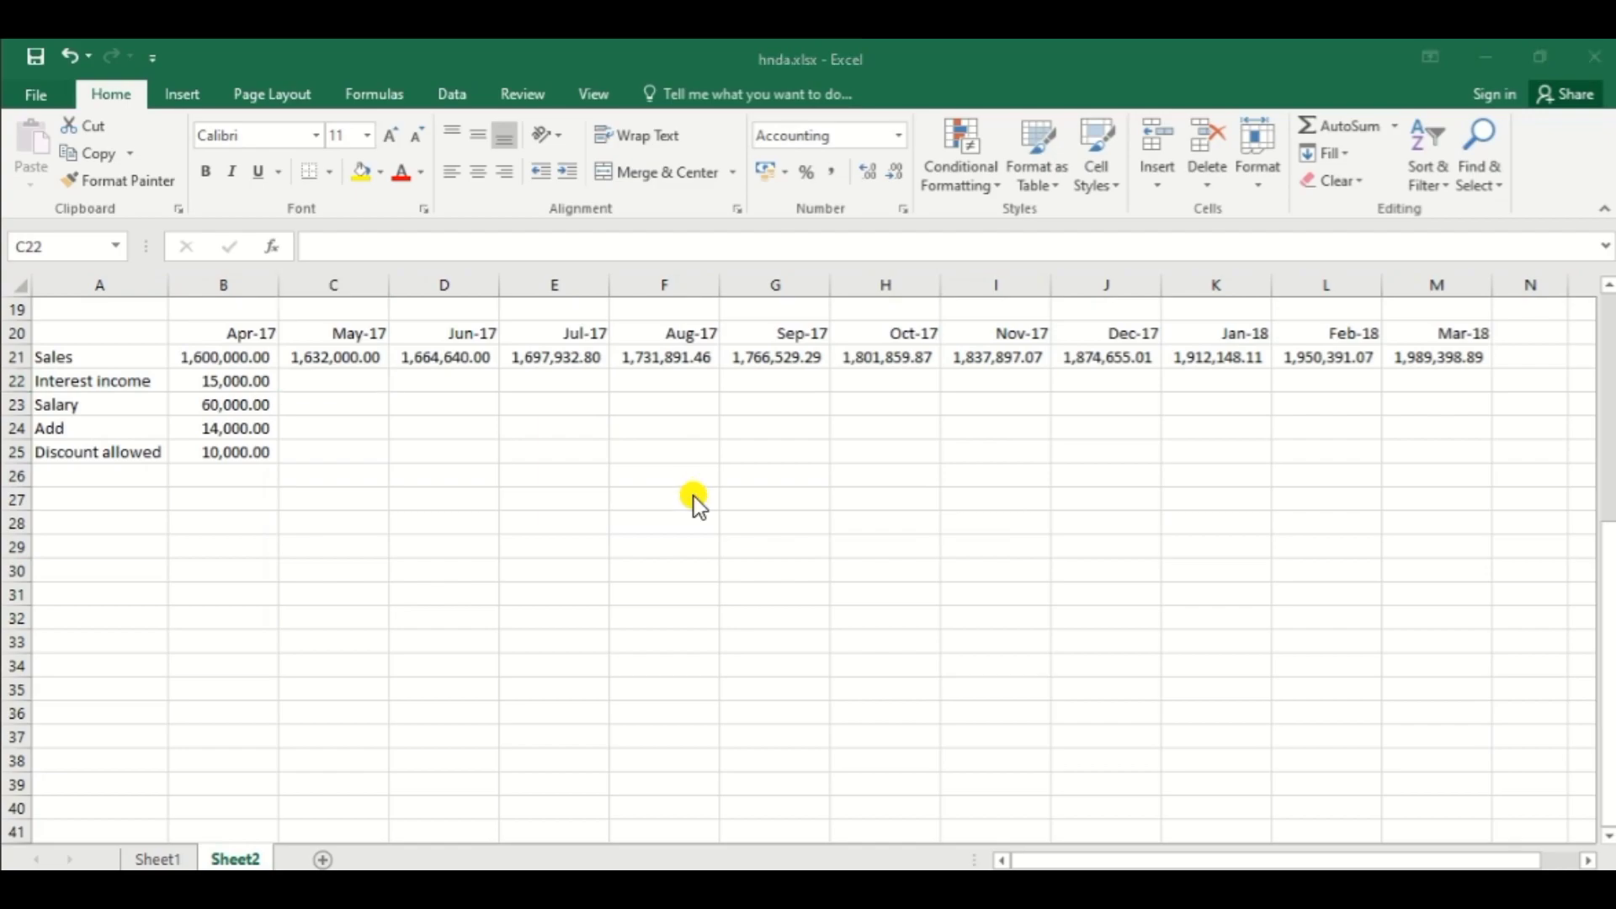
pyautogui.hotkey('alt', 'Tab')
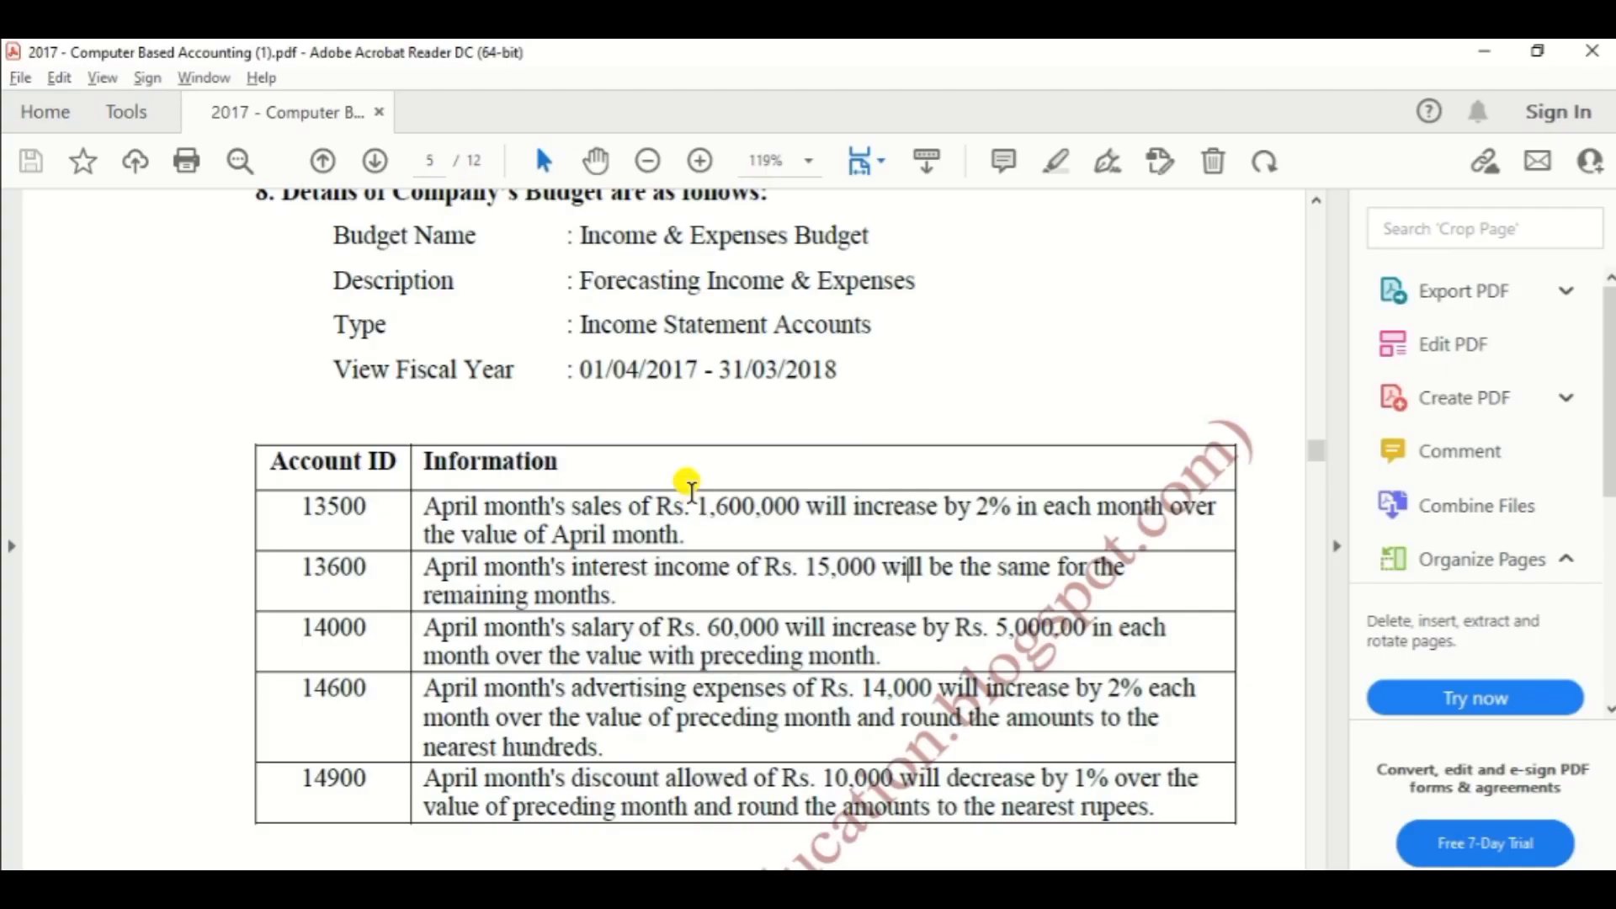
pyautogui.hotkey('alt', 'Tab')
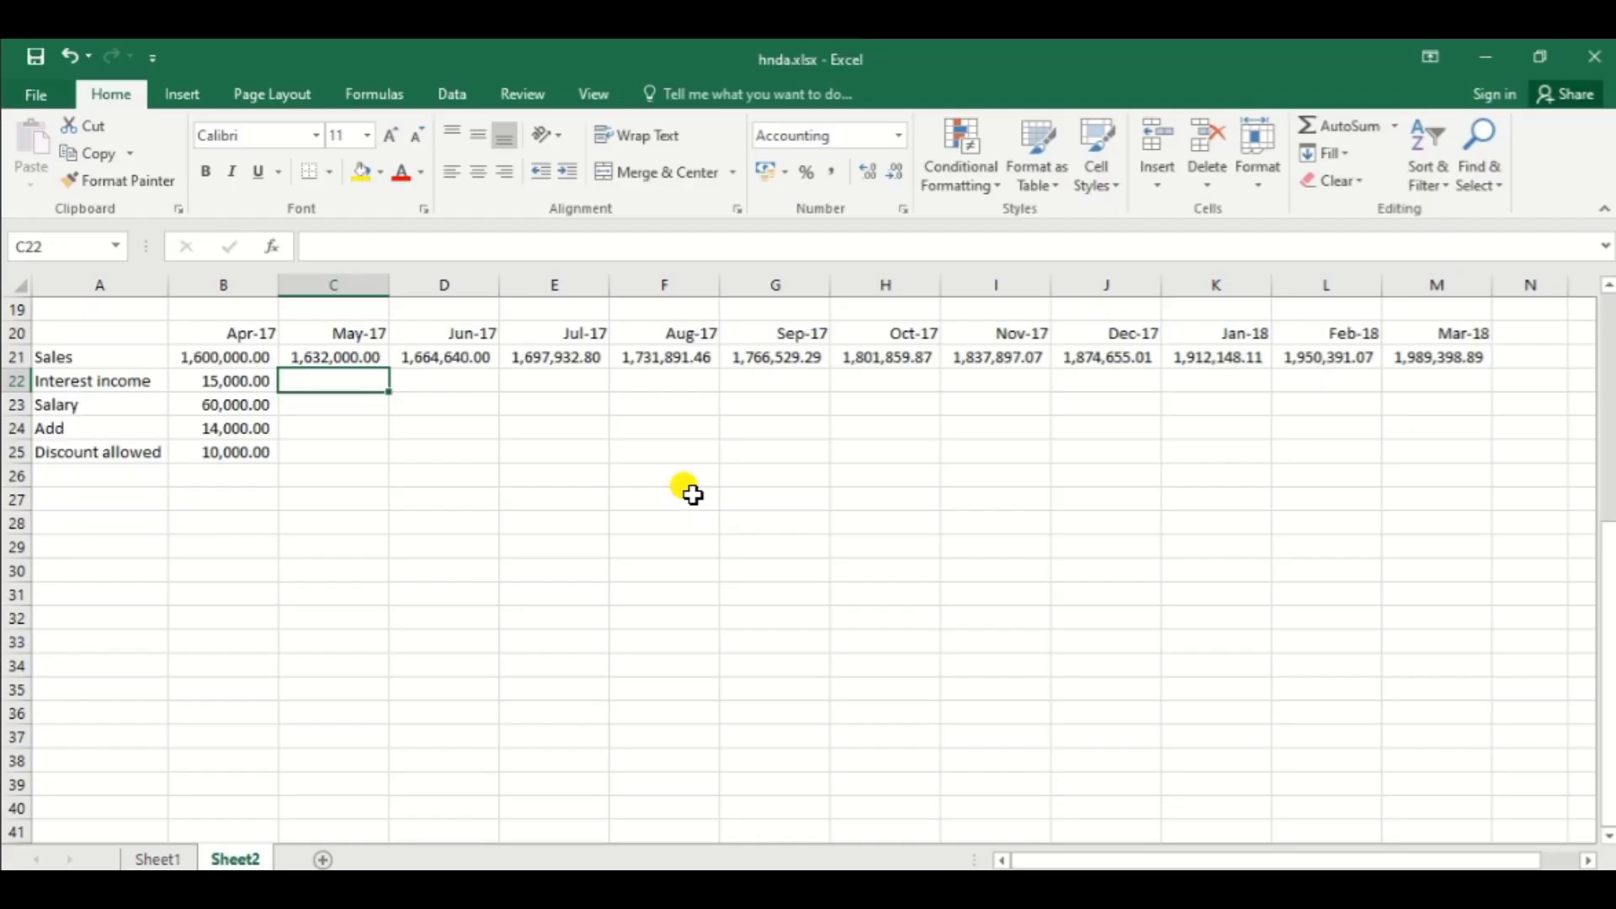
pyautogui.click(244, 381)
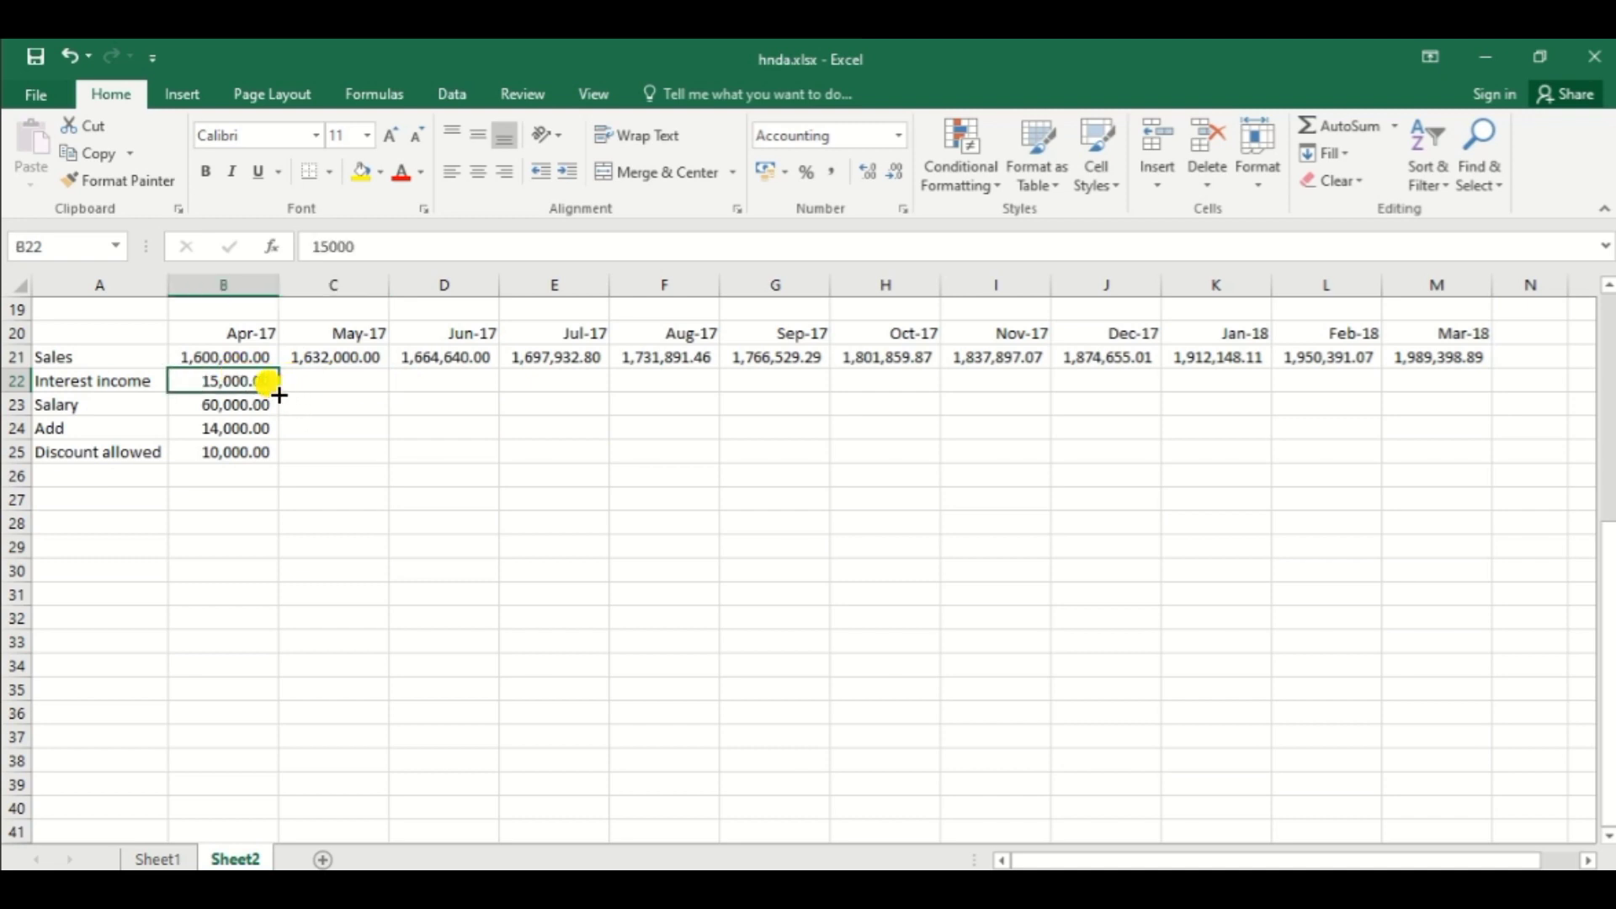
pyautogui.moveTo(279, 394); pyautogui.dragTo(1503, 378)
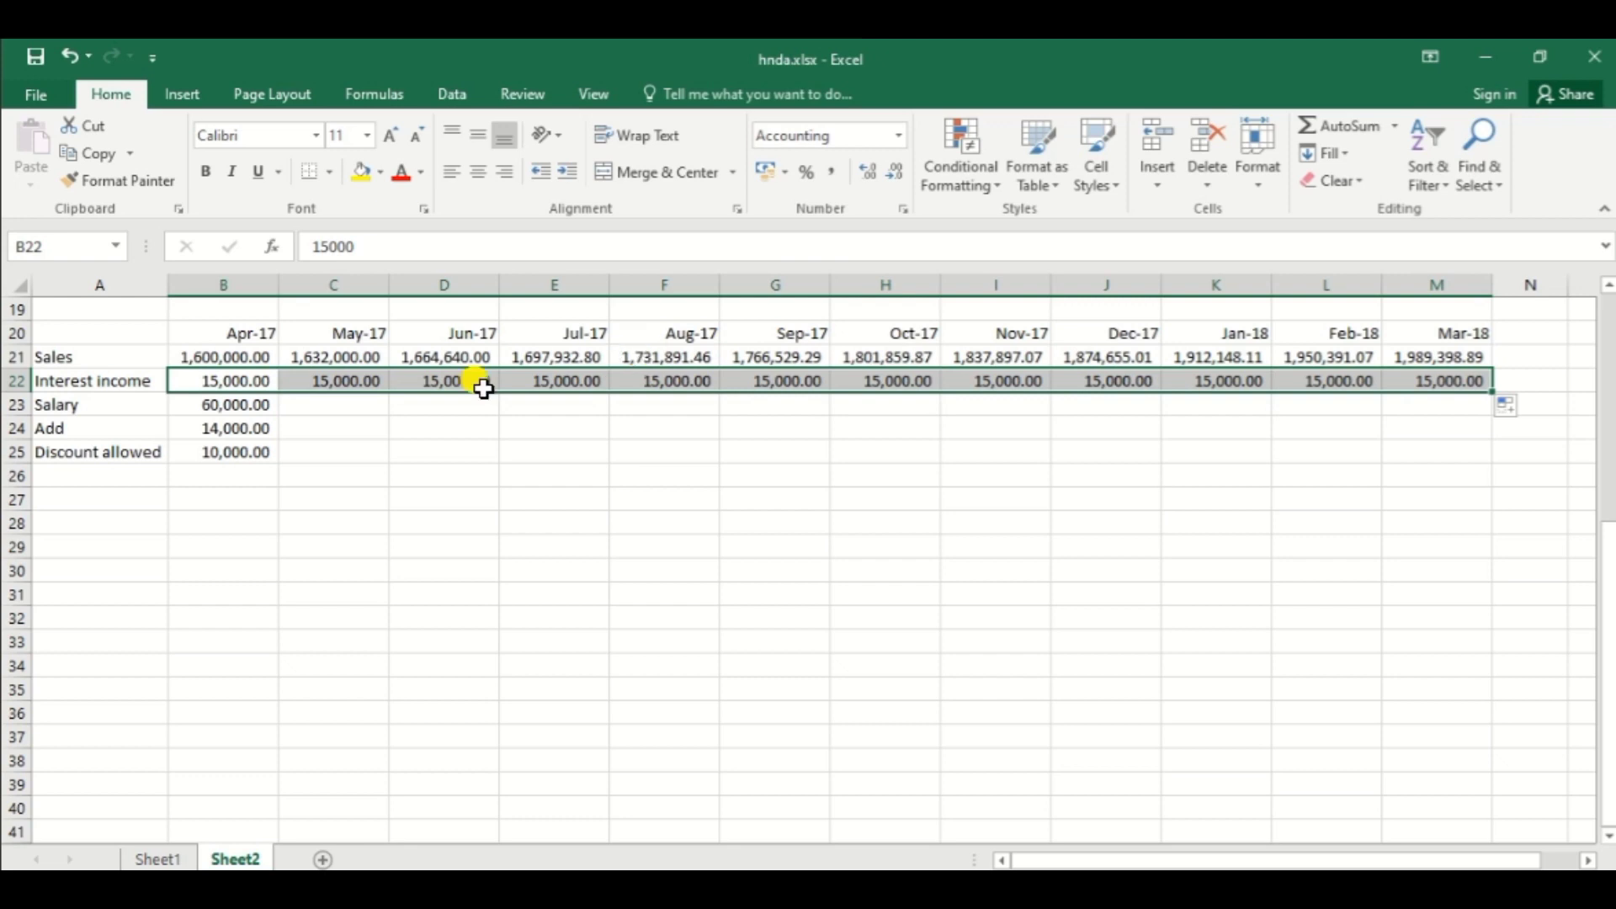
# Step: Check the salary rule in the PDF, and enter salaries in Excel of 65000 for May-17, 70000 for Jun-17 and 750000 for Jul-17
pyautogui.click(327, 410)
pyautogui.hotkey('alt', 'Tab')
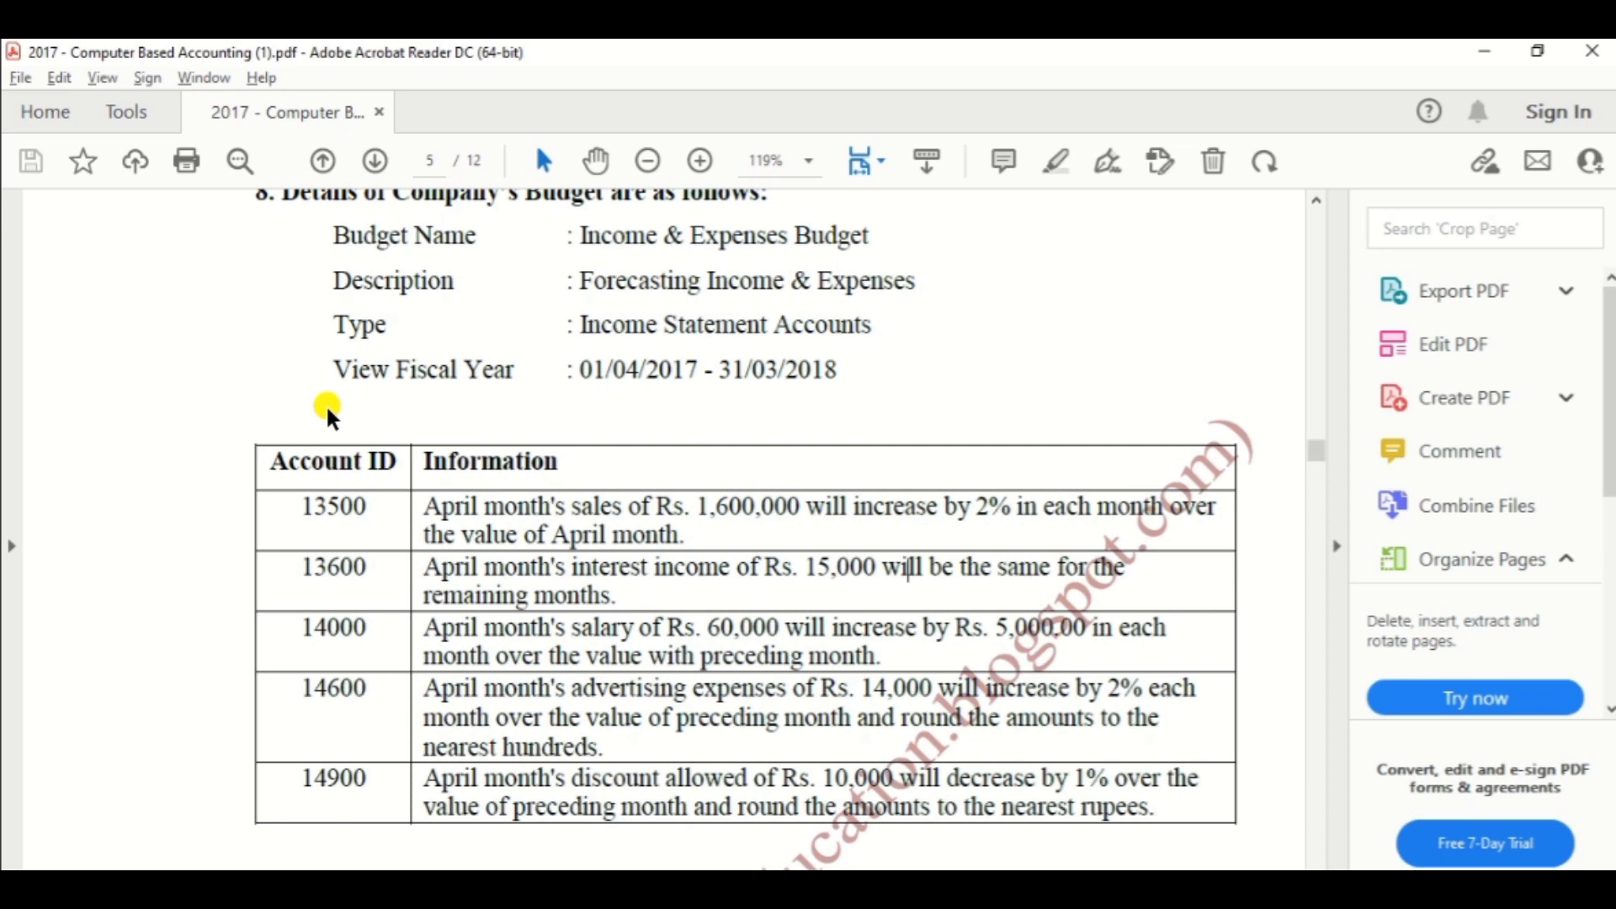
pyautogui.hotkey('alt', 'Tab')
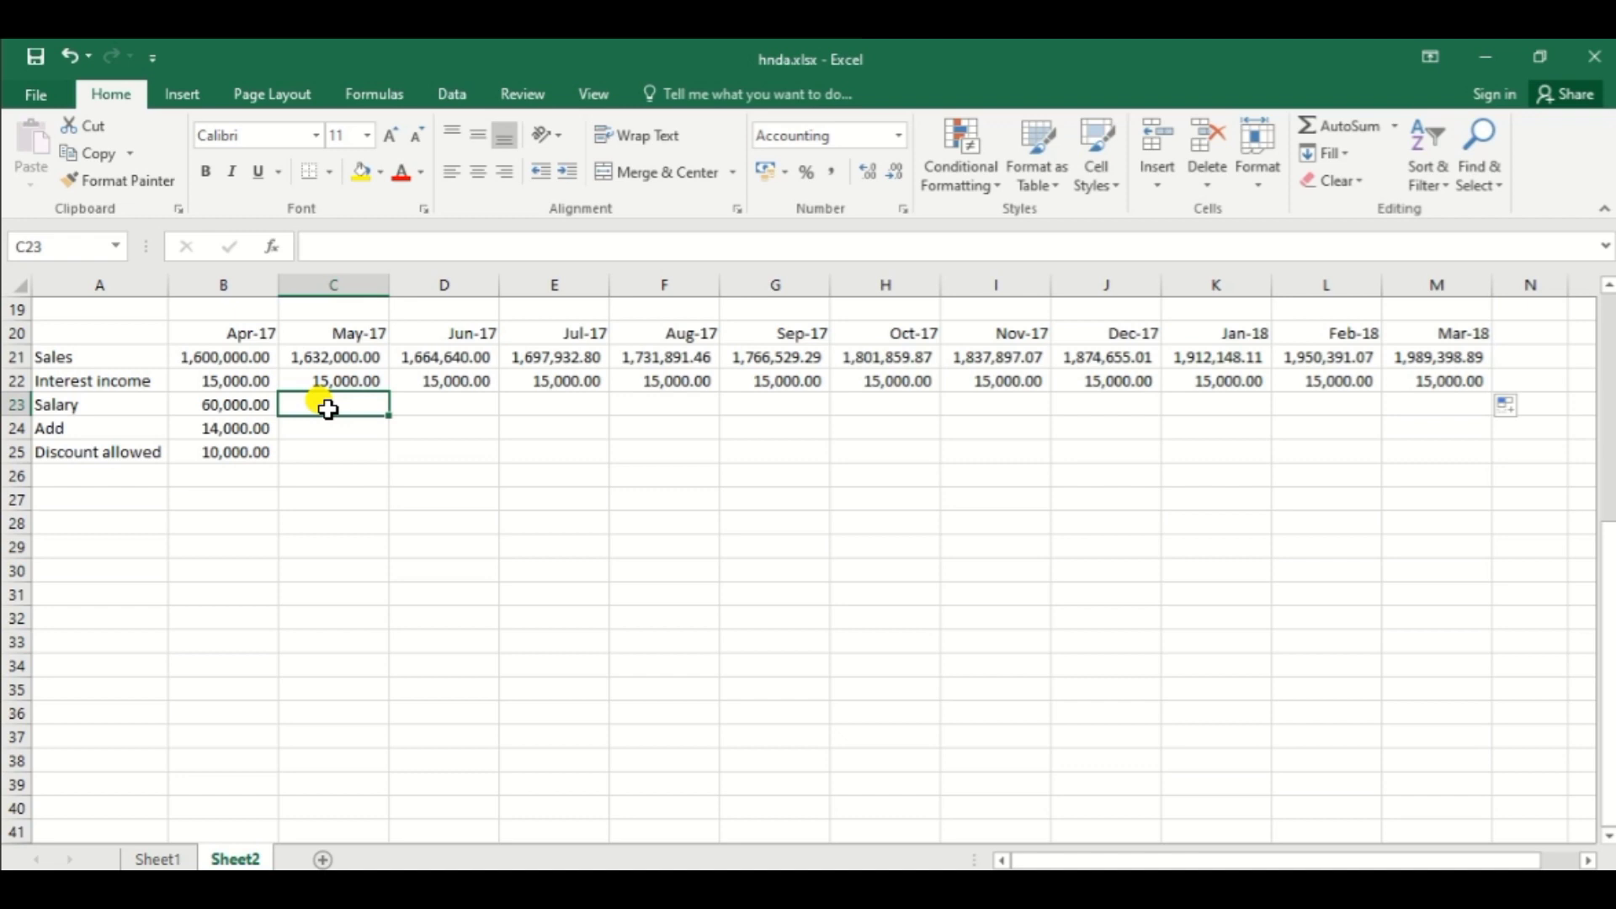
pyautogui.write('65000')
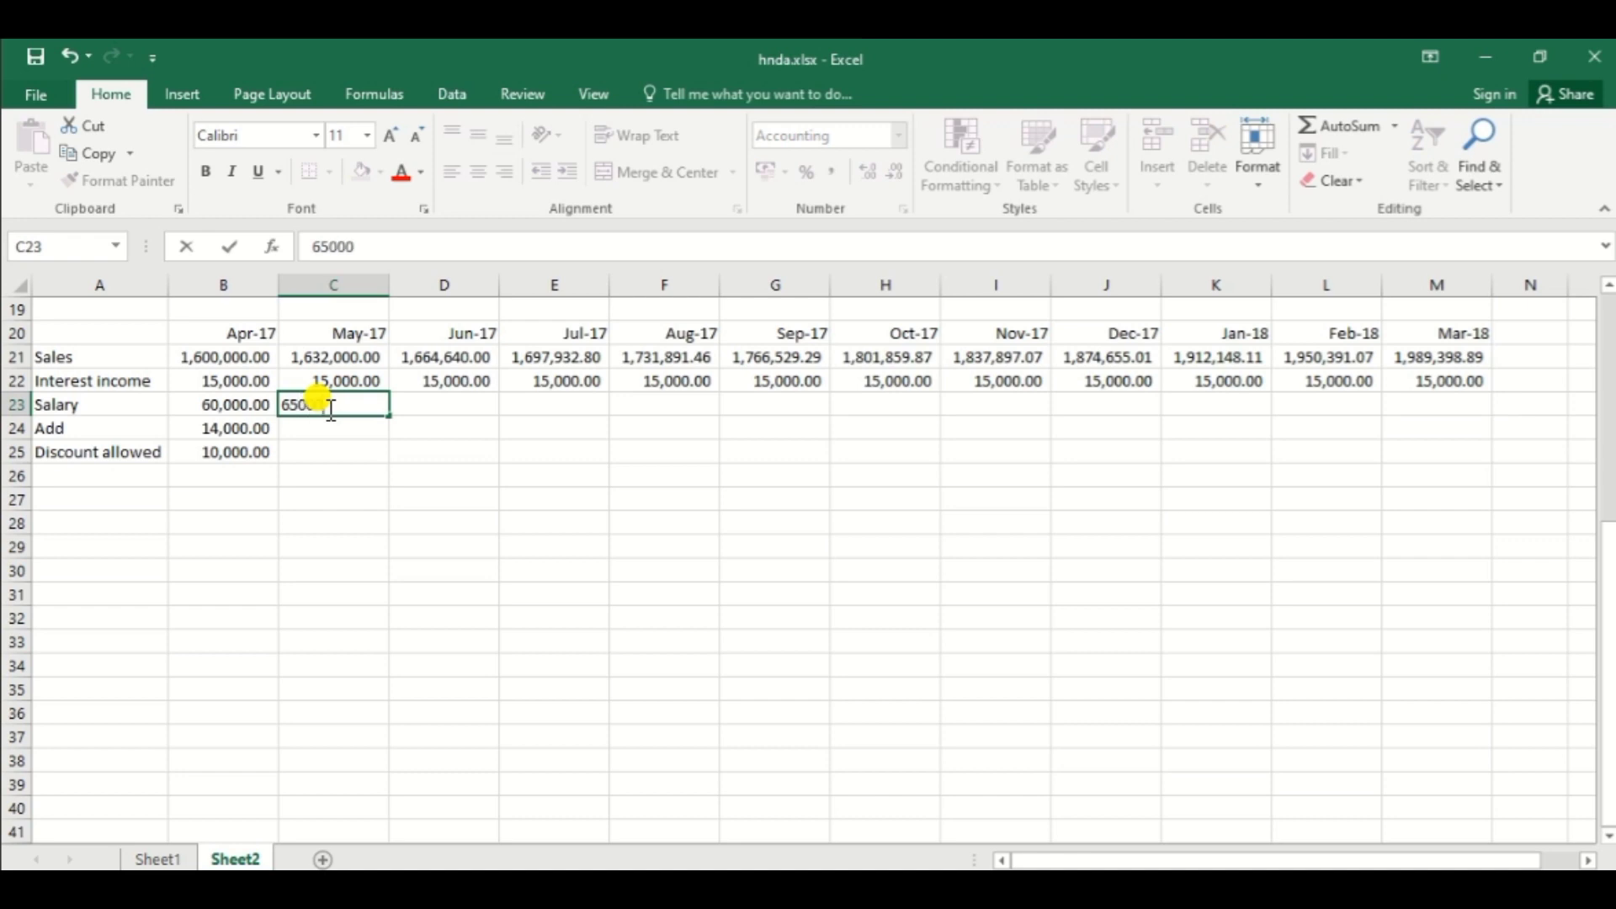
pyautogui.press('Tab')
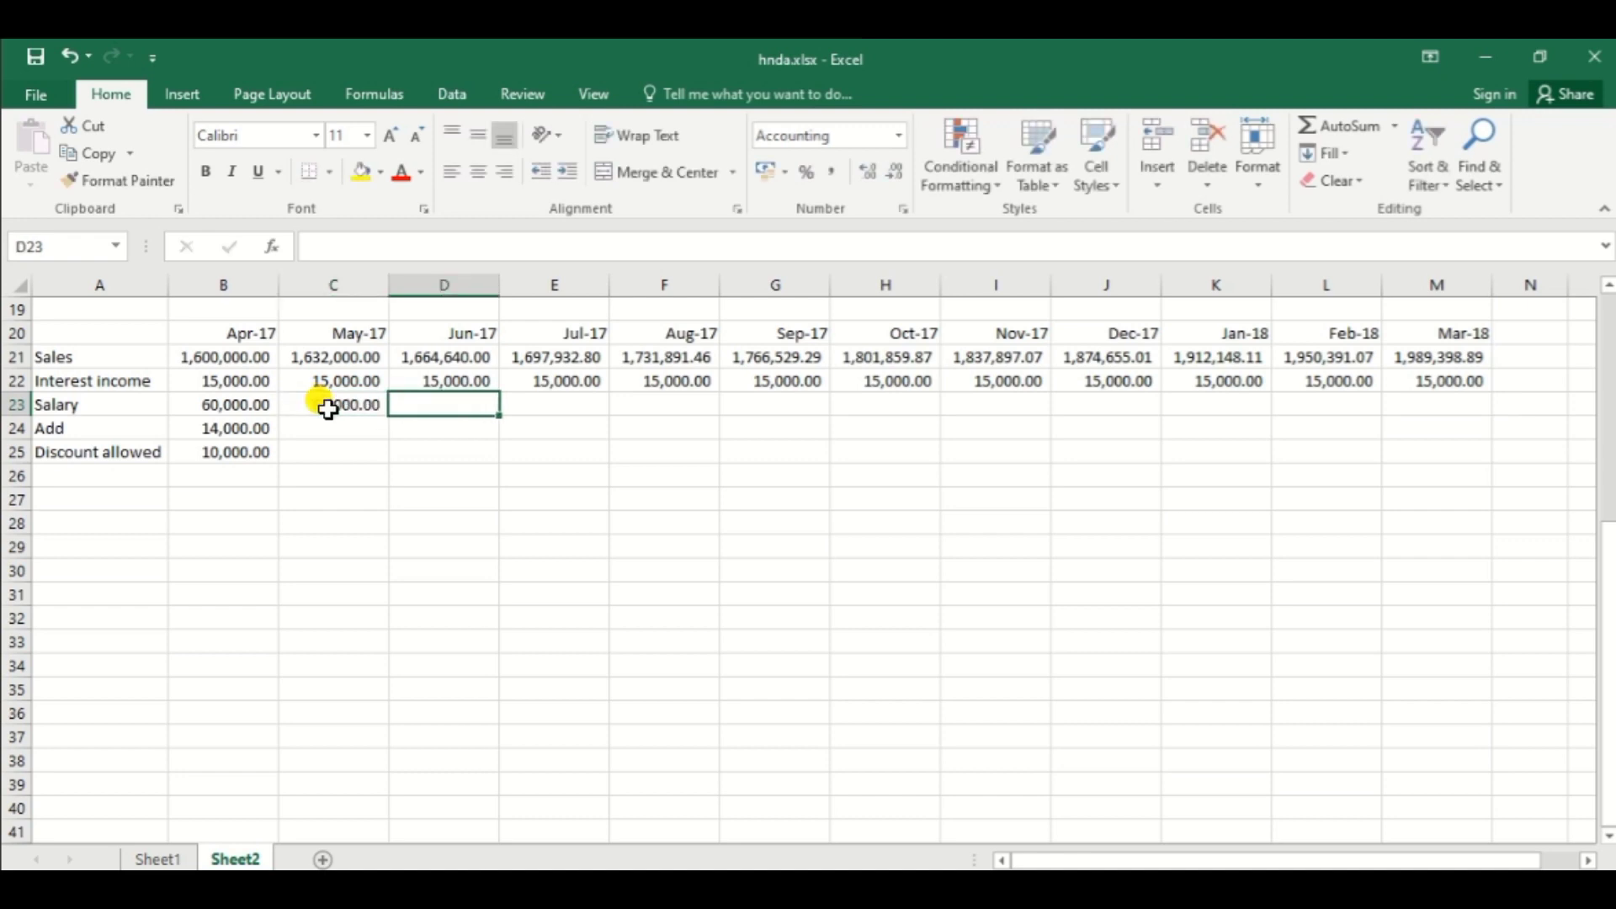
pyautogui.write('70000')
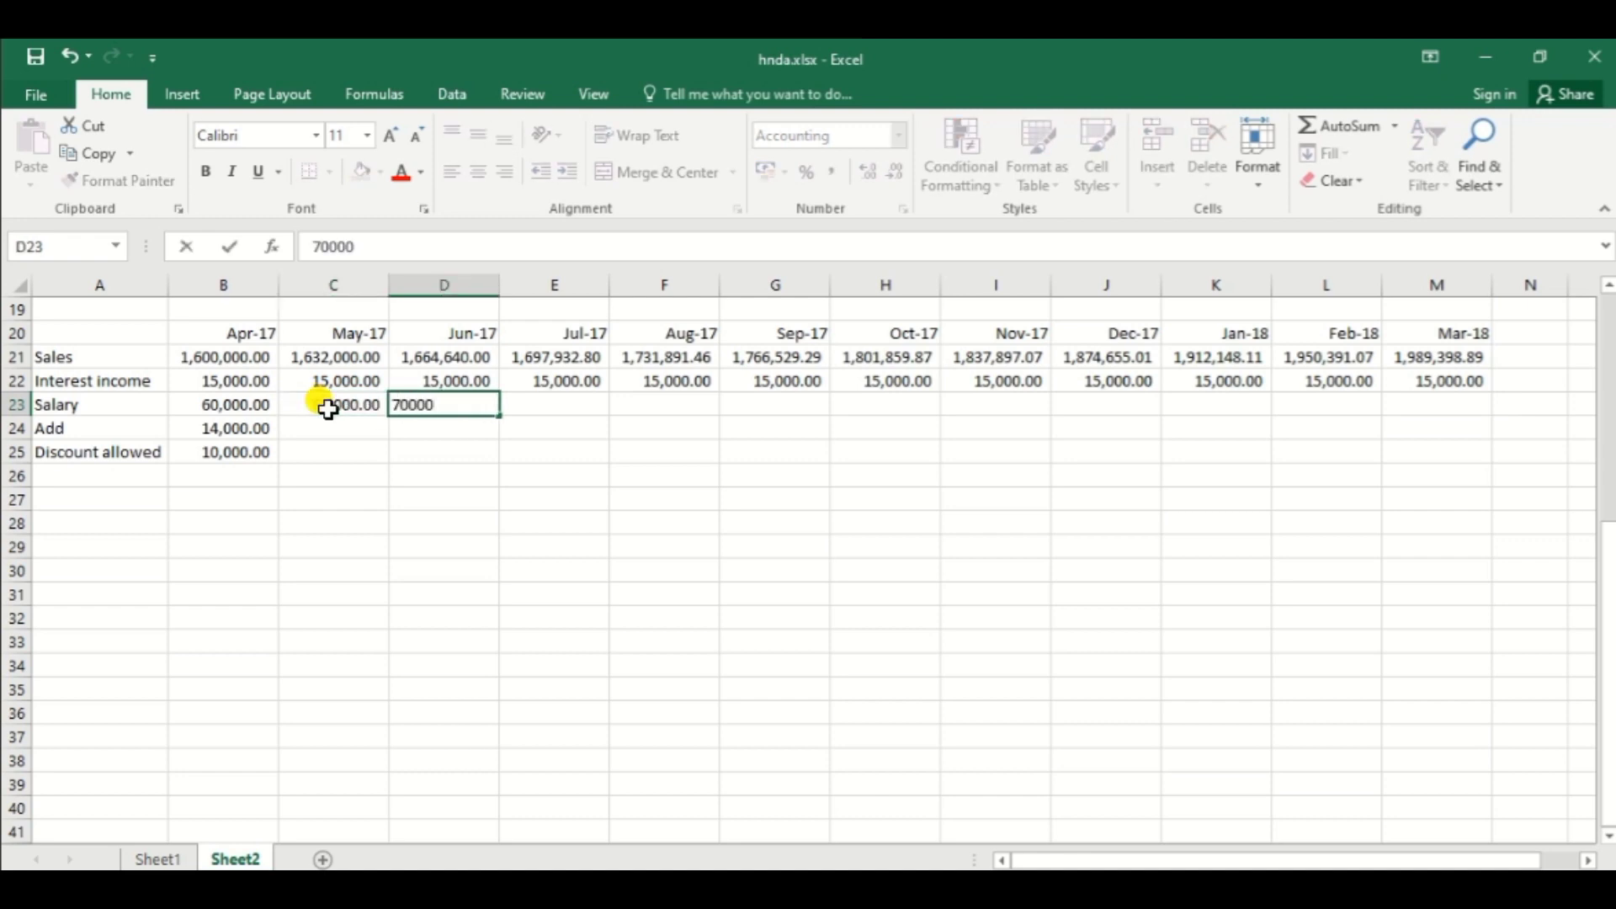
pyautogui.press('Tab')
pyautogui.write('750000')
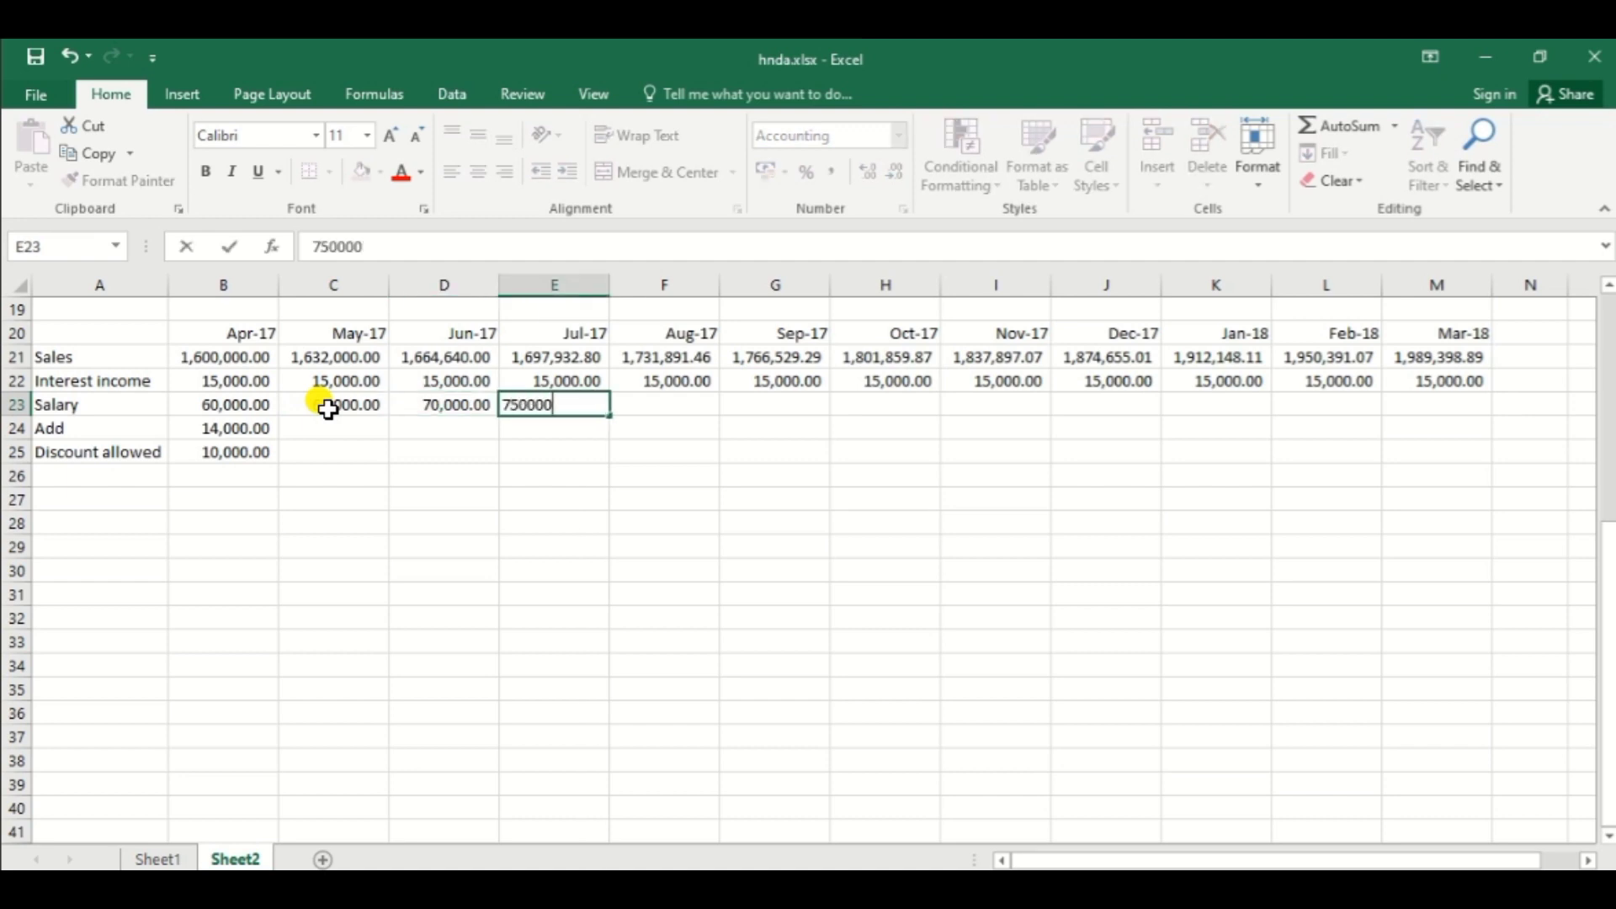
pyautogui.press('Tab')
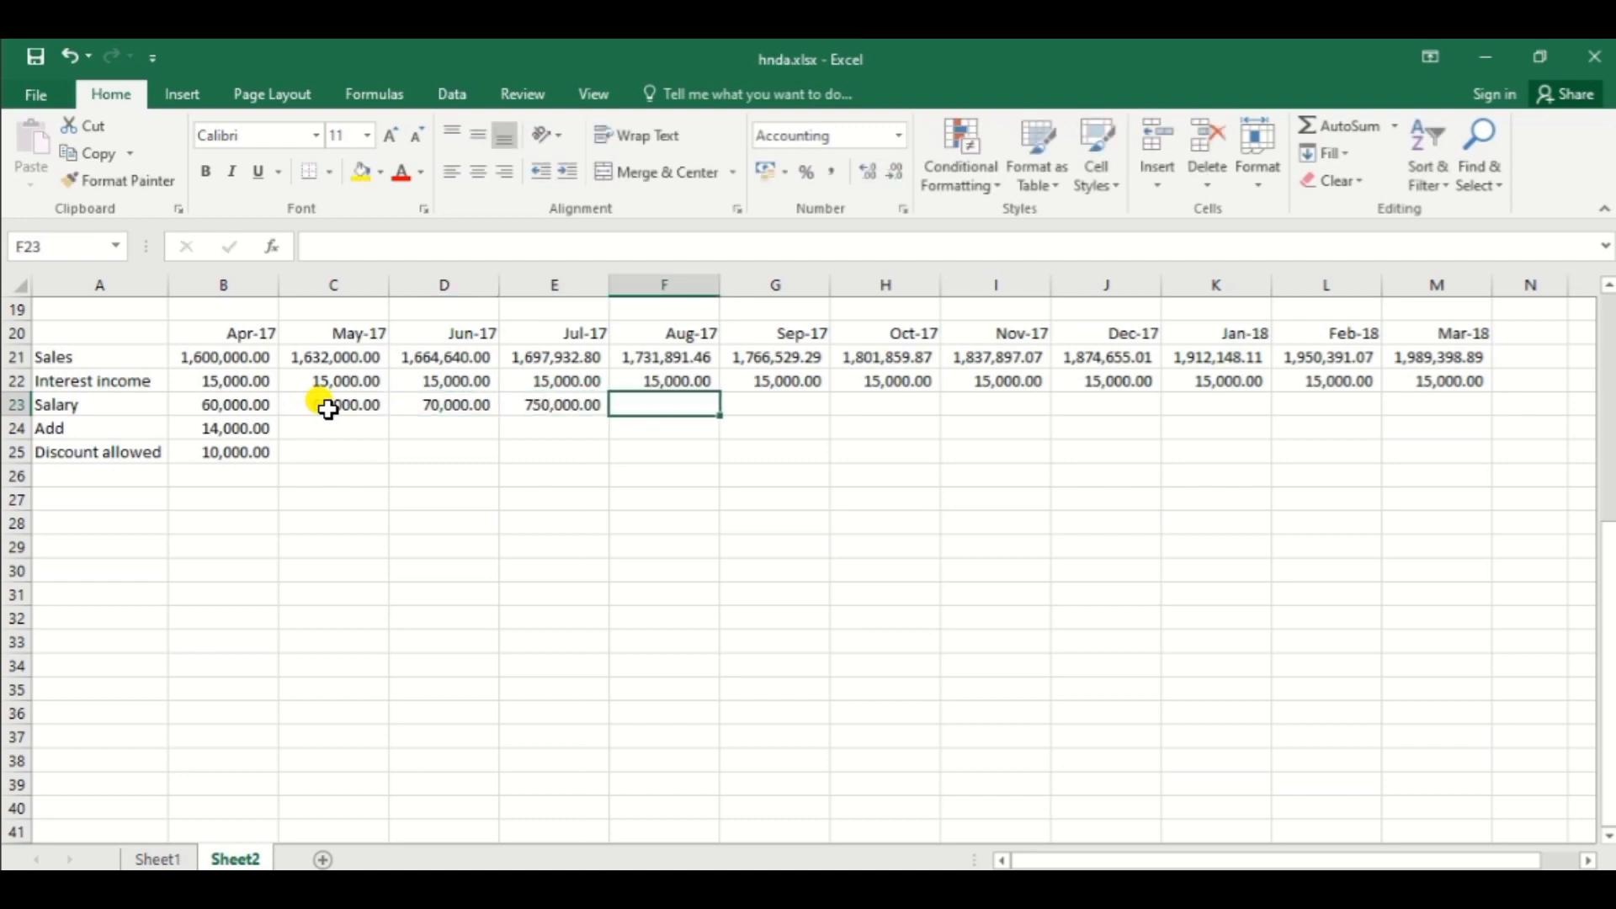
# Step: Enter salary amounts of 80000 for Aug-17 and 85000 for Sep-17
pyautogui.write('800000')
pyautogui.press('BackSpace')
pyautogui.press('Tab')
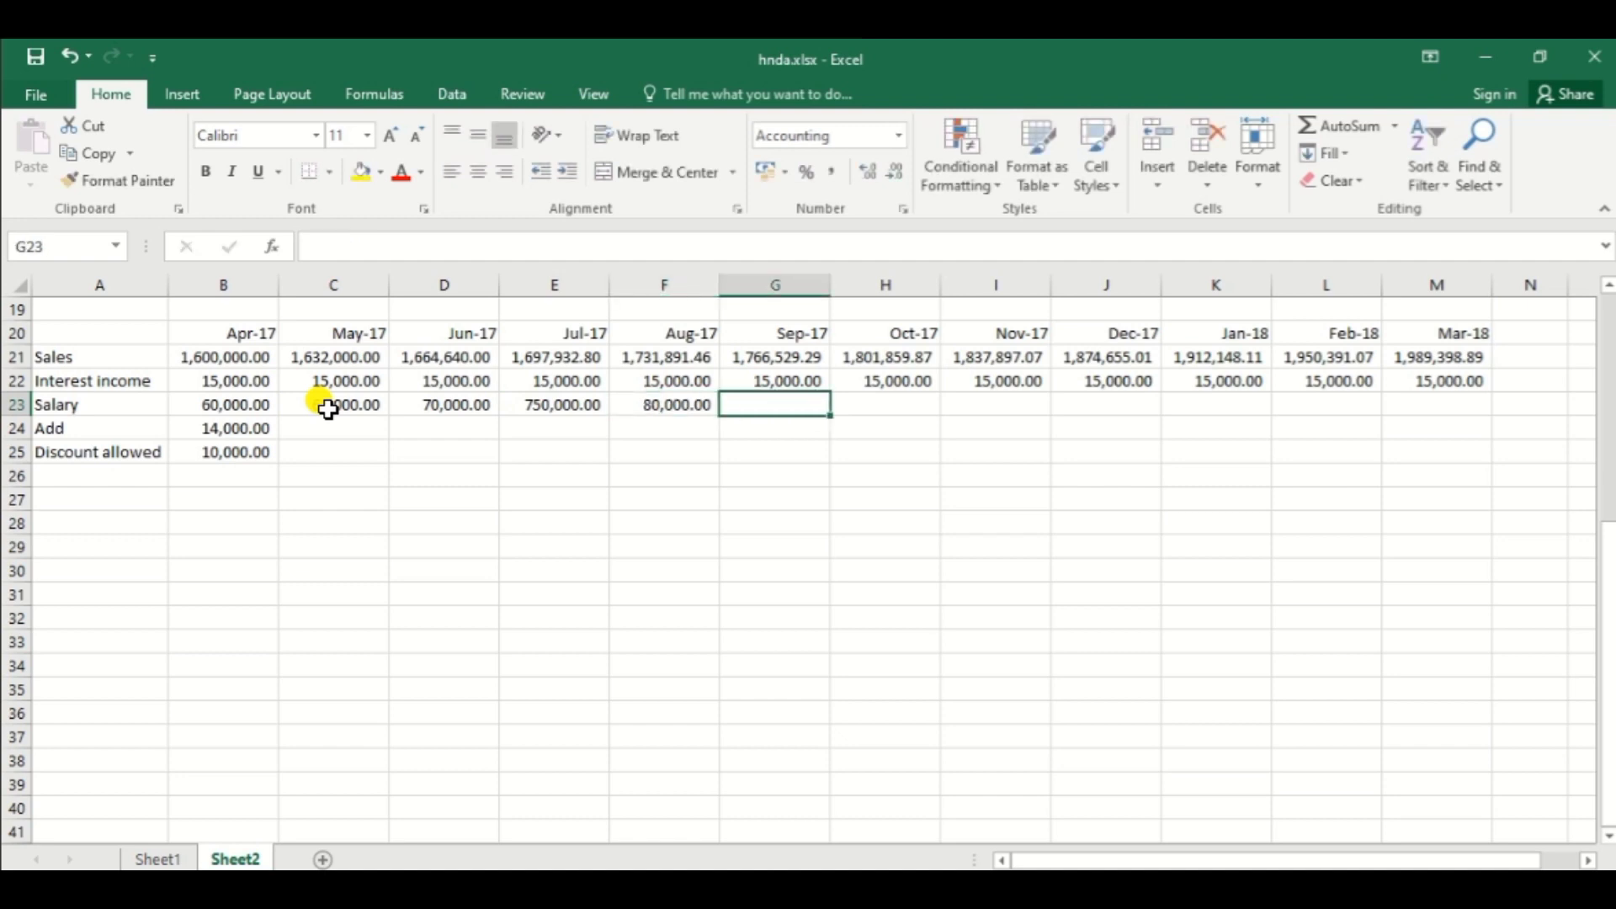
pyautogui.write('75000')
pyautogui.press('BackSpace')
pyautogui.press('BackSpace')
pyautogui.press('BackSpace')
pyautogui.press('BackSpace')
pyautogui.press('BackSpace')
pyautogui.write('850000')
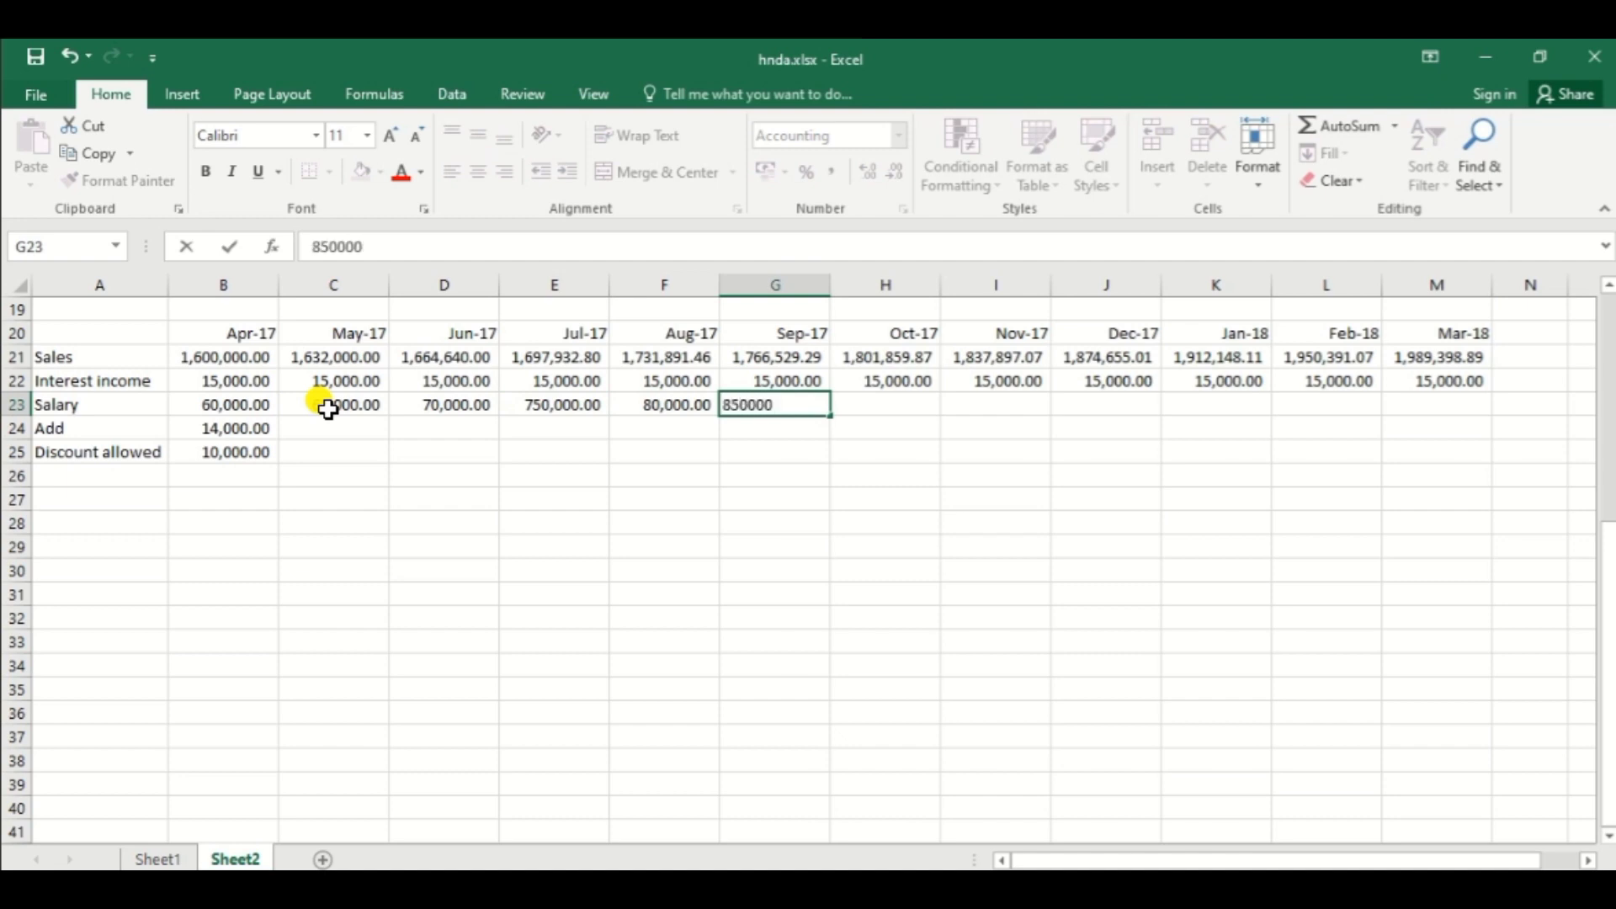
pyautogui.press('Tab')
pyautogui.press('Left')
pyautogui.write('85000')
pyautogui.press('Tab')
# Step: Enter salary amounts of 90000 for Oct-17 and 95000 for Nov-17
pyautogui.write('90000')
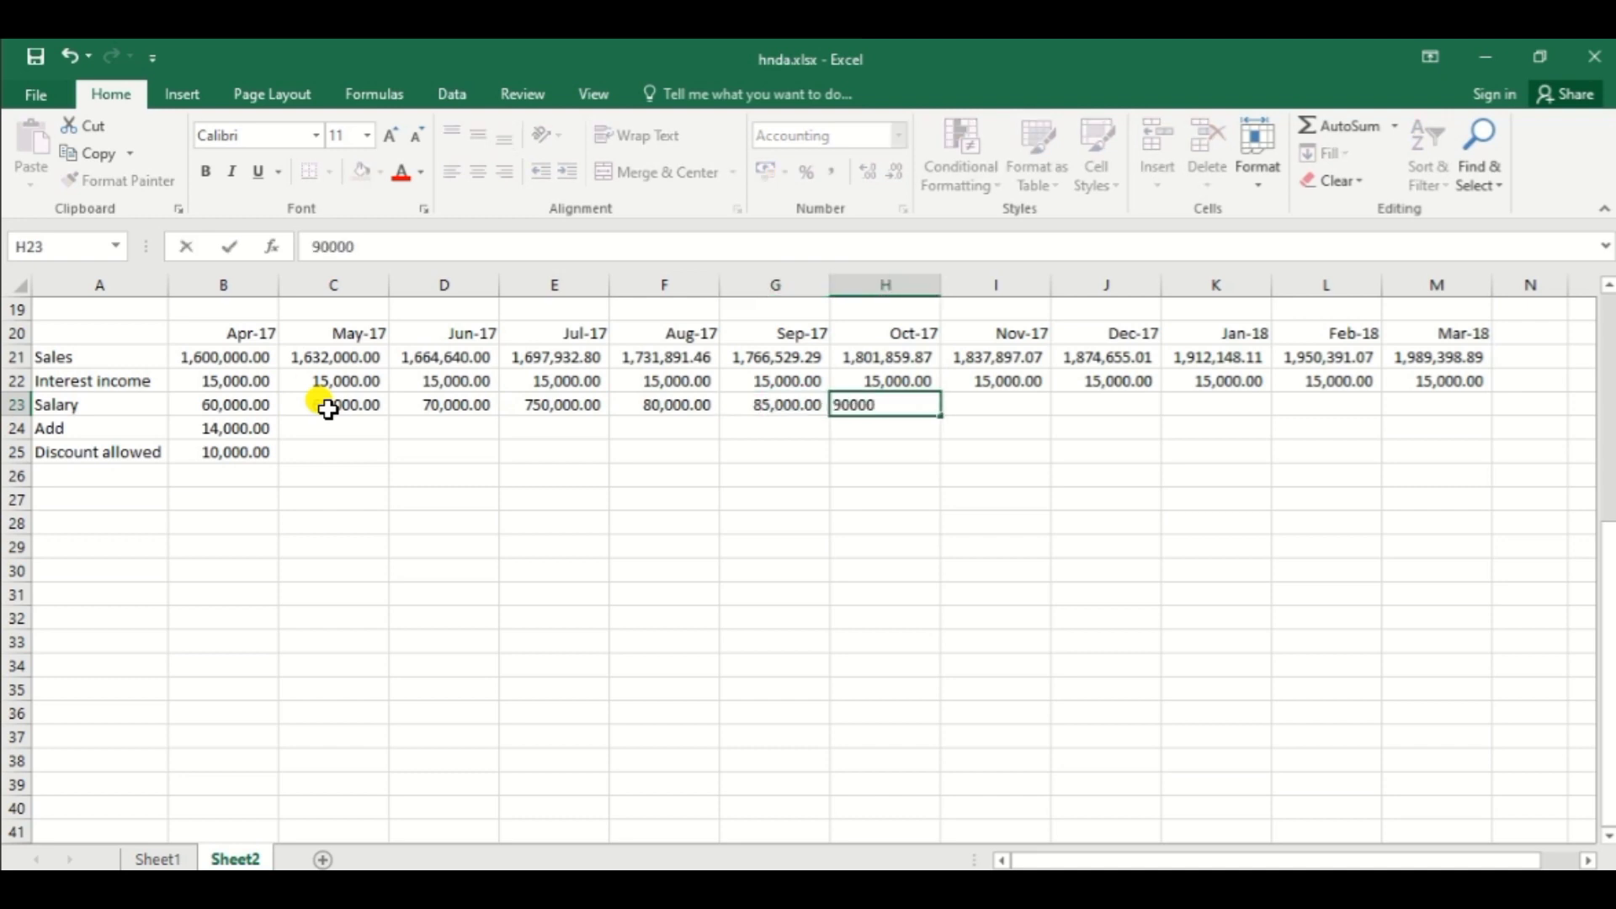
pyautogui.press('Tab')
pyautogui.write('95000')
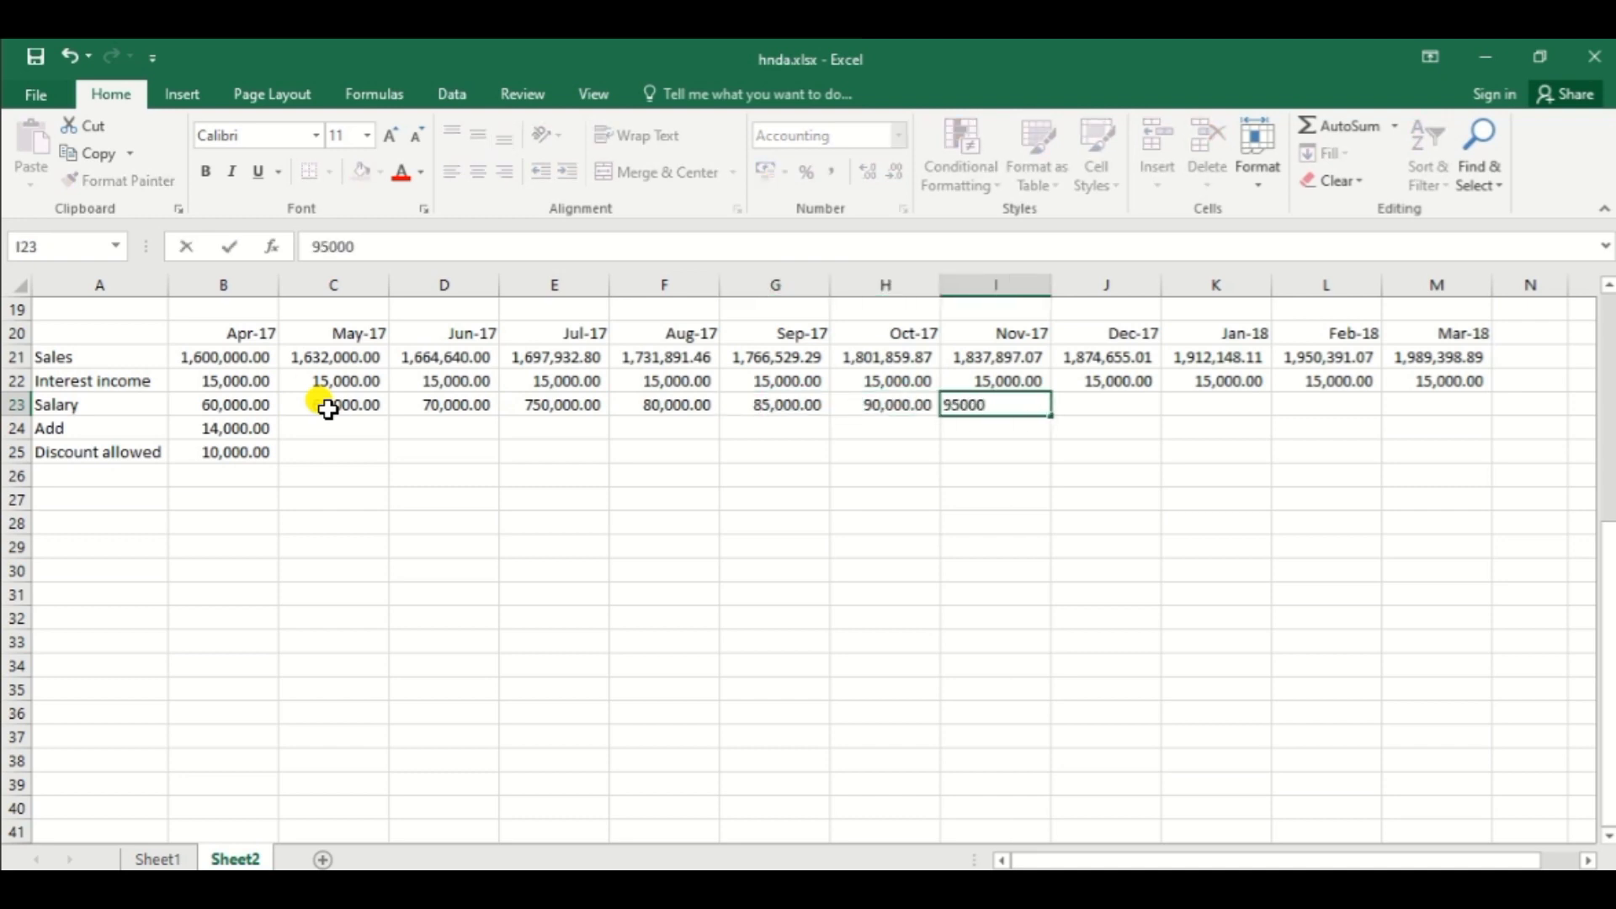
pyautogui.press('Tab')
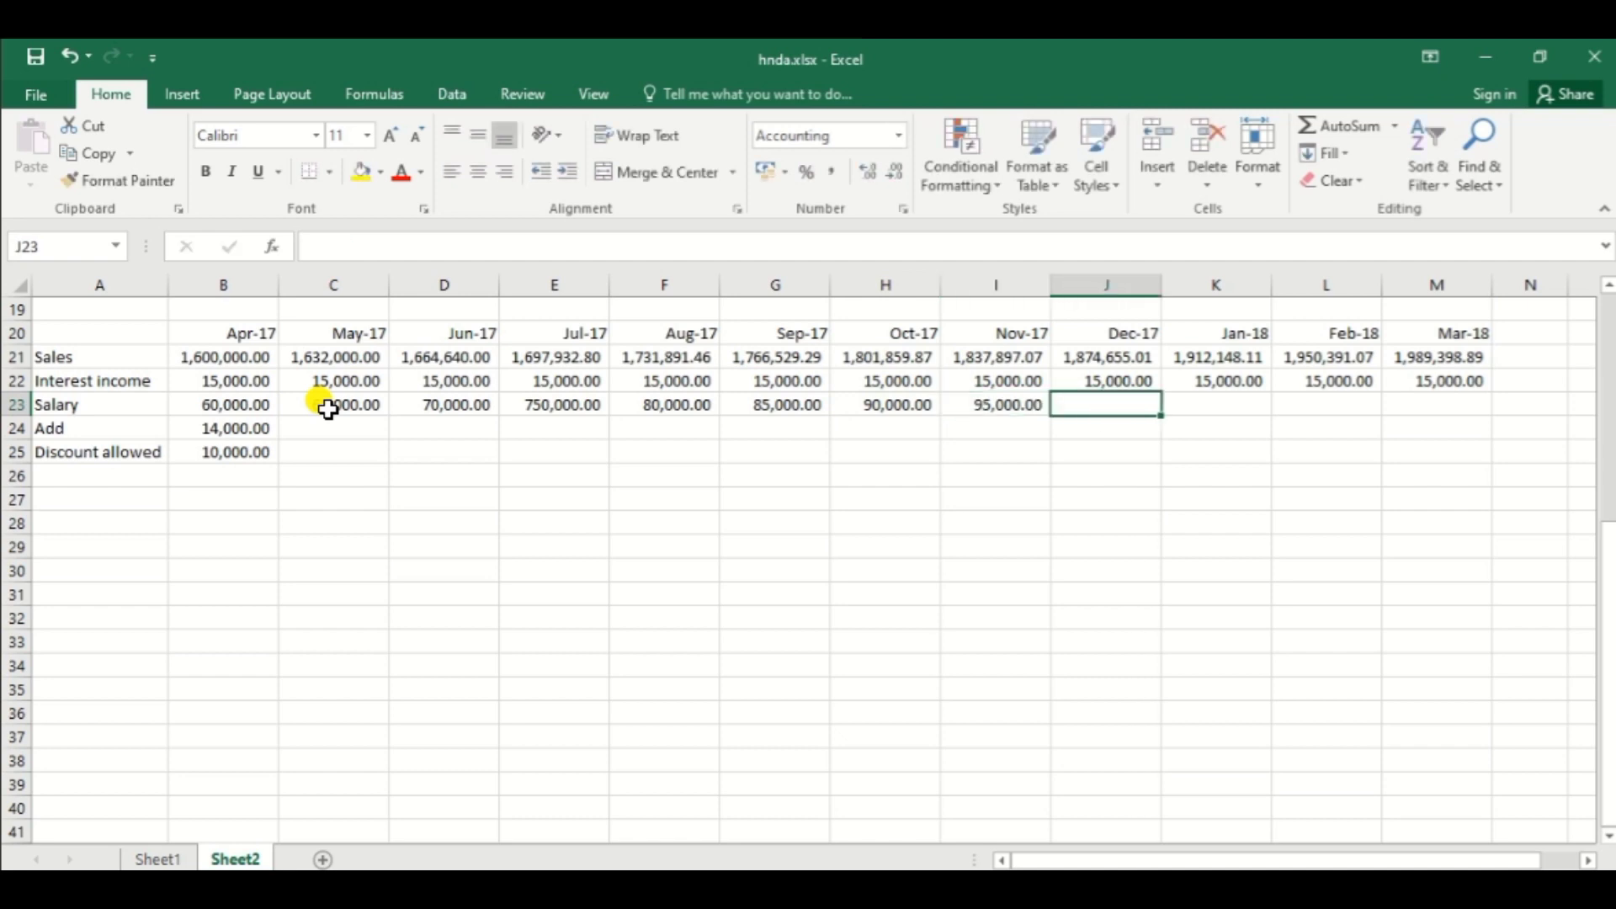
# Step: Enter salary amounts of 100000 for Dec-17 and 105000 for Jan-18
pyautogui.write('100')
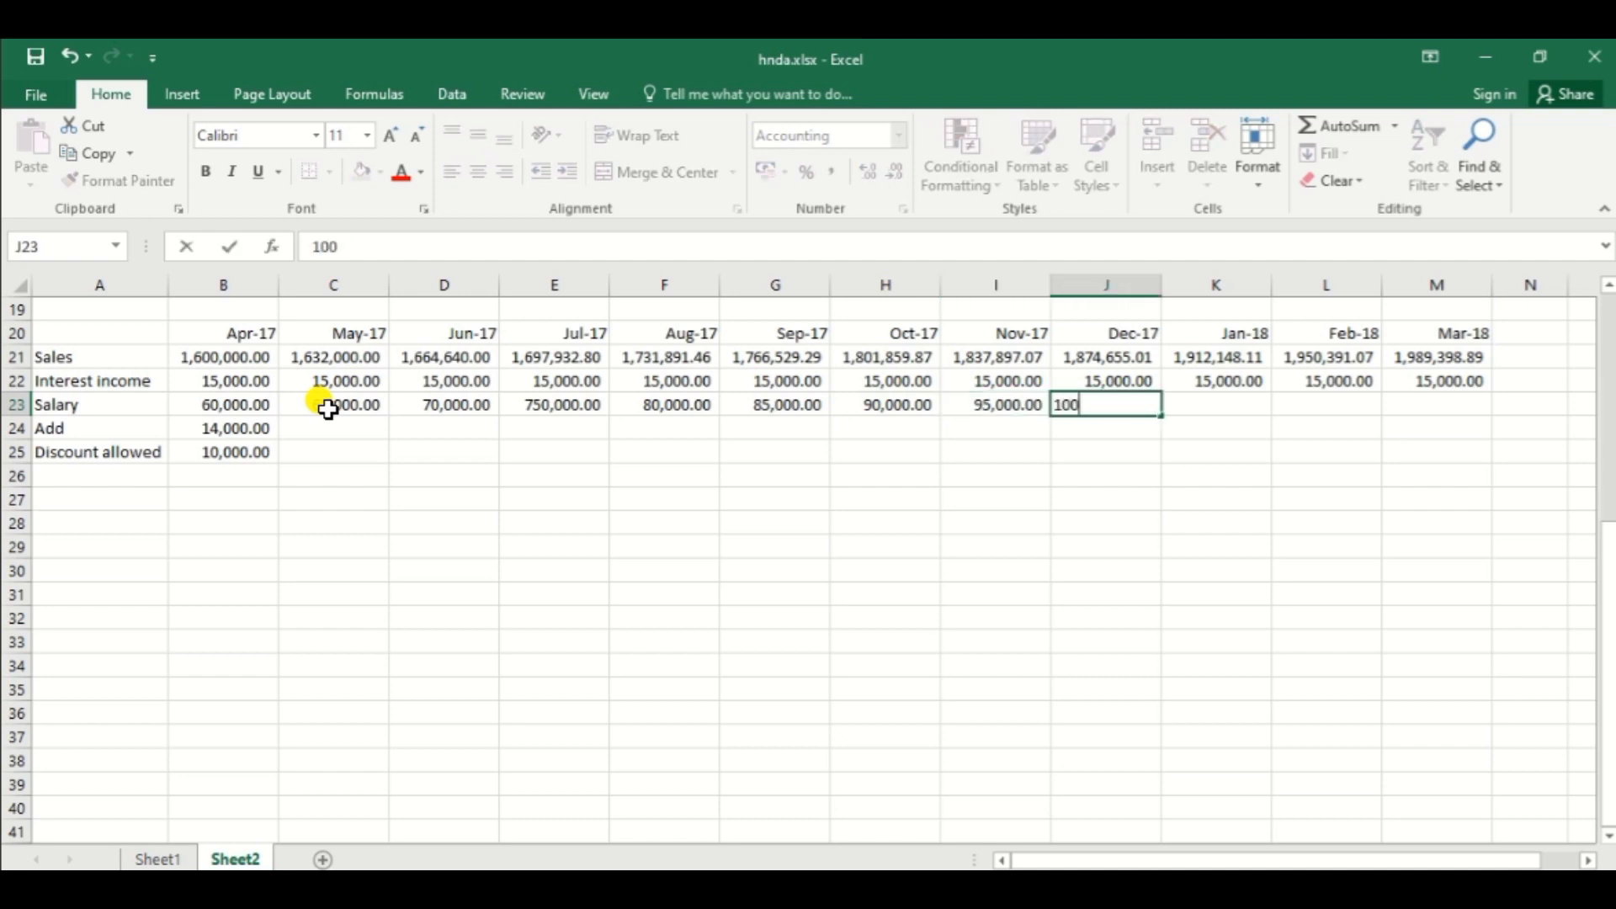
pyautogui.write(',0000')
pyautogui.press('Tab')
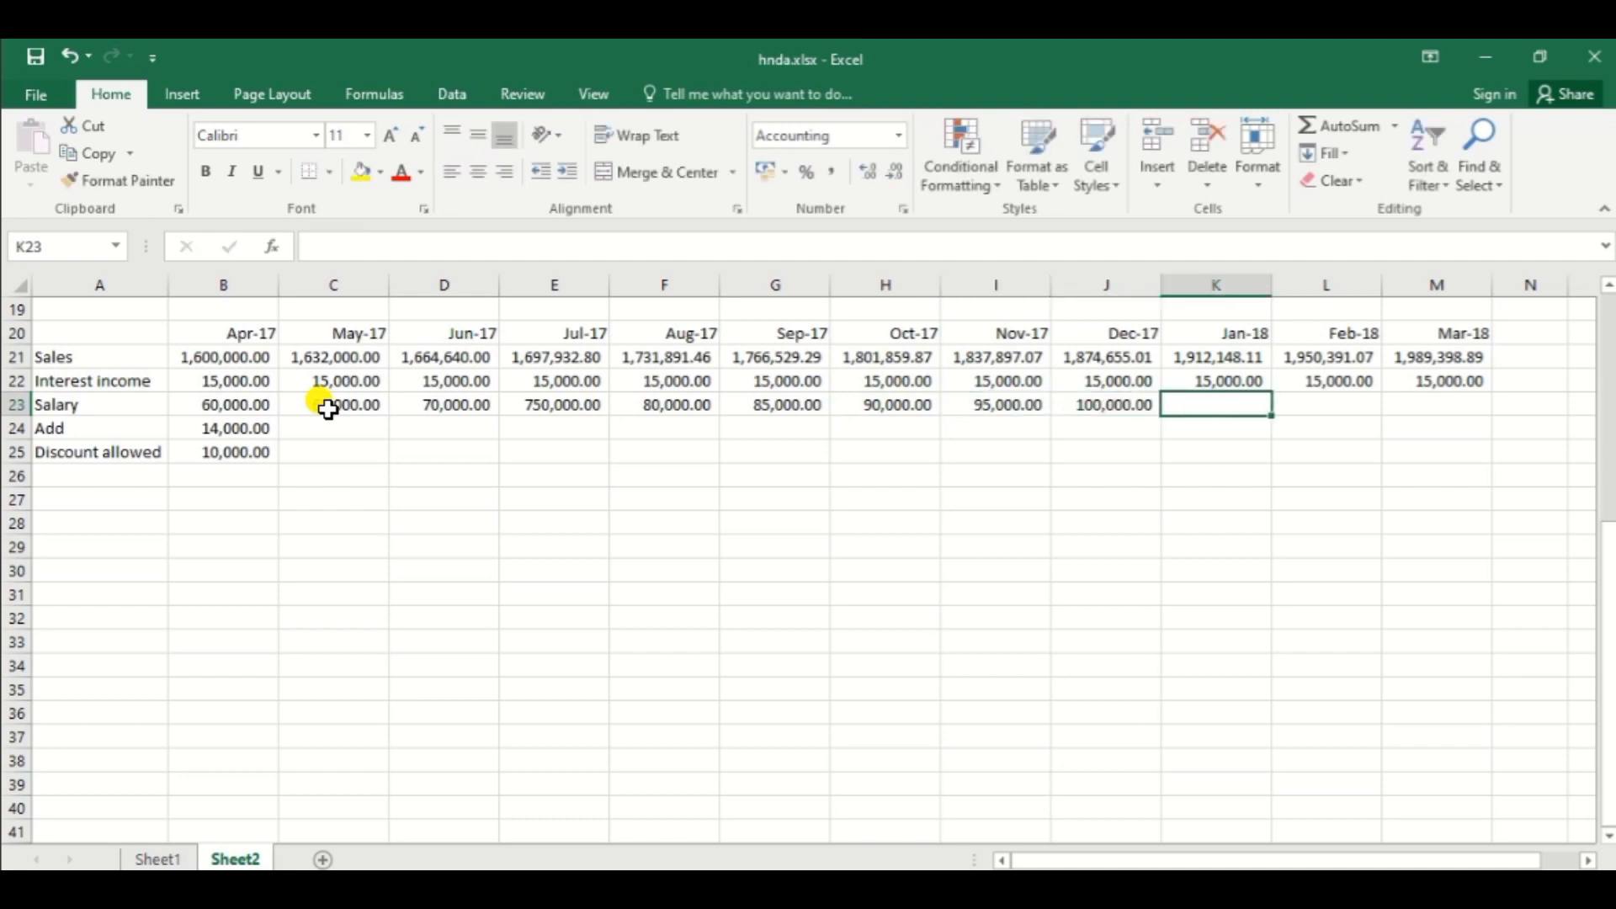
pyautogui.write('105')
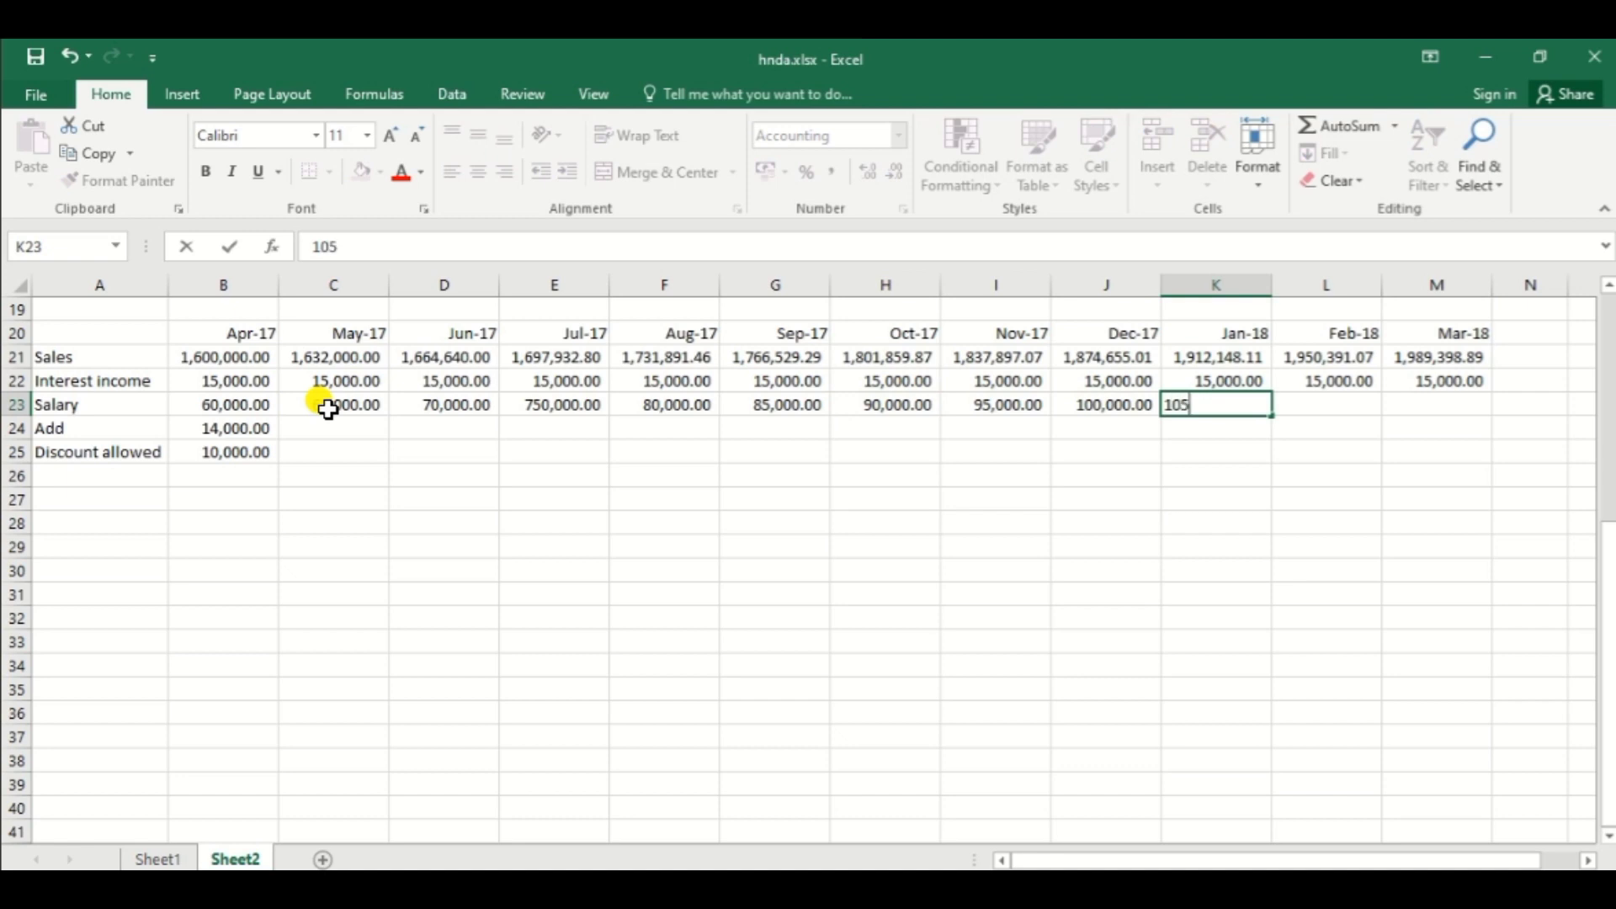
pyautogui.write(',00000')
pyautogui.press('Tab')
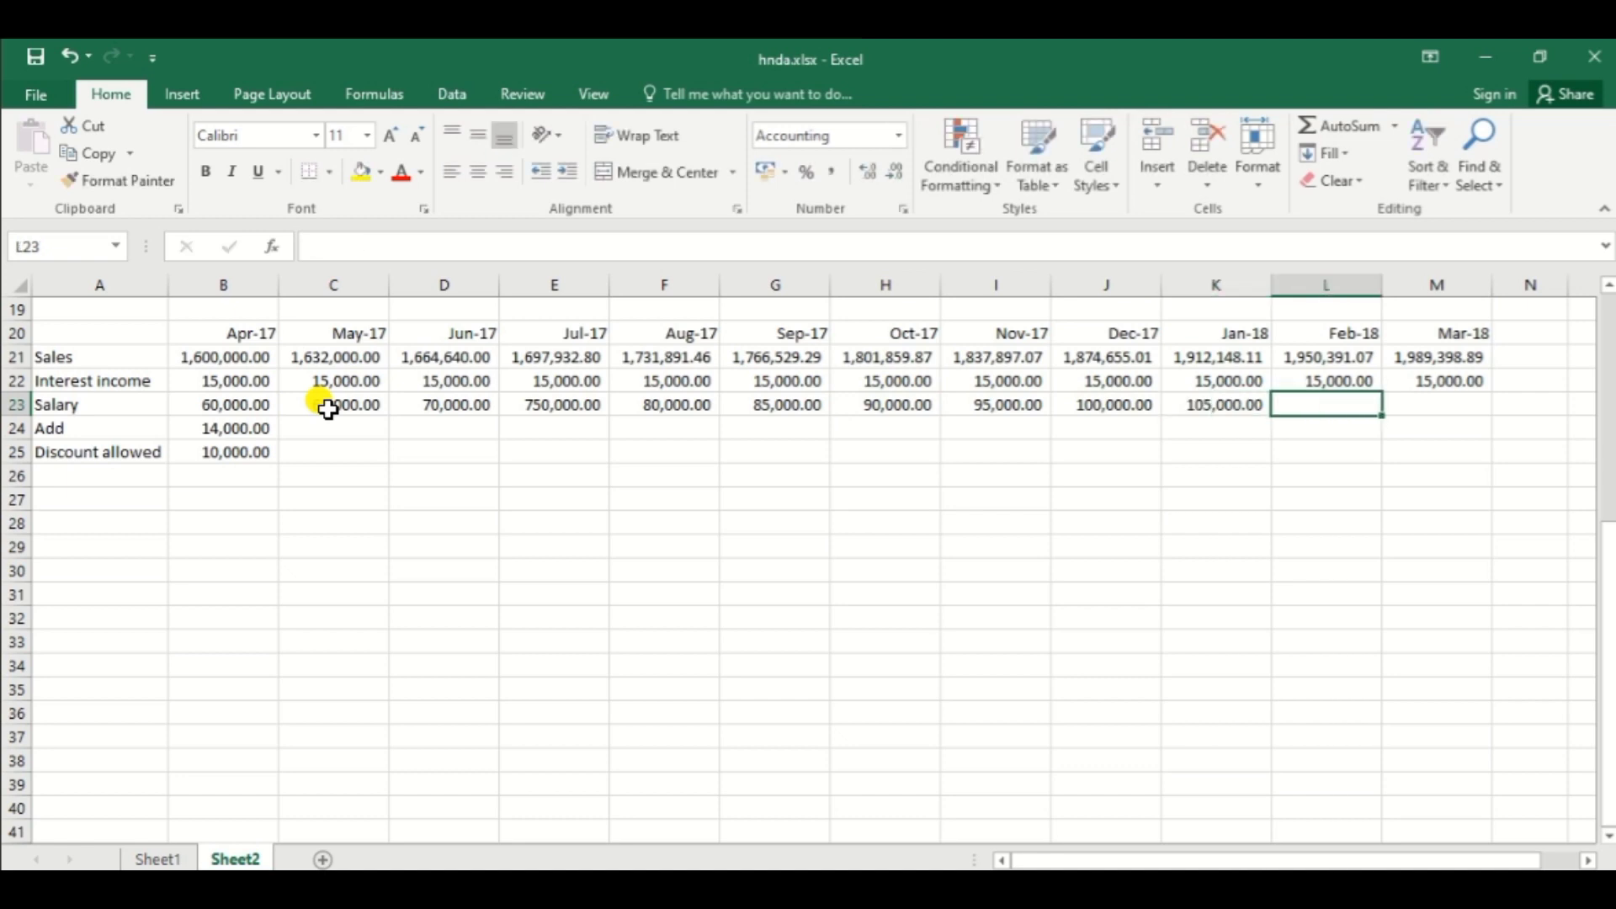
# Step: Enter salary amounts of 110000 for Feb-18 and 115000 for Mar-18
pyautogui.write('110000')
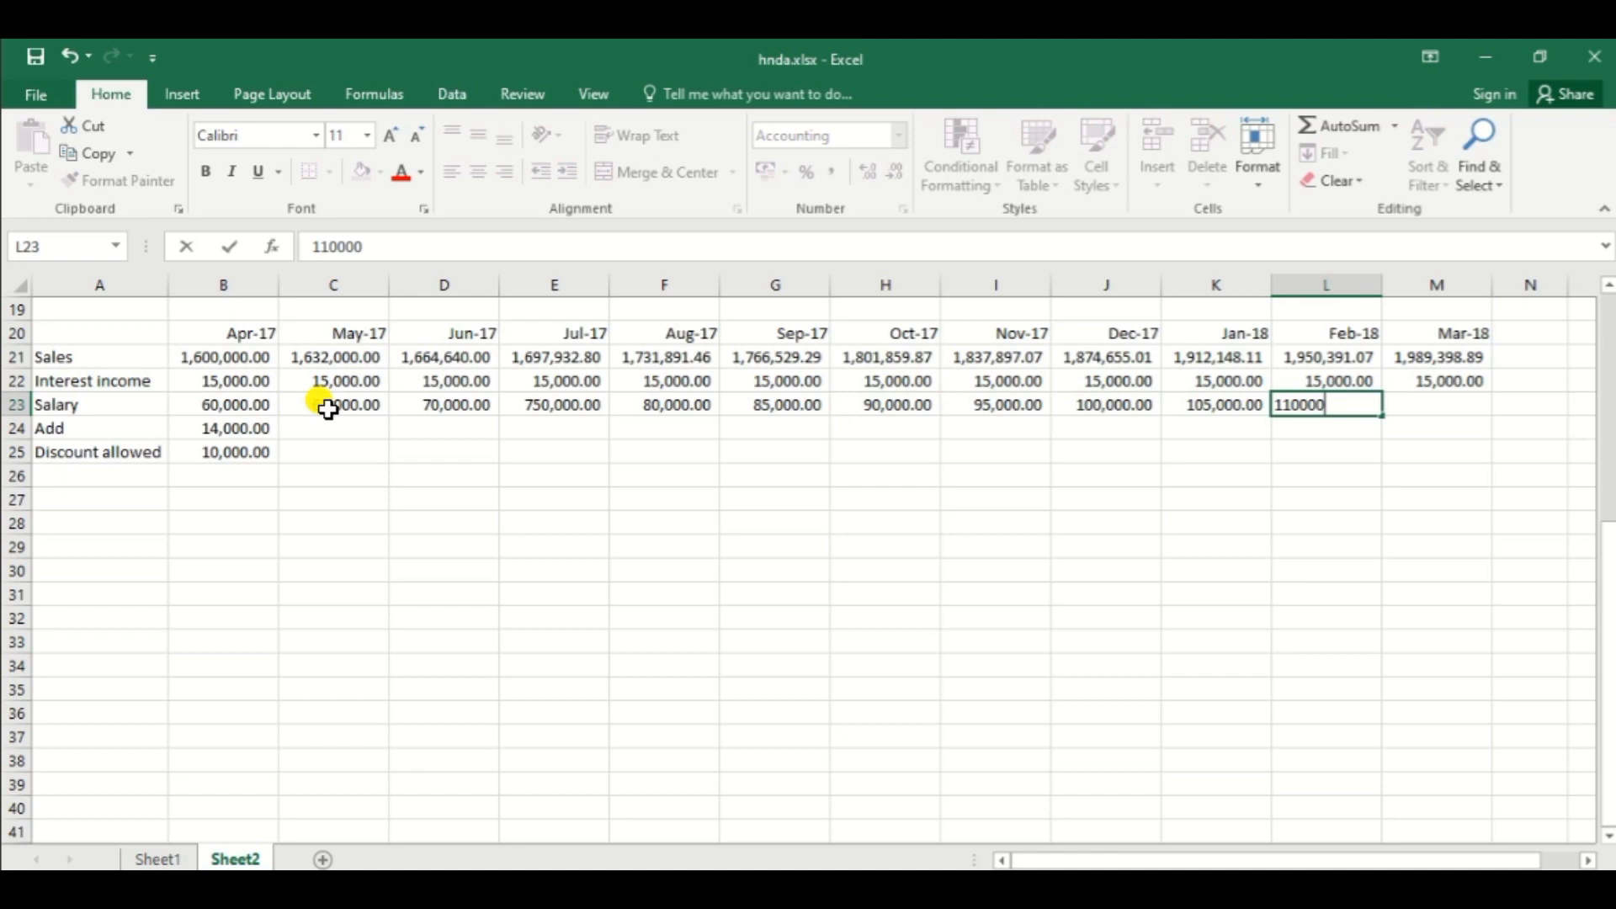
pyautogui.press('Tab')
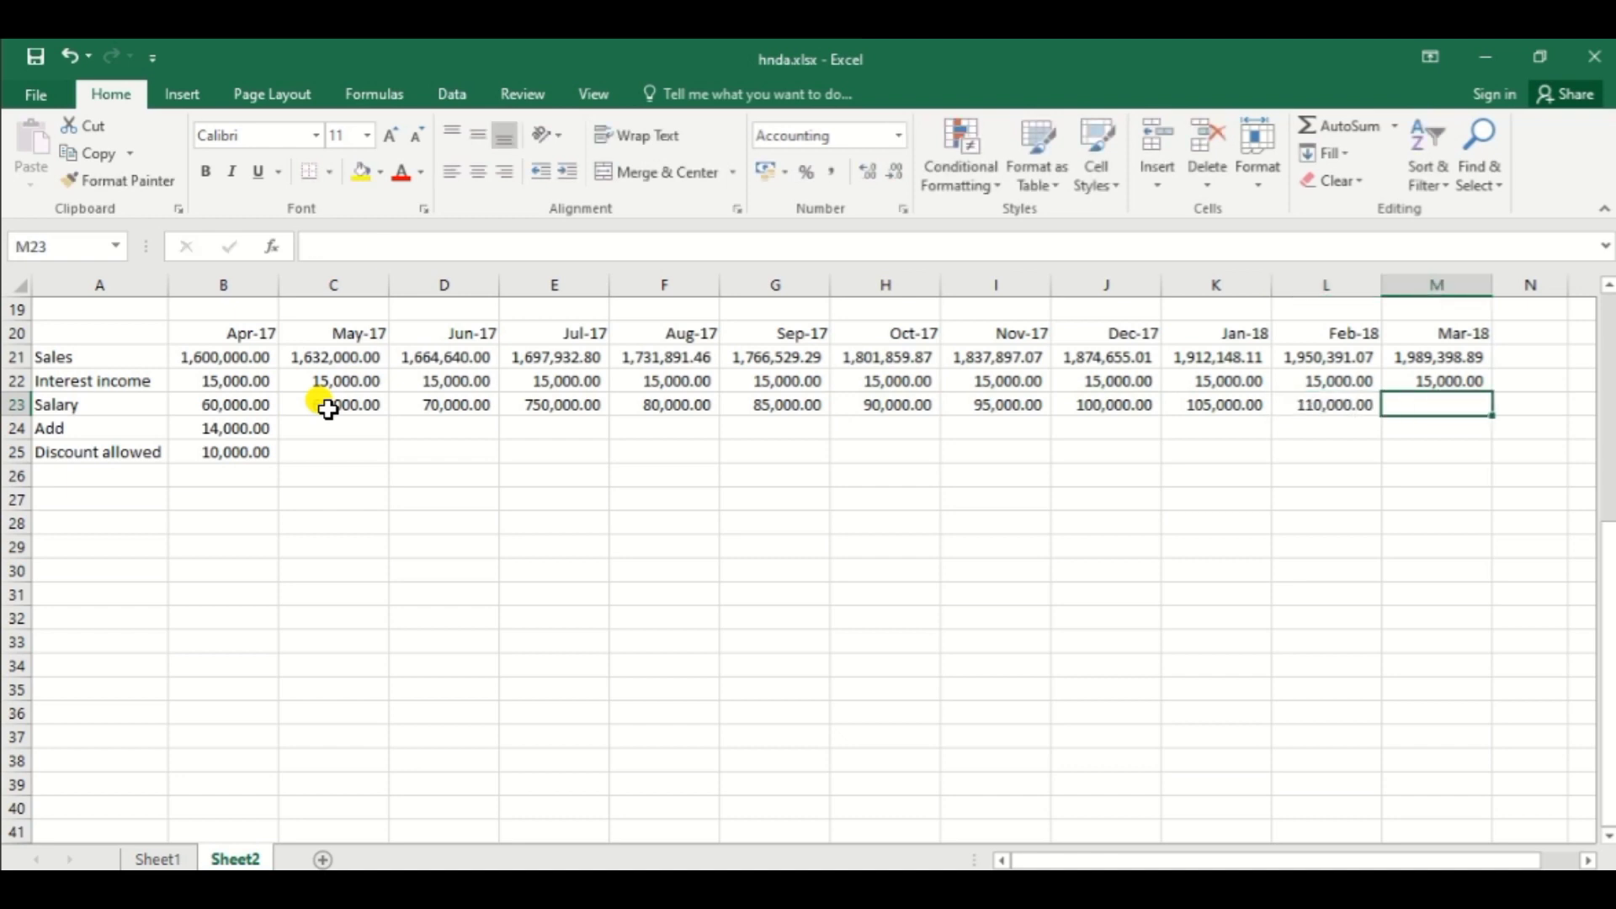
pyautogui.write('115000')
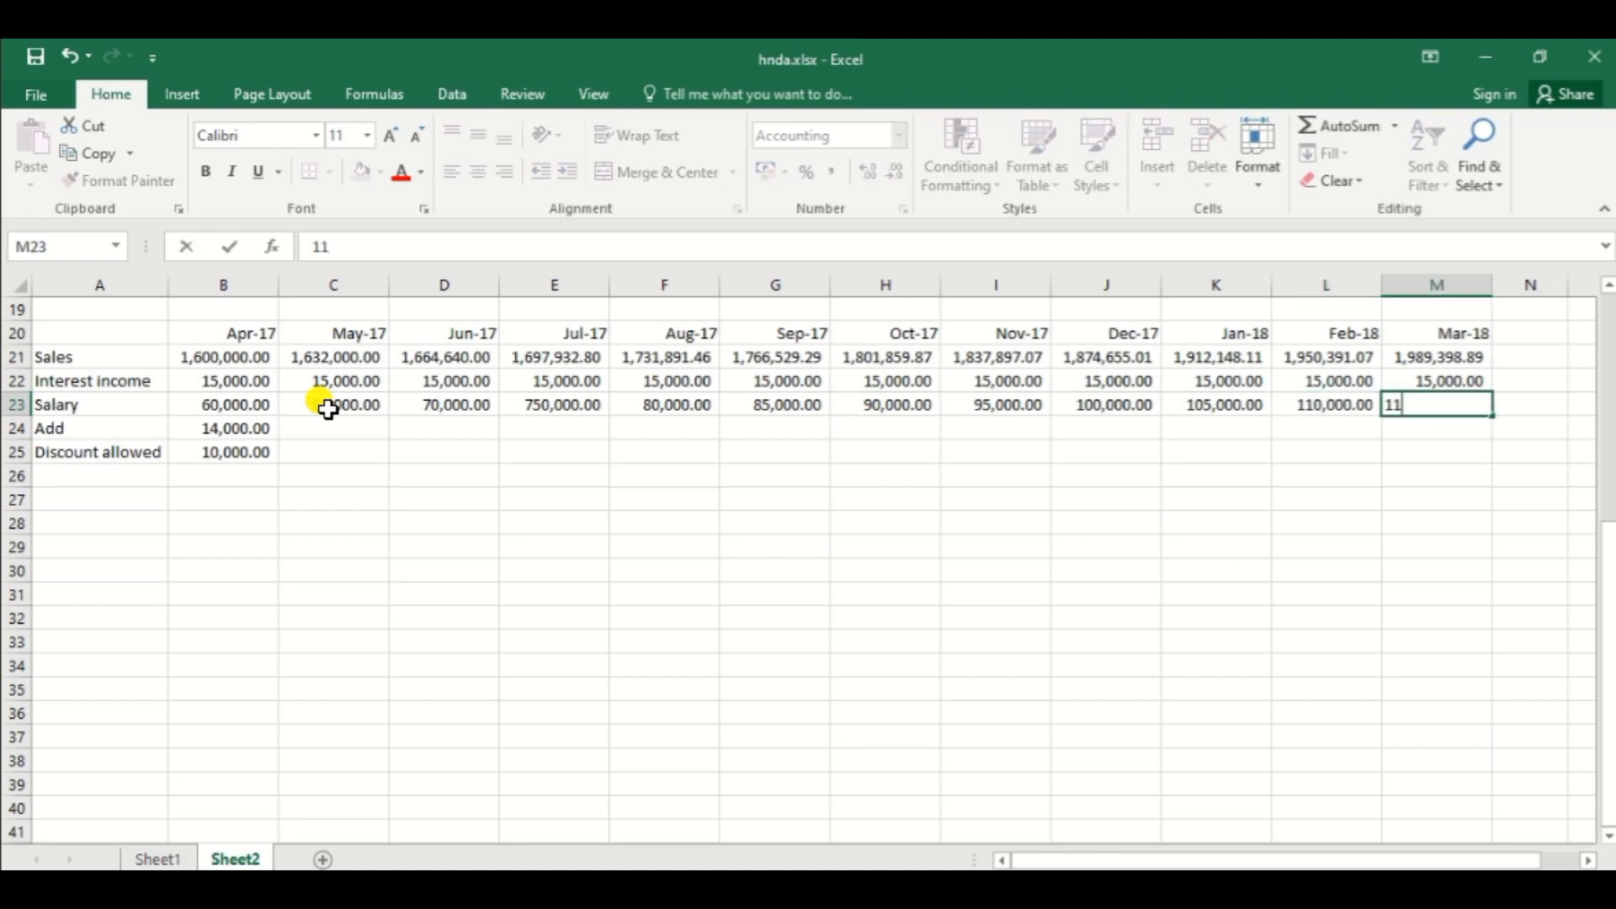
pyautogui.press('Return')
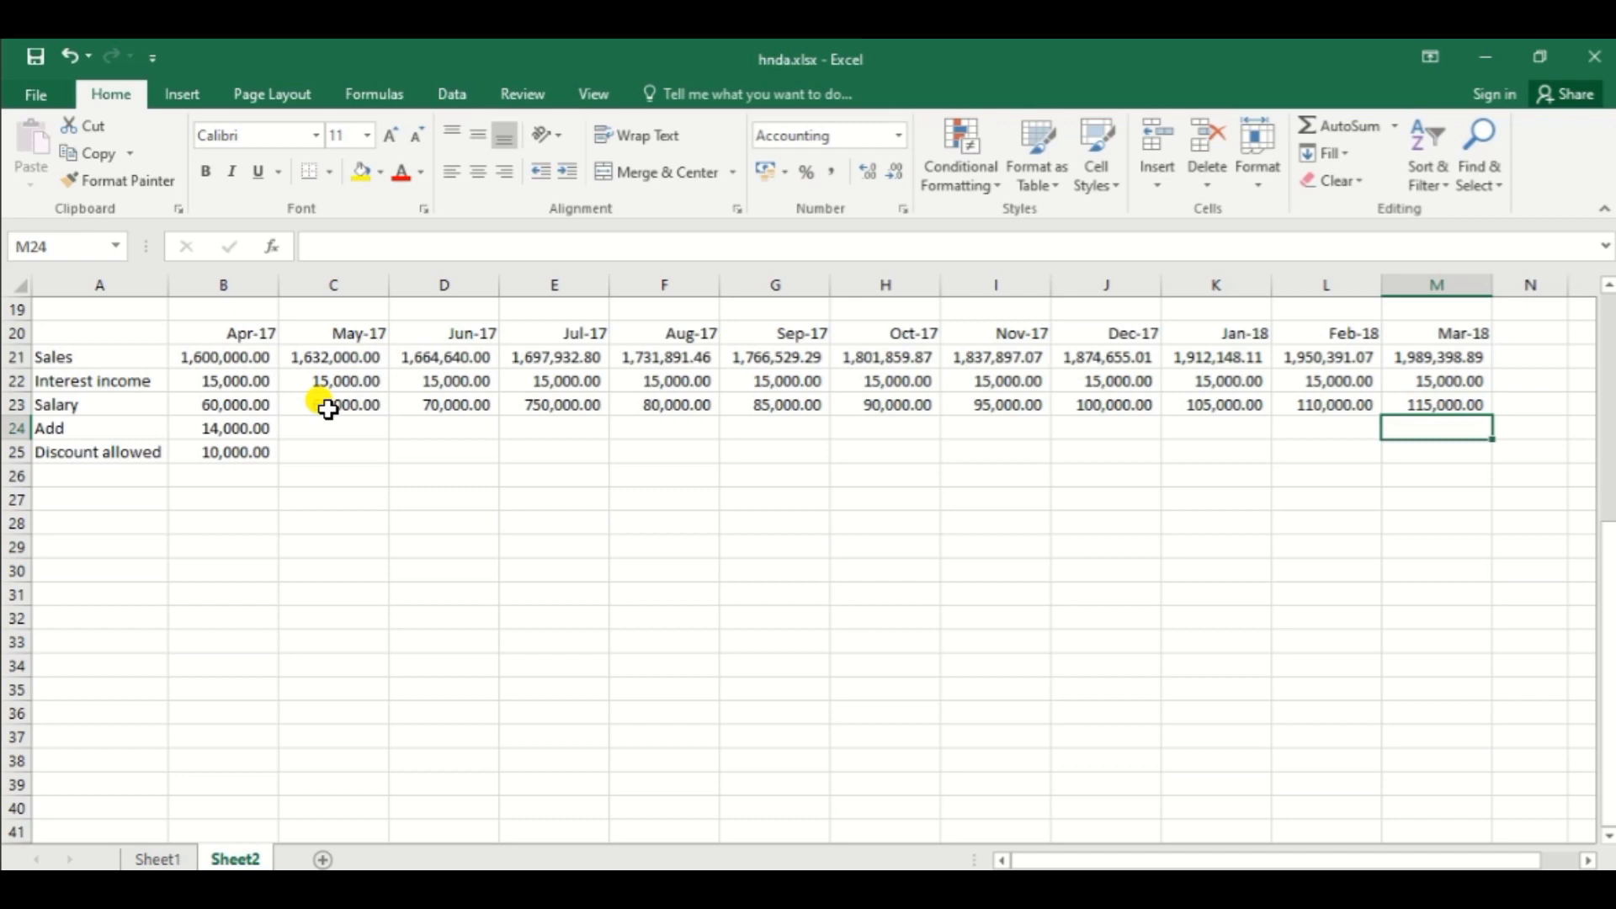
# Step: Check the advertising expenses rule in the PDF, and enter =B24*1.02 in Excel for May-17 in the Add row
pyautogui.press('Left')
pyautogui.press('Left')
pyautogui.press('Left')
pyautogui.press('Left')
pyautogui.press('Left')
pyautogui.press('Left')
pyautogui.press('Left')
pyautogui.press('Left')
pyautogui.press('Left')
pyautogui.press('Left')
pyautogui.press('Left')
pyautogui.press('Left')
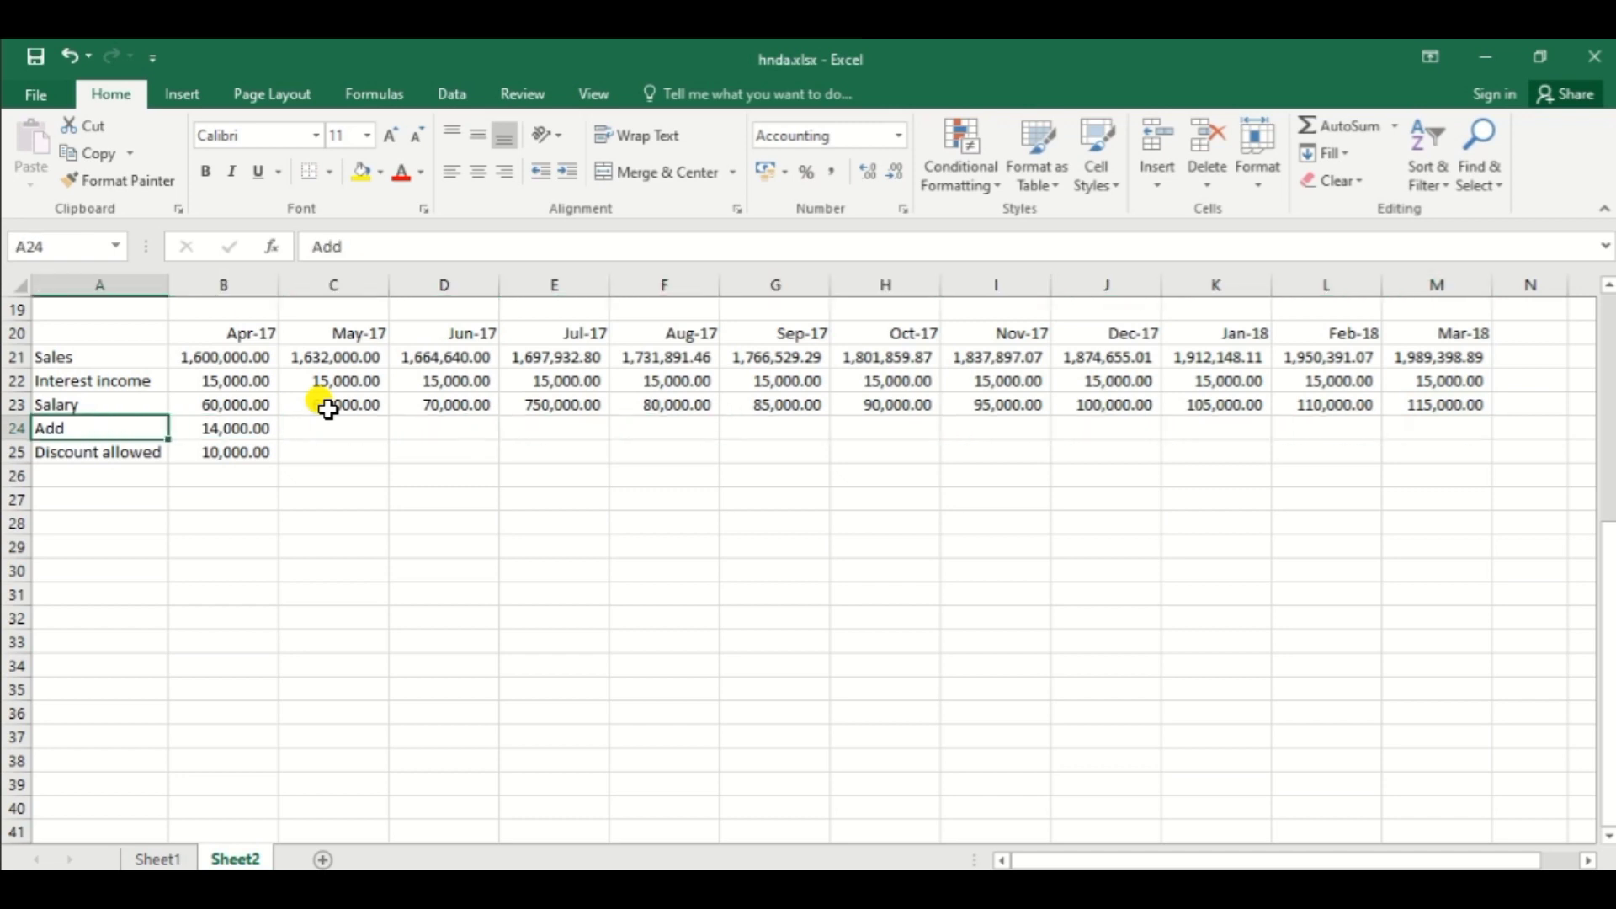
pyautogui.press('Right')
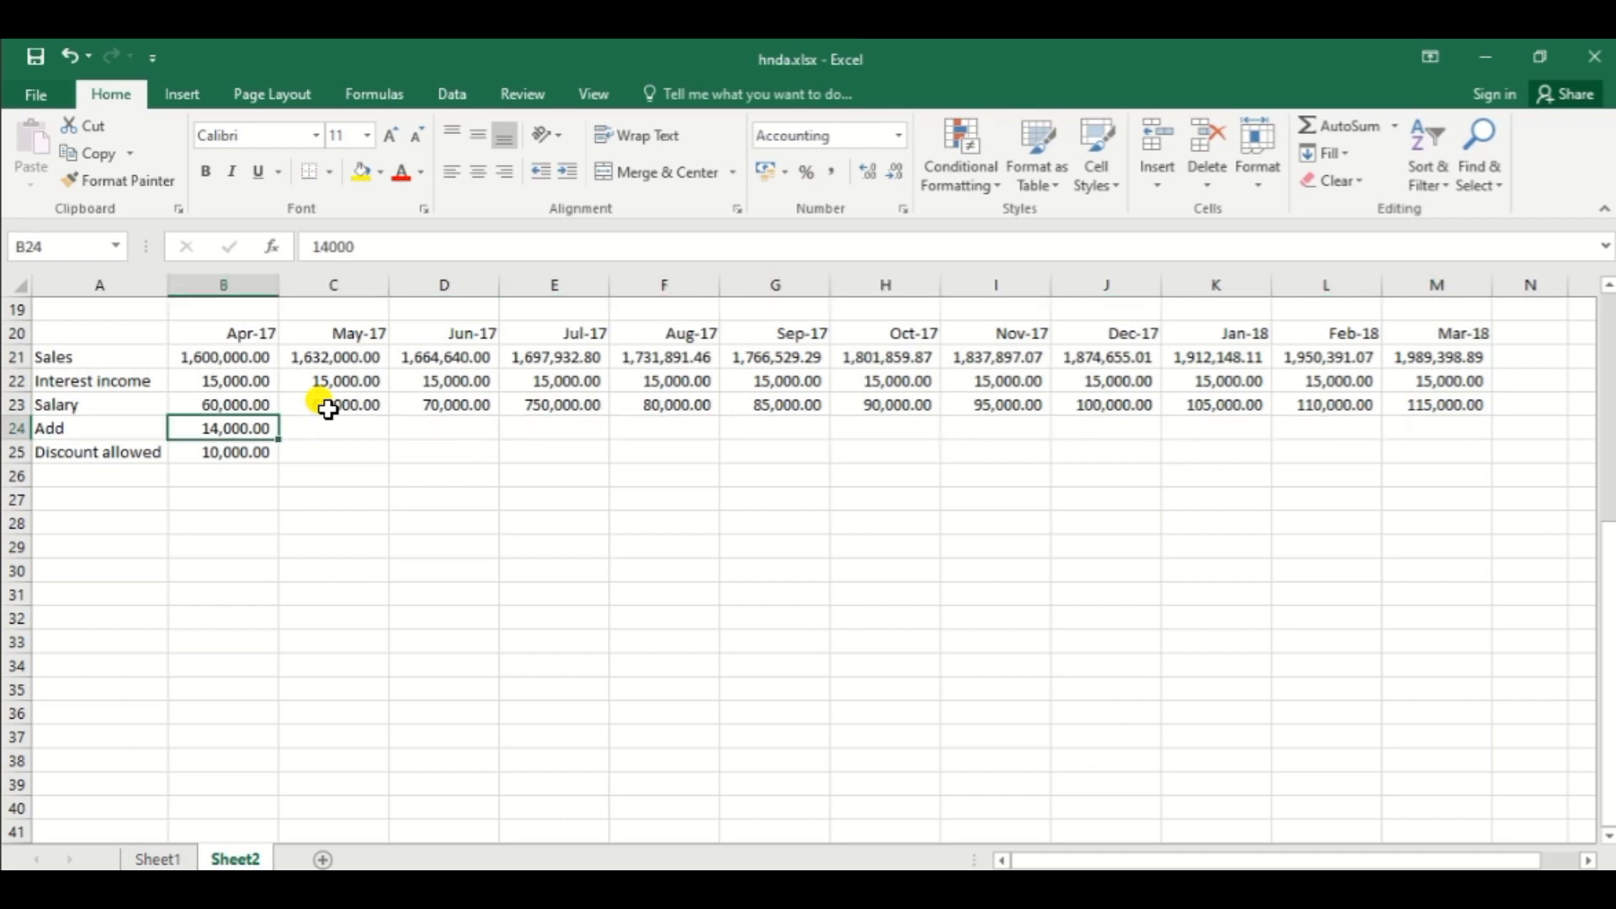
pyautogui.hotkey('alt', 'Tab')
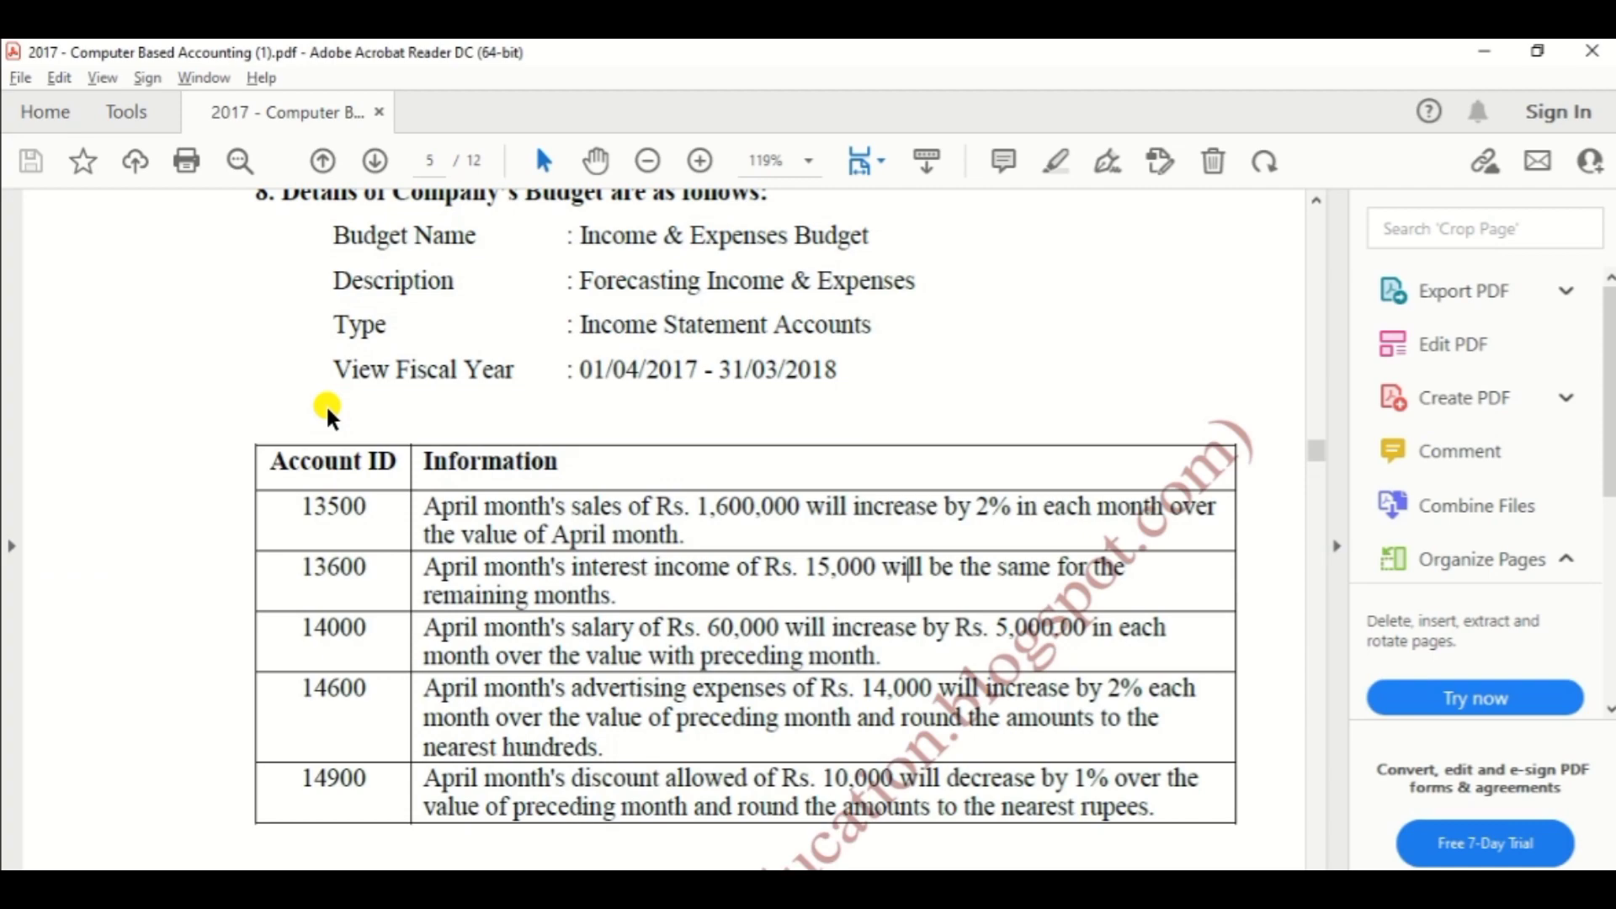
pyautogui.hotkey('alt', 'Tab')
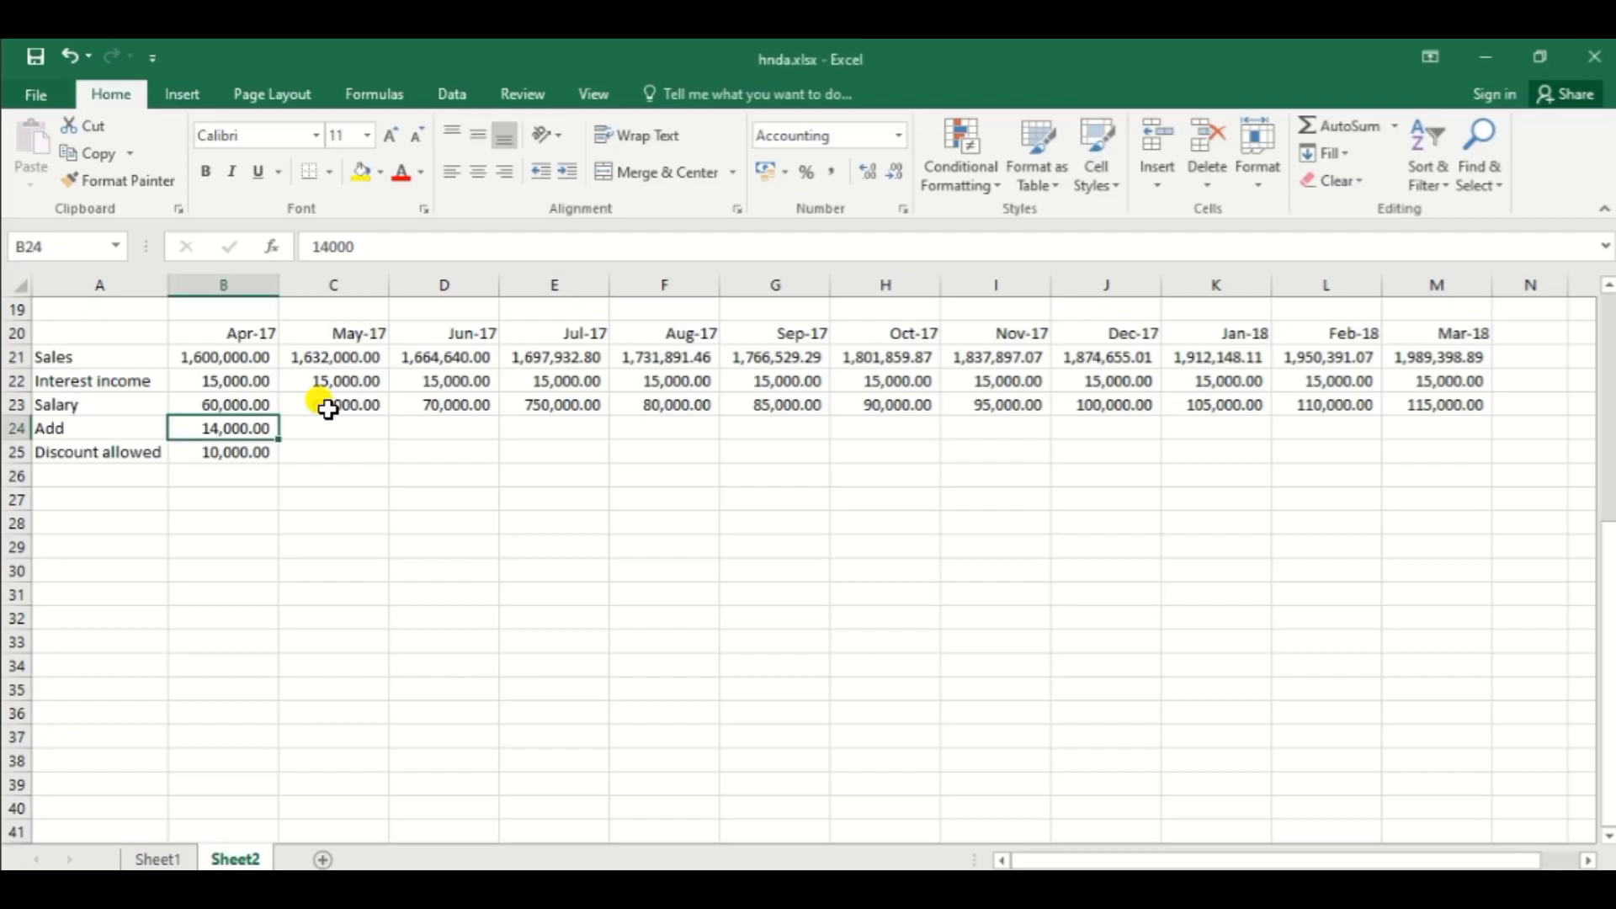
pyautogui.press('Right')
pyautogui.write('=')
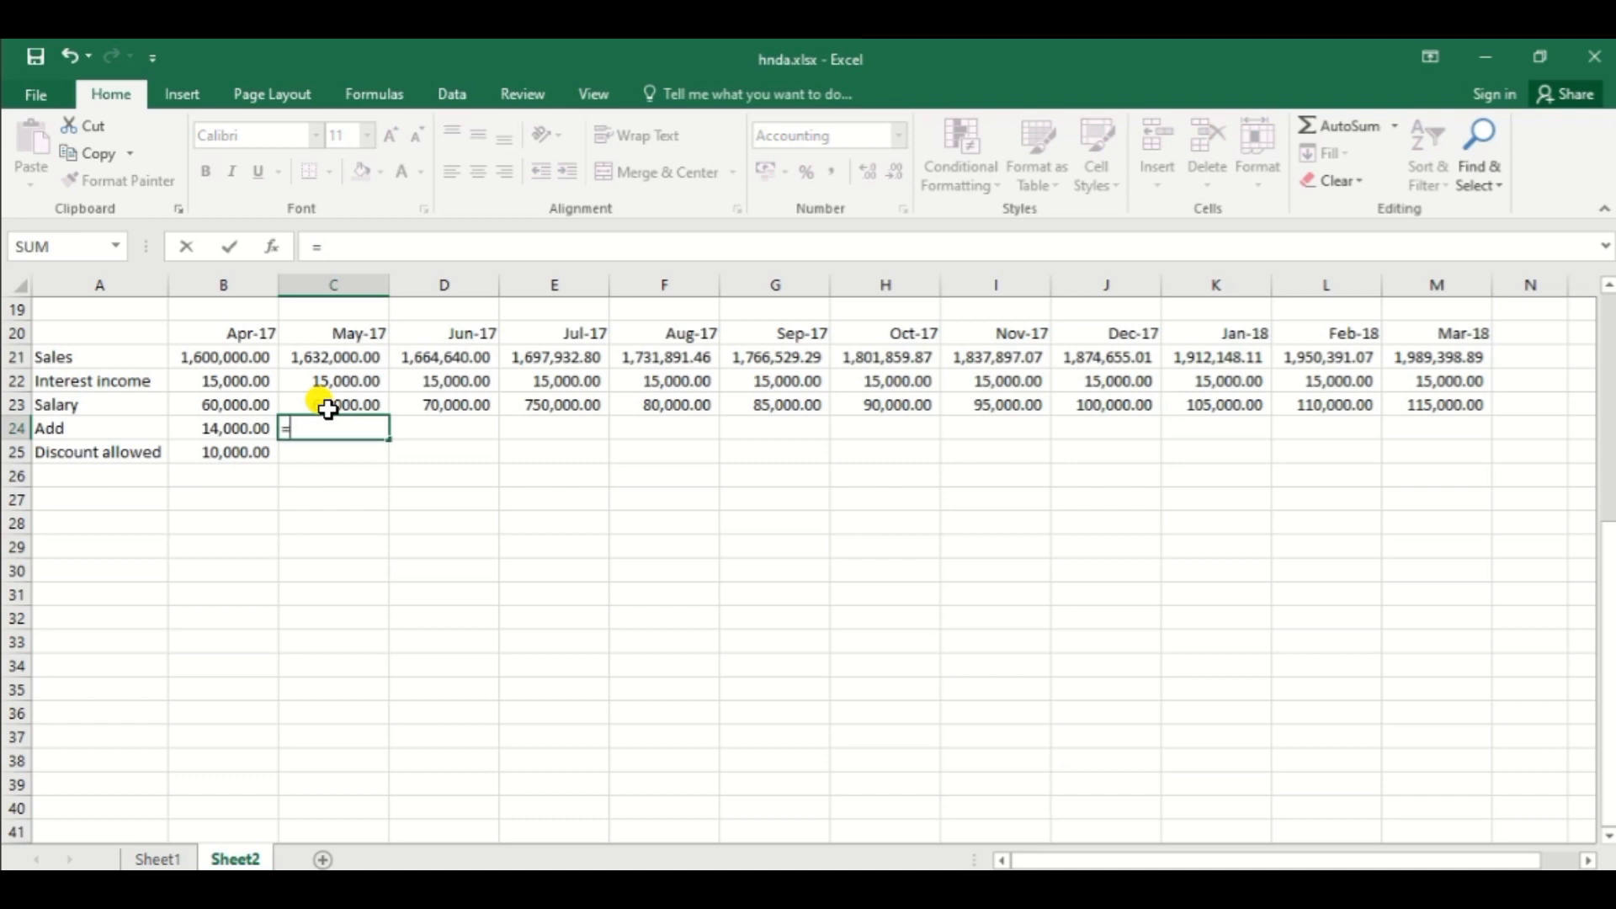
pyautogui.press('Left')
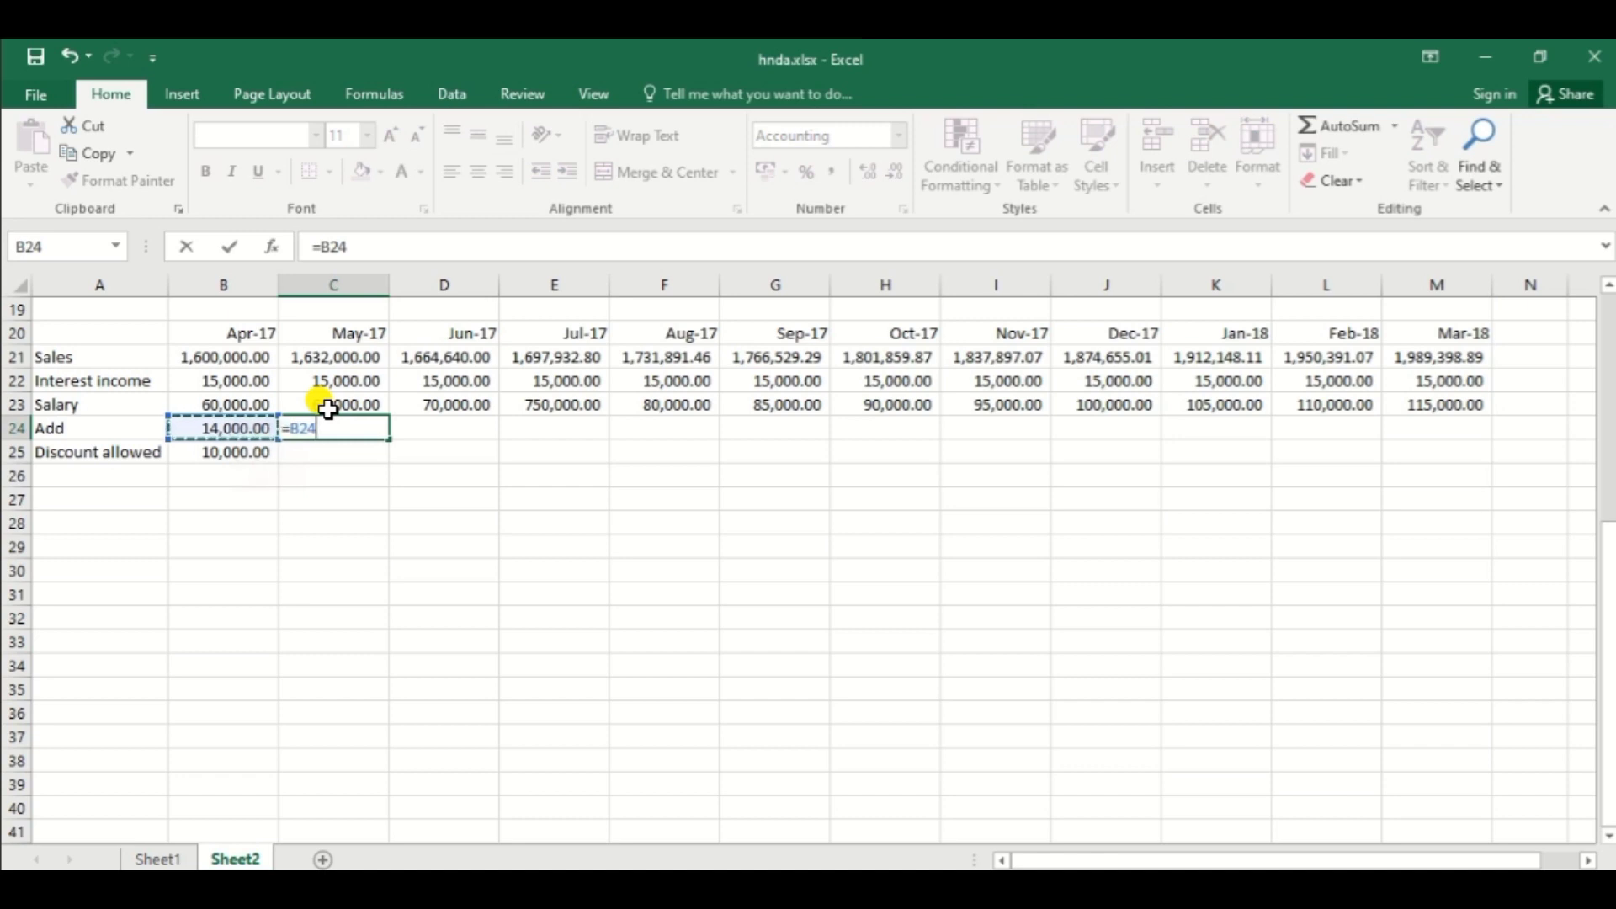
pyautogui.write('*1.02')
pyautogui.press('Tab')
# Step: Copy the May-17 formula across the Add row through Mar-18
pyautogui.click(327, 431)
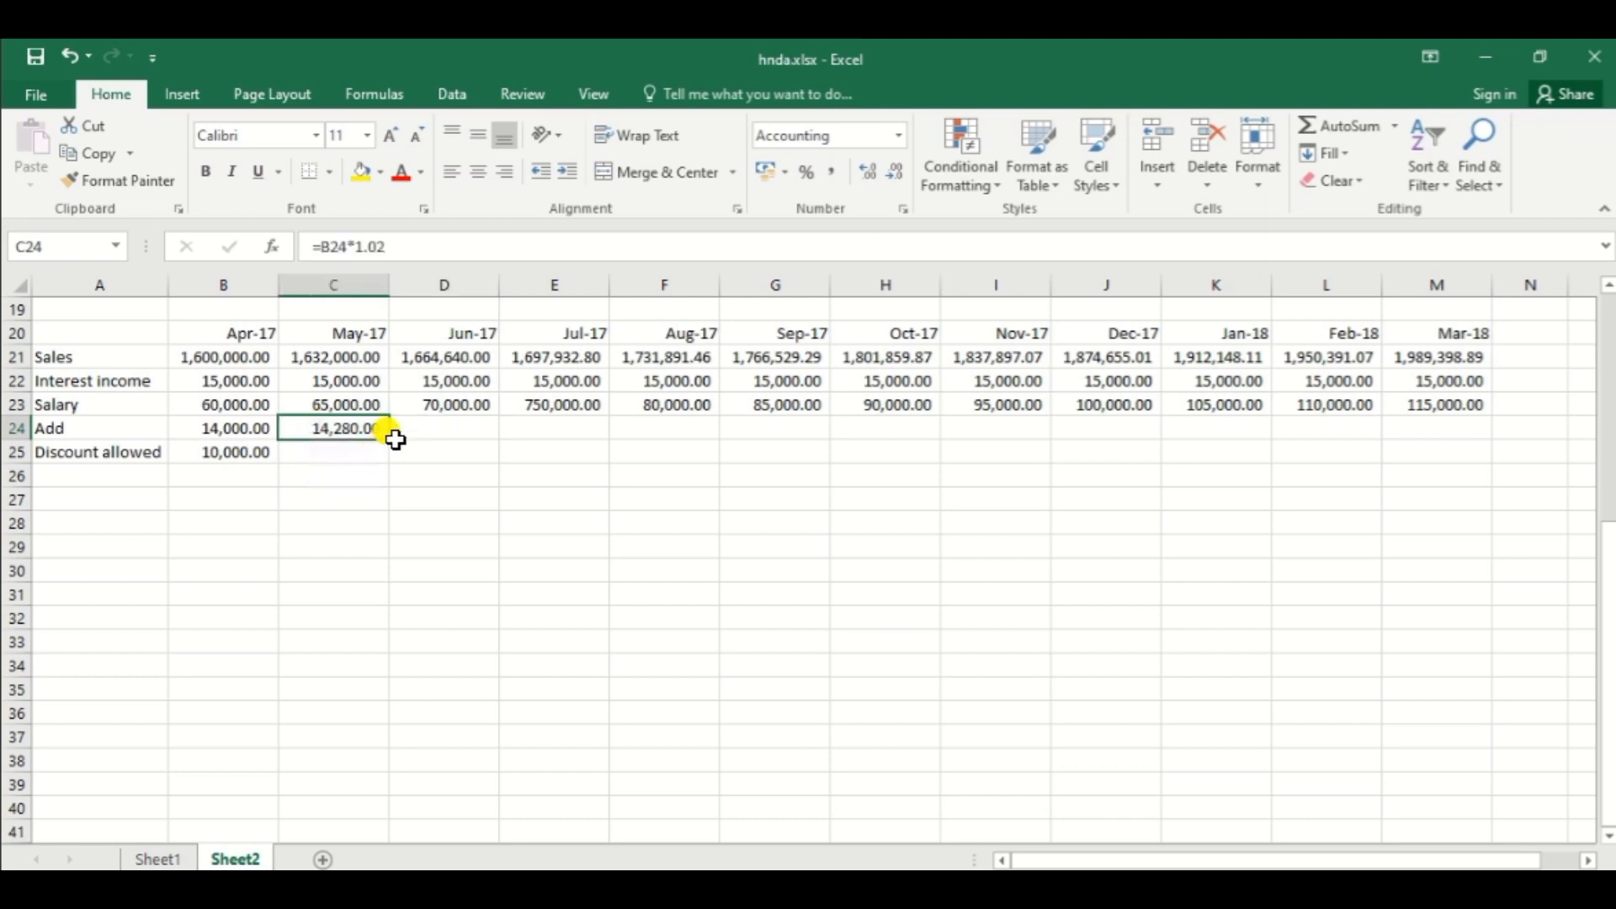
pyautogui.moveTo(391, 439); pyautogui.dragTo(1456, 455)
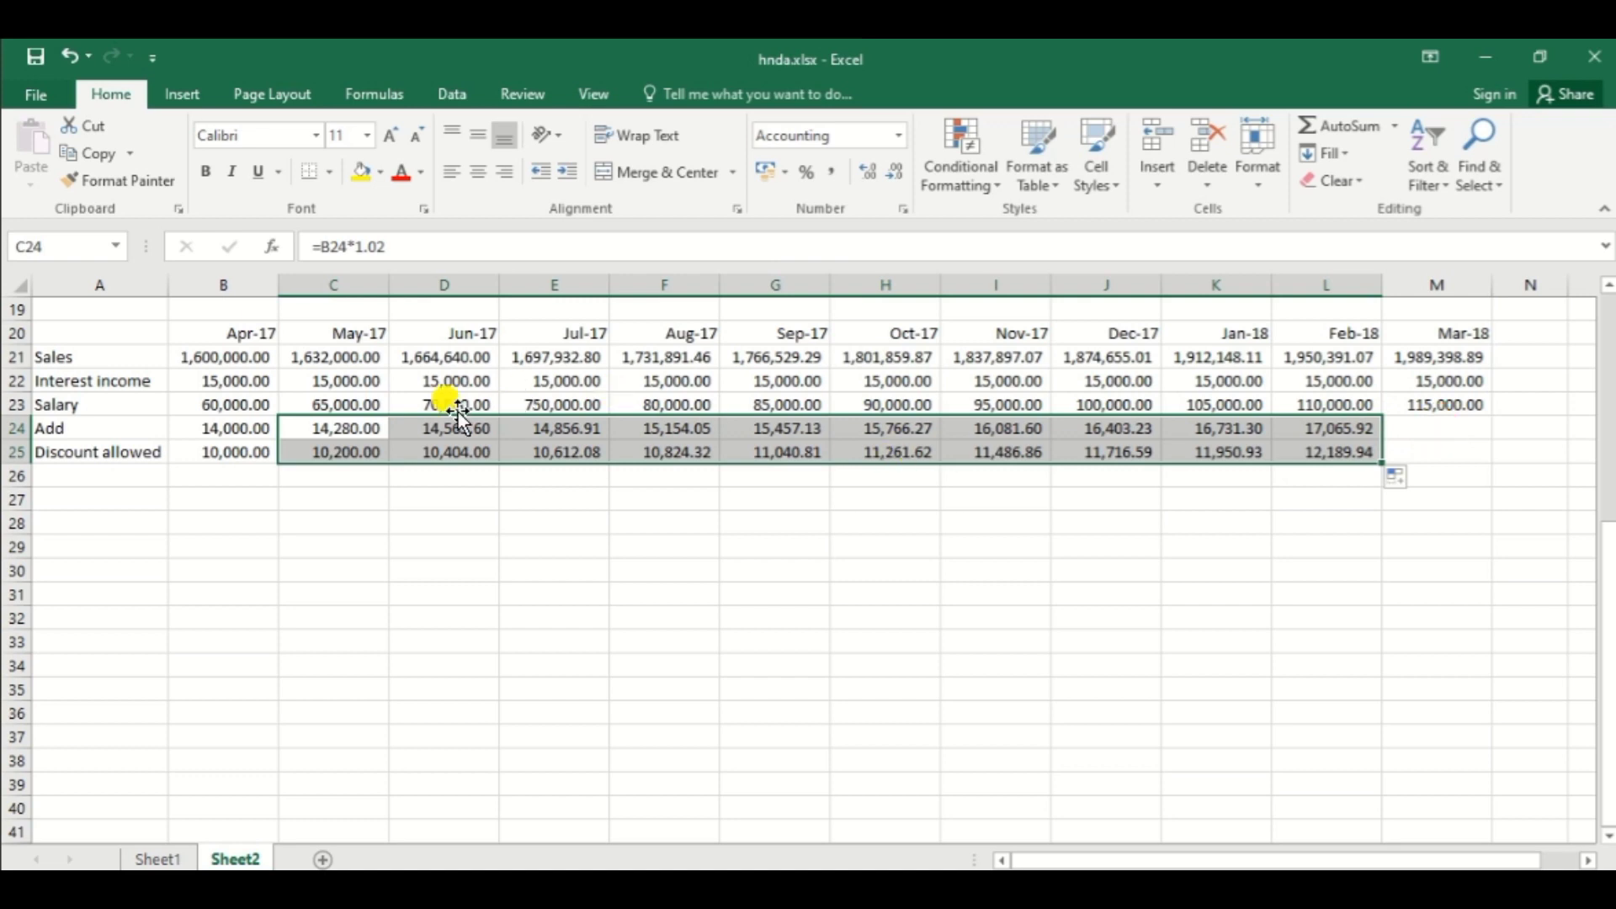
pyautogui.click(338, 426)
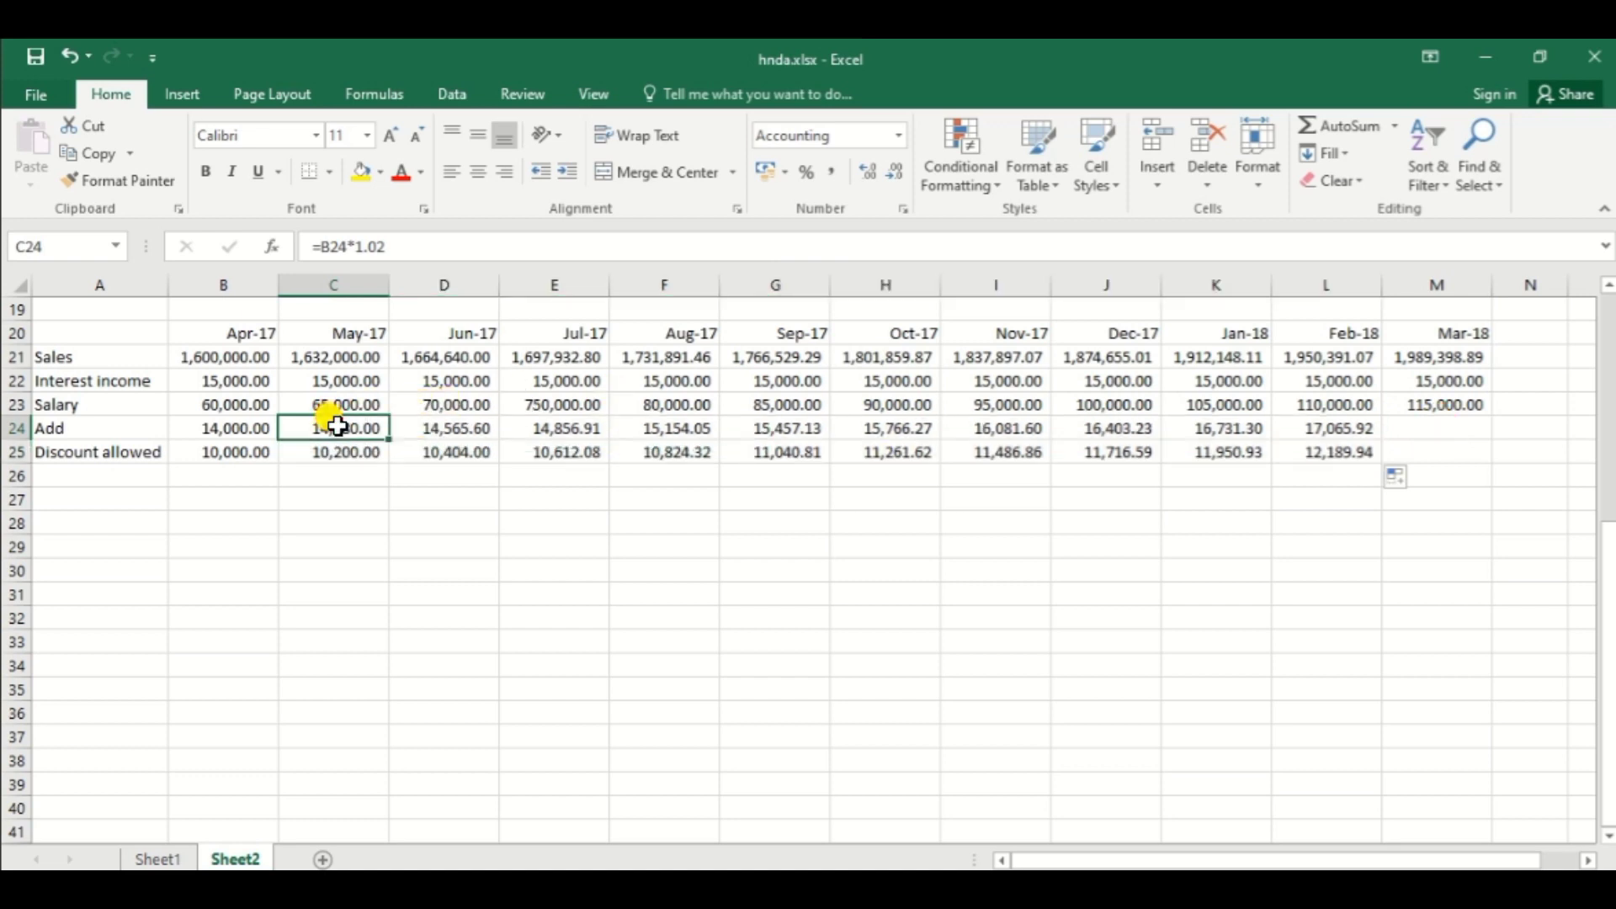
pyautogui.click(1327, 429)
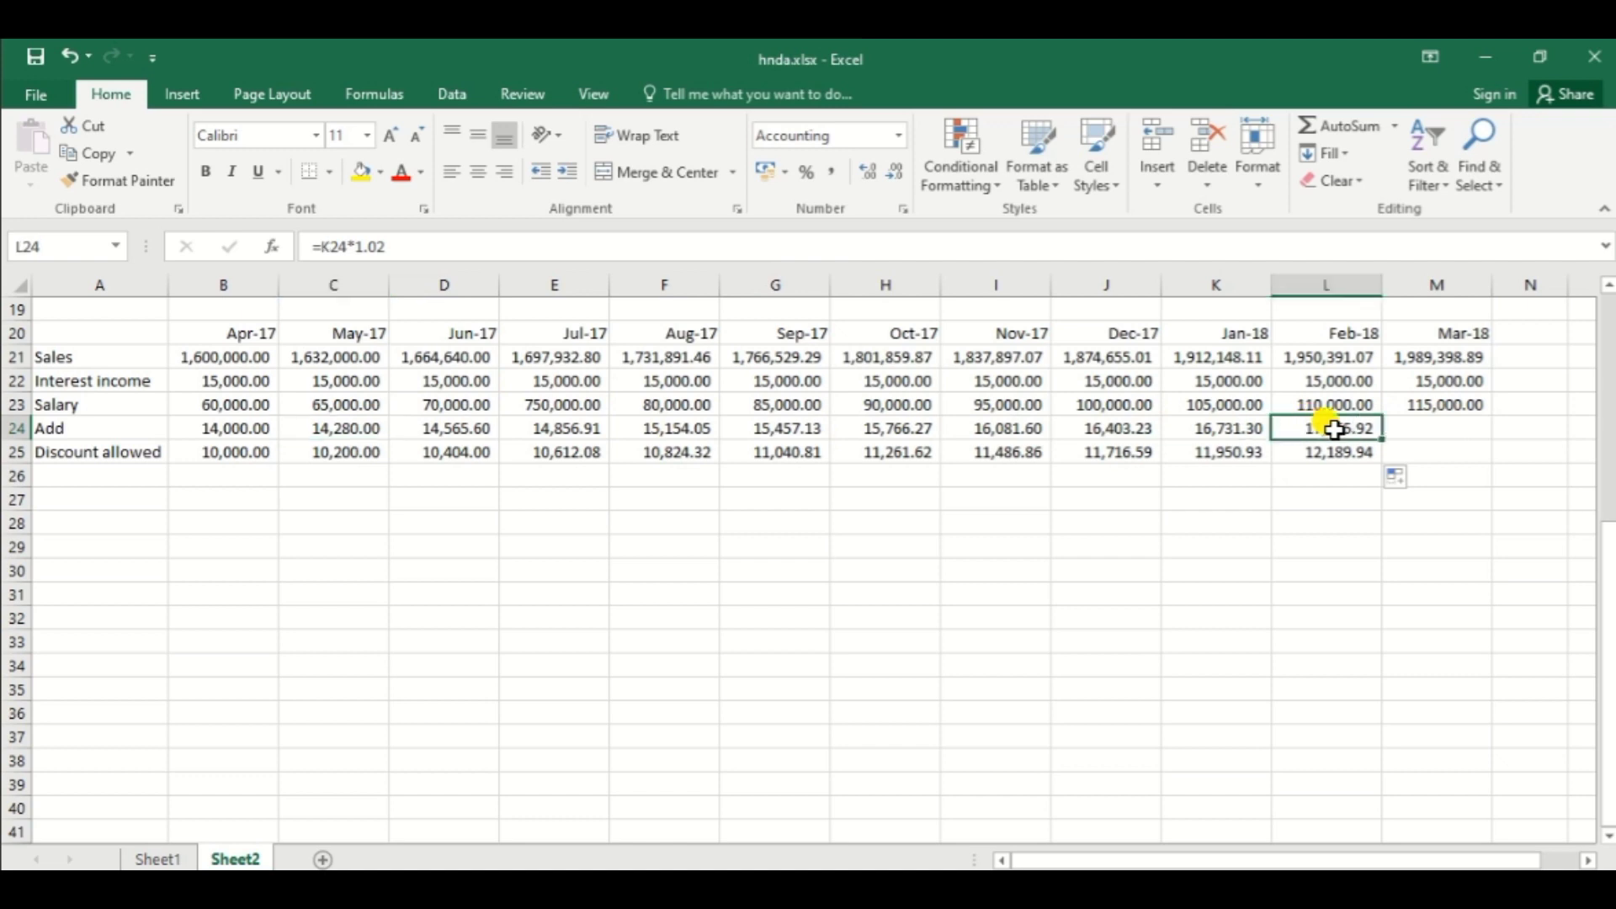
pyautogui.moveTo(1383, 440); pyautogui.dragTo(1469, 447)
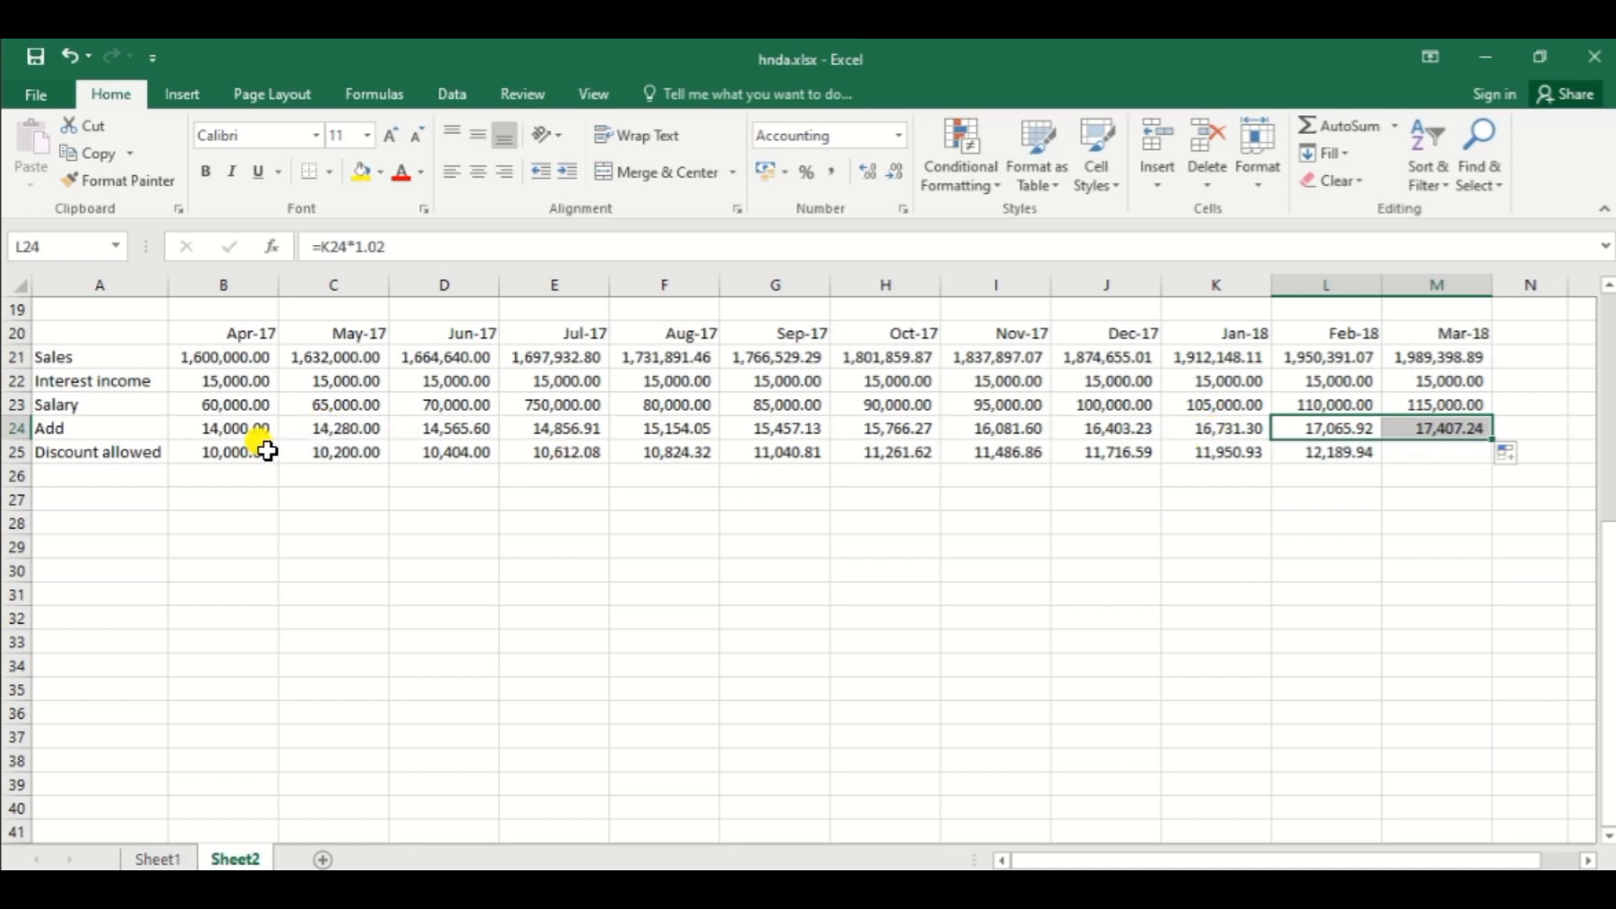
# Step: Clear the Discount allowed amounts from May-17 to Mar-18, and format the Add amounts for the same months without decimals
pyautogui.moveTo(325, 451); pyautogui.dragTo(1469, 459)
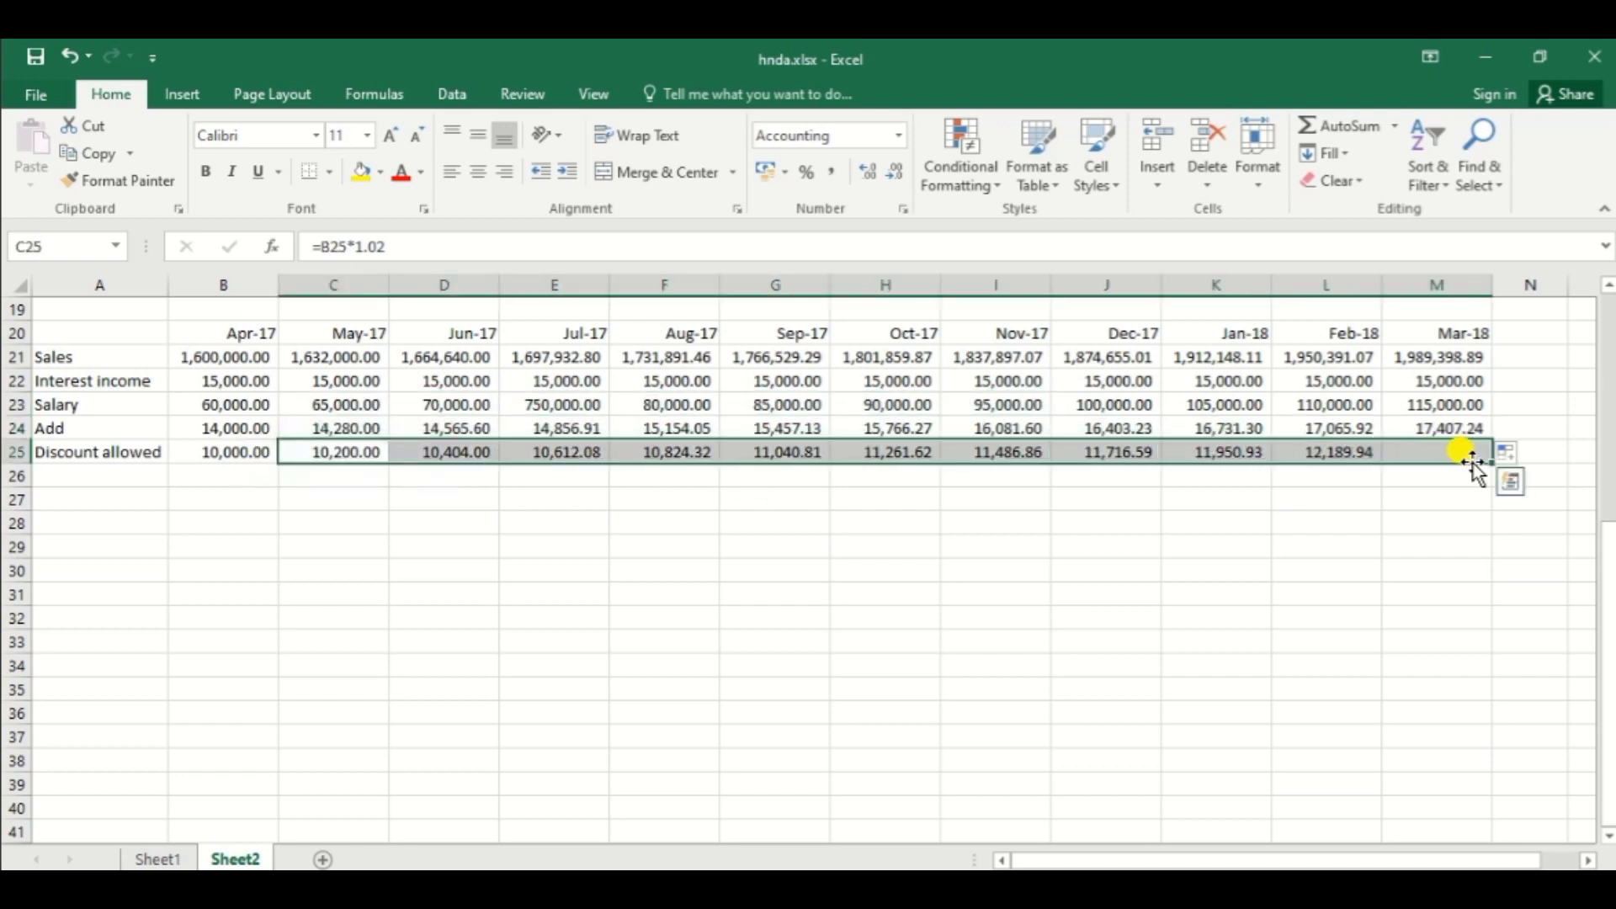
pyautogui.press('Delete')
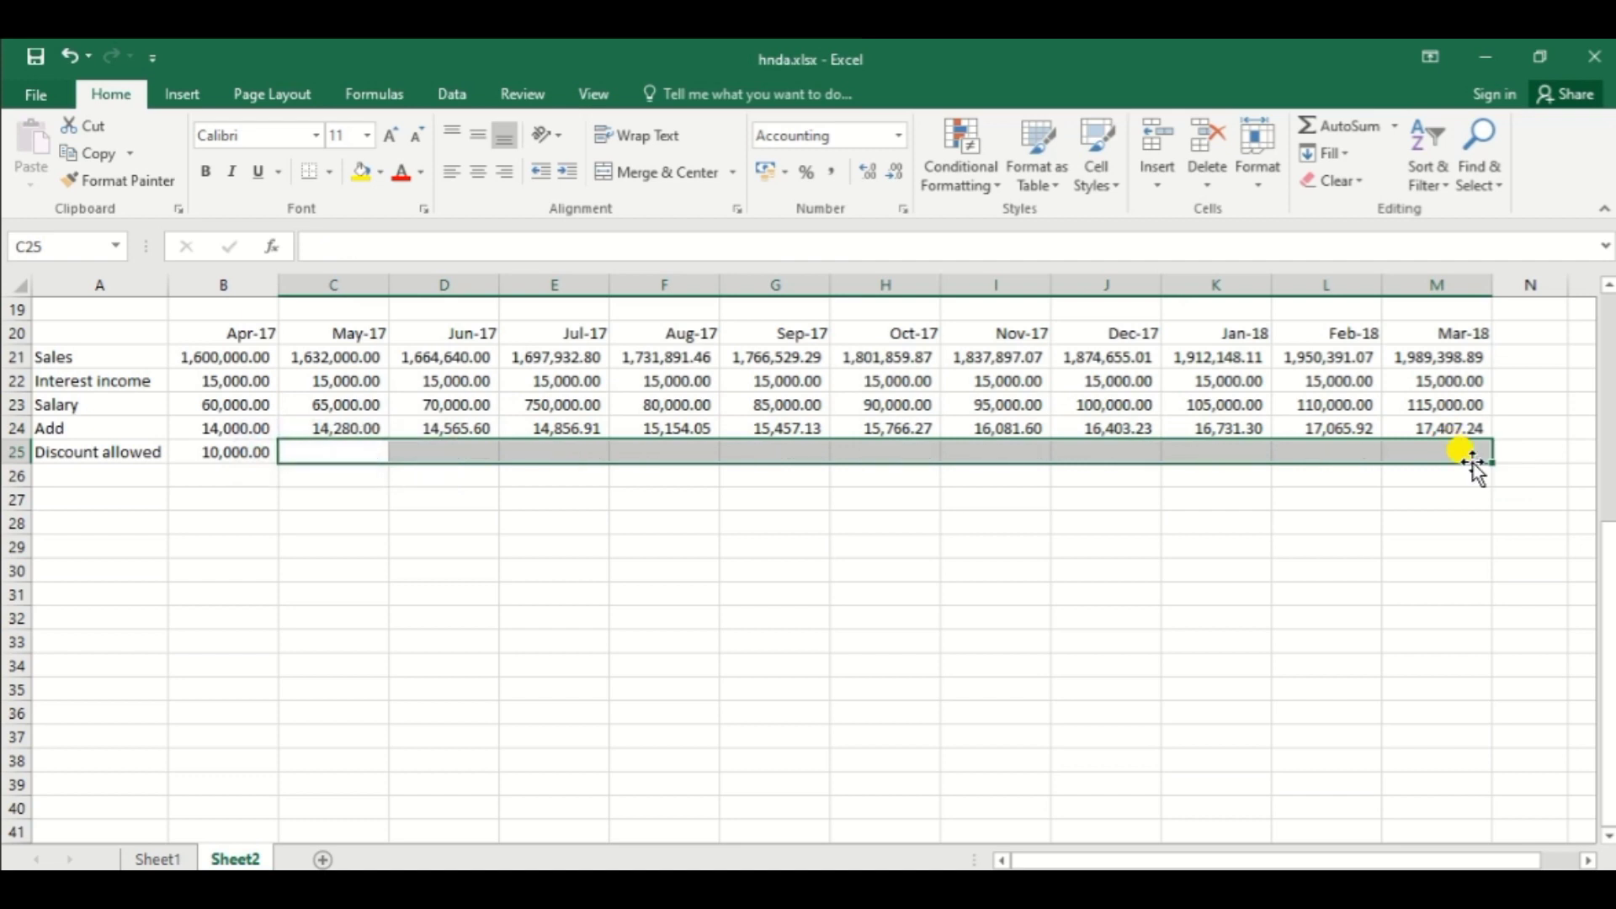
pyautogui.click(339, 430)
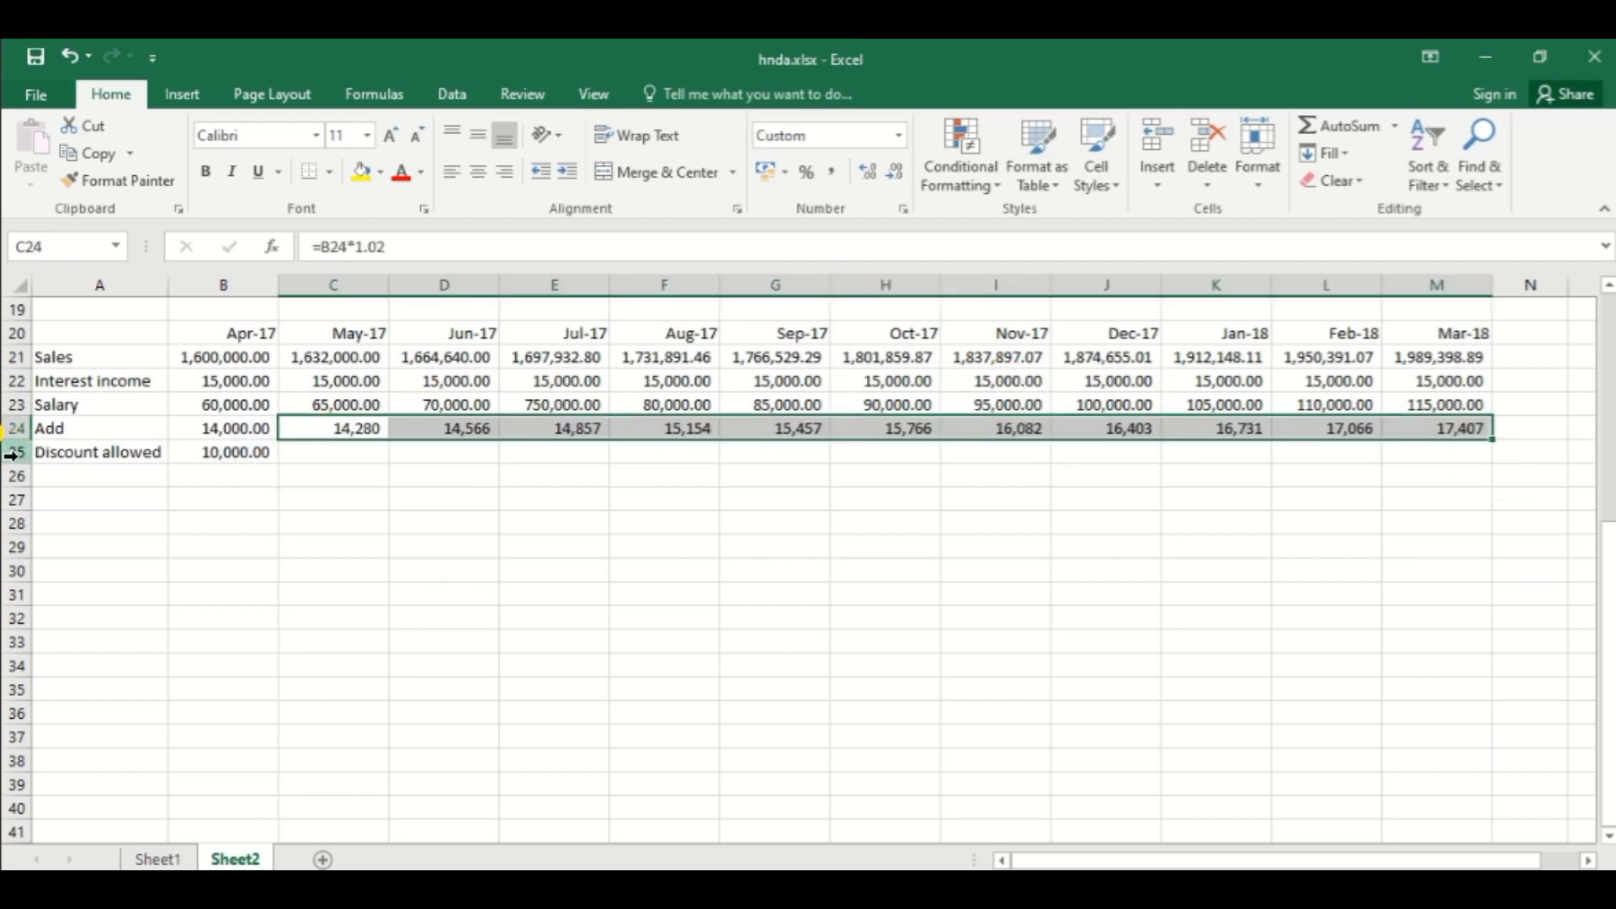
# Step: Insert a blank row above Discount allowed, and enter 14000 in it for Apr-17
pyautogui.click(12, 454)
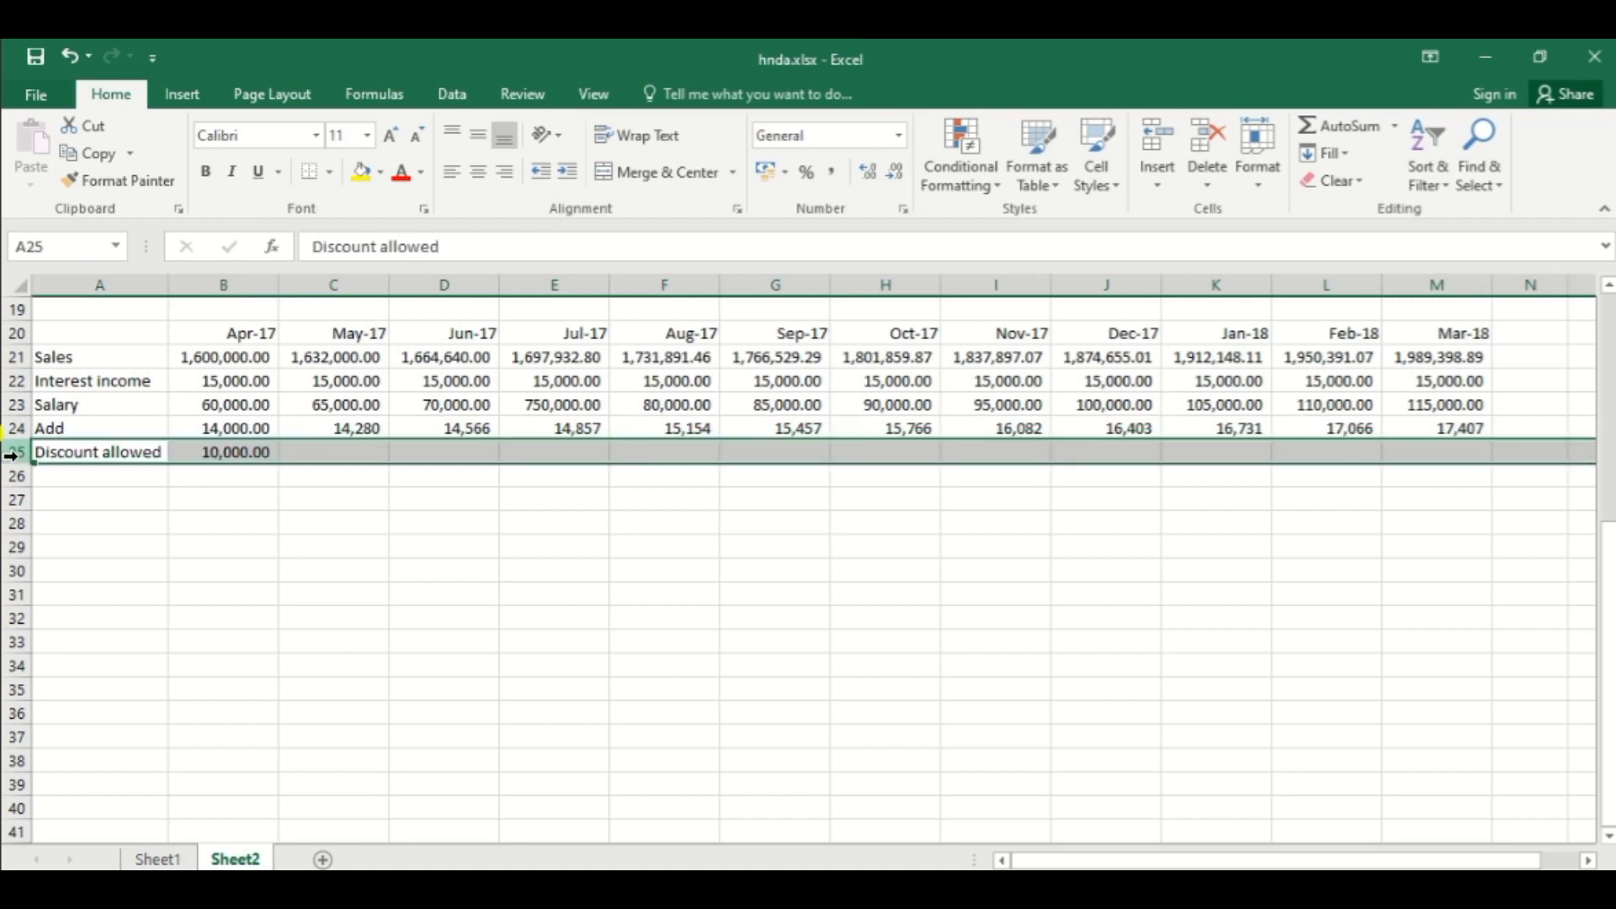
pyautogui.hotkey('ctrl', '+')
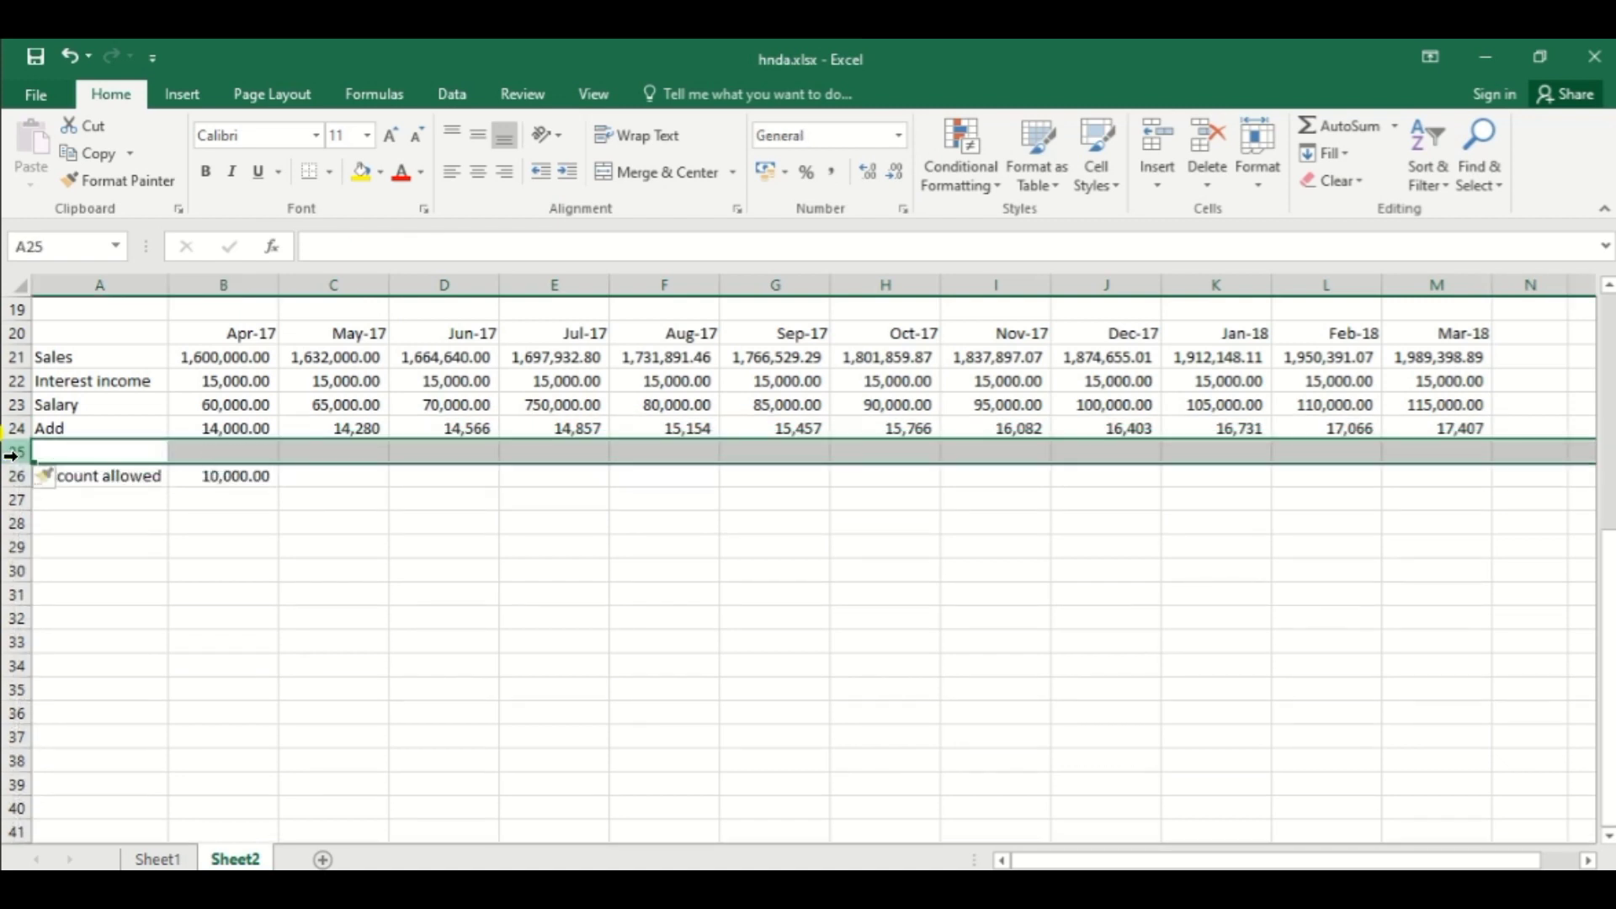
pyautogui.click(242, 448)
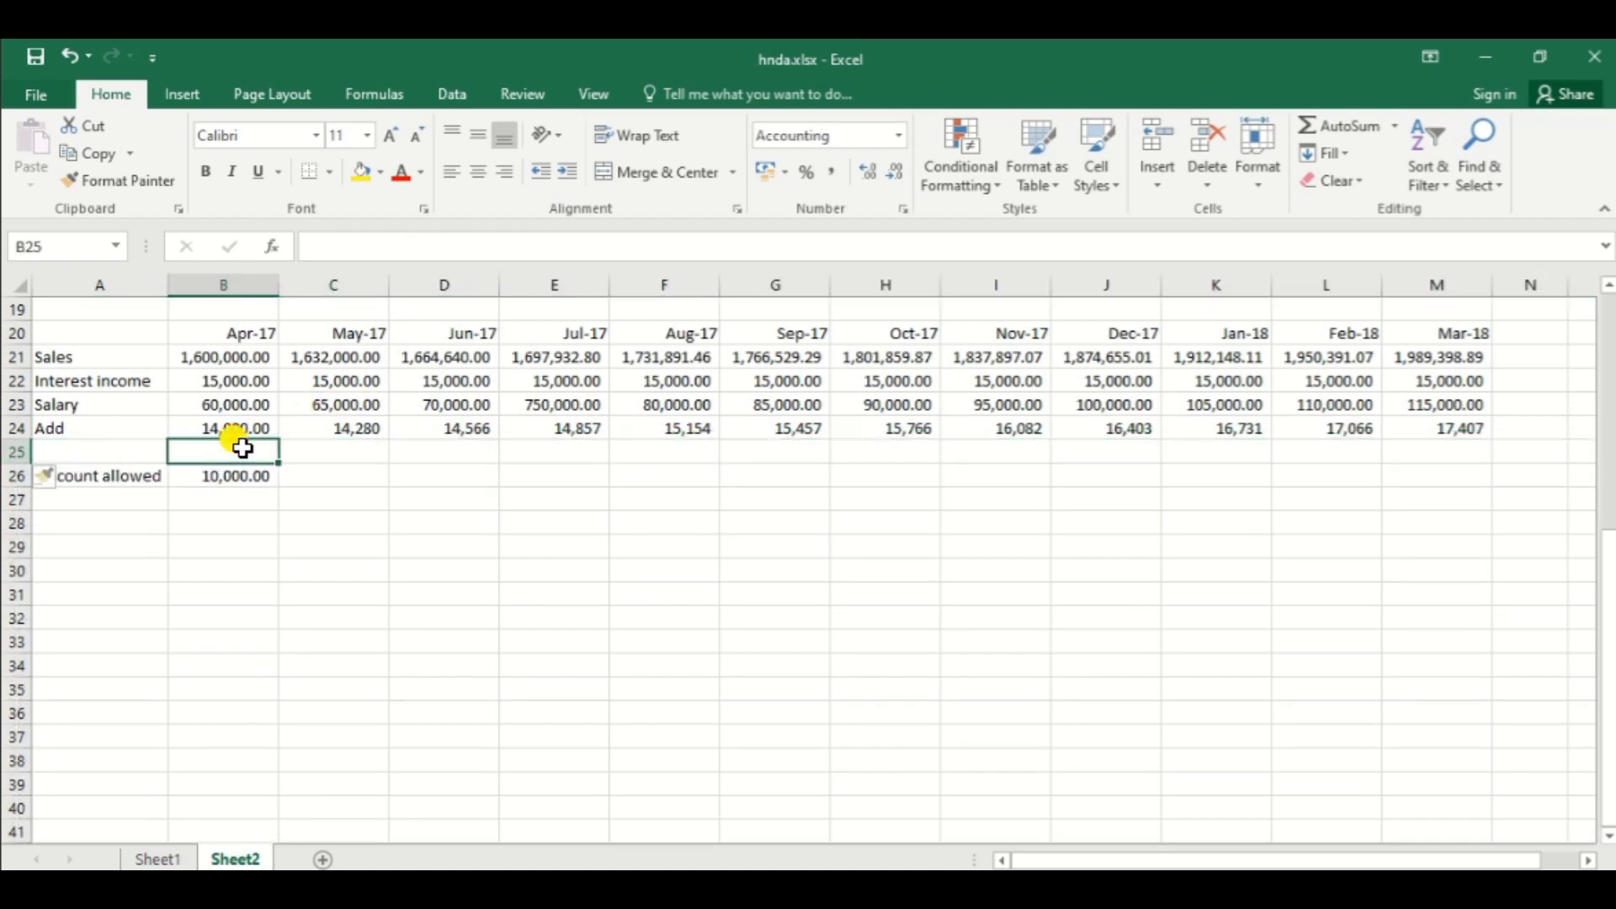
pyautogui.write('14000')
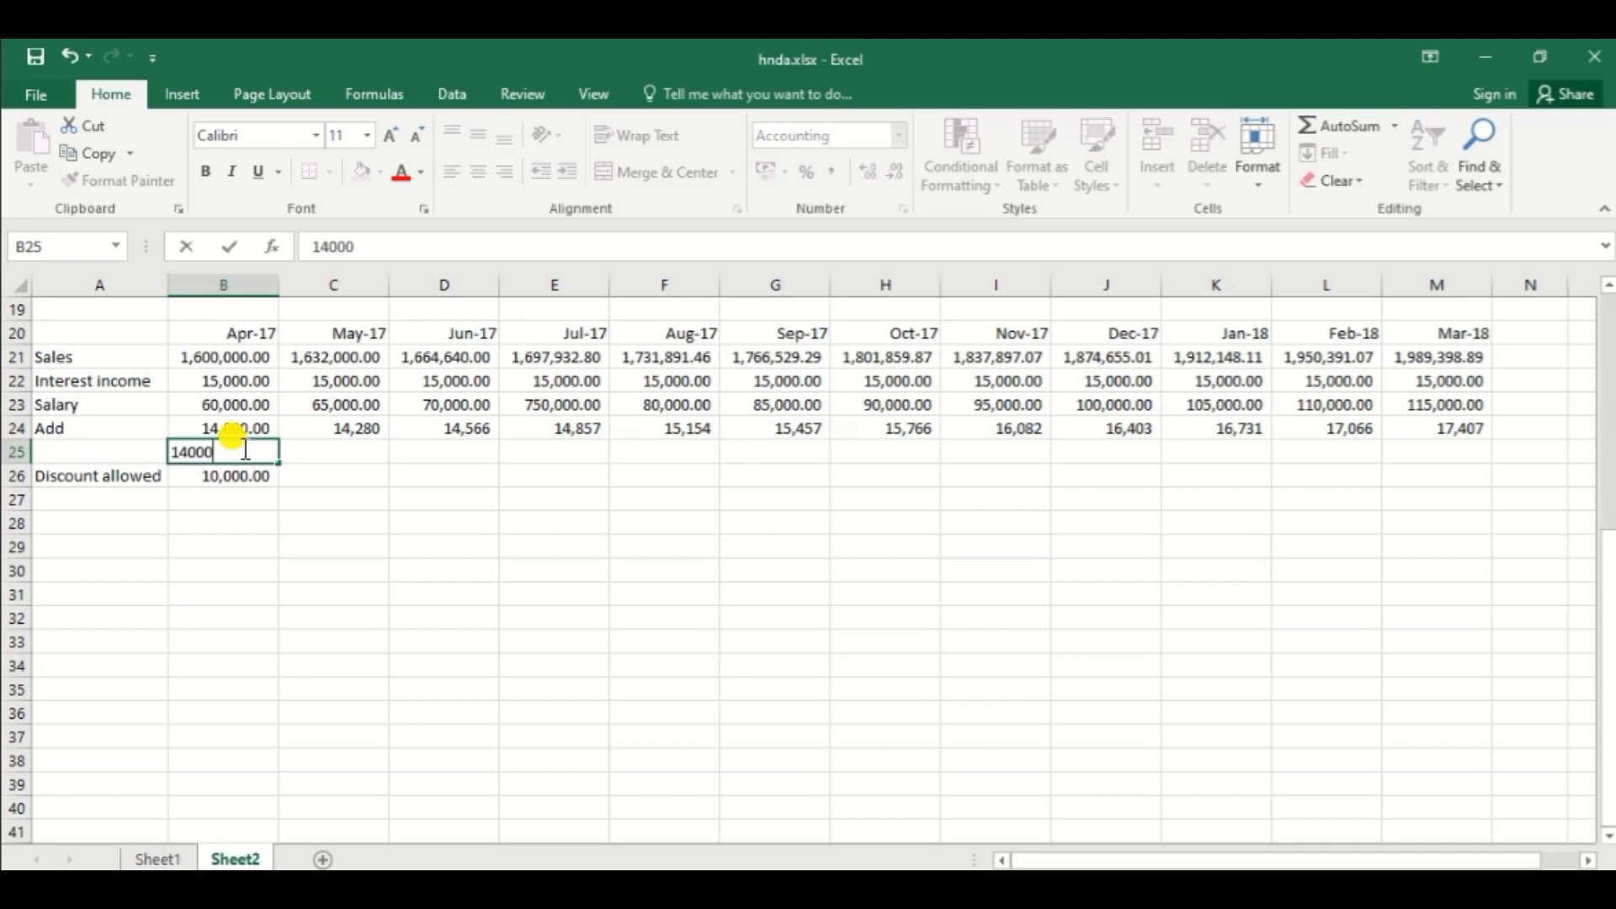
pyautogui.press('Tab')
# Step: Enter advertising amounts rounded to the nearest hundred below the Add row: 14300 for May-17 and 14600 for Jun-17
pyautogui.write('14')
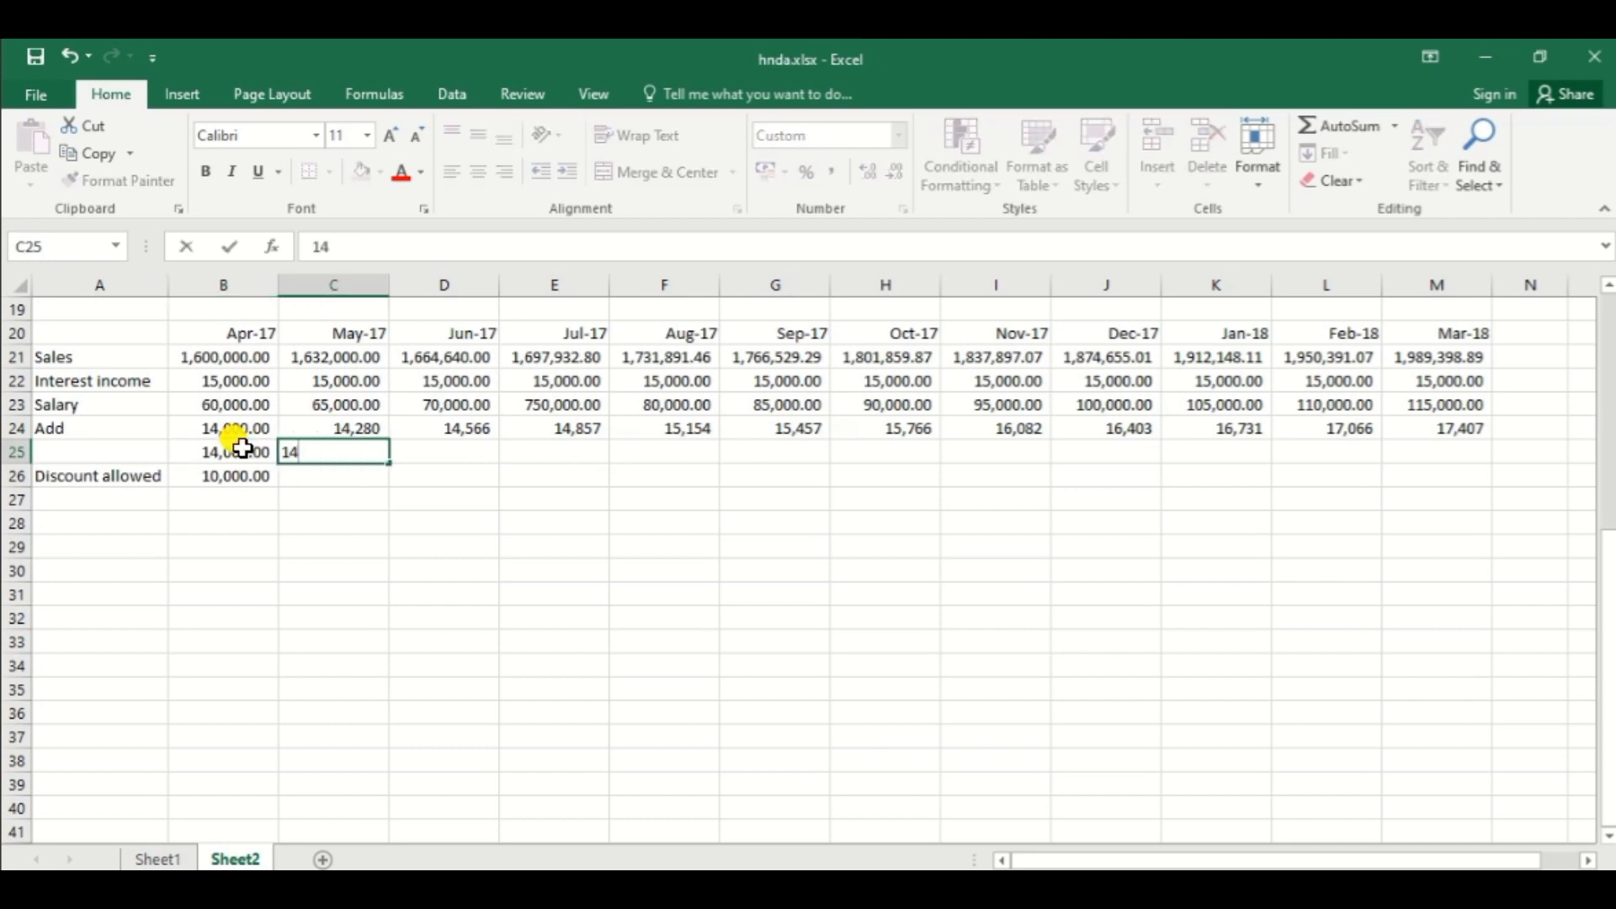
pyautogui.write(',200')
pyautogui.press('Tab')
pyautogui.press('Left')
pyautogui.write('14300')
pyautogui.press('Tab')
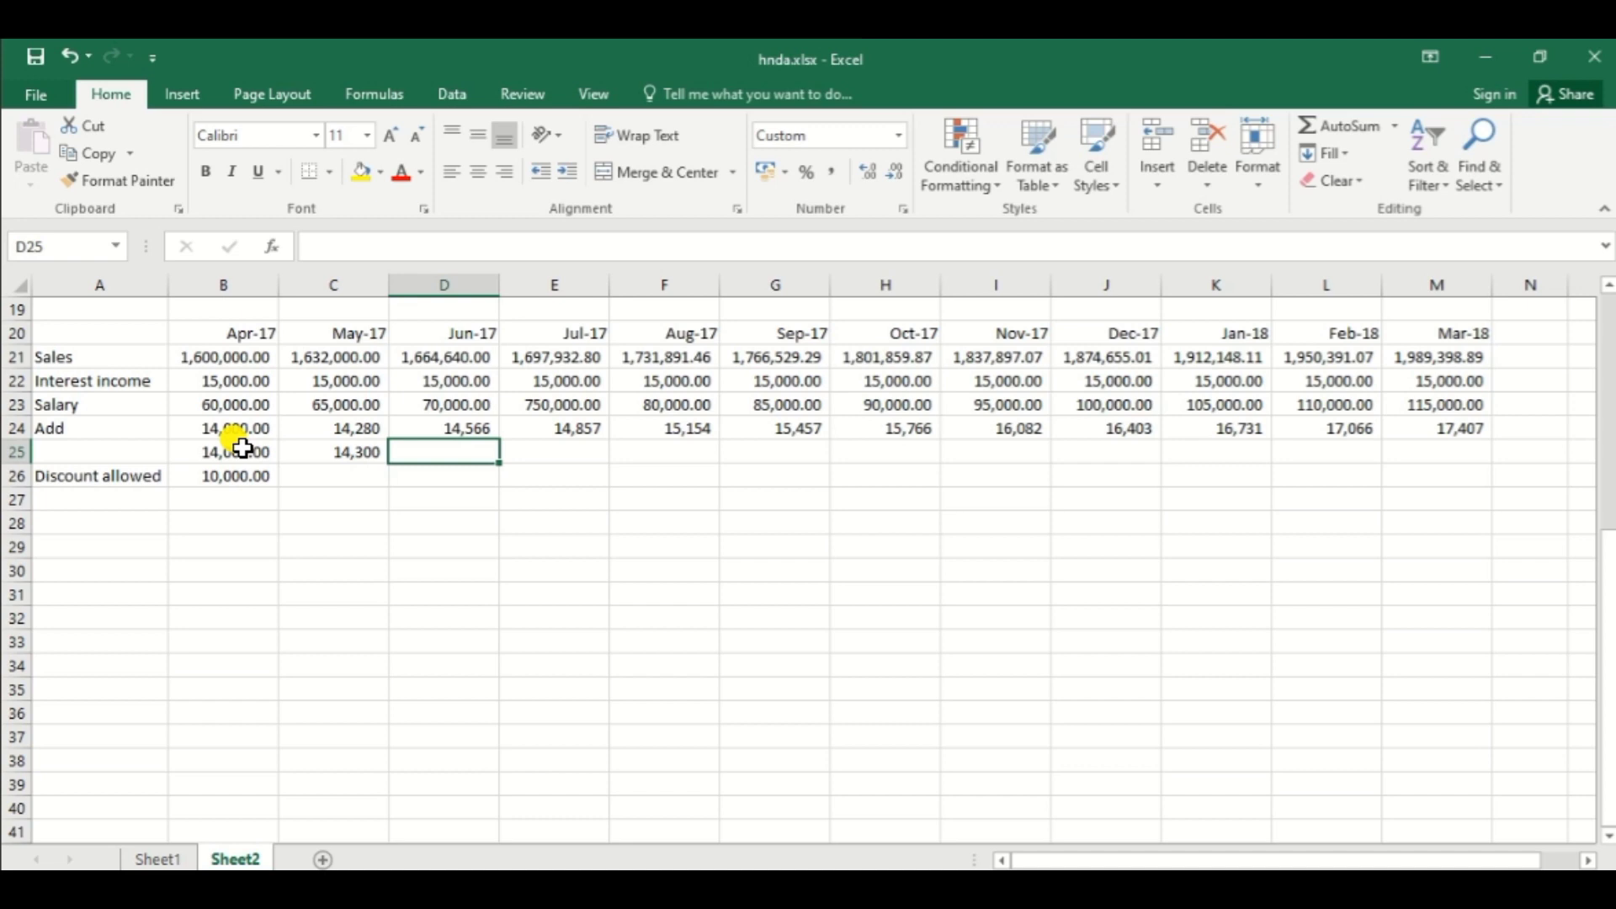
pyautogui.write('14,600')
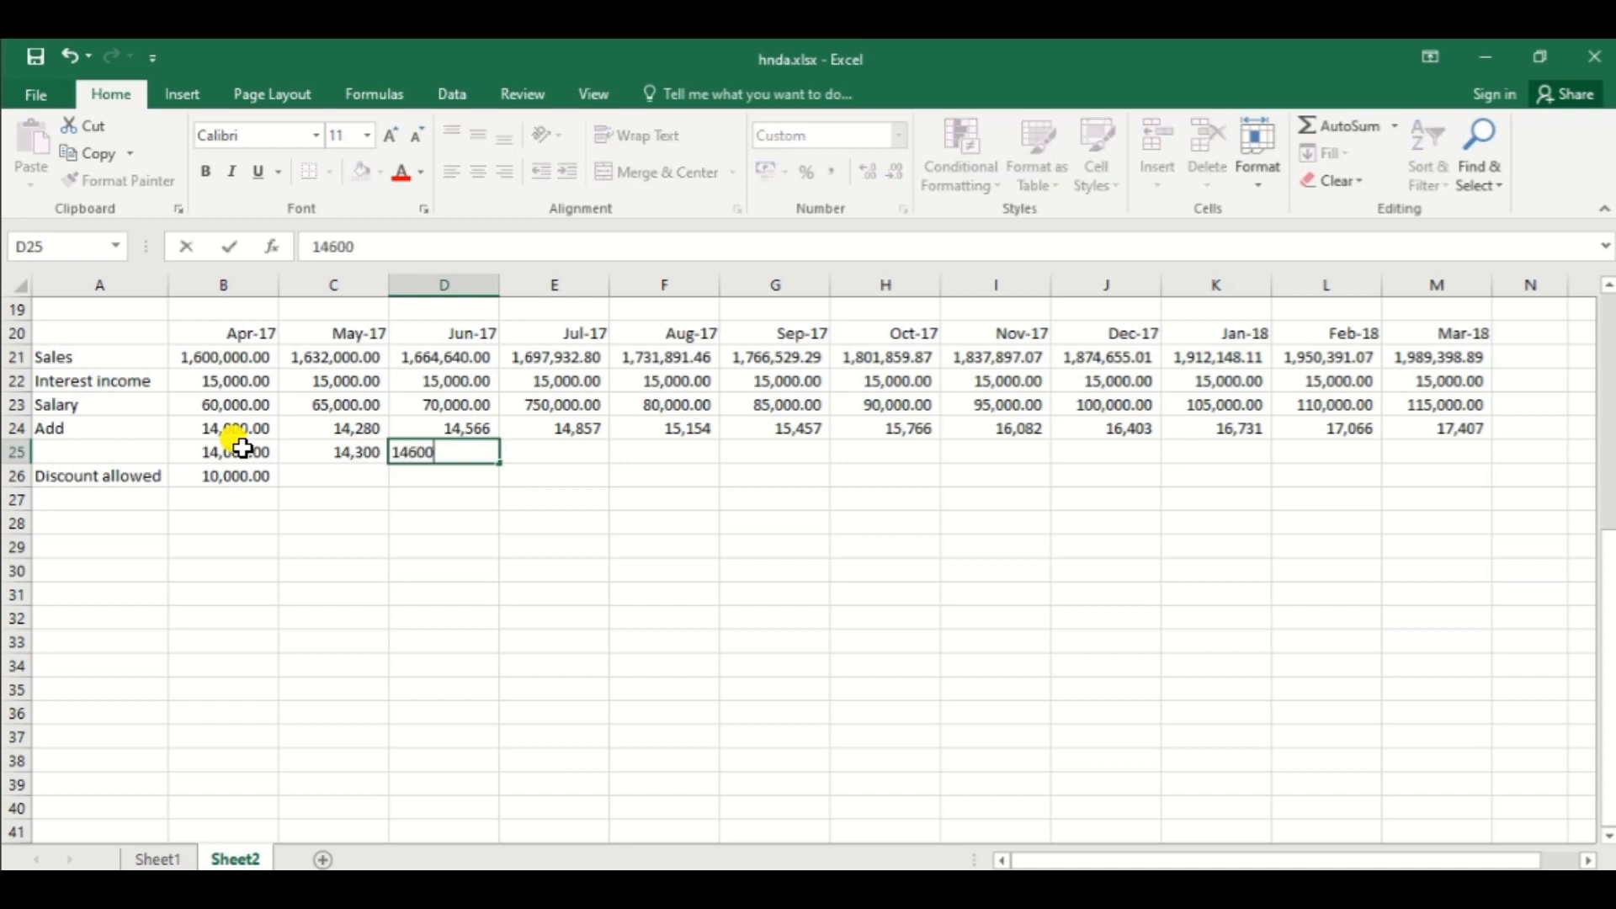
pyautogui.press('Tab')
# Step: Enter rounded advertising amounts of 14900 for Jul-17 and 15200 for Aug-17
pyautogui.write('14')
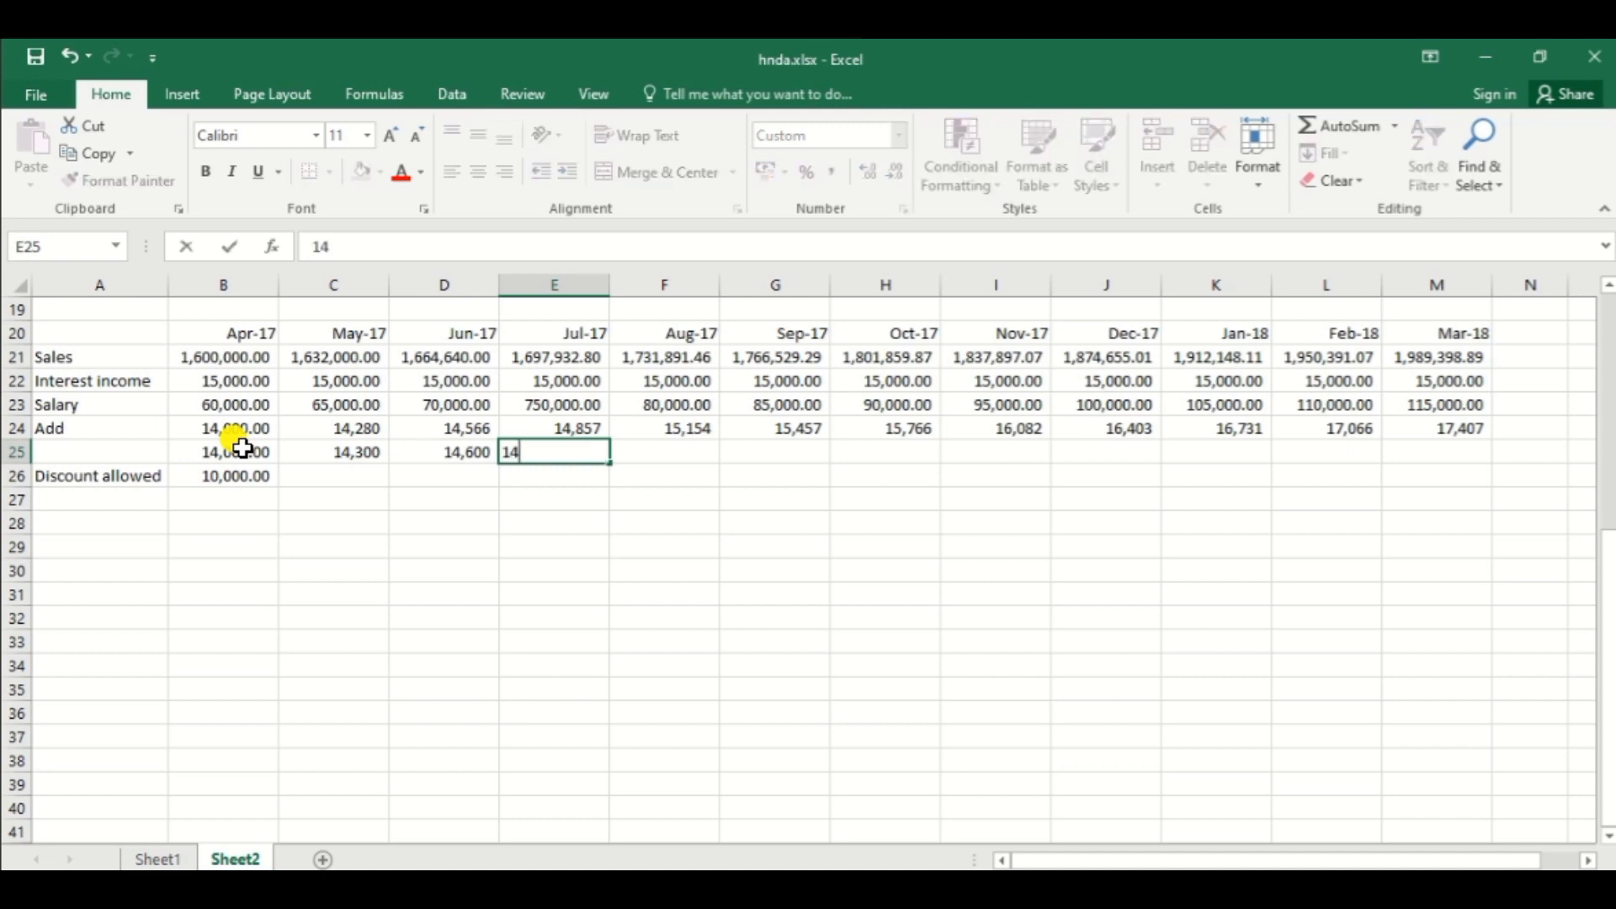
pyautogui.write('900')
pyautogui.press('Tab')
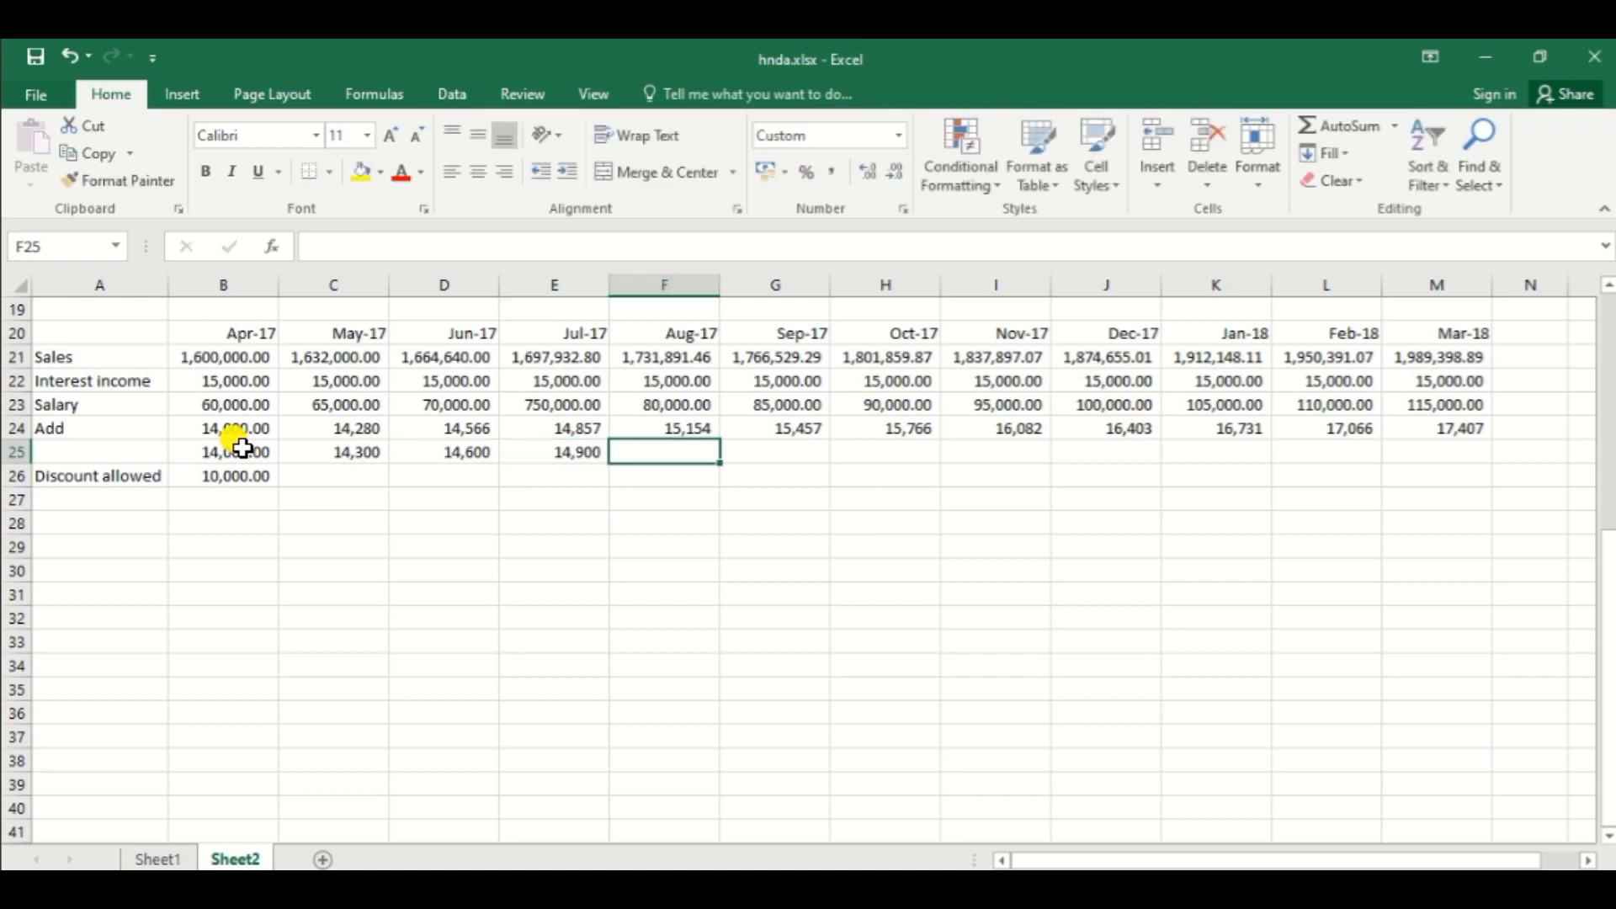
pyautogui.write('15,200')
pyautogui.press('Tab')
# Step: Enter rounded advertising amounts of 15500 for Sep-17 and 15800 for Oct-17
pyautogui.write('15,')
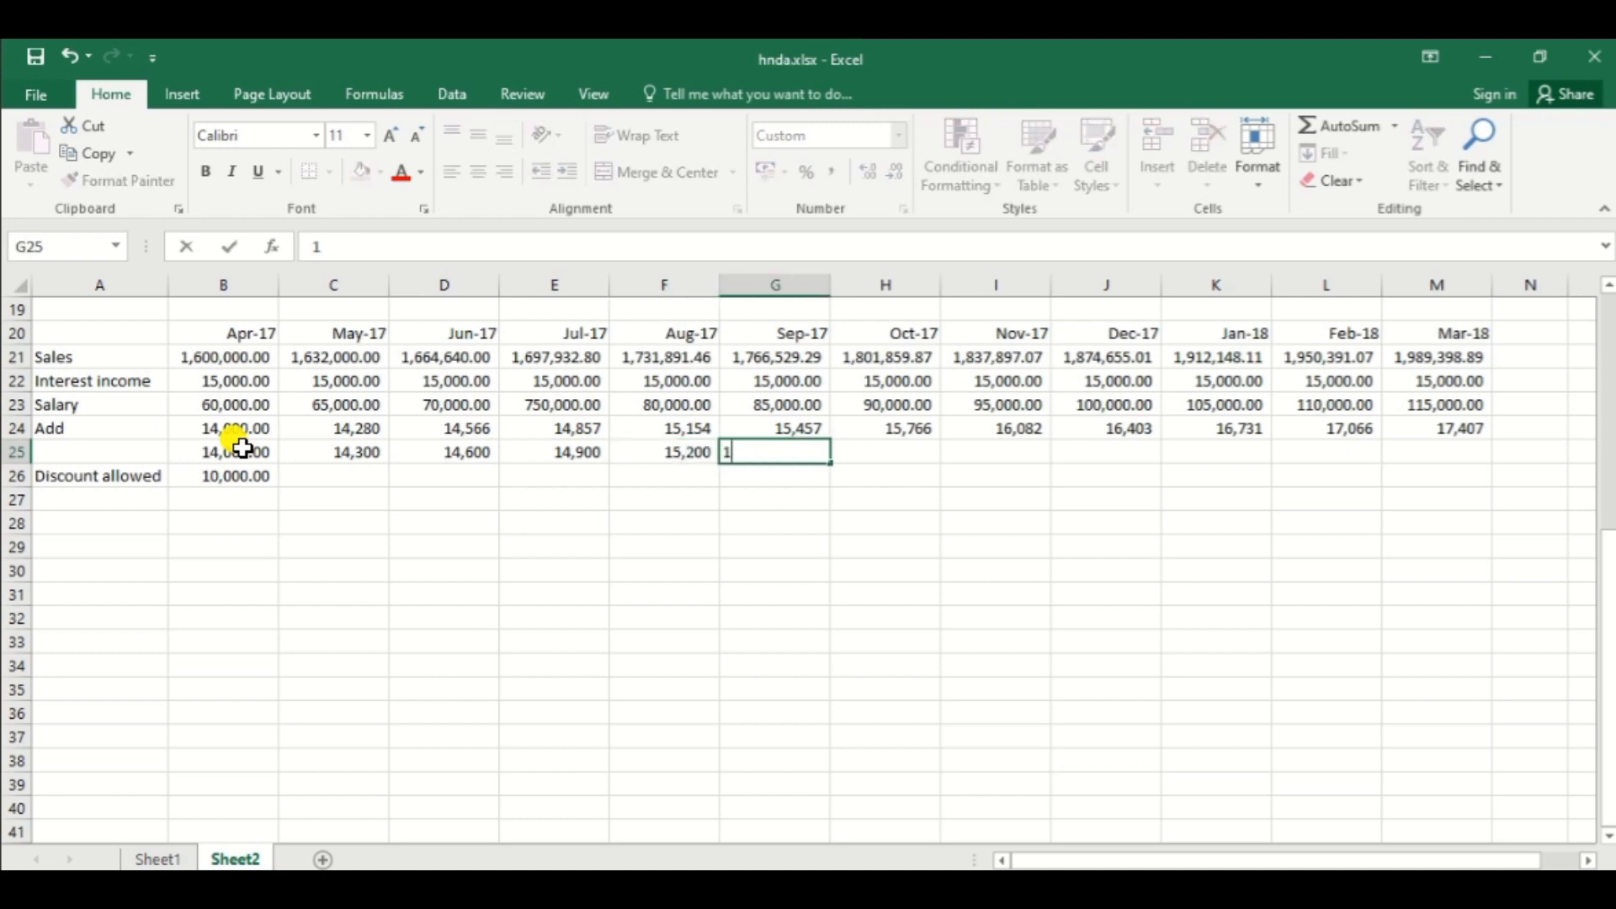
pyautogui.write('500')
pyautogui.press('Tab')
pyautogui.write('15')
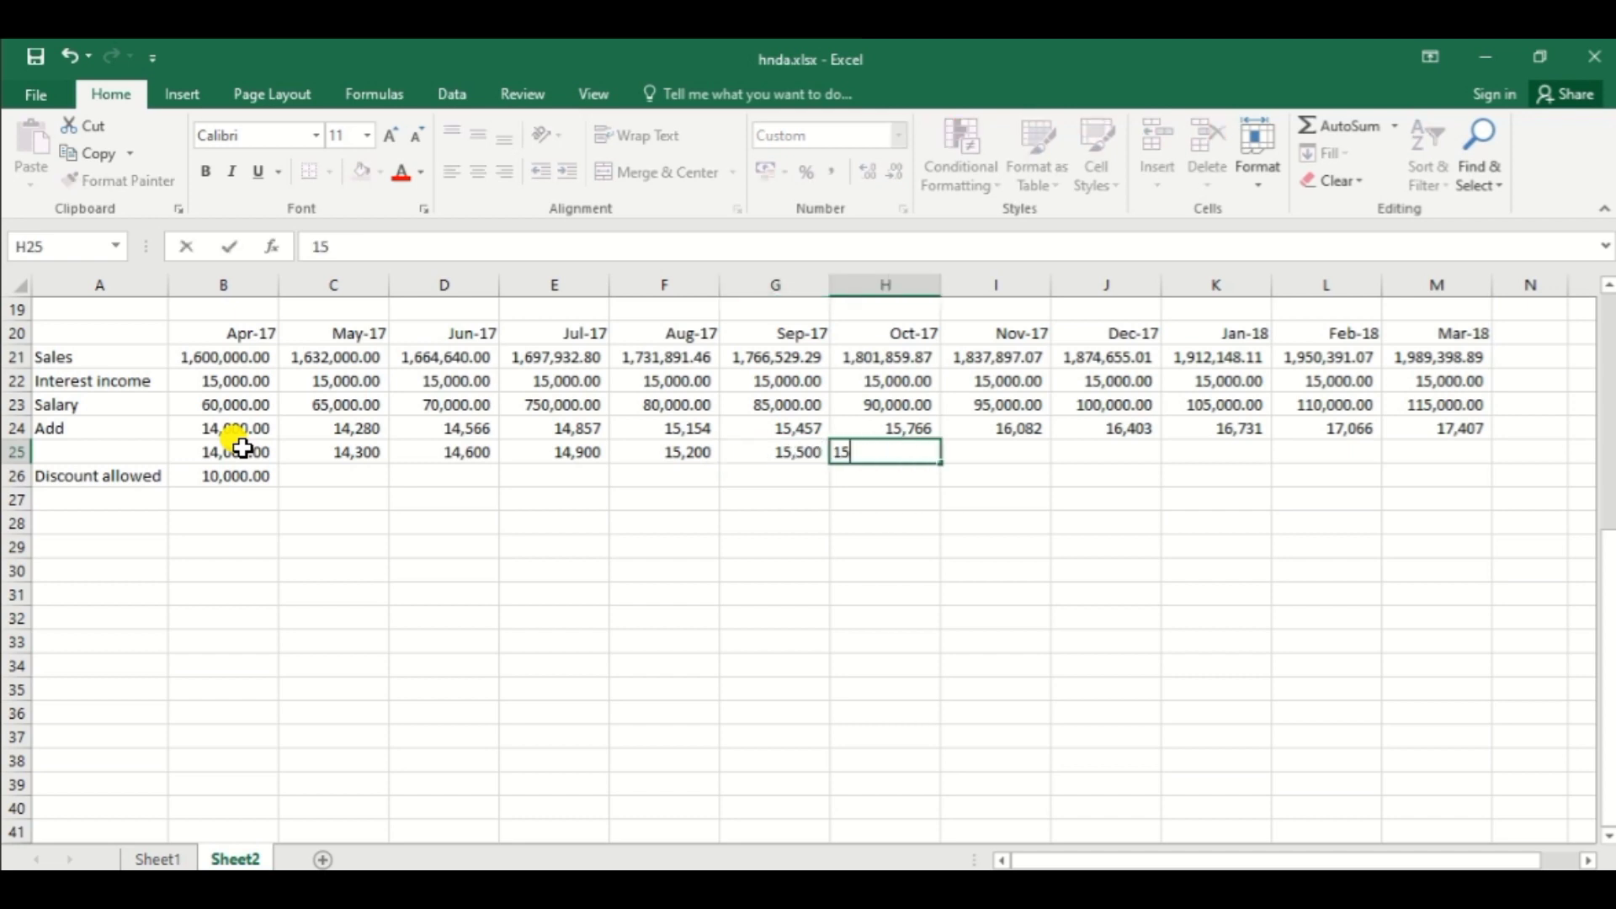
pyautogui.write(',800')
pyautogui.press('Tab')
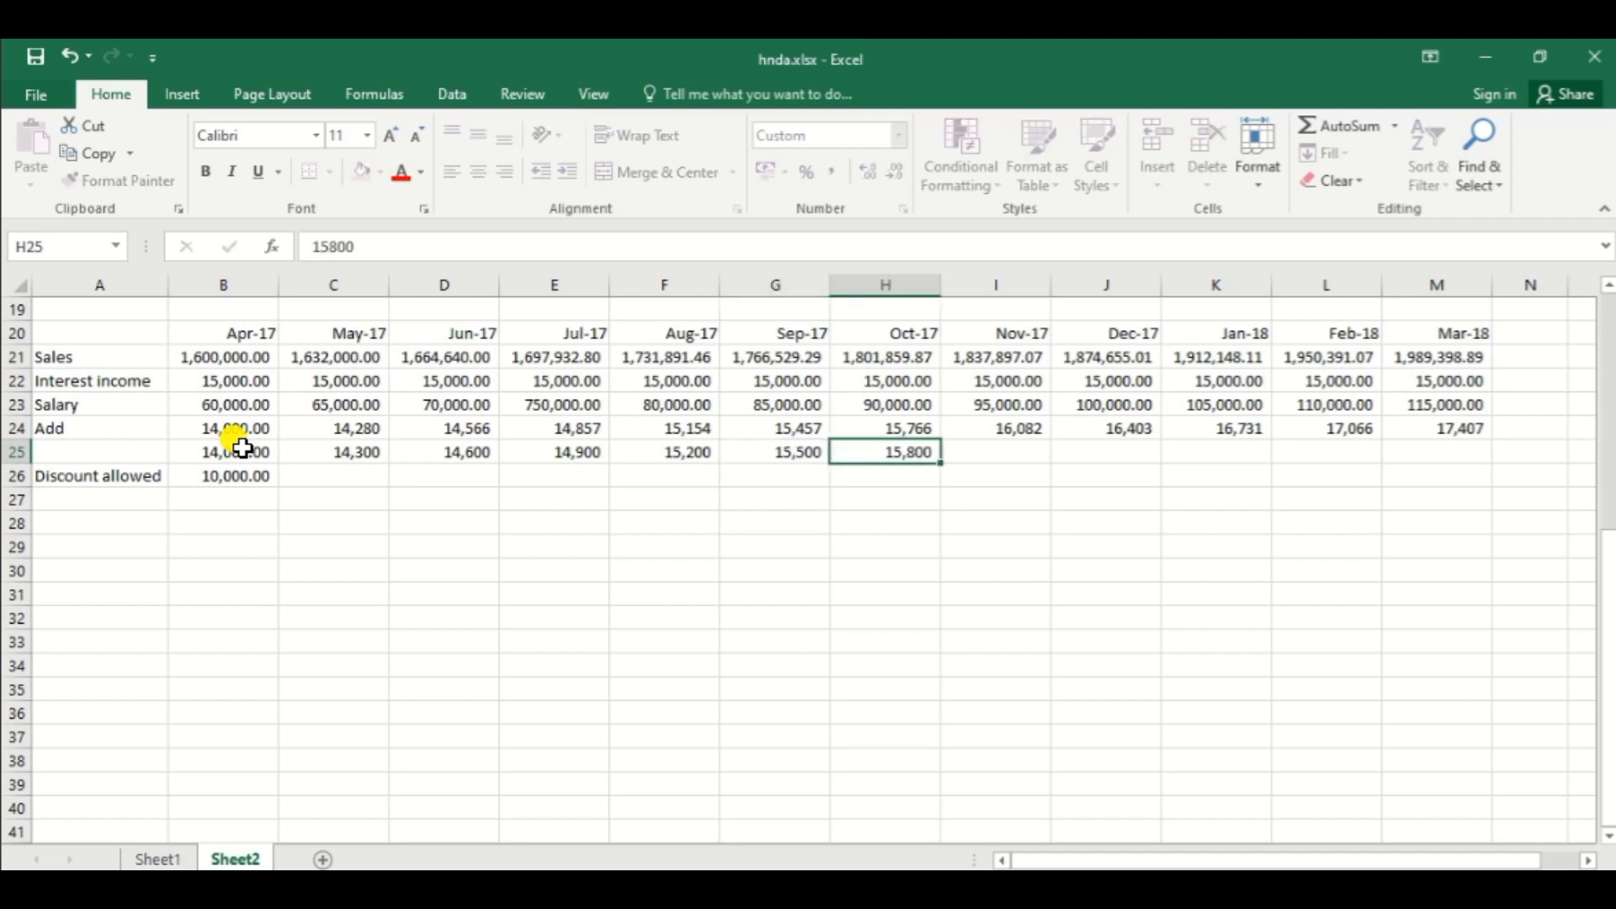
# Step: Enter rounded advertising amounts of 16100 for Nov-17 and 16400 for Dec-17
pyautogui.write('16')
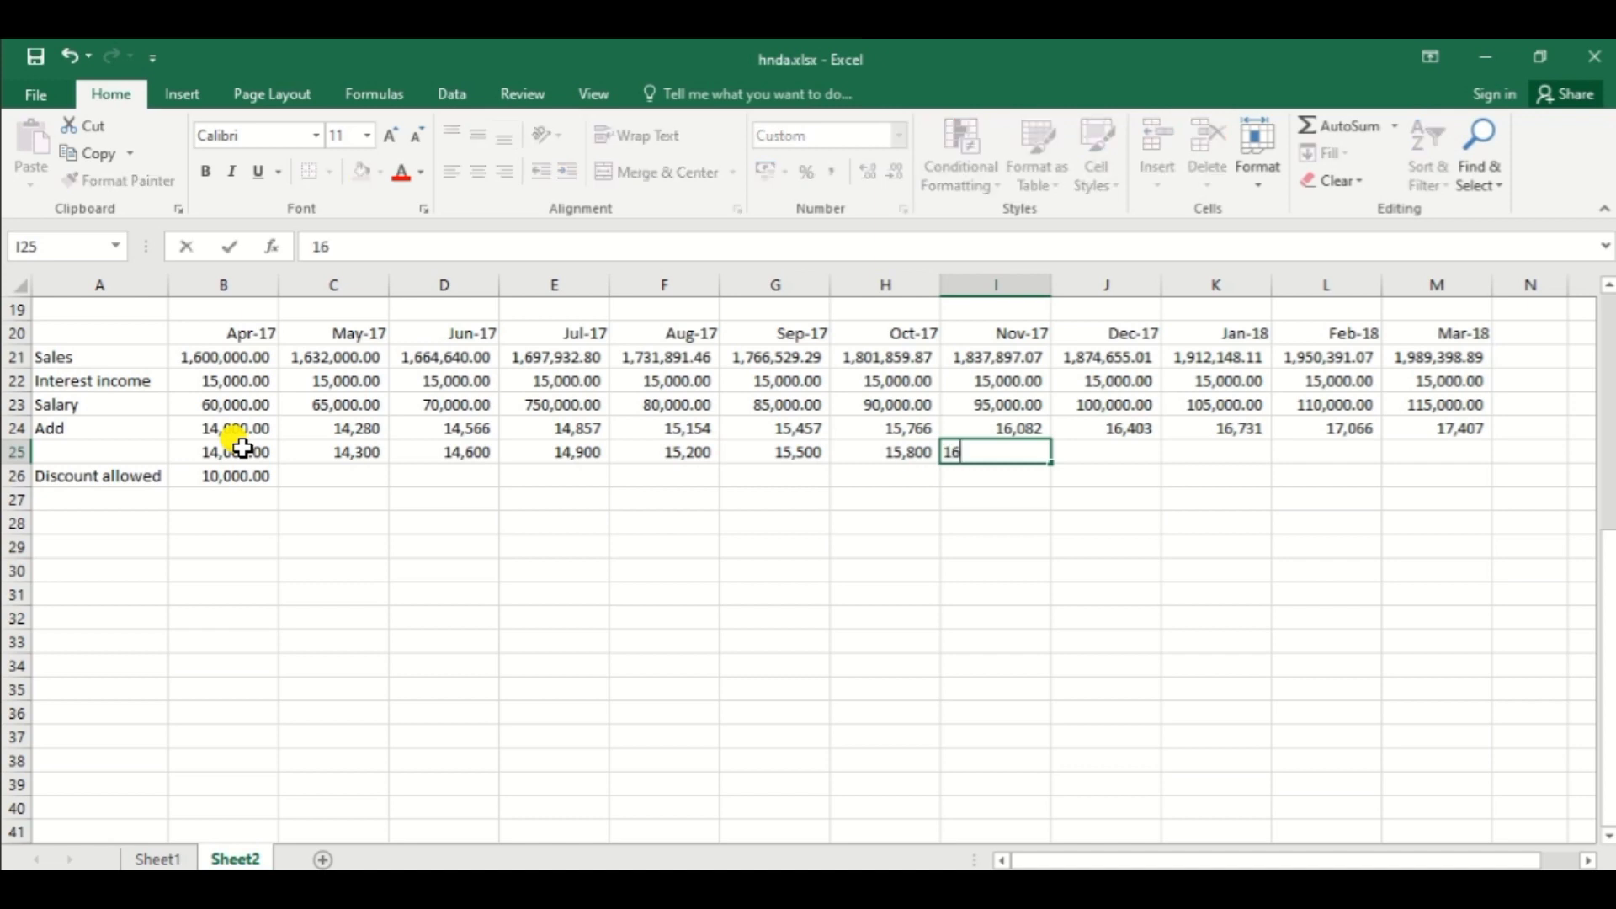
pyautogui.write(',000')
pyautogui.press('Tab')
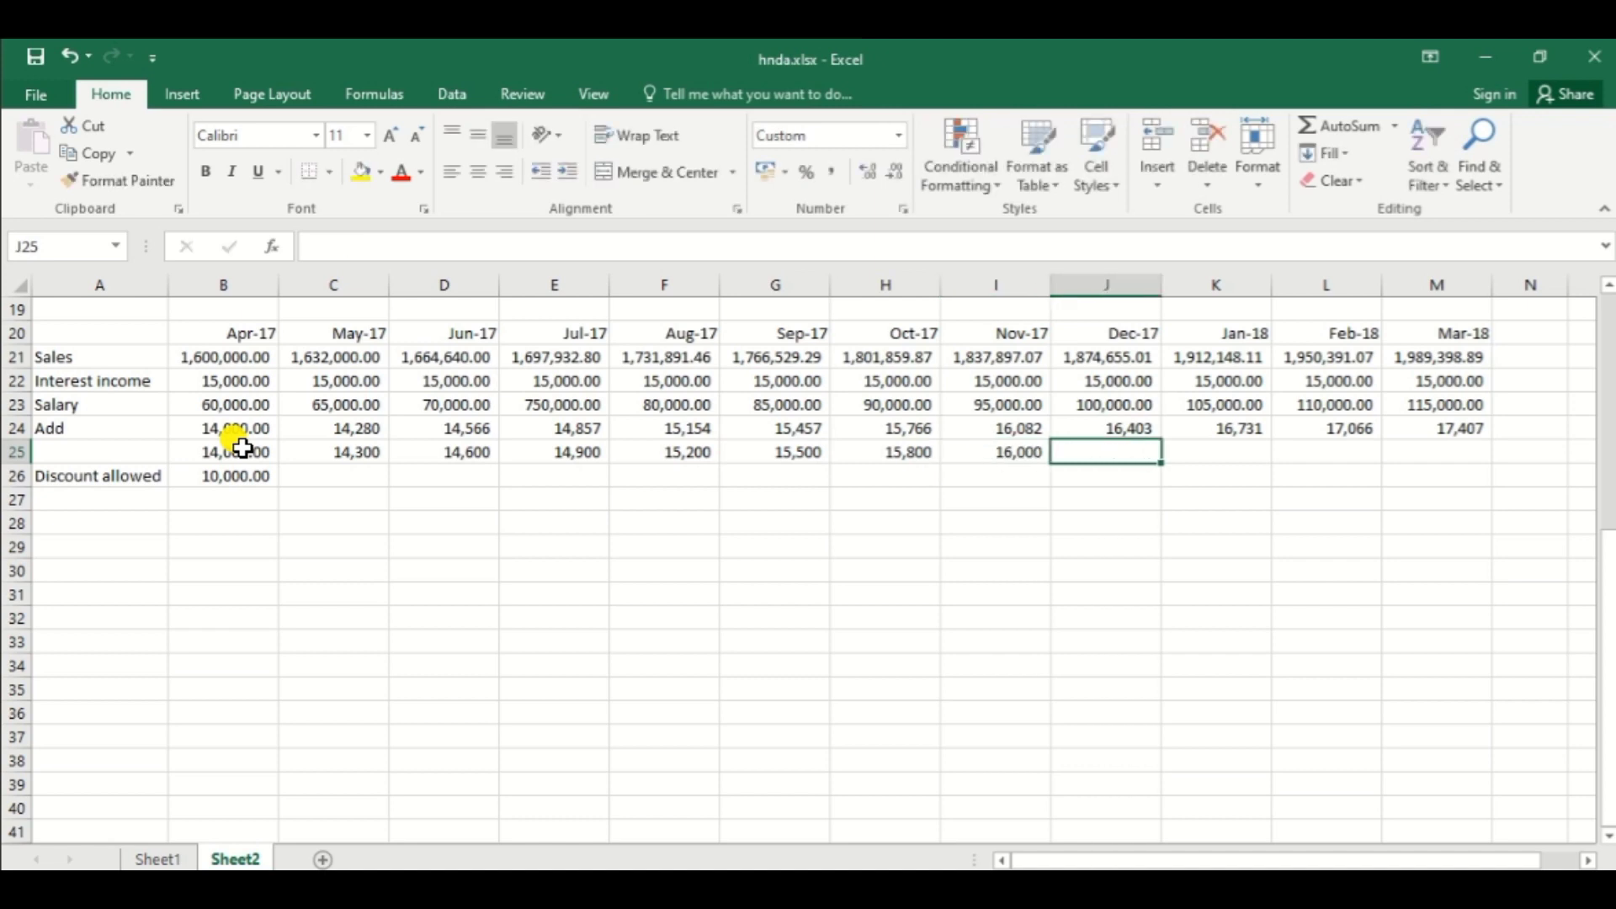
pyautogui.hotkey('shift', 'Tab')
pyautogui.write('16')
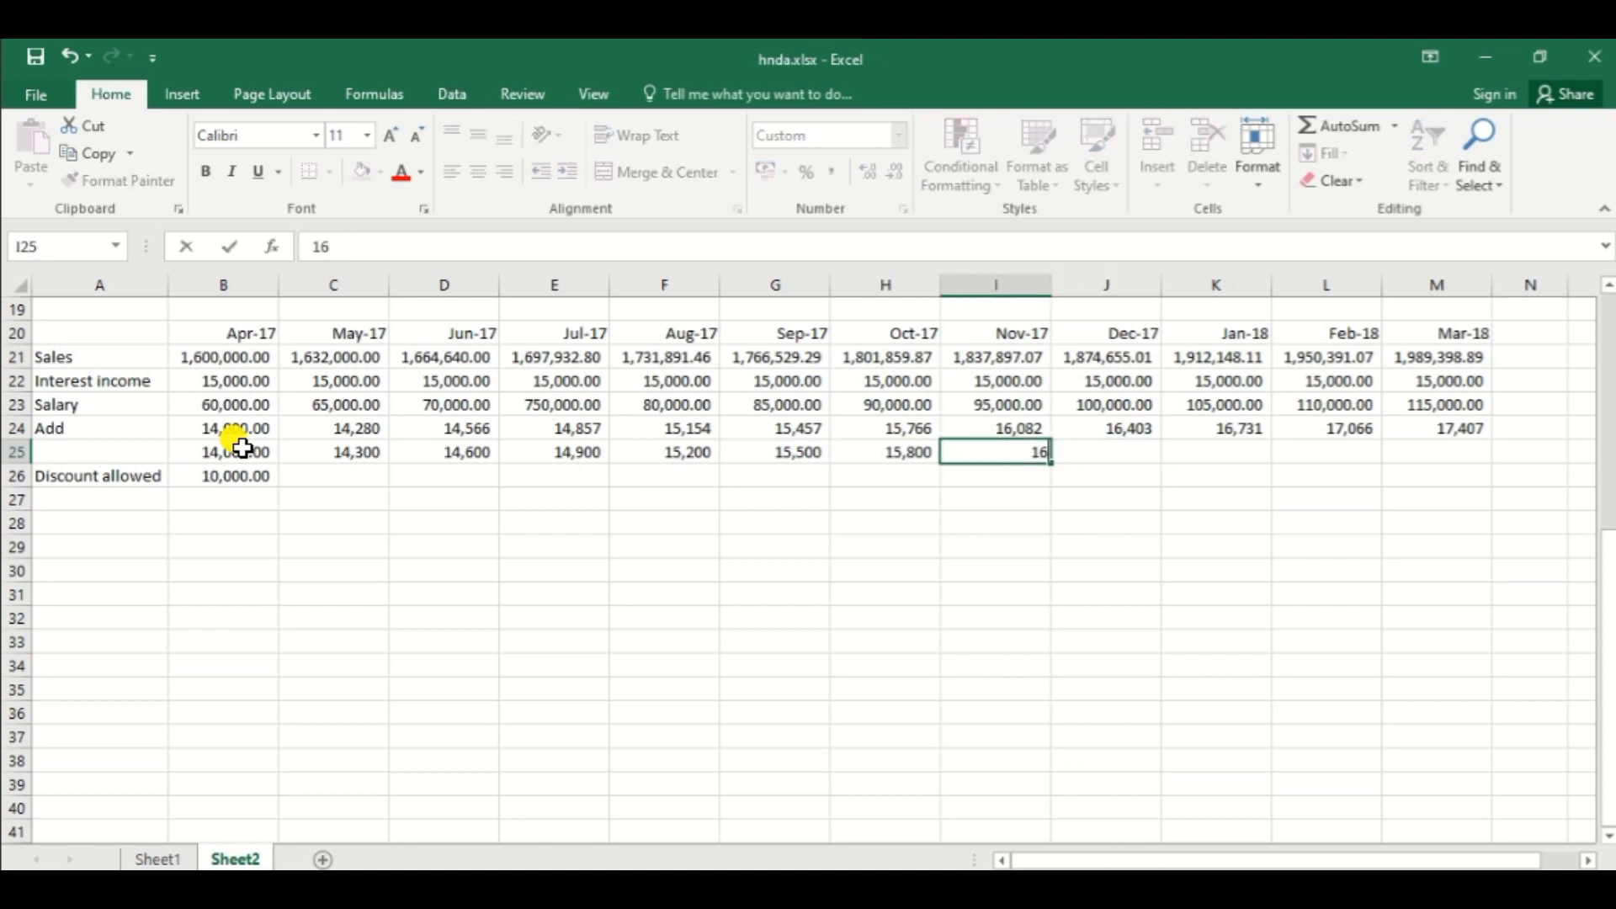
pyautogui.write(',100')
pyautogui.press('Tab')
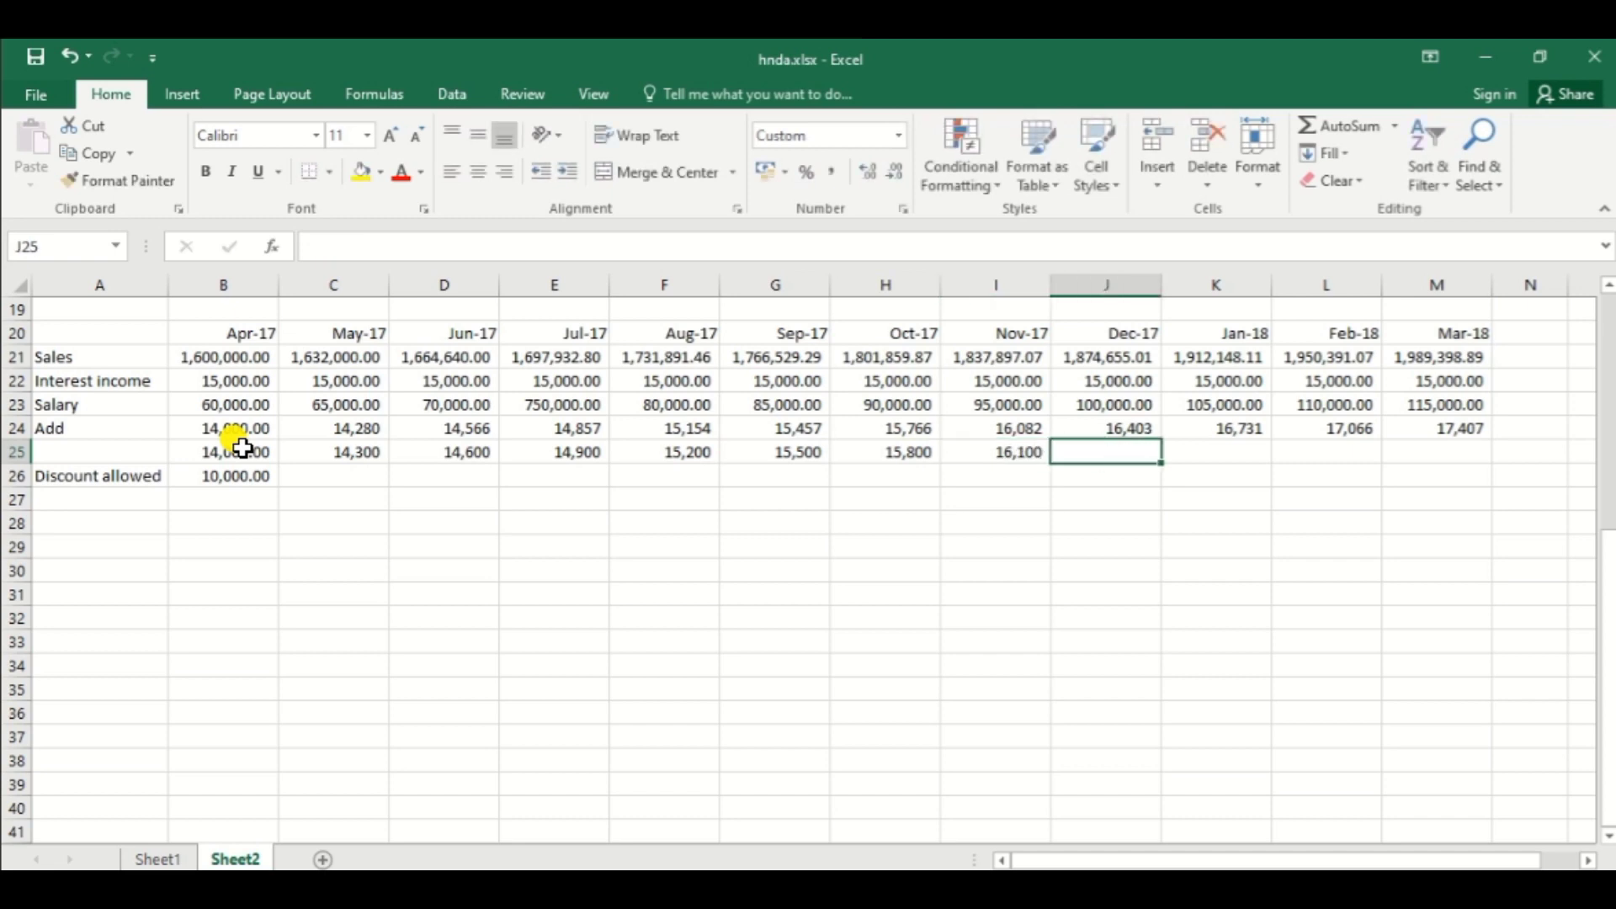
pyautogui.write('16400')
pyautogui.press('Tab')
# Step: Enter rounded advertising amounts of 16700 for Jan-18, 17100 for Feb-18 and 17400 for Mar-18
pyautogui.write('16')
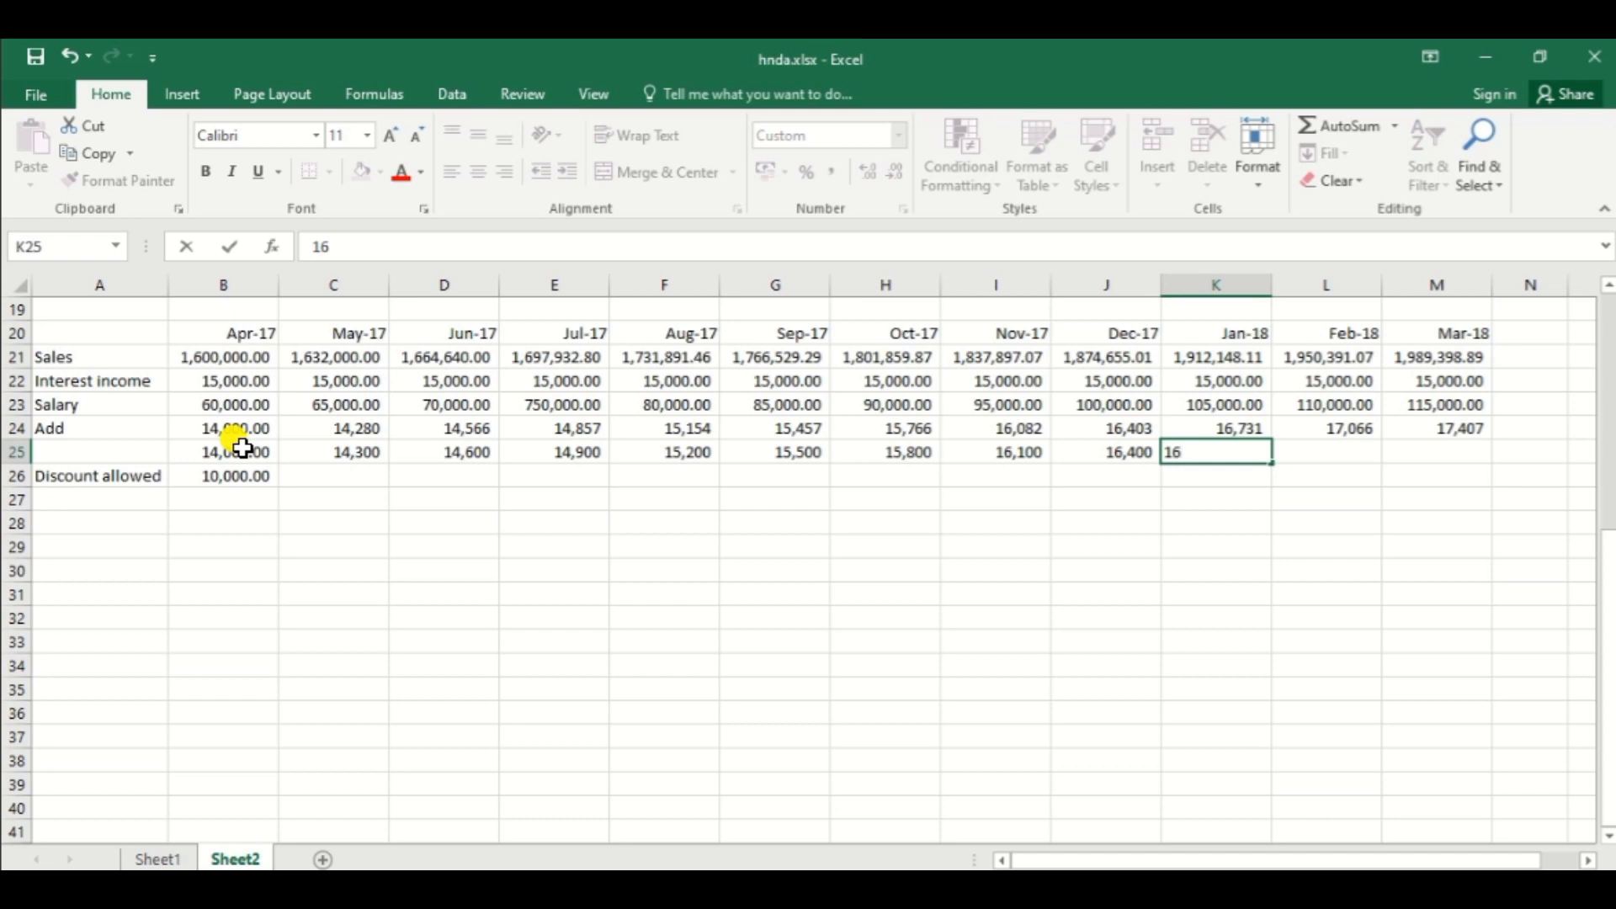
pyautogui.write(',700')
pyautogui.press('Tab')
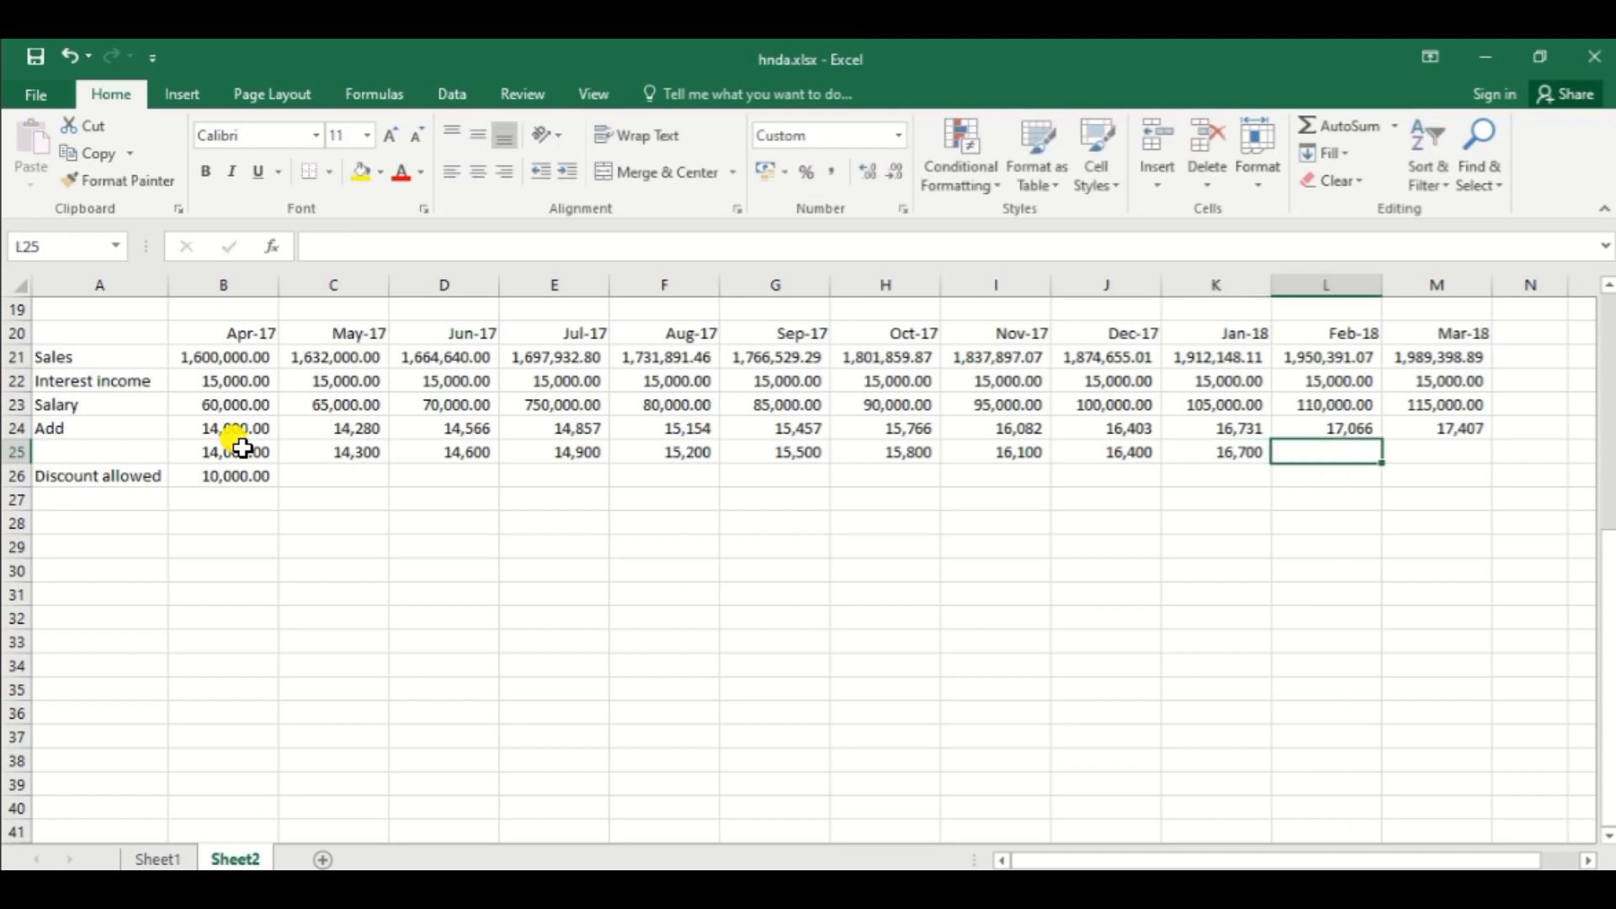
pyautogui.write('17,')
pyautogui.write('100')
pyautogui.press('Tab')
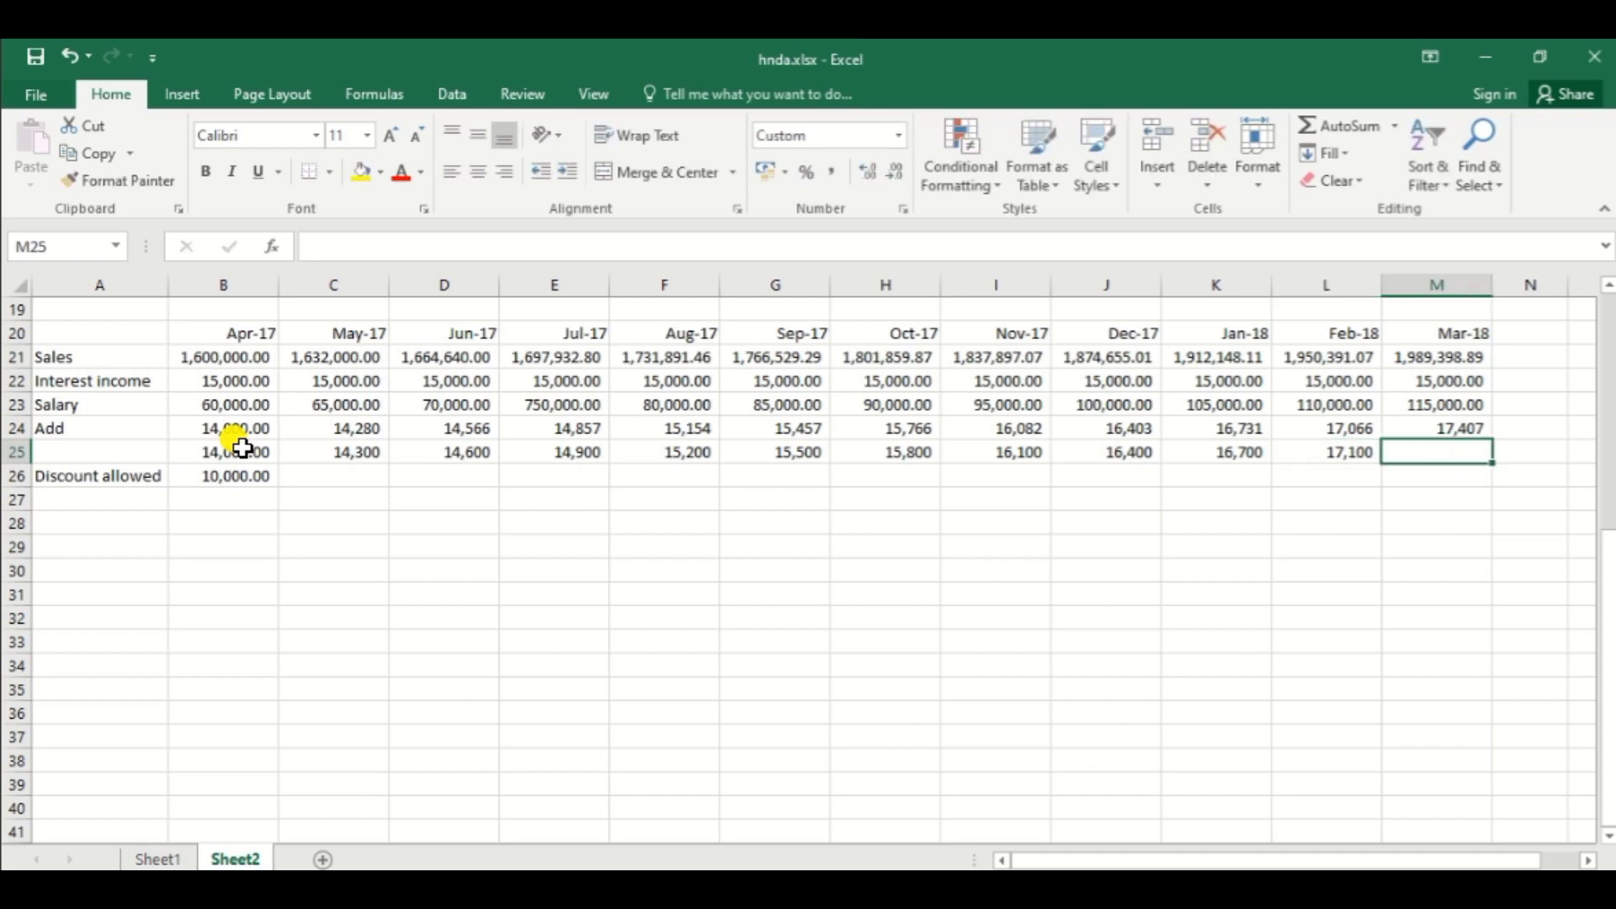
pyautogui.write('17400')
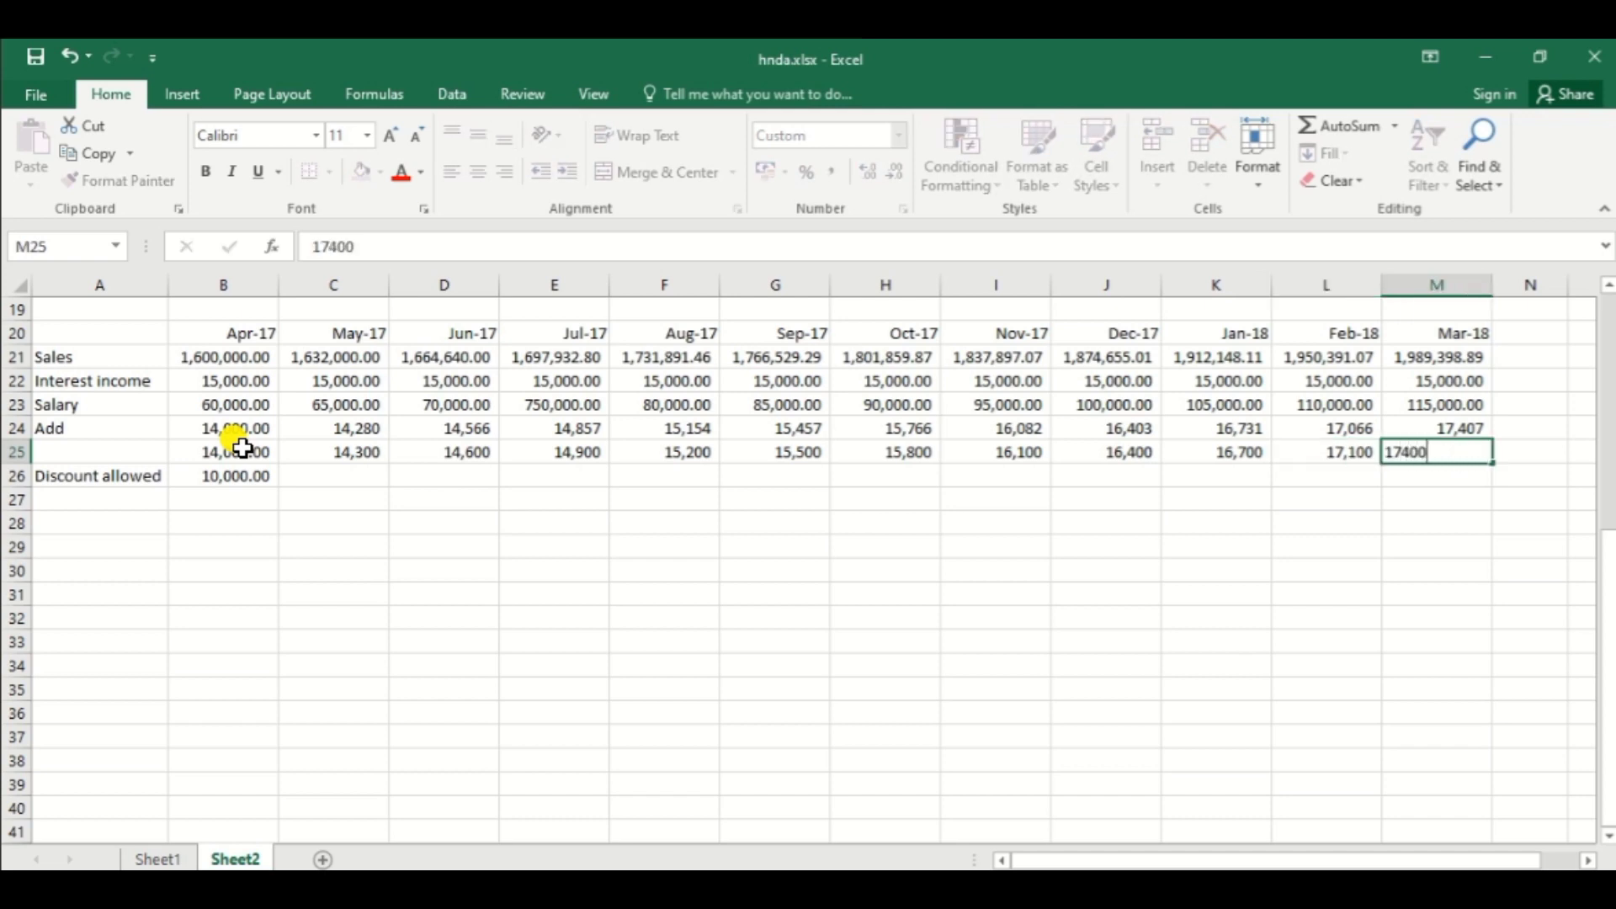
pyautogui.press('Return')
# Step: Check the discount allowed rule in the exam PDF, and enter =B26*0.99 as the May-17 discount allowed
pyautogui.press('Left')
pyautogui.press('Left')
pyautogui.press('Left')
pyautogui.press('Left')
pyautogui.press('Left')
pyautogui.press('Left')
pyautogui.press('Left')
pyautogui.press('Left')
pyautogui.press('Left')
pyautogui.press('Left')
pyautogui.press('Left')
pyautogui.press('Right')
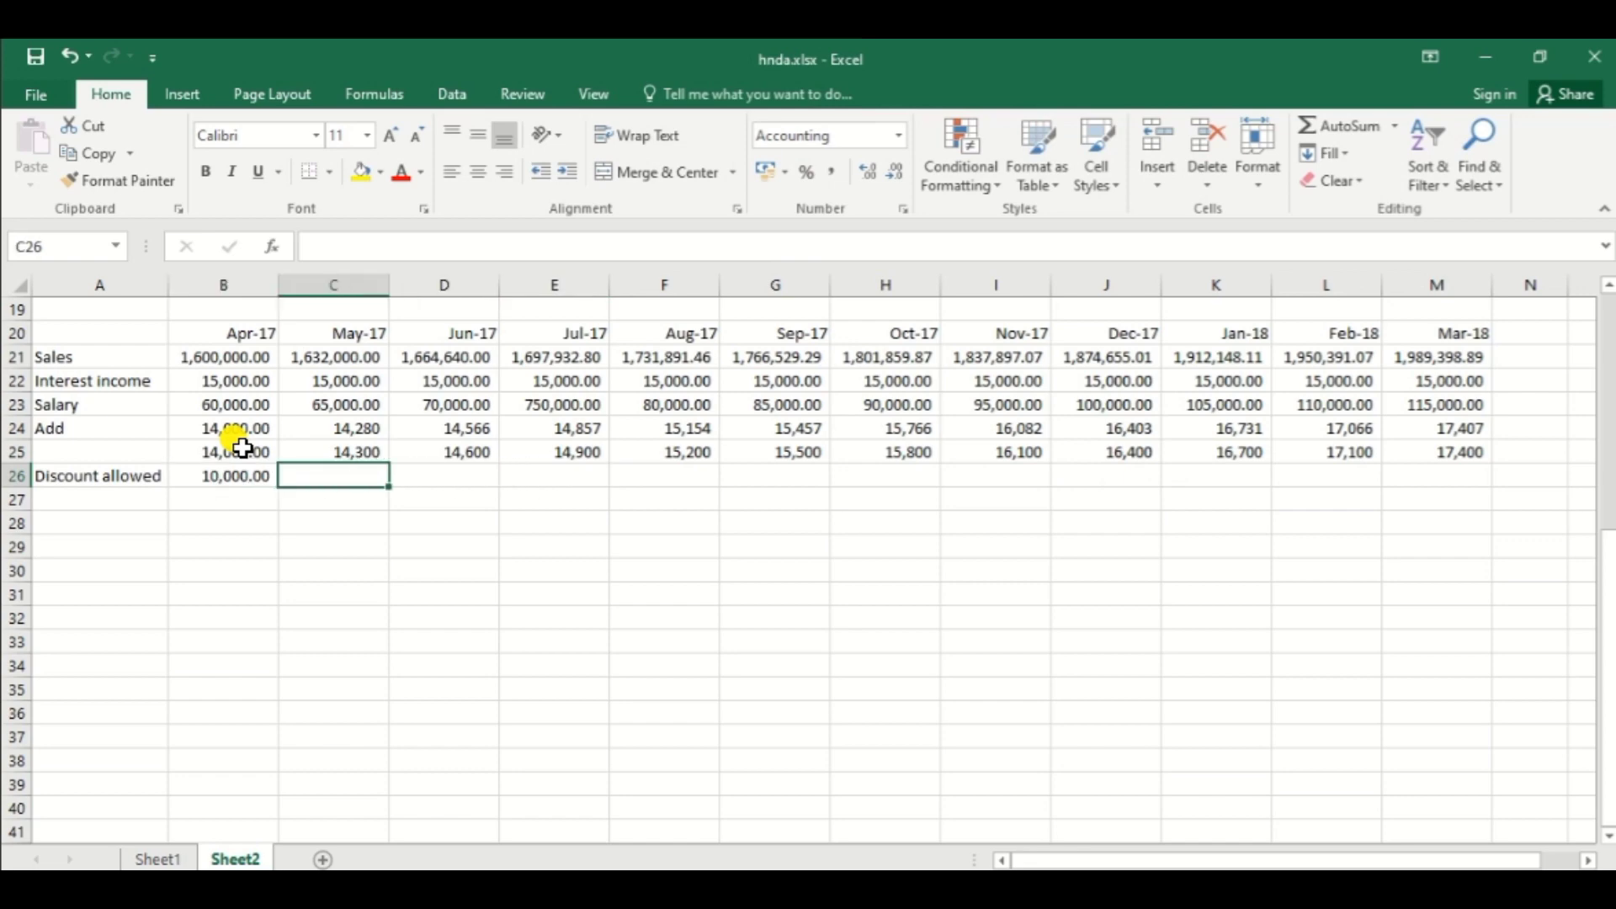
pyautogui.hotkey('alt', 'Tab')
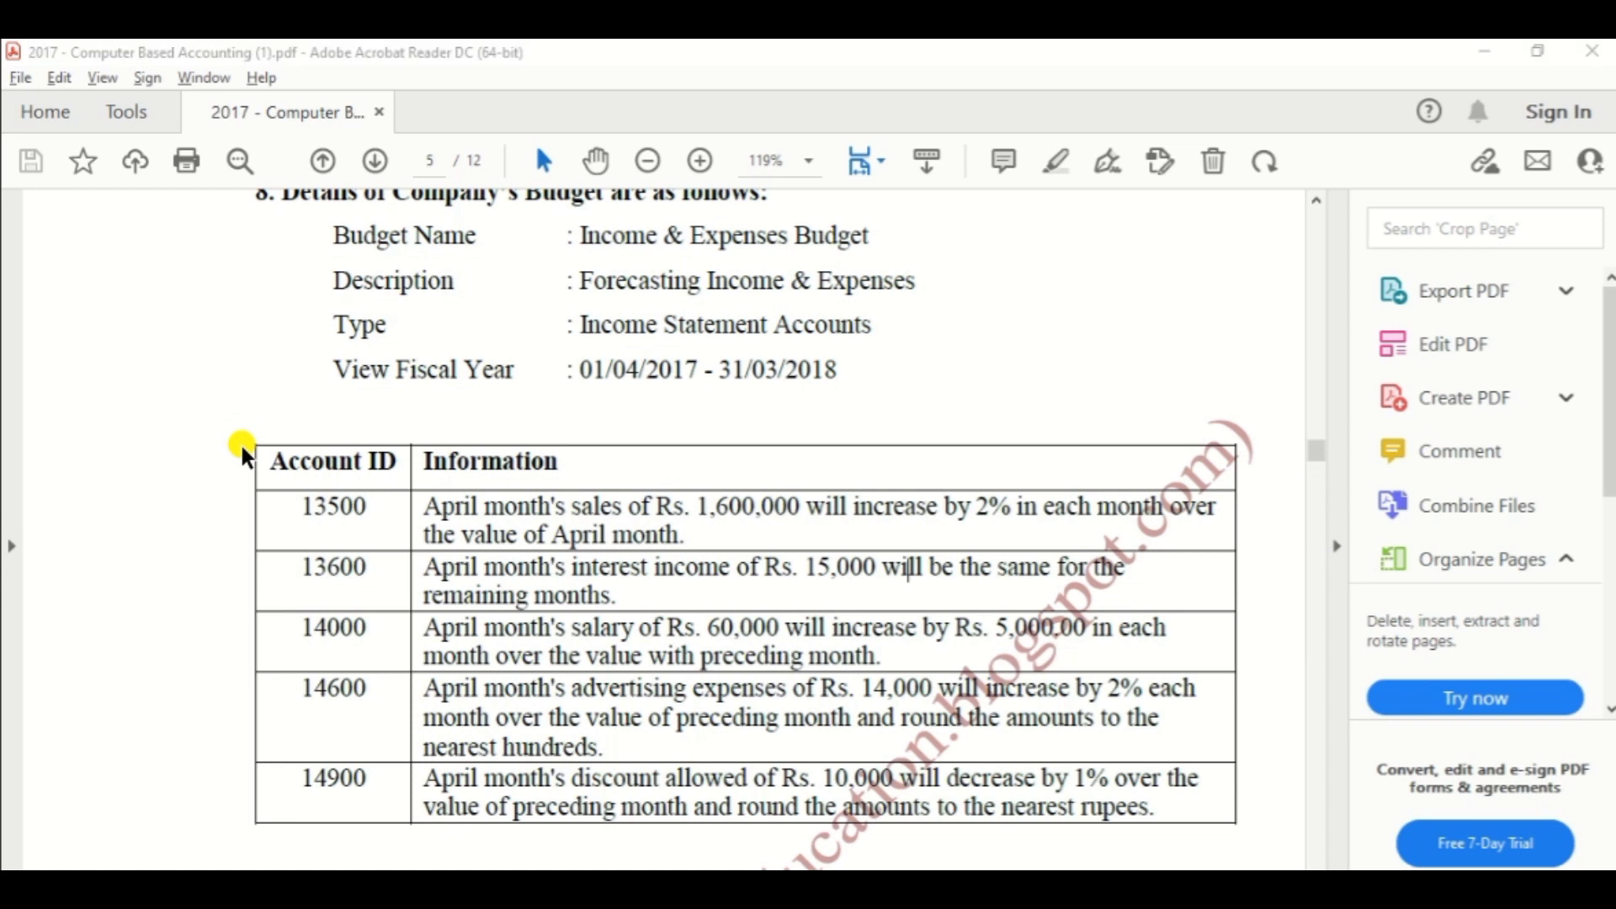
pyautogui.hotkey('alt', 'Tab')
pyautogui.write('=')
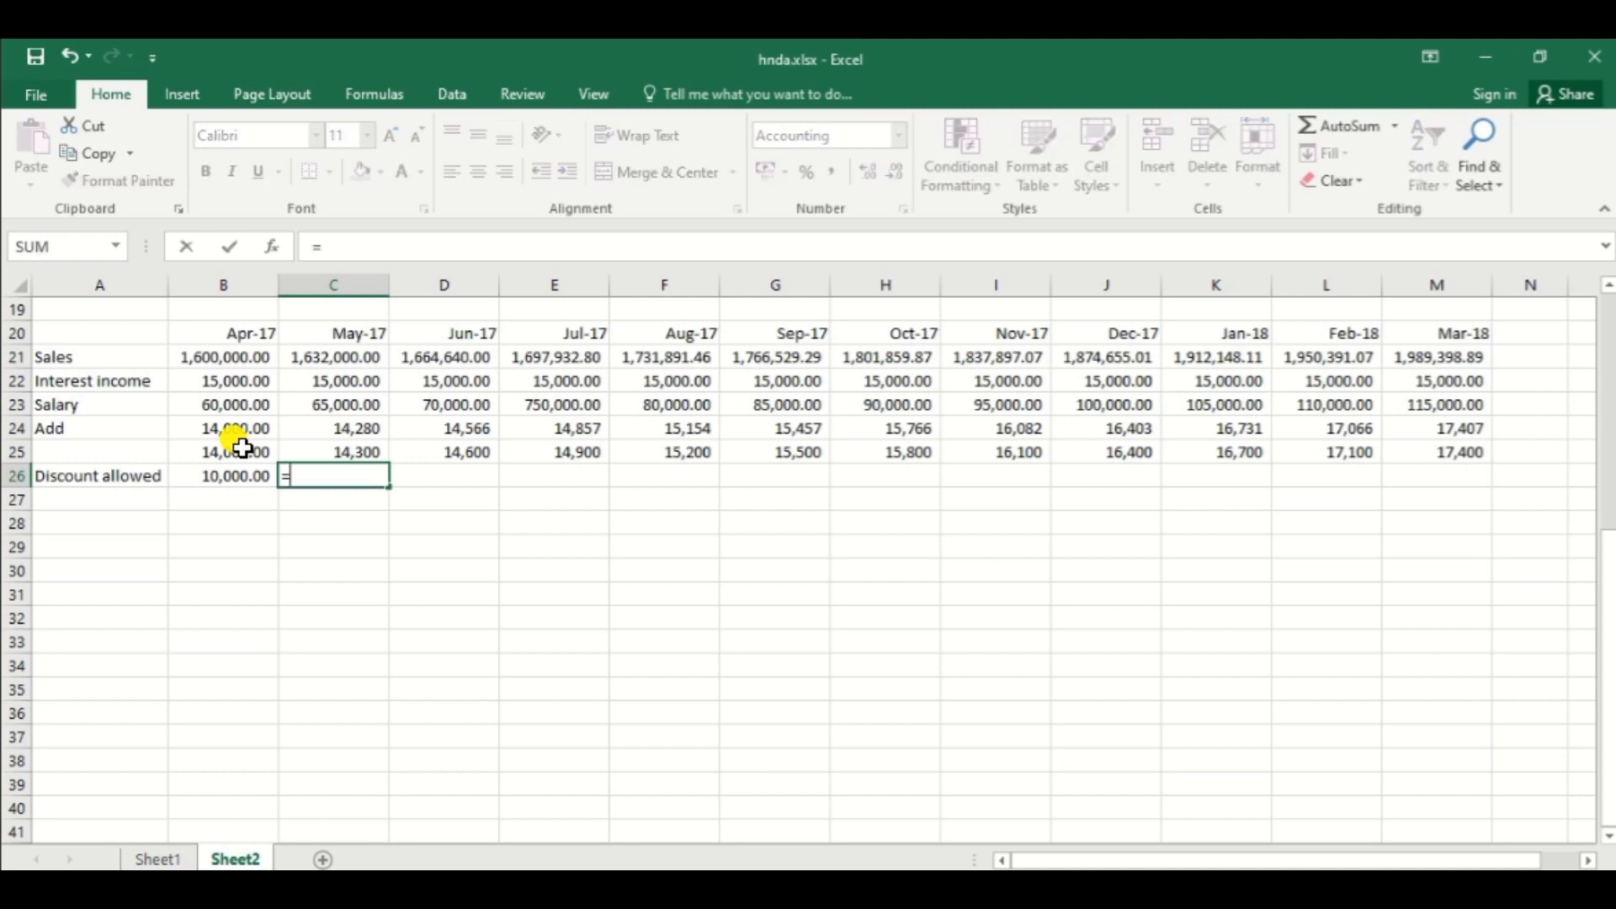
pyautogui.press('Left')
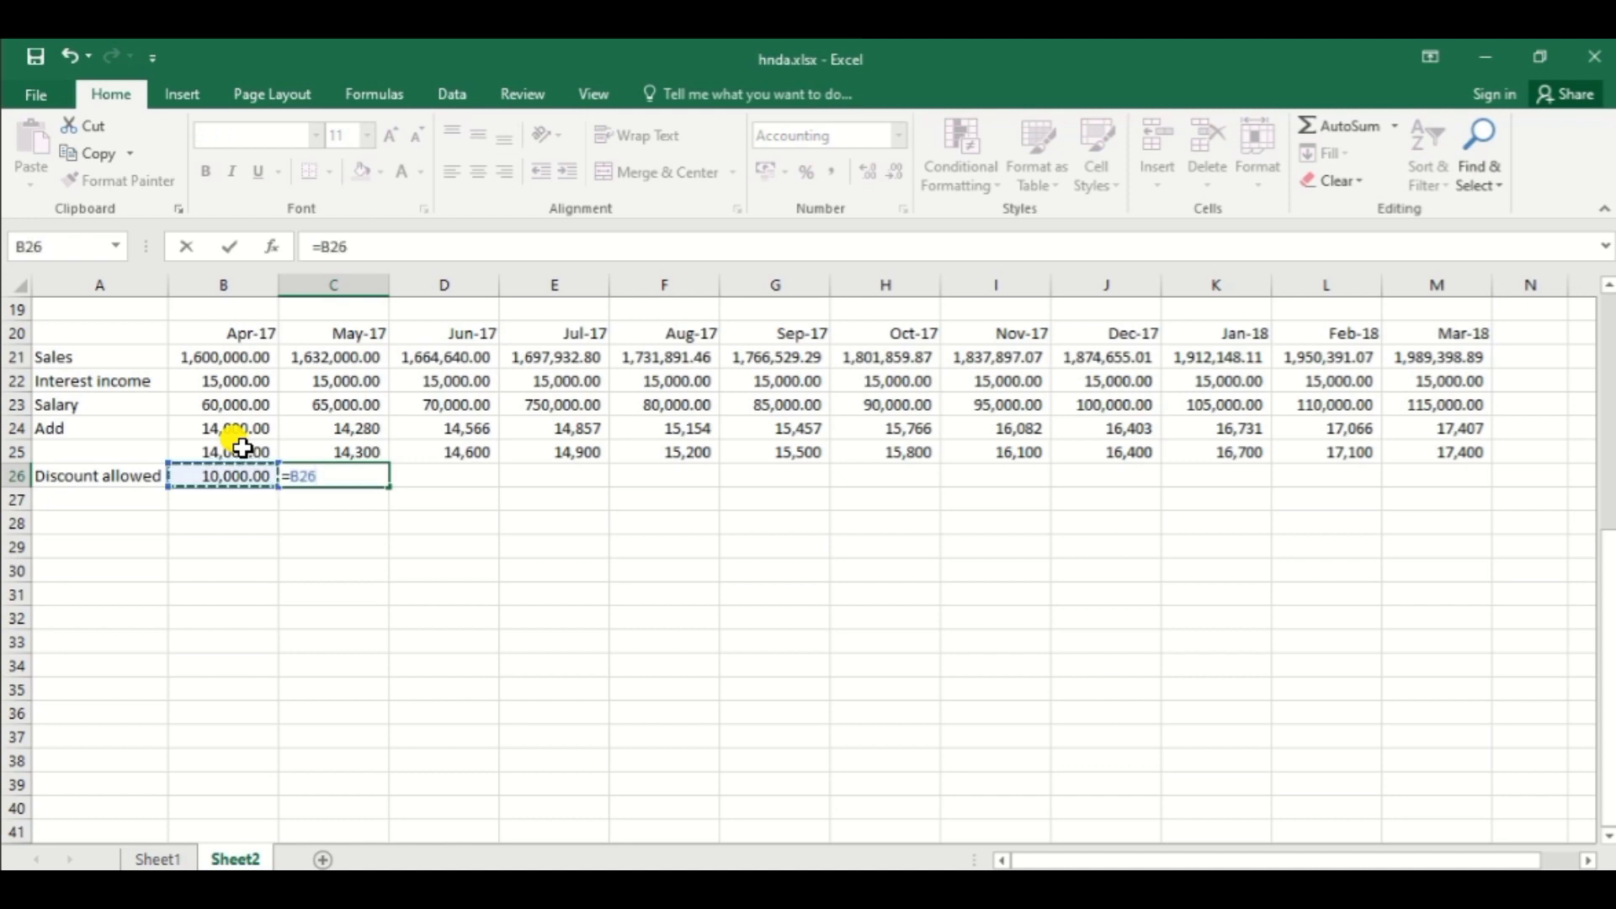
pyautogui.write('*0.99')
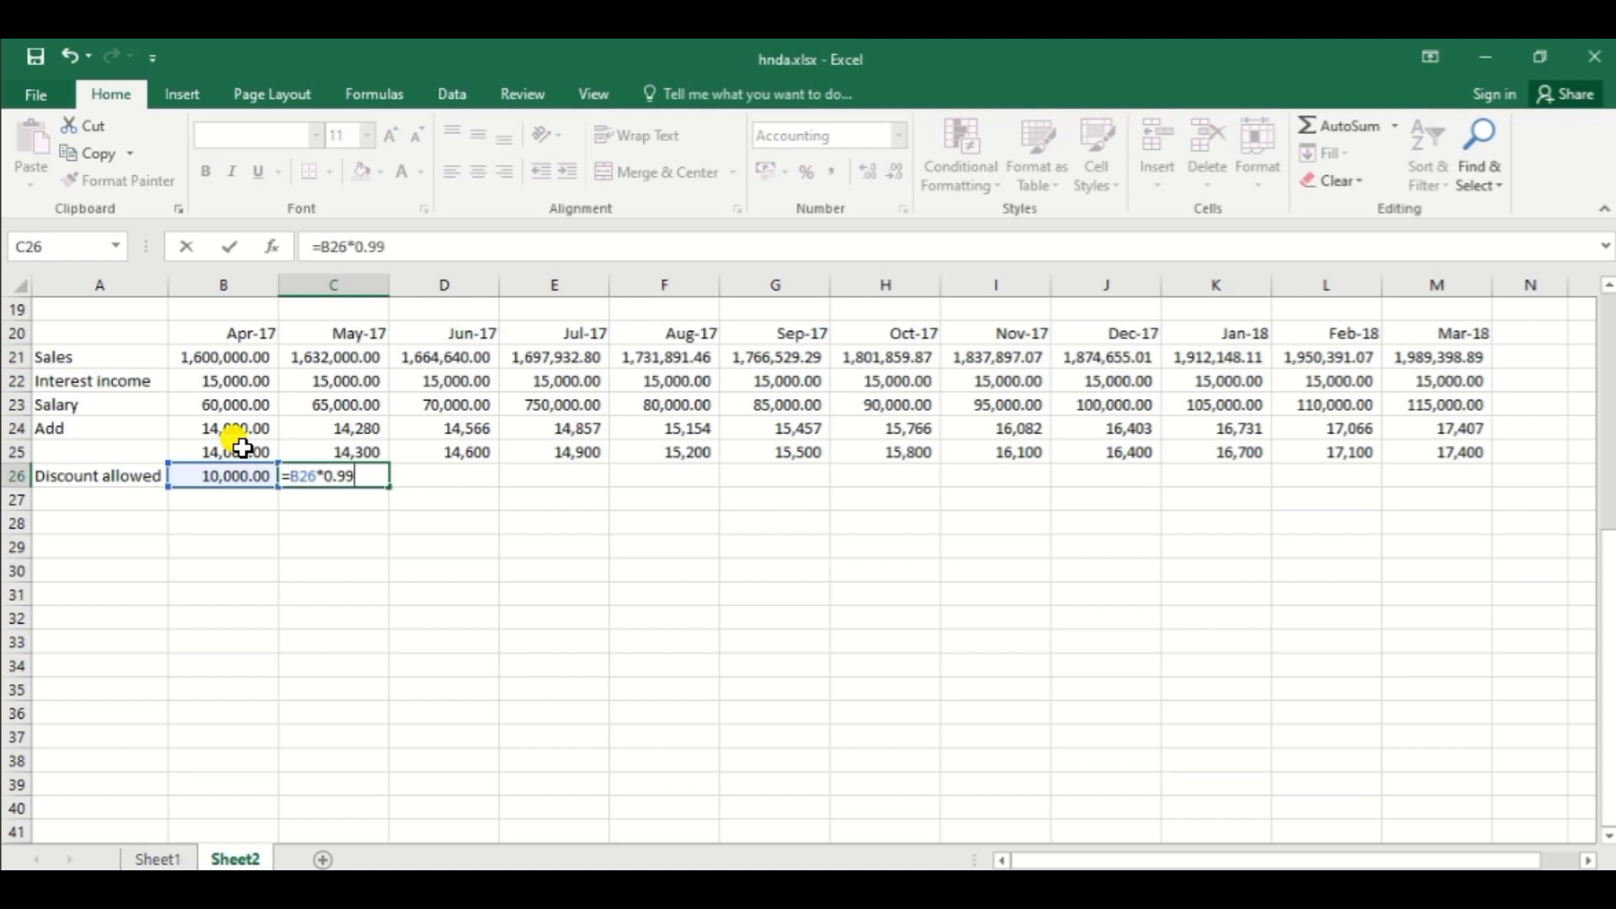
pyautogui.press('Tab')
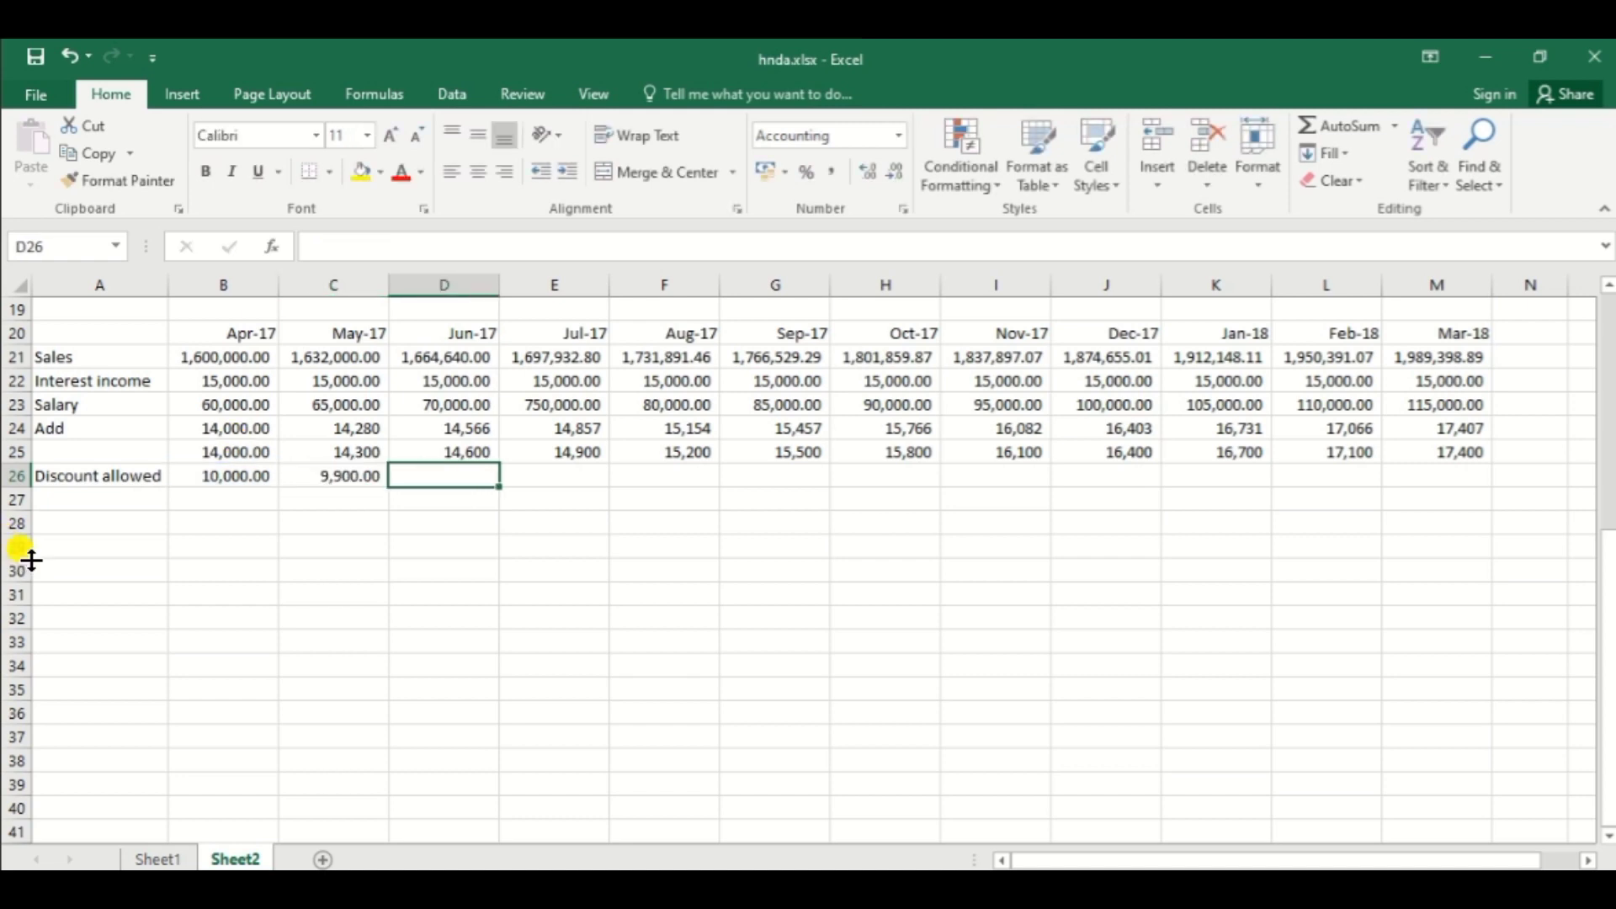
# Step: Work out 1% of April's discount allowed with =B26*0.01 in C28, and clear that cell
pyautogui.click(297, 527)
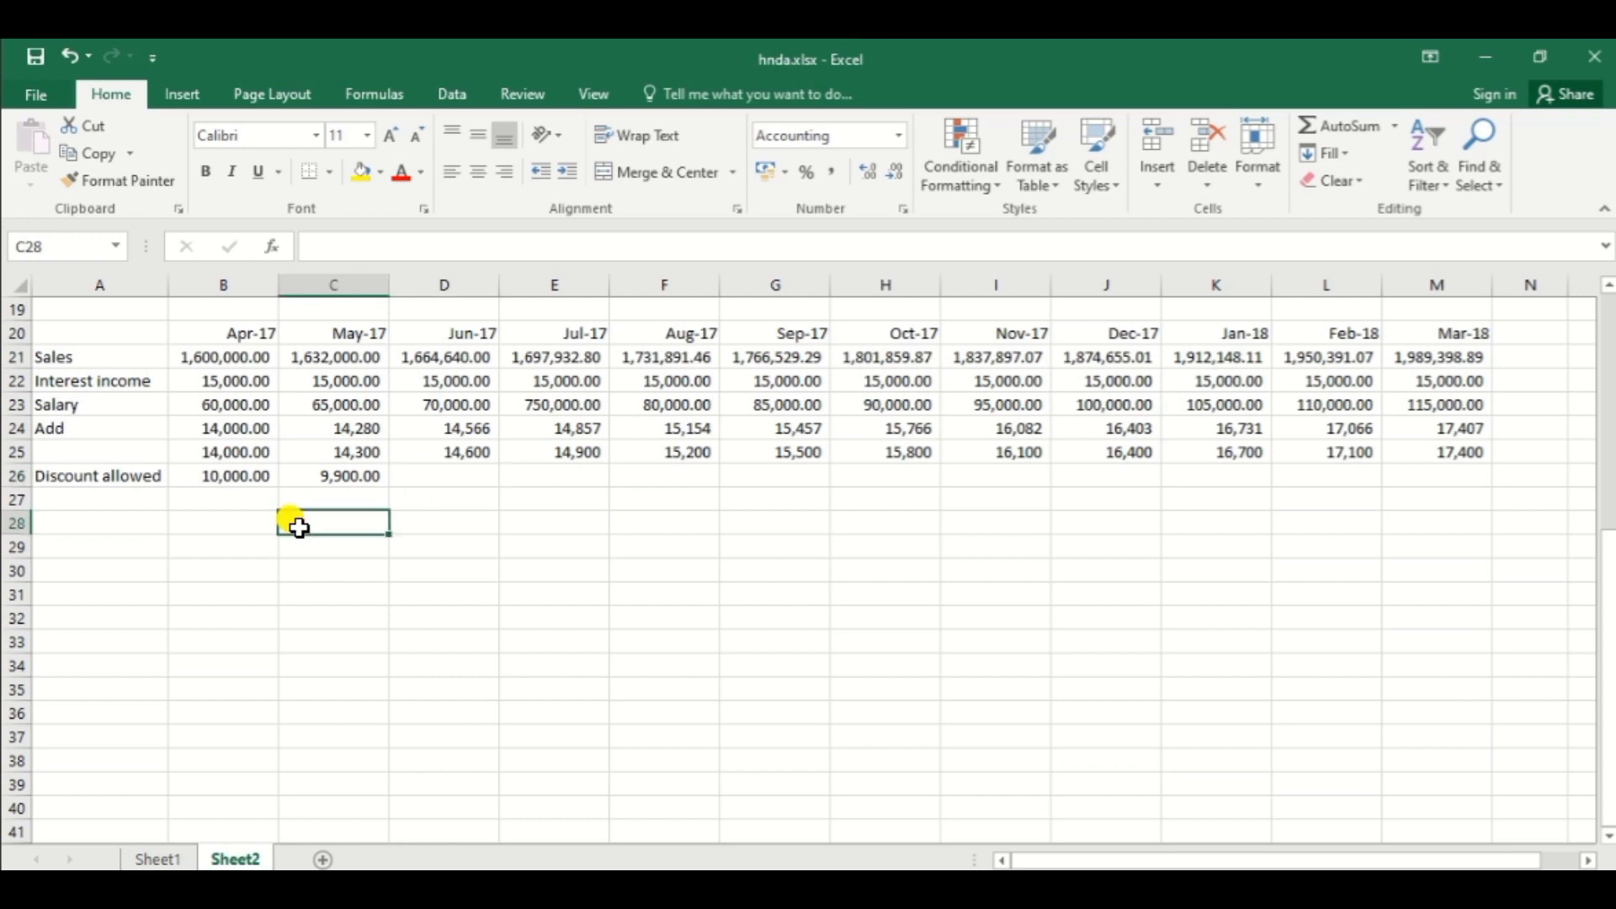
pyautogui.write('=')
pyautogui.press('Up')
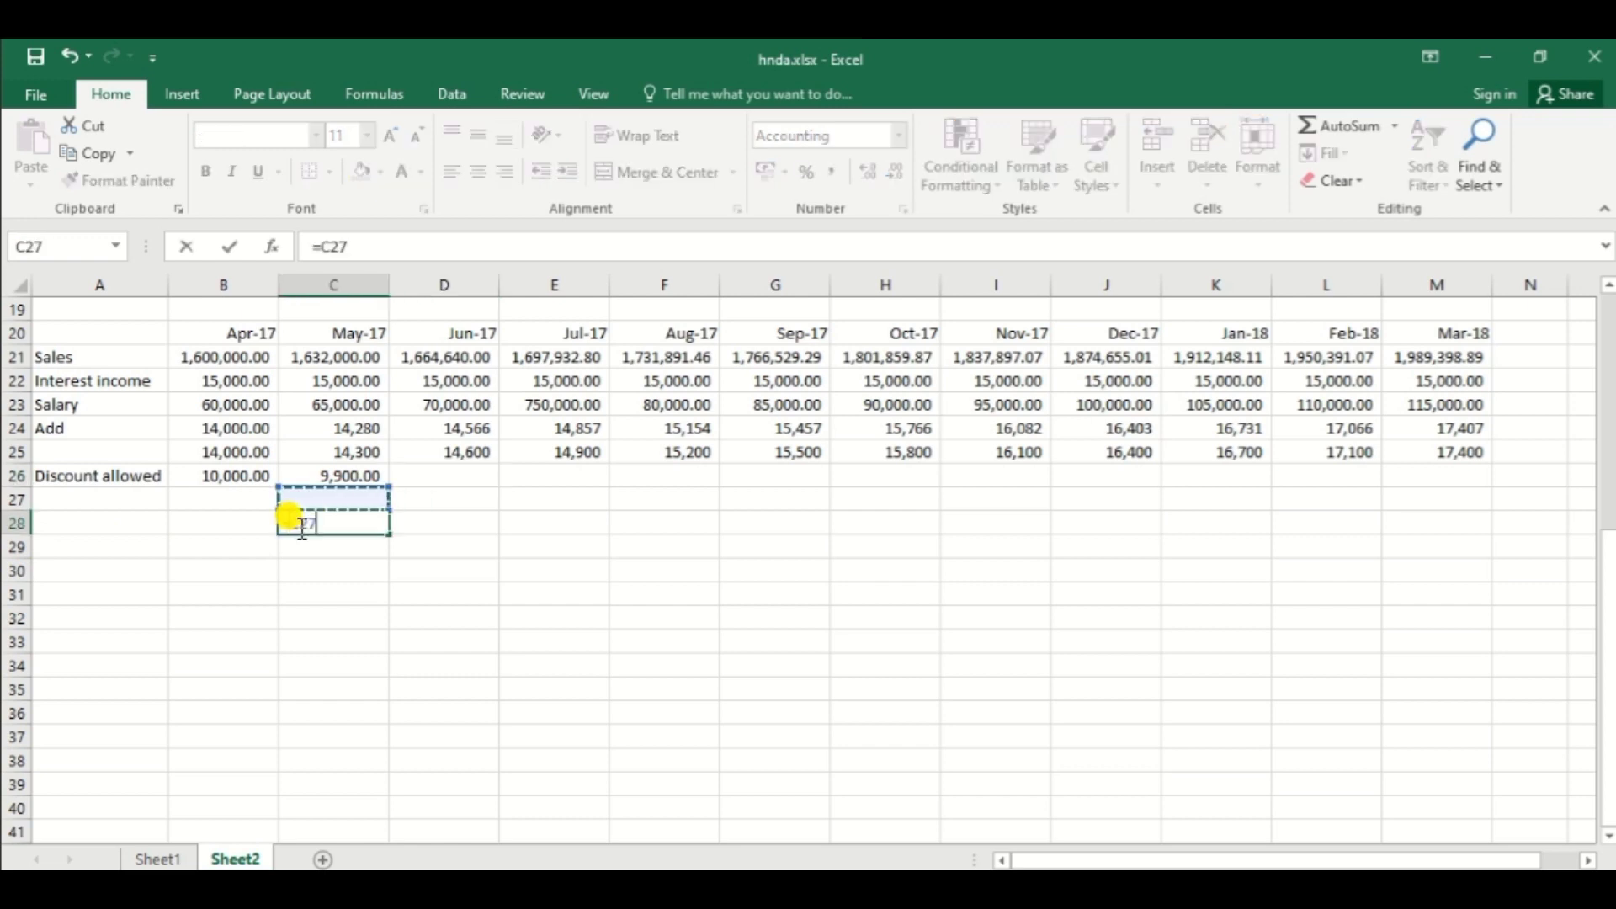
pyautogui.press('Left')
pyautogui.press('Up')
pyautogui.write('*0.01')
pyautogui.press('Return')
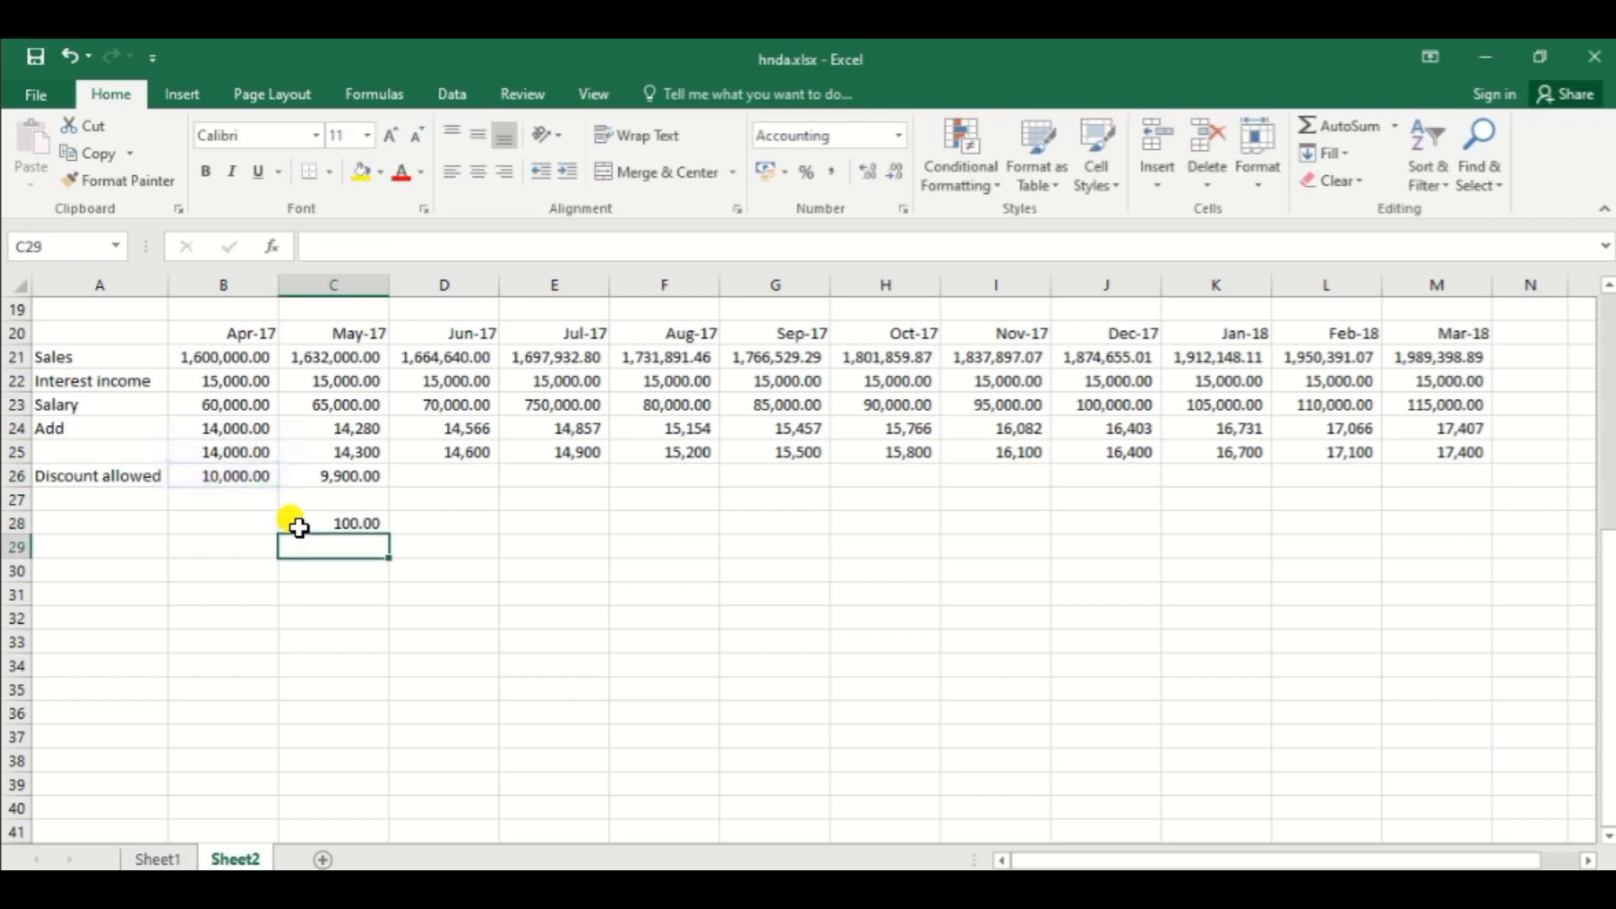
pyautogui.click(353, 526)
pyautogui.press('Delete')
# Step: Fill the May-17 discount allowed formula across to Mar-18, and show the filled amounts without decimals
pyautogui.press('Up')
pyautogui.press('Up')
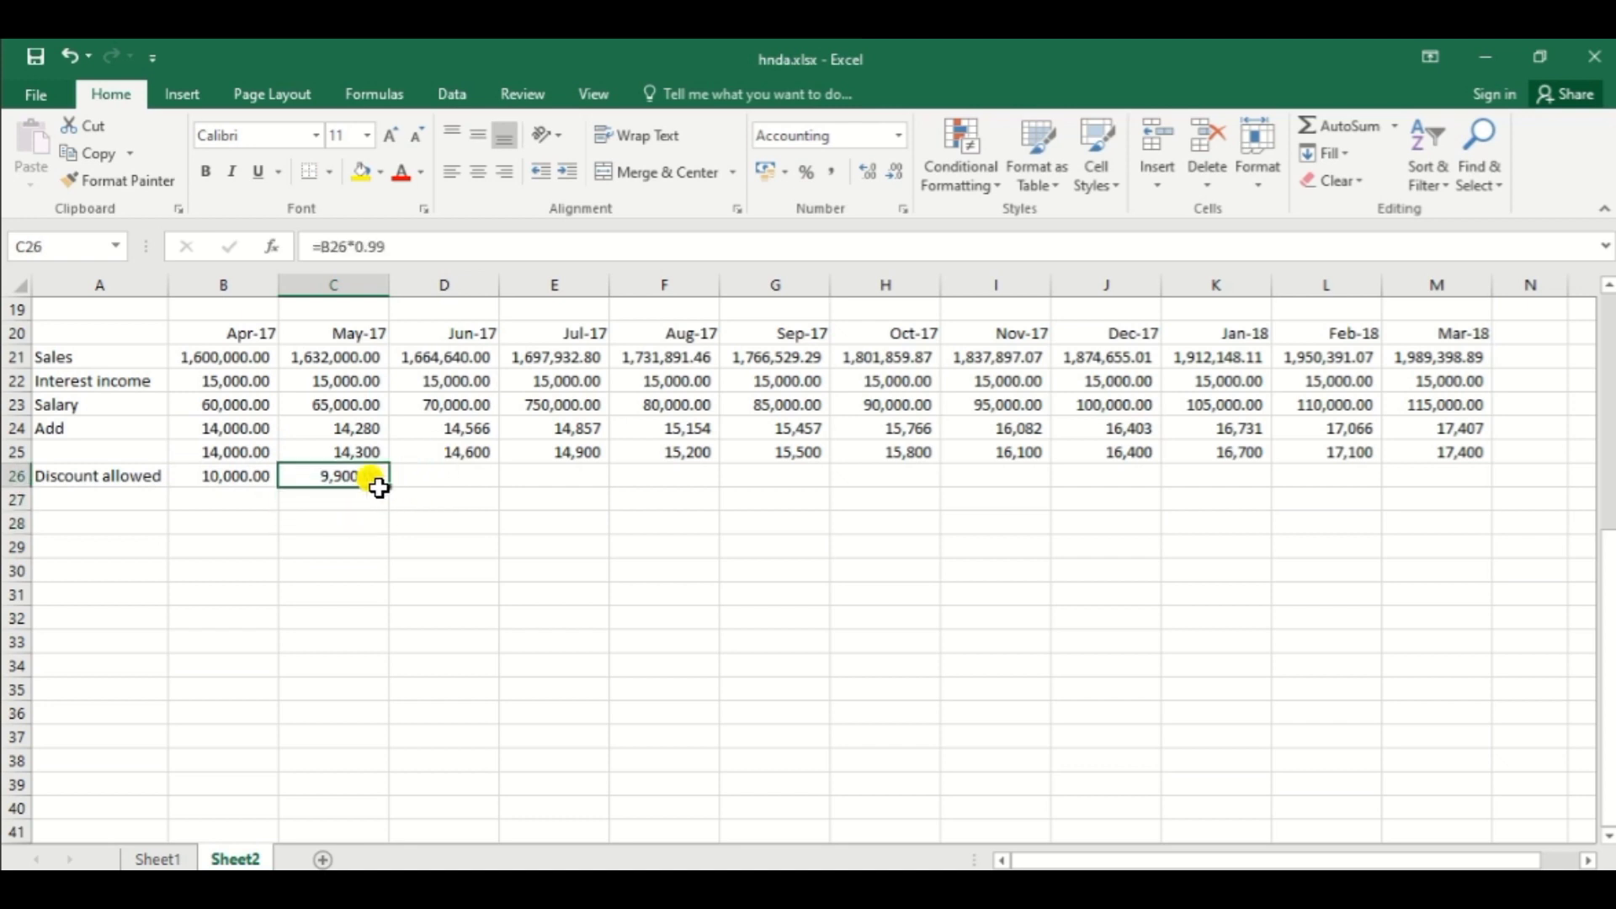
pyautogui.moveTo(388, 490); pyautogui.dragTo(1486, 476)
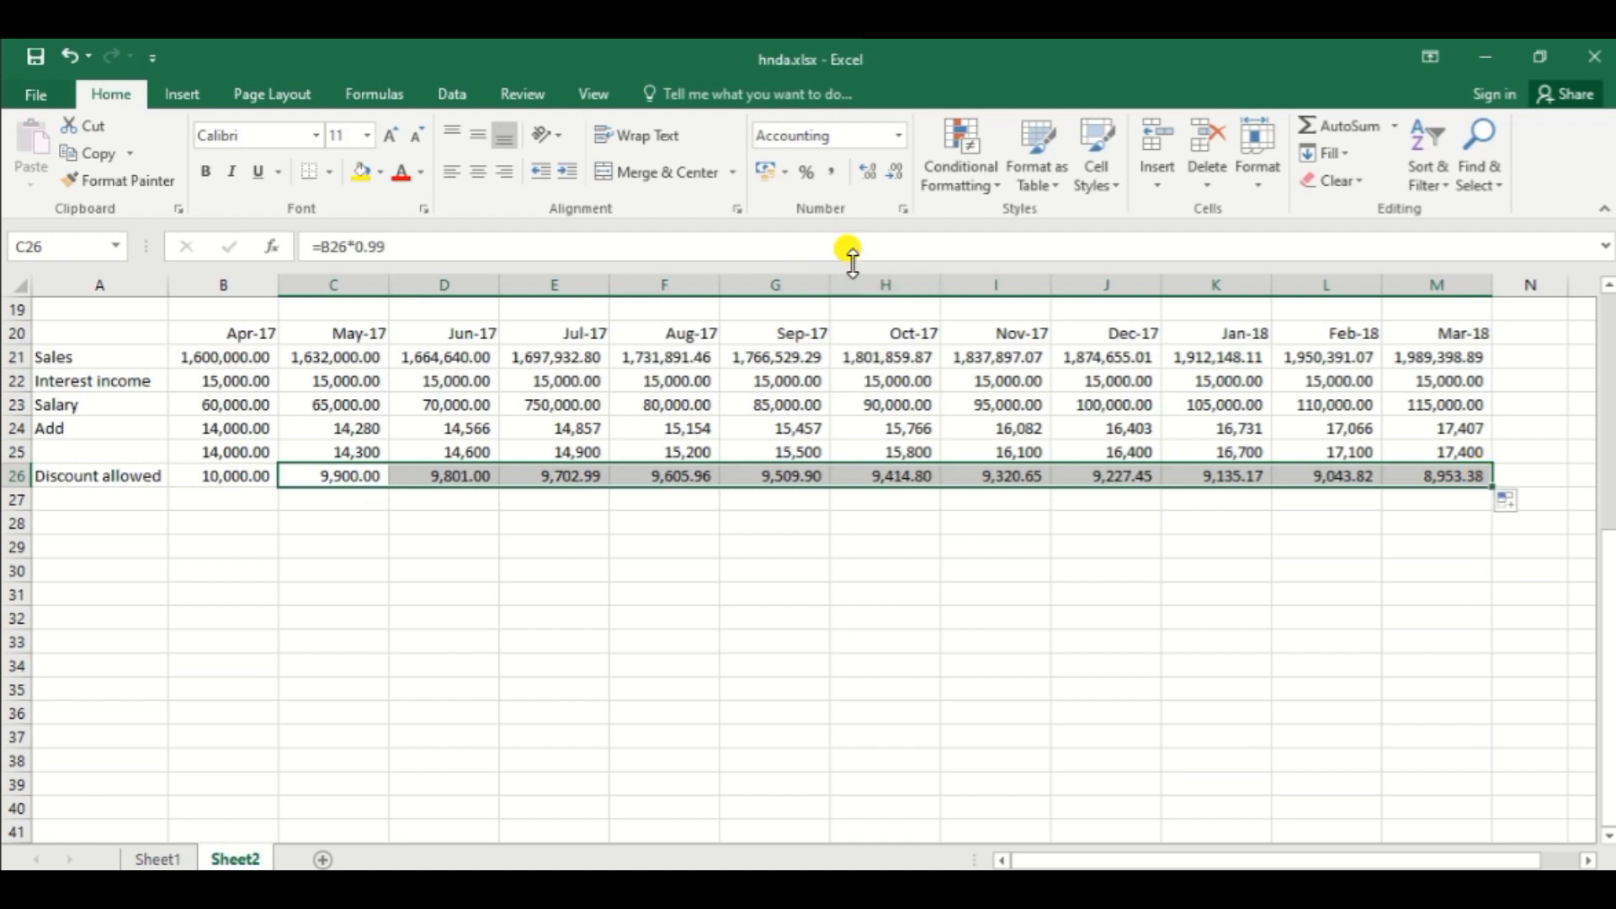
pyautogui.click(897, 176)
pyautogui.click(896, 177)
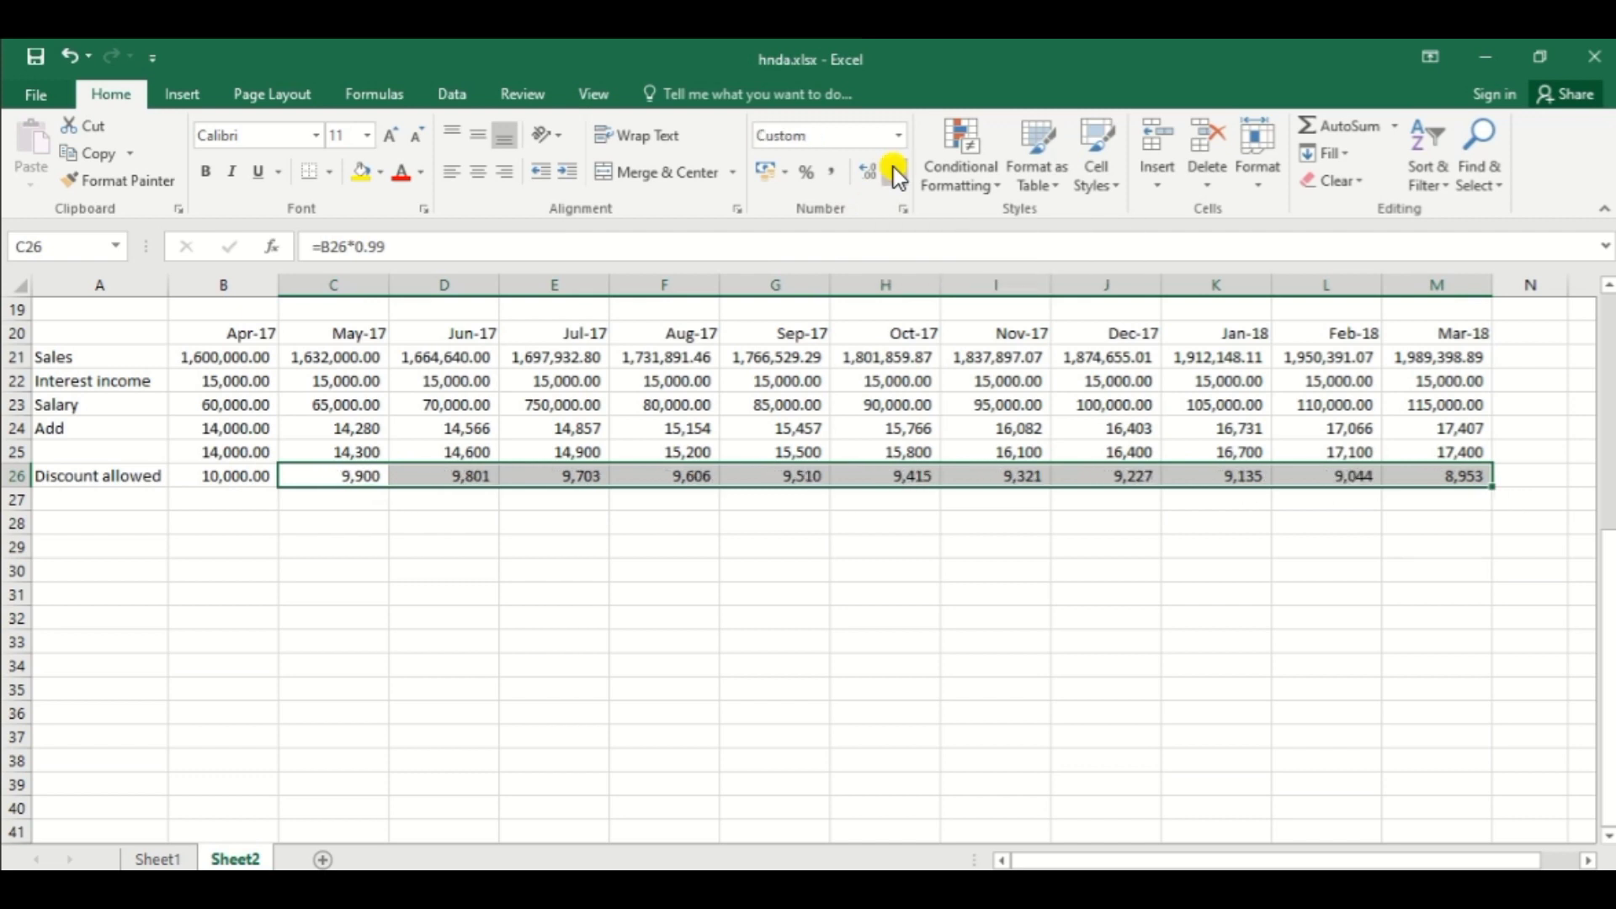
pyautogui.click(546, 597)
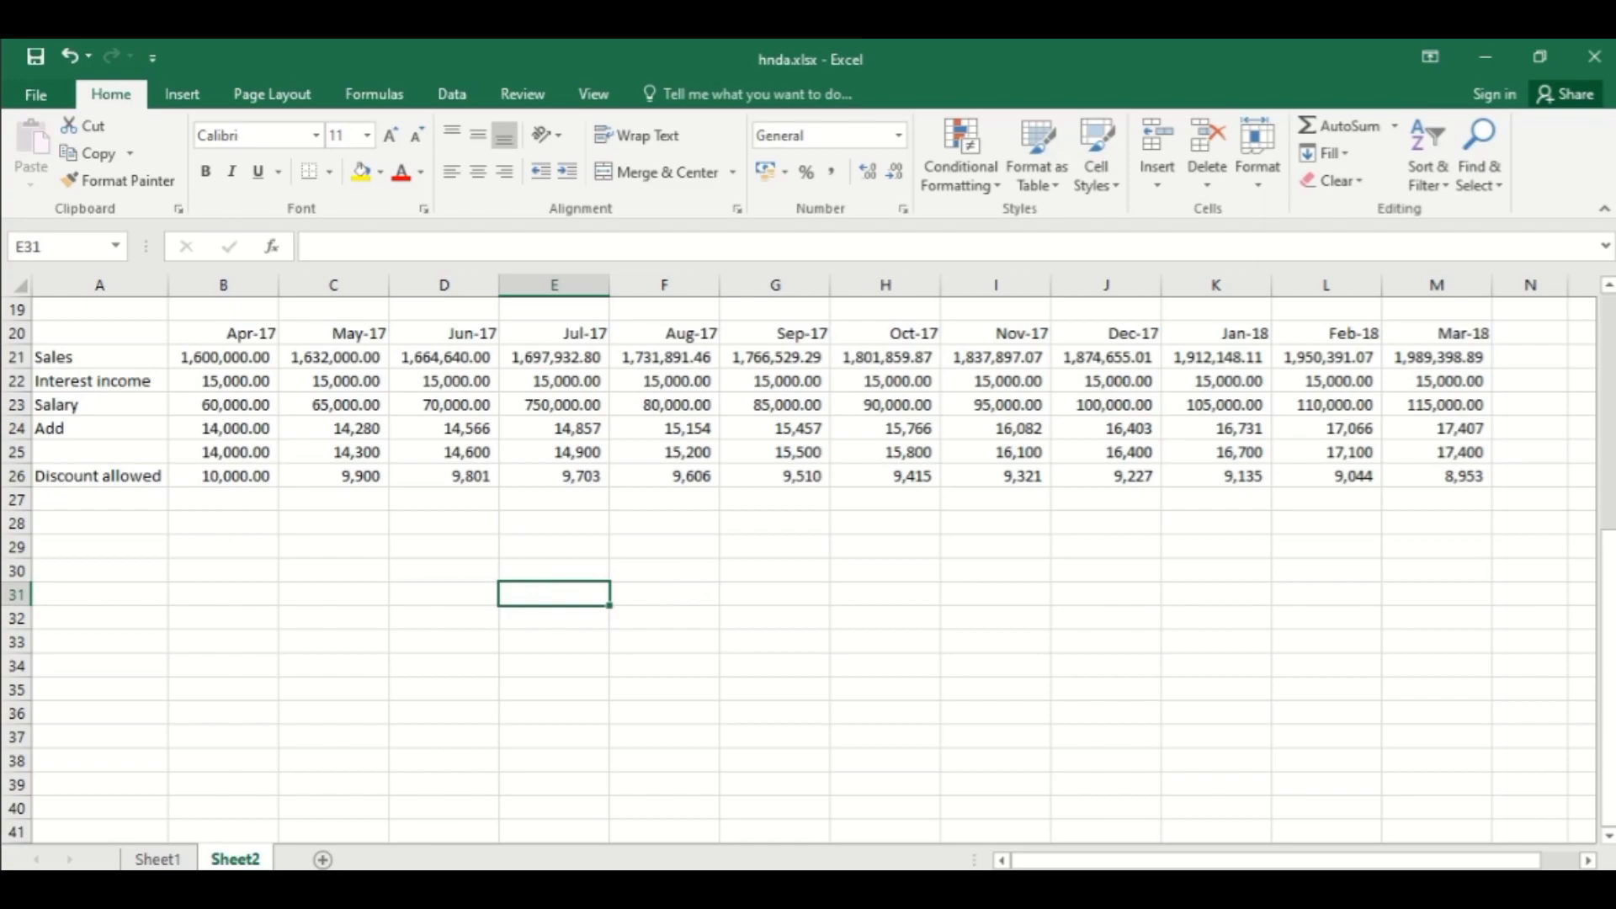
# Step: Check the budget details in the exam PDF and switch to Peachtree Accounting
pyautogui.hotkey('alt', 'Tab')
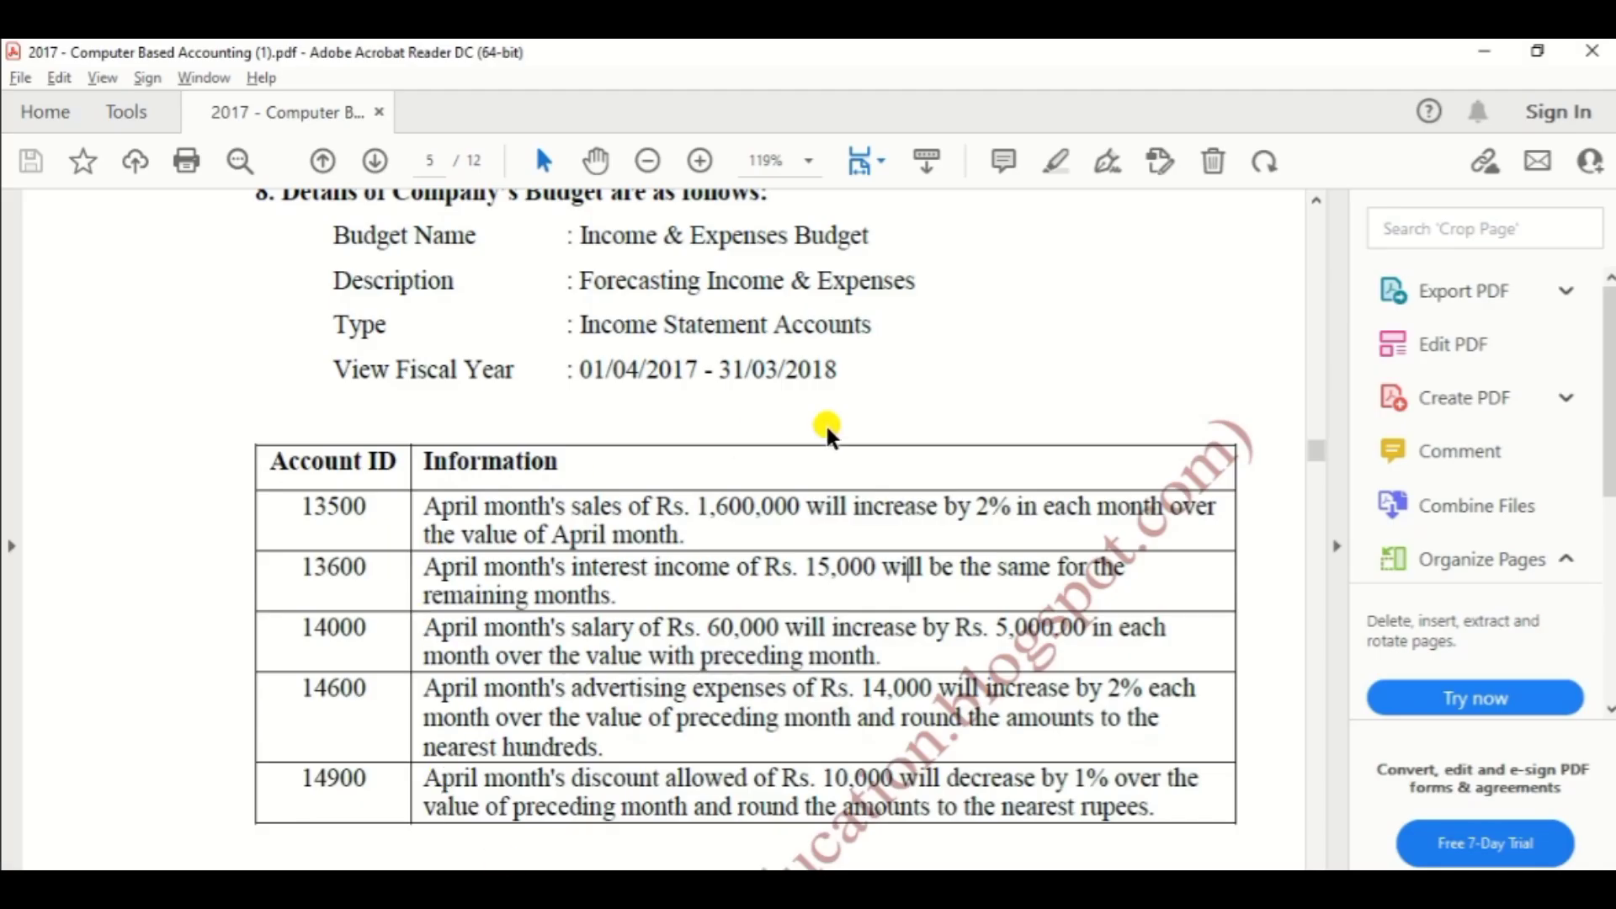
pyautogui.hotkey('alt', 'Tab')
pyautogui.press('Tab')
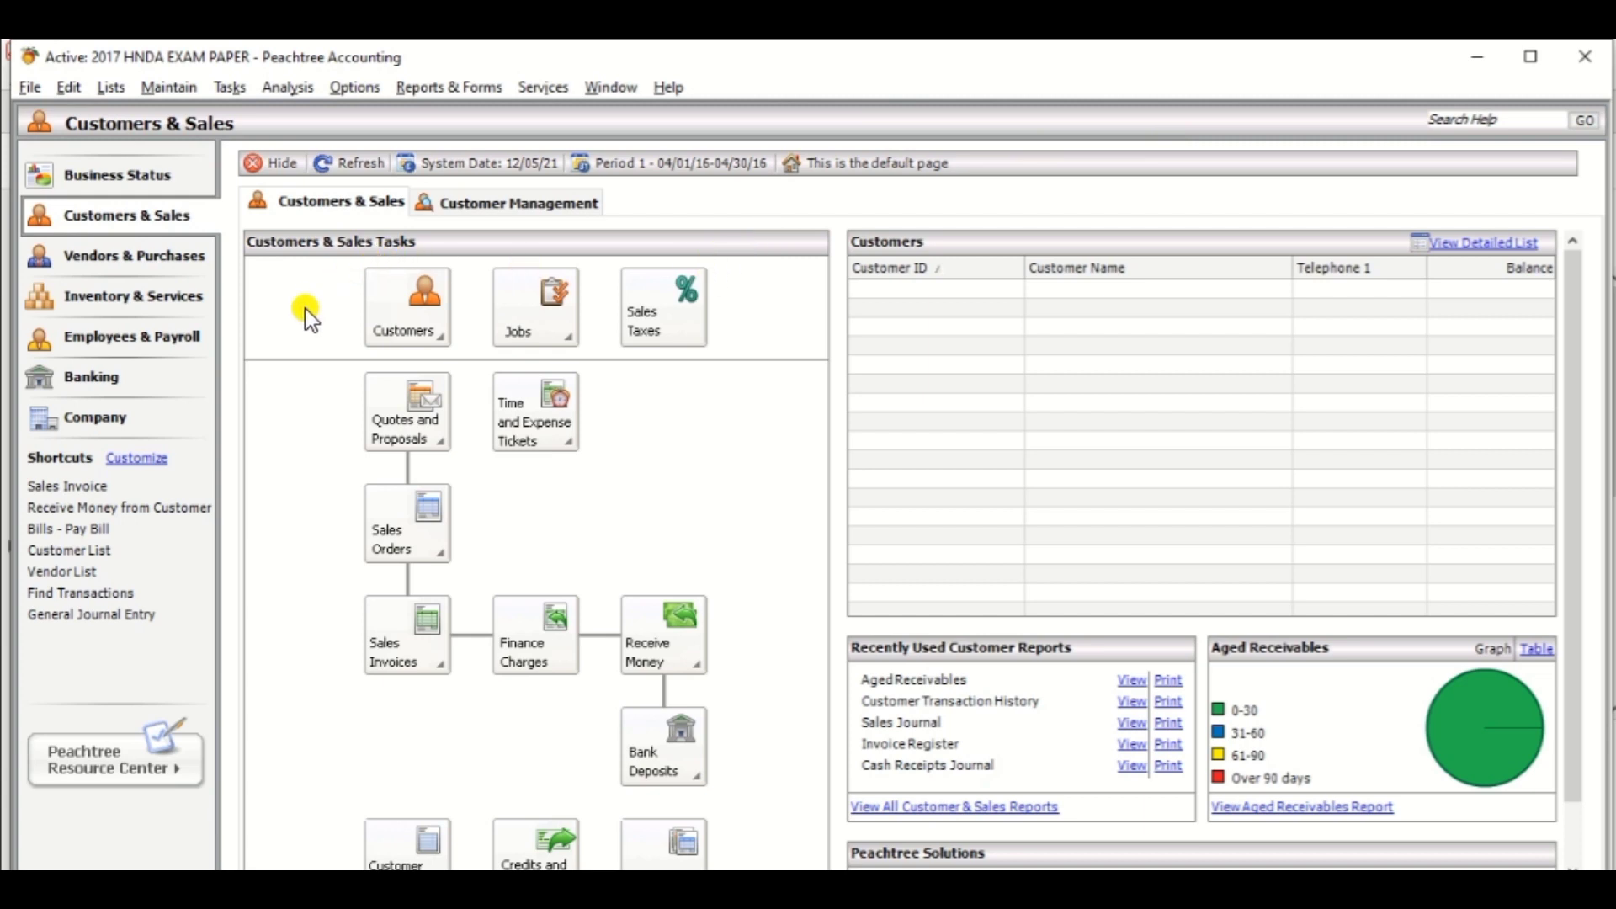
# Step: View the Maintain Budgets window with its income statement accounts, and close it
pyautogui.click(159, 87)
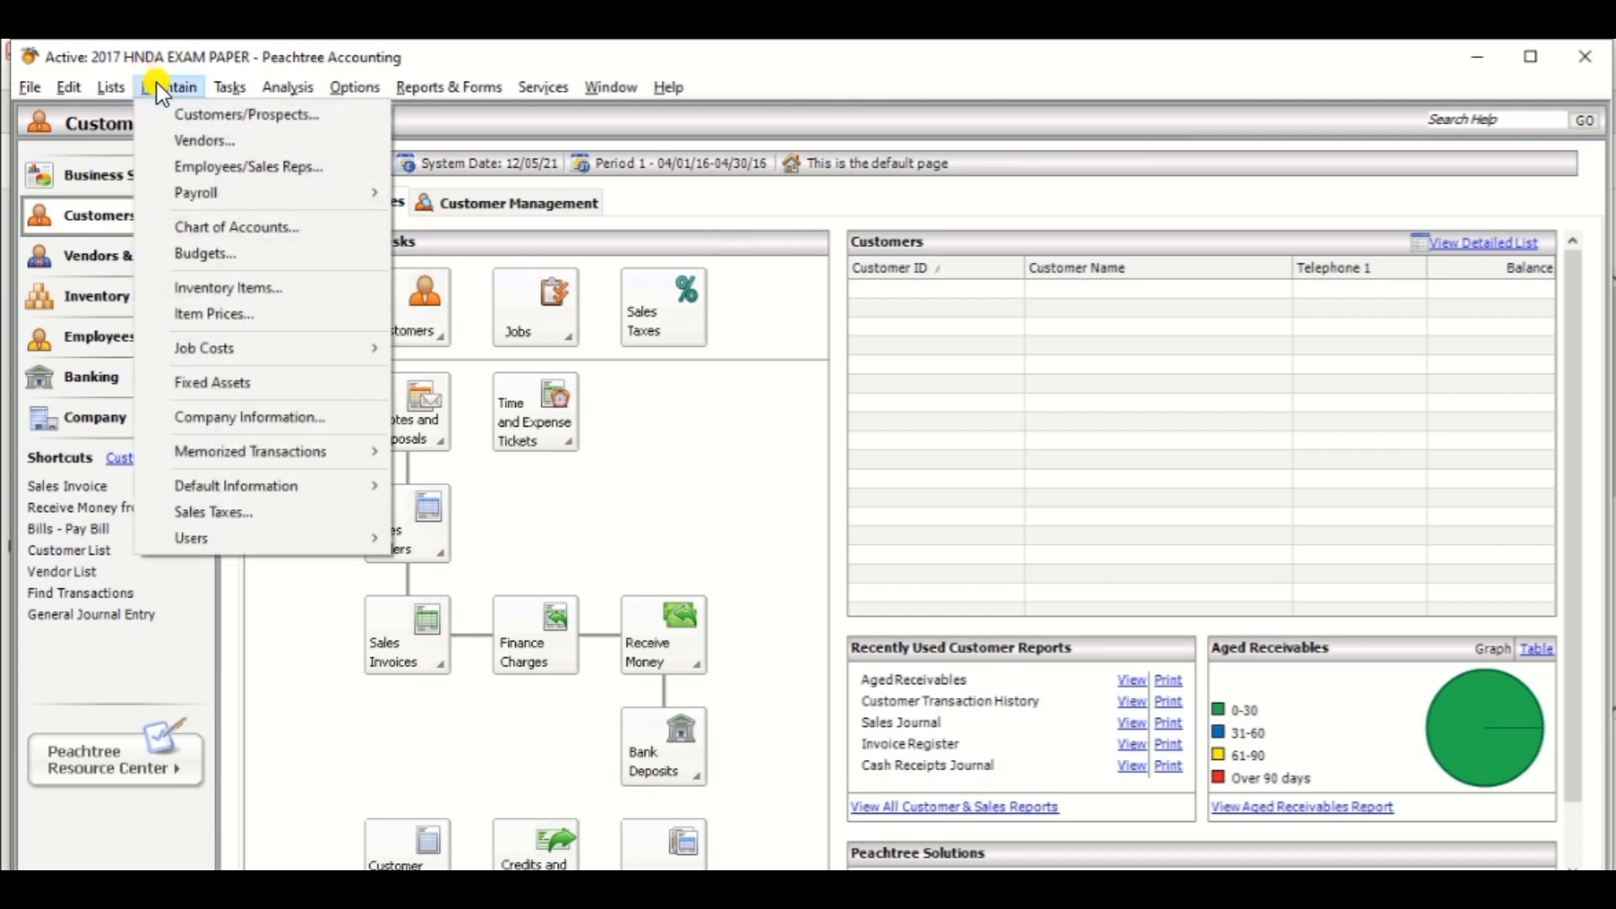
pyautogui.click(201, 253)
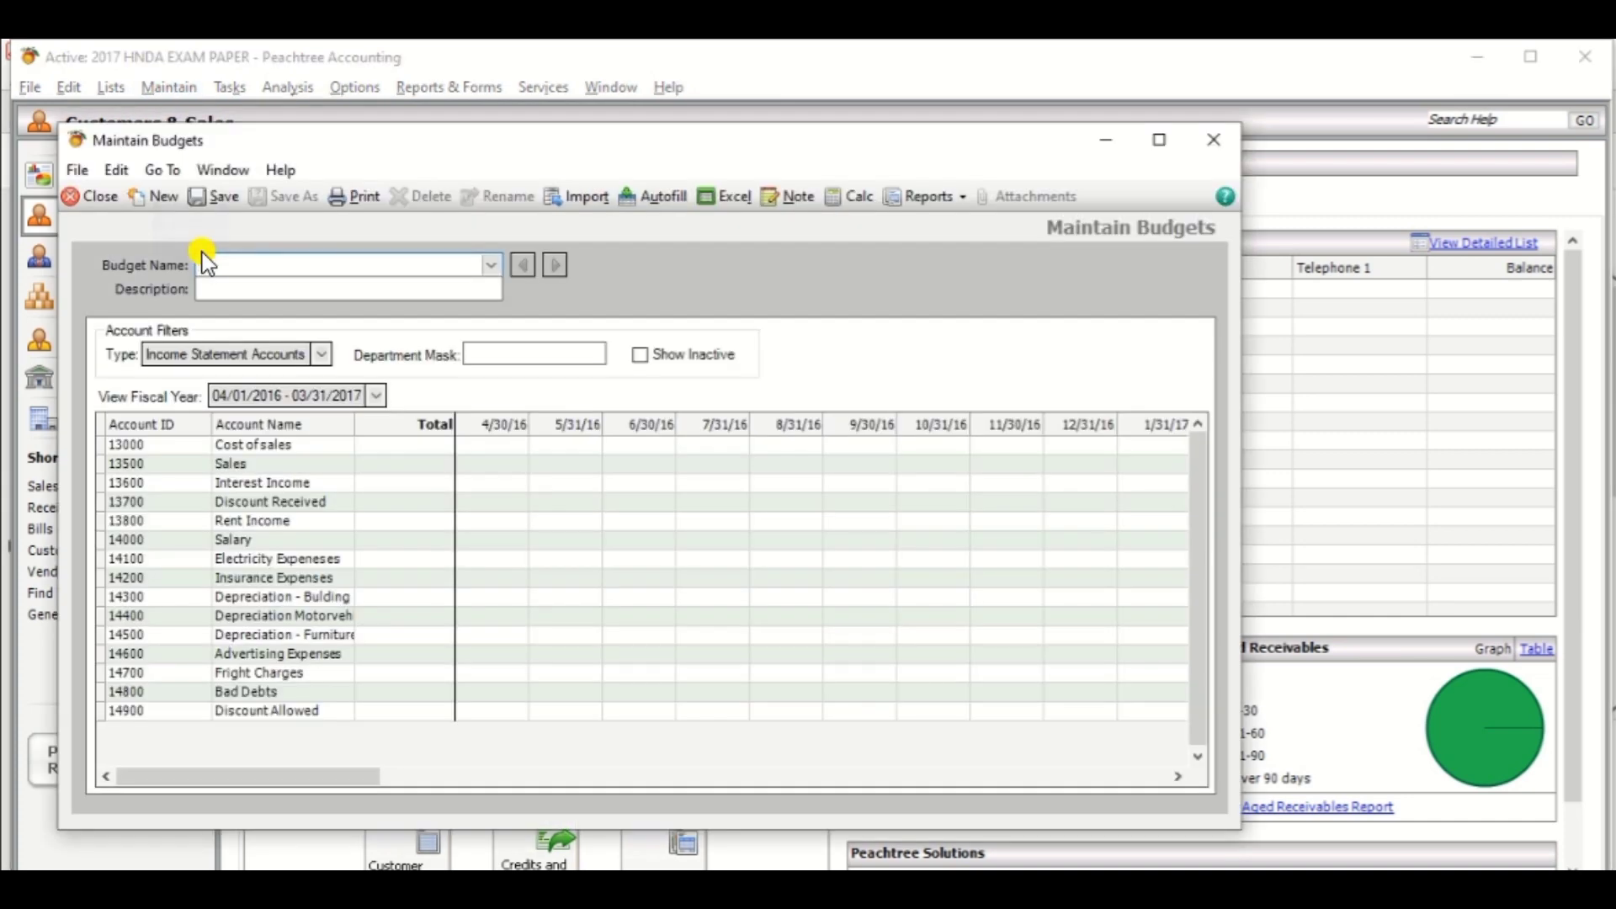
pyautogui.click(1211, 141)
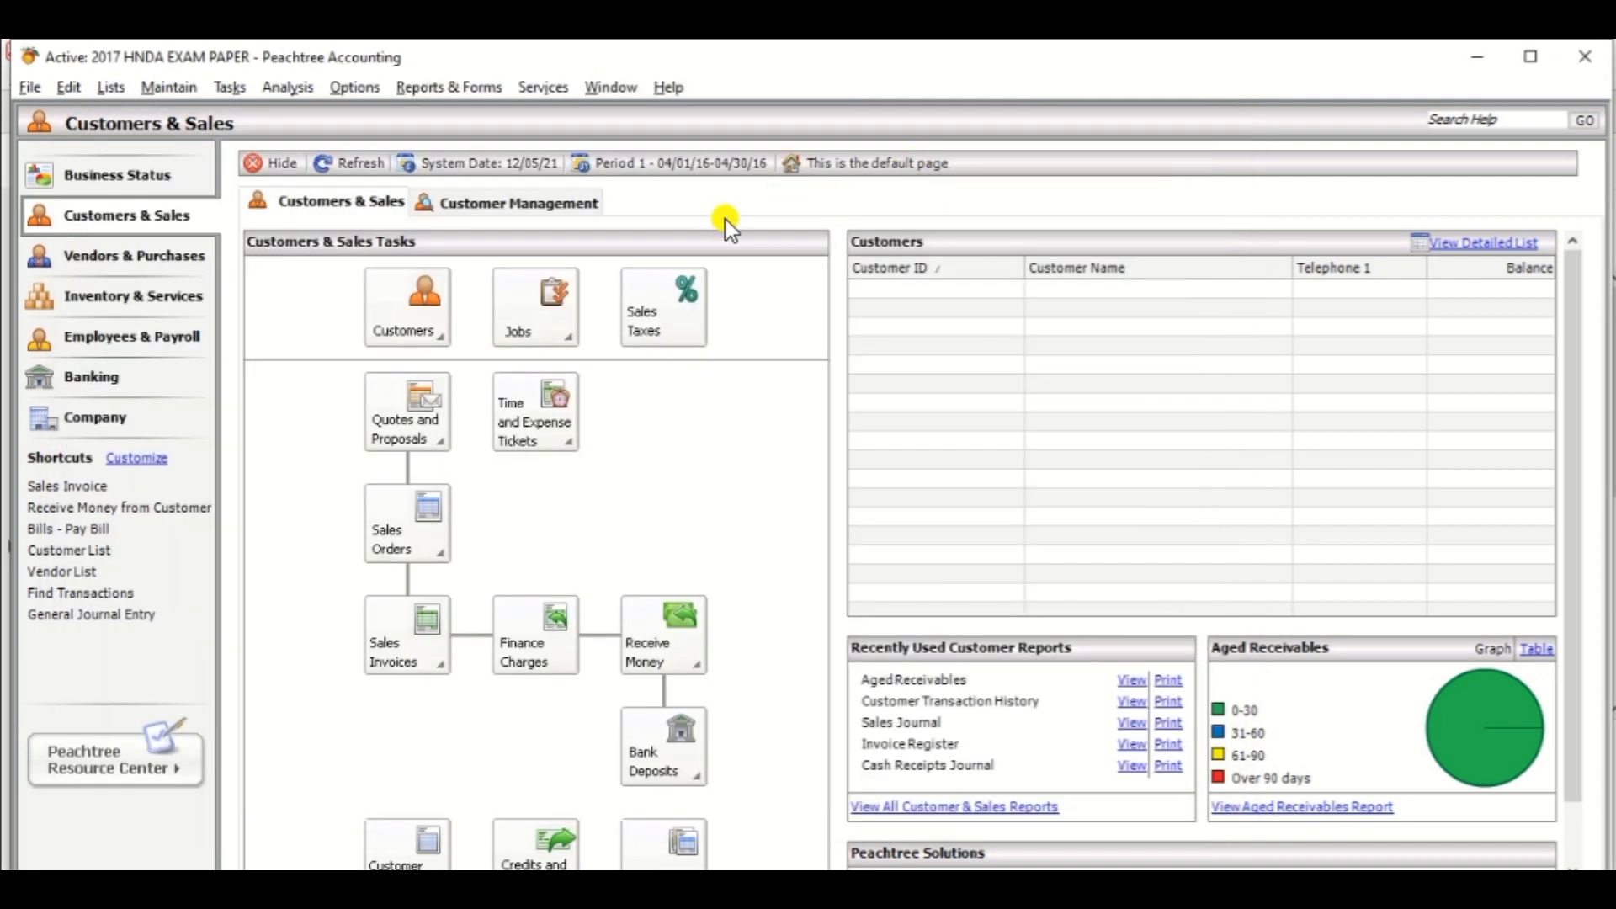
# Step: Start a new budget from the company's analysis tools, cancel its creation and close the budget window
pyautogui.click(105, 415)
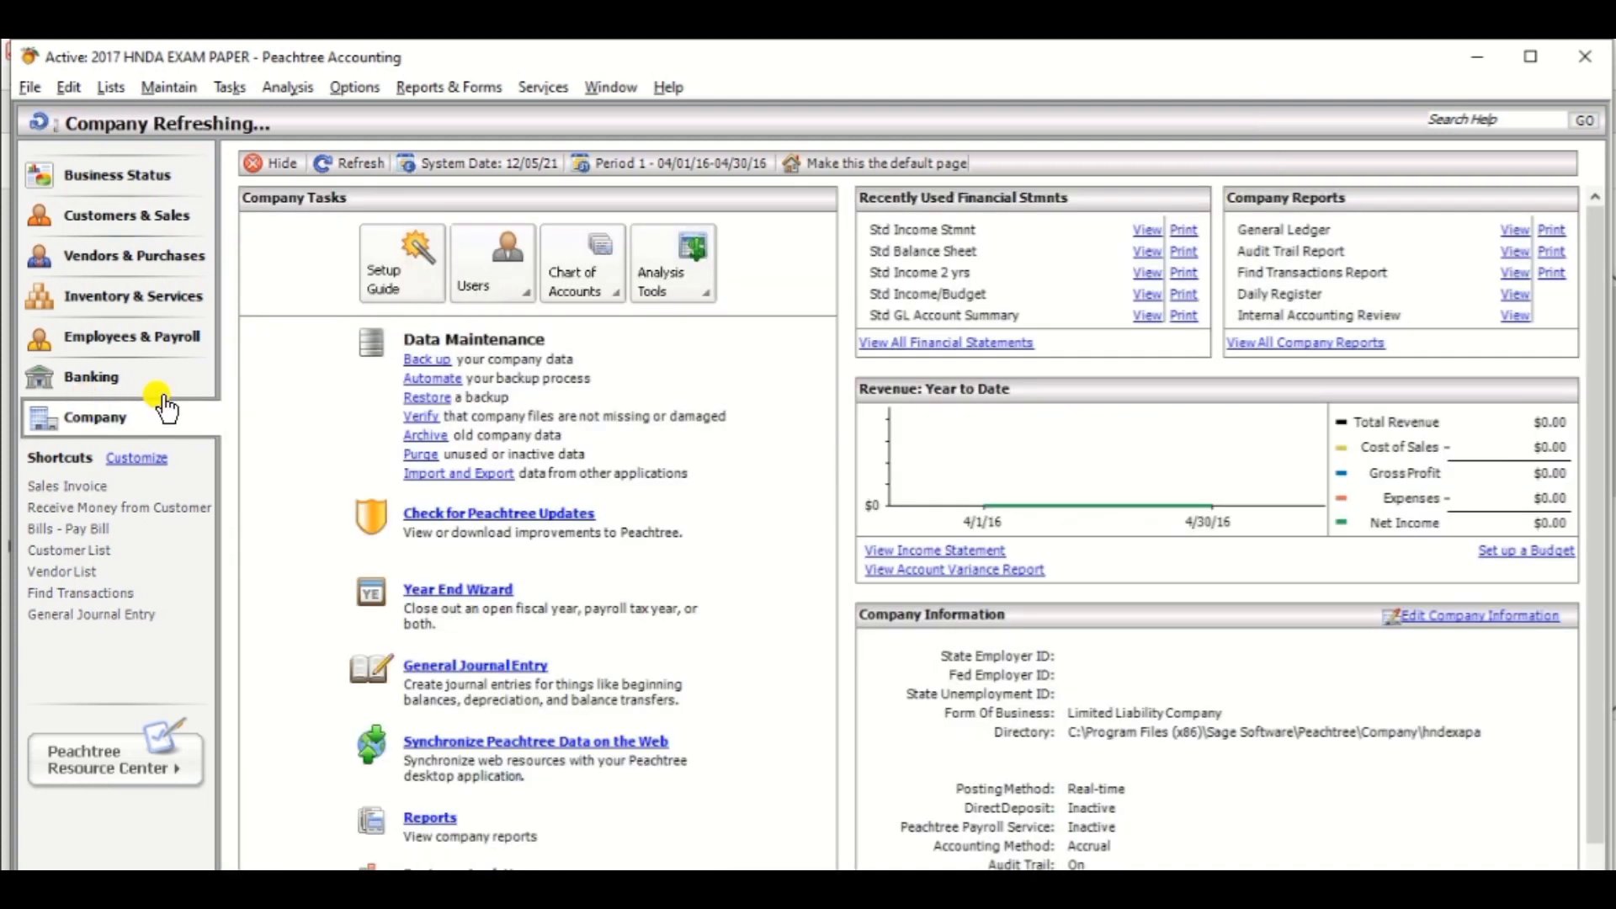
pyautogui.click(692, 284)
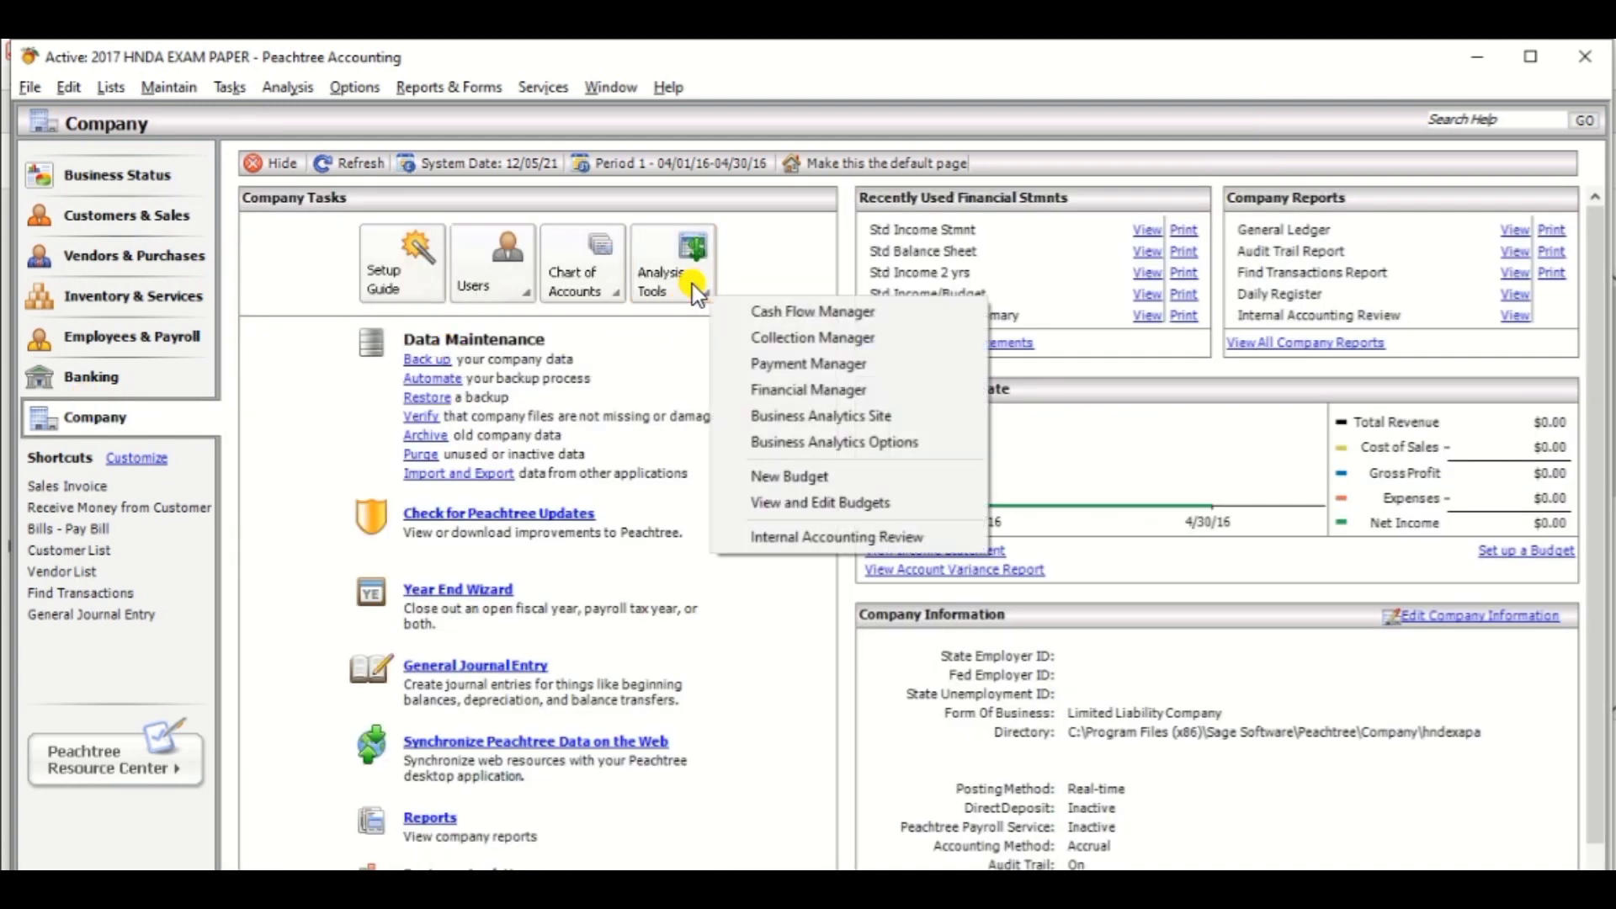
pyautogui.click(795, 477)
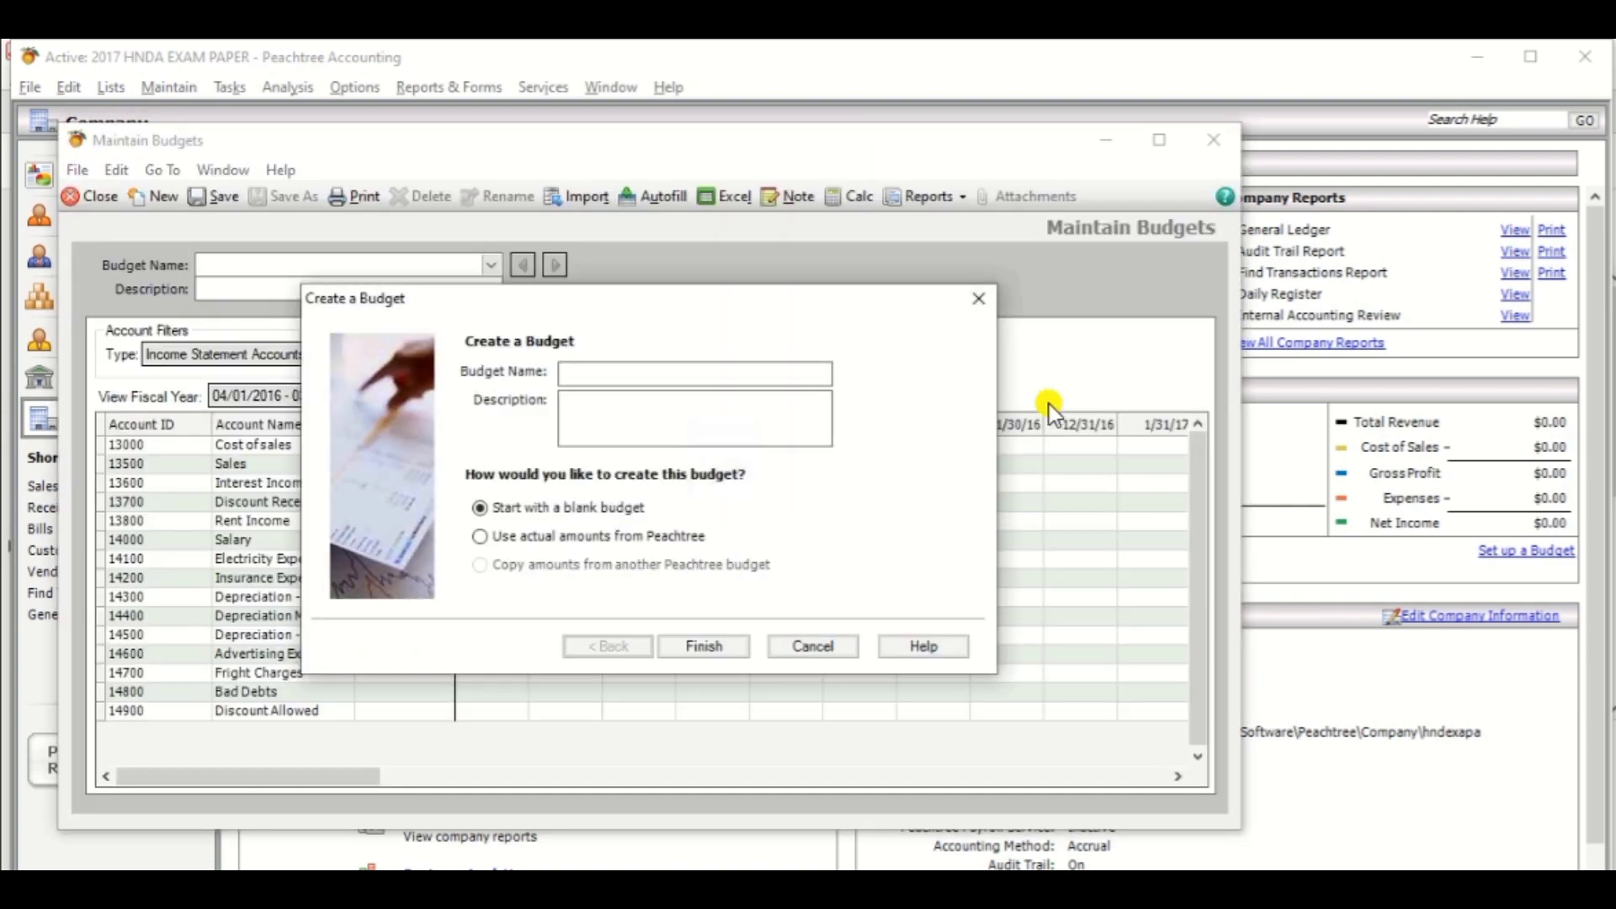
pyautogui.click(813, 650)
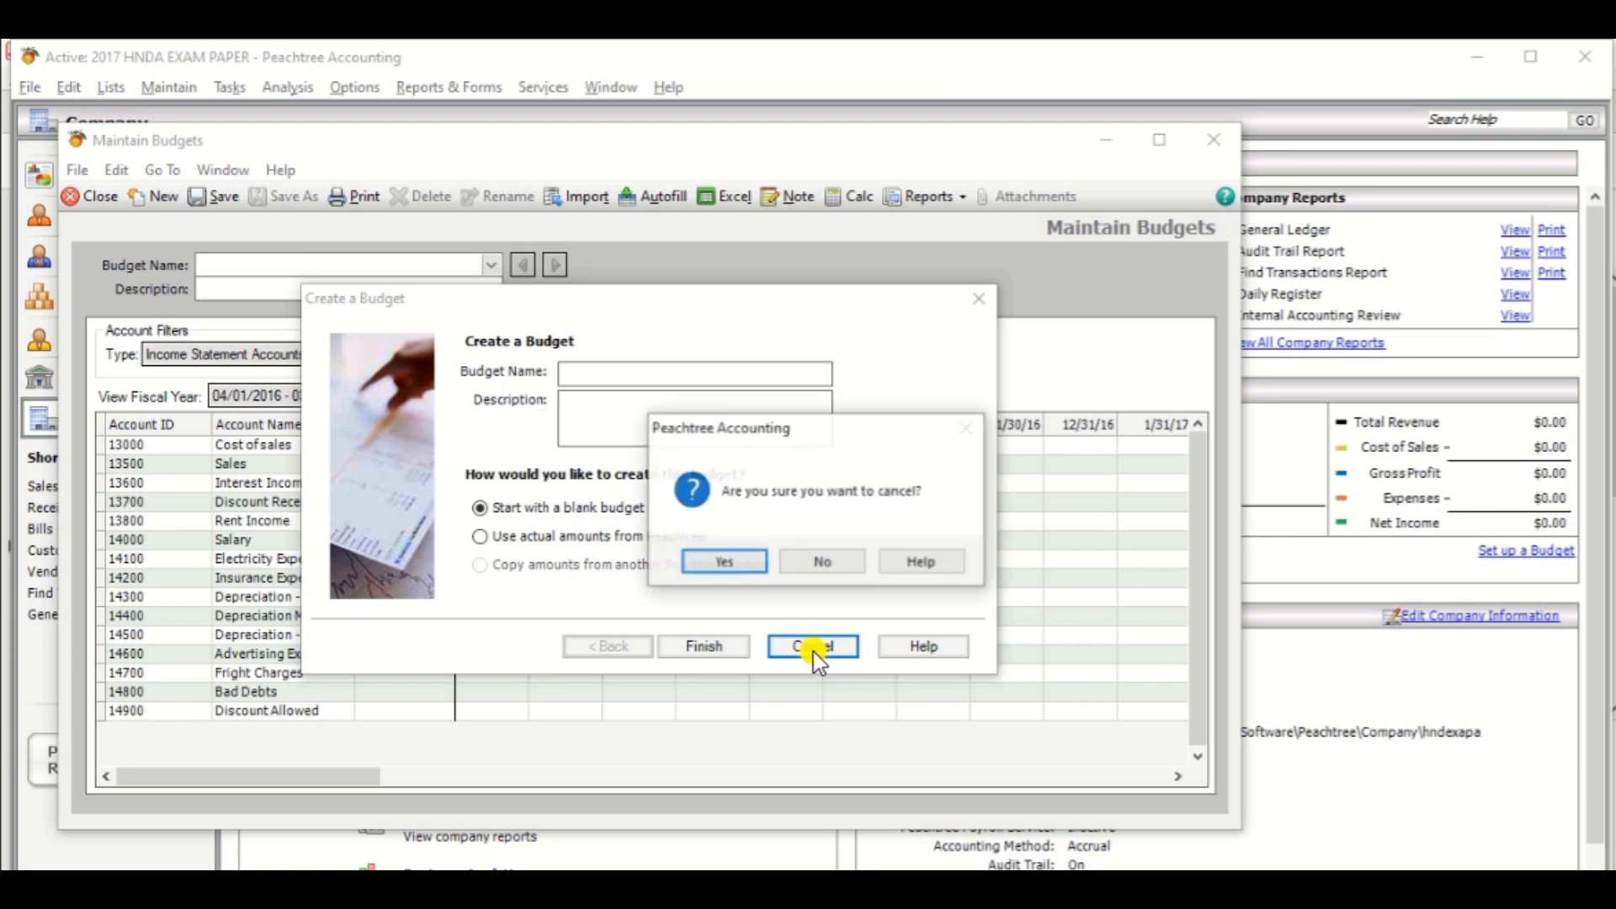
pyautogui.click(739, 562)
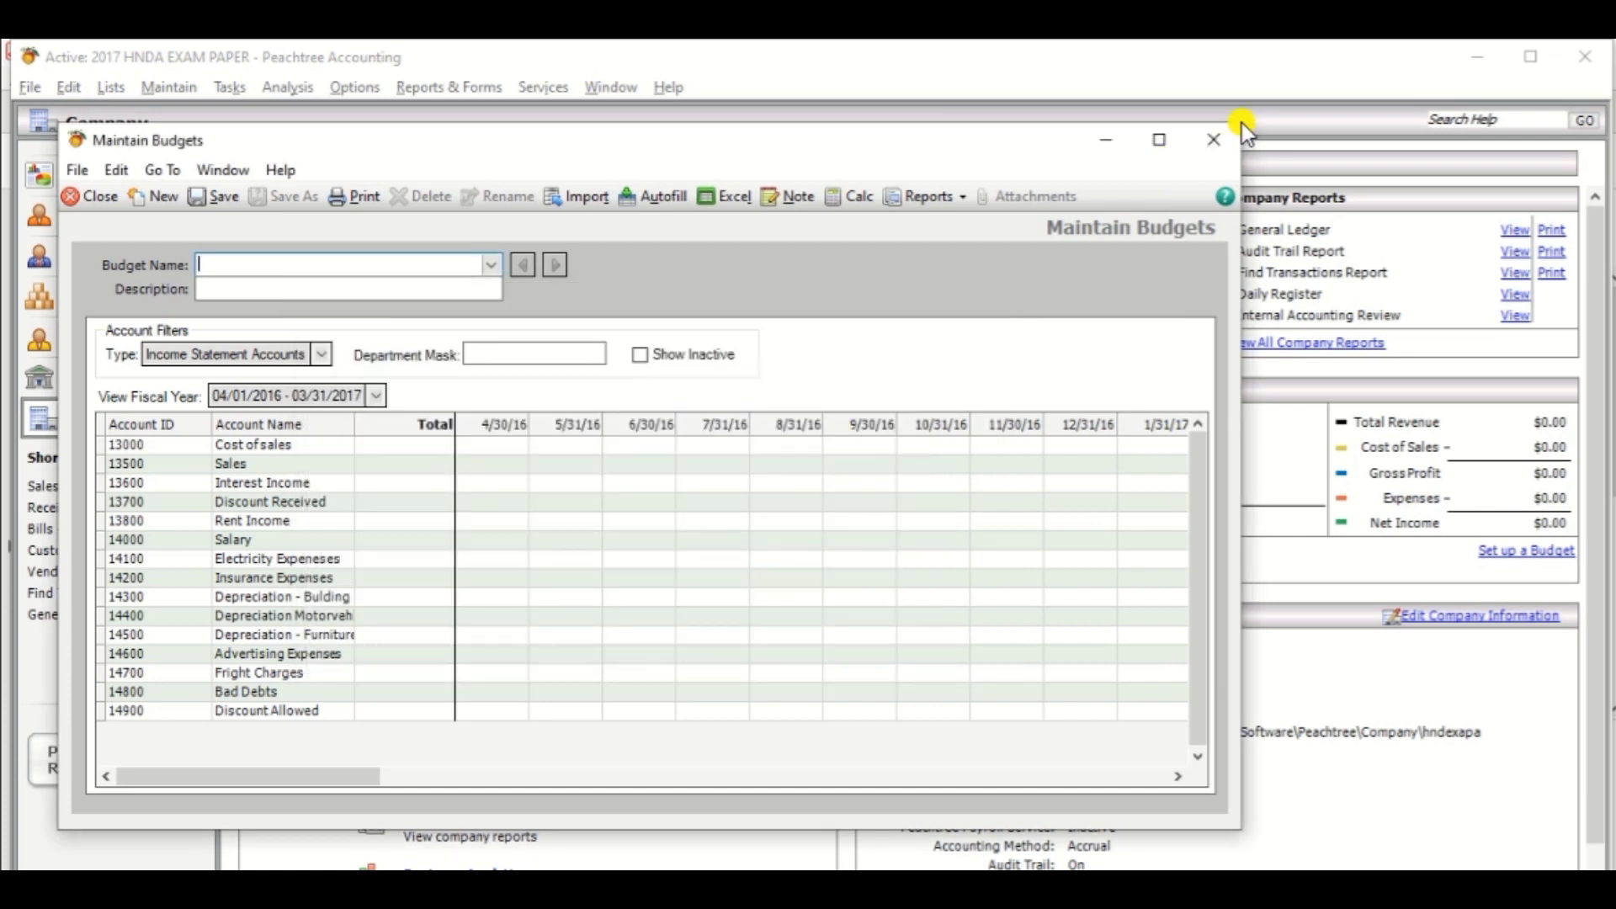
pyautogui.click(1216, 145)
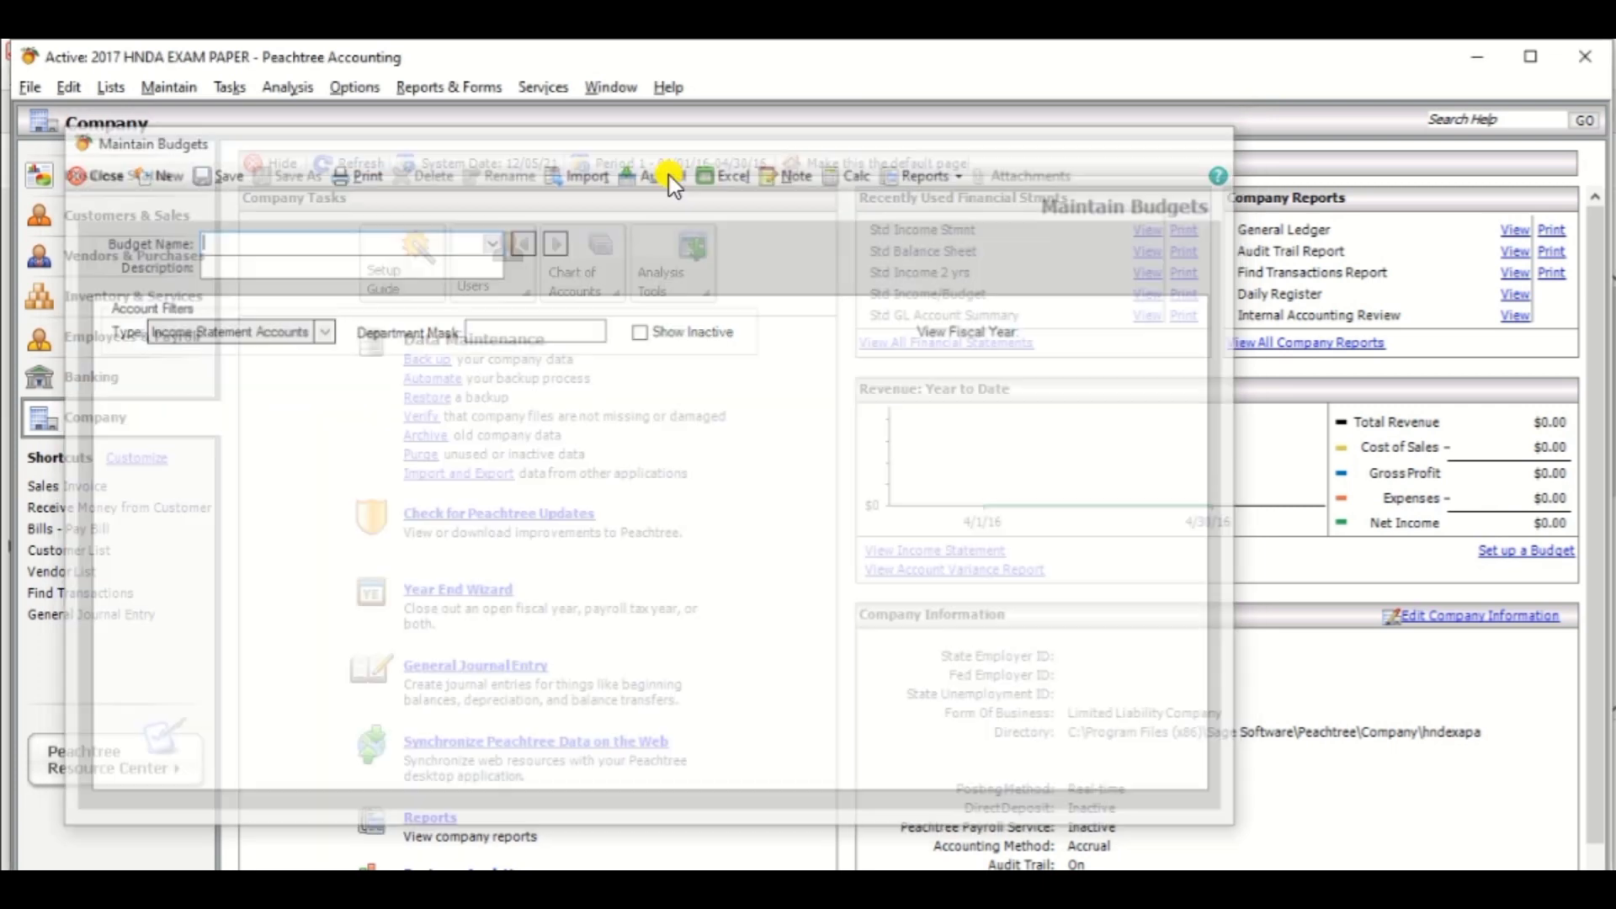
# Step: Reopen the Maintain Budgets window and dismiss it without entering a budget
pyautogui.click(155, 80)
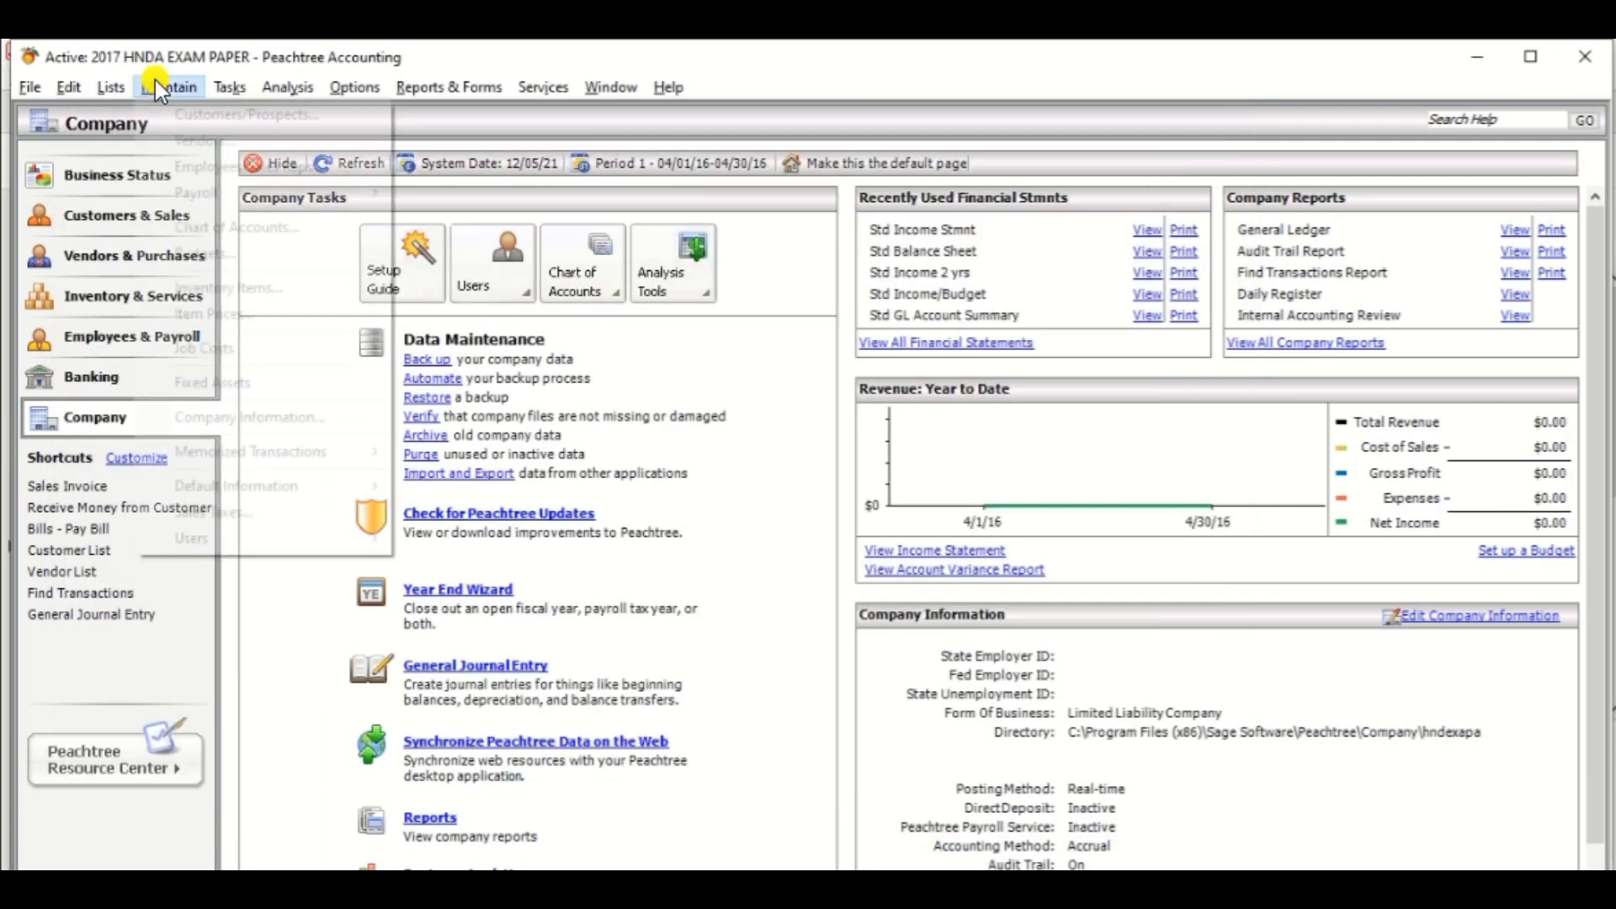
pyautogui.click(169, 264)
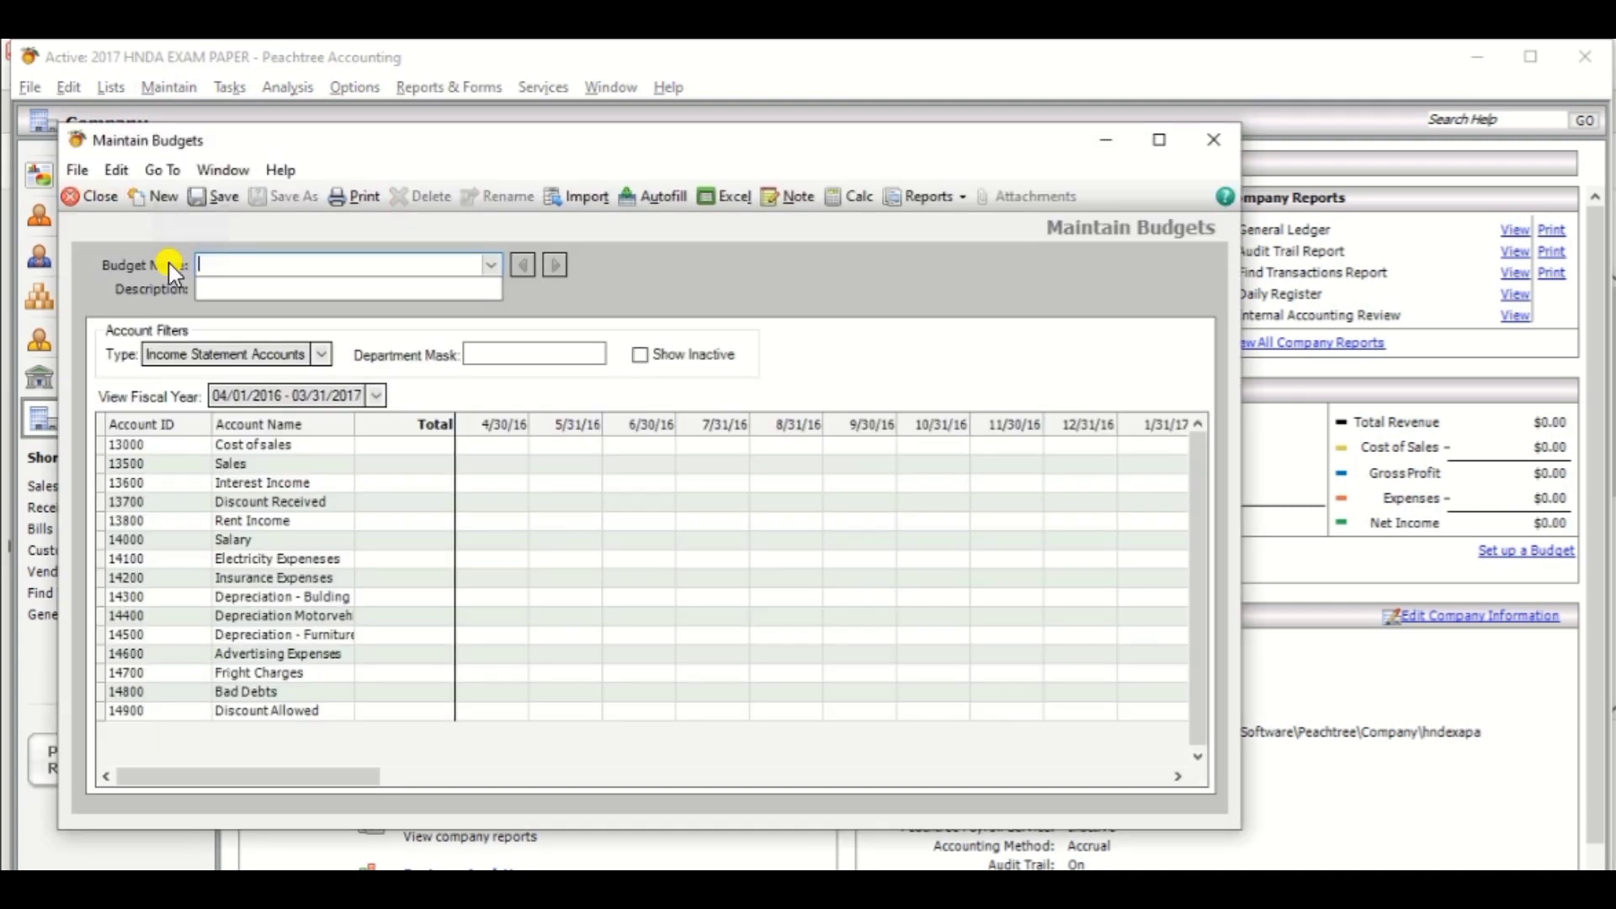
pyautogui.press('Escape')
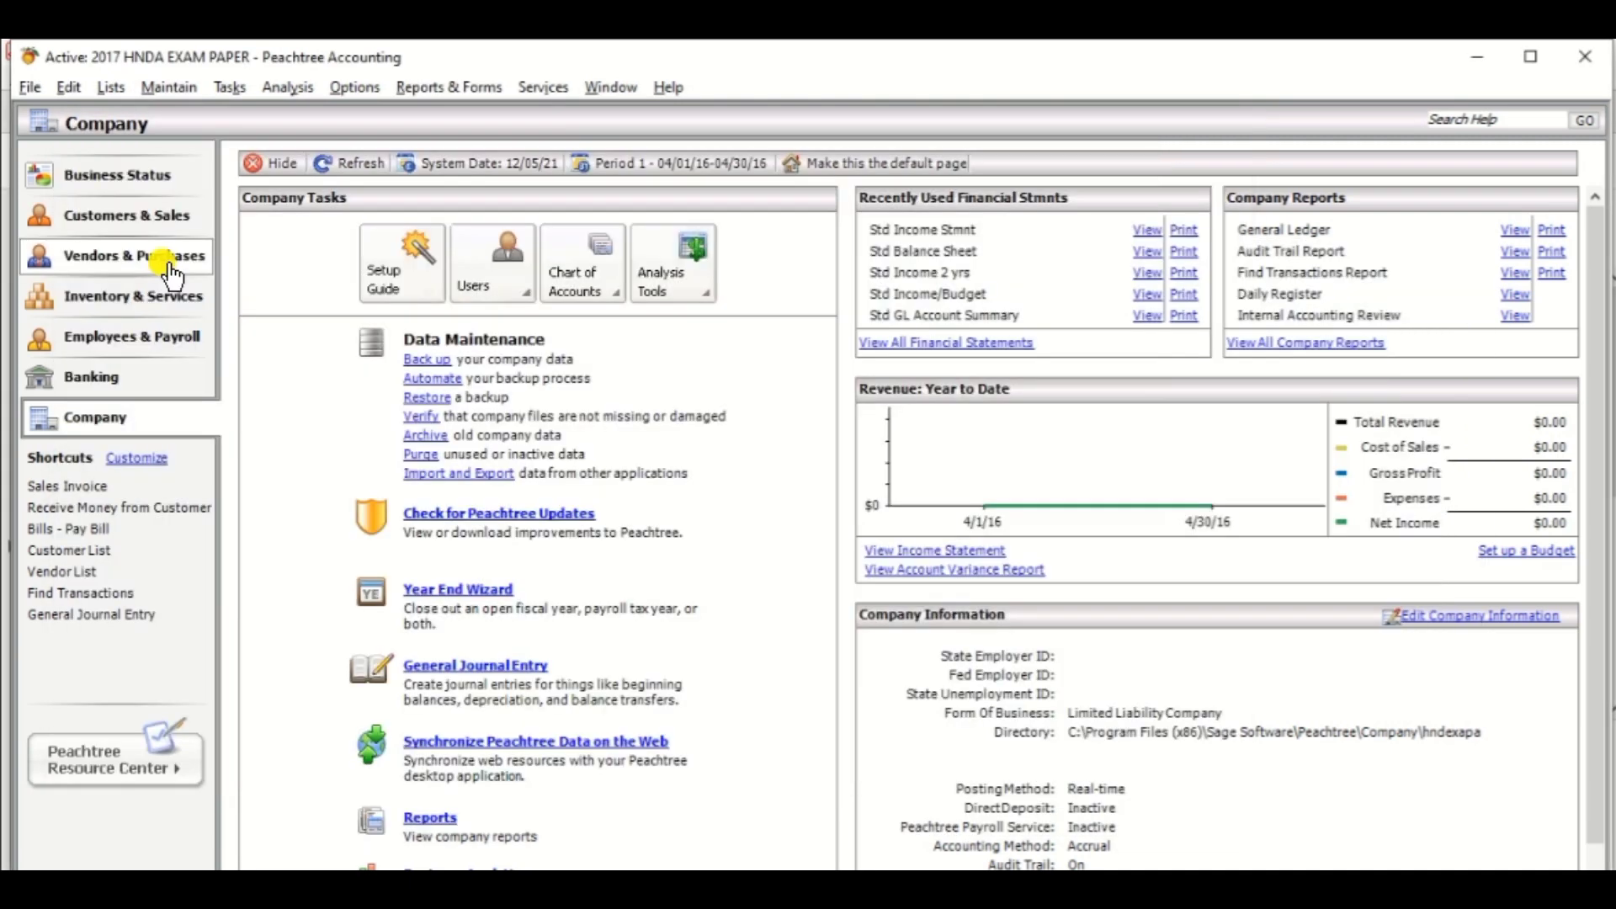
# Step: Check the budget name in the exam PDF and name the new budget INCOME AND EXPENSE BUDGET in Peachtree's Maintain Budgets window
pyautogui.hotkey('alt', 'Tab')
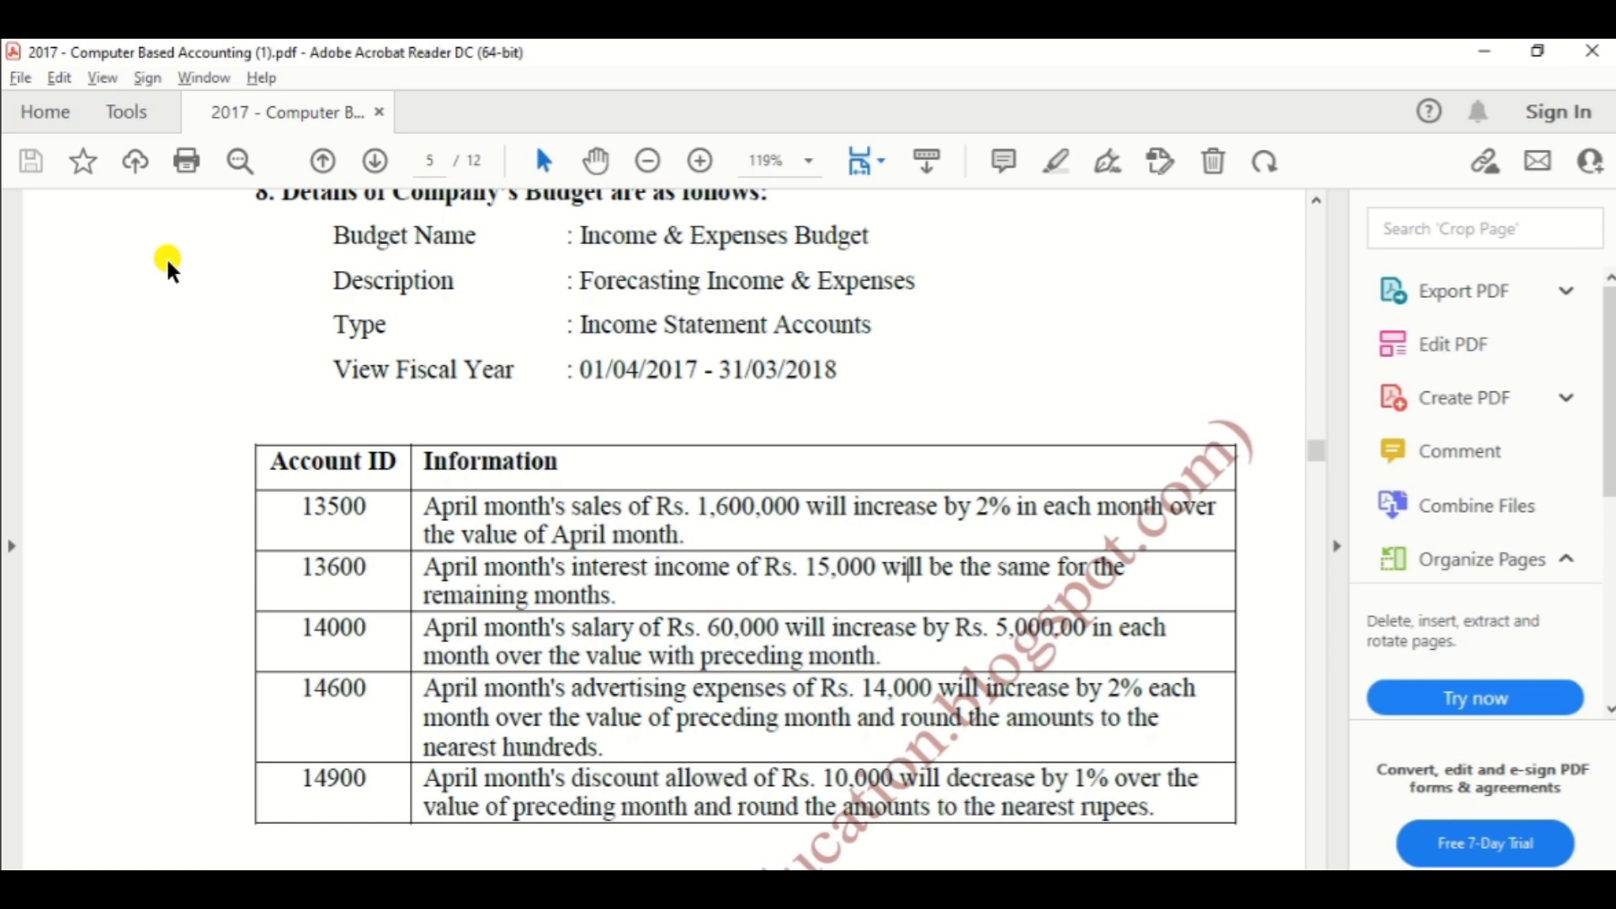
pyautogui.hotkey('alt', 'Tab')
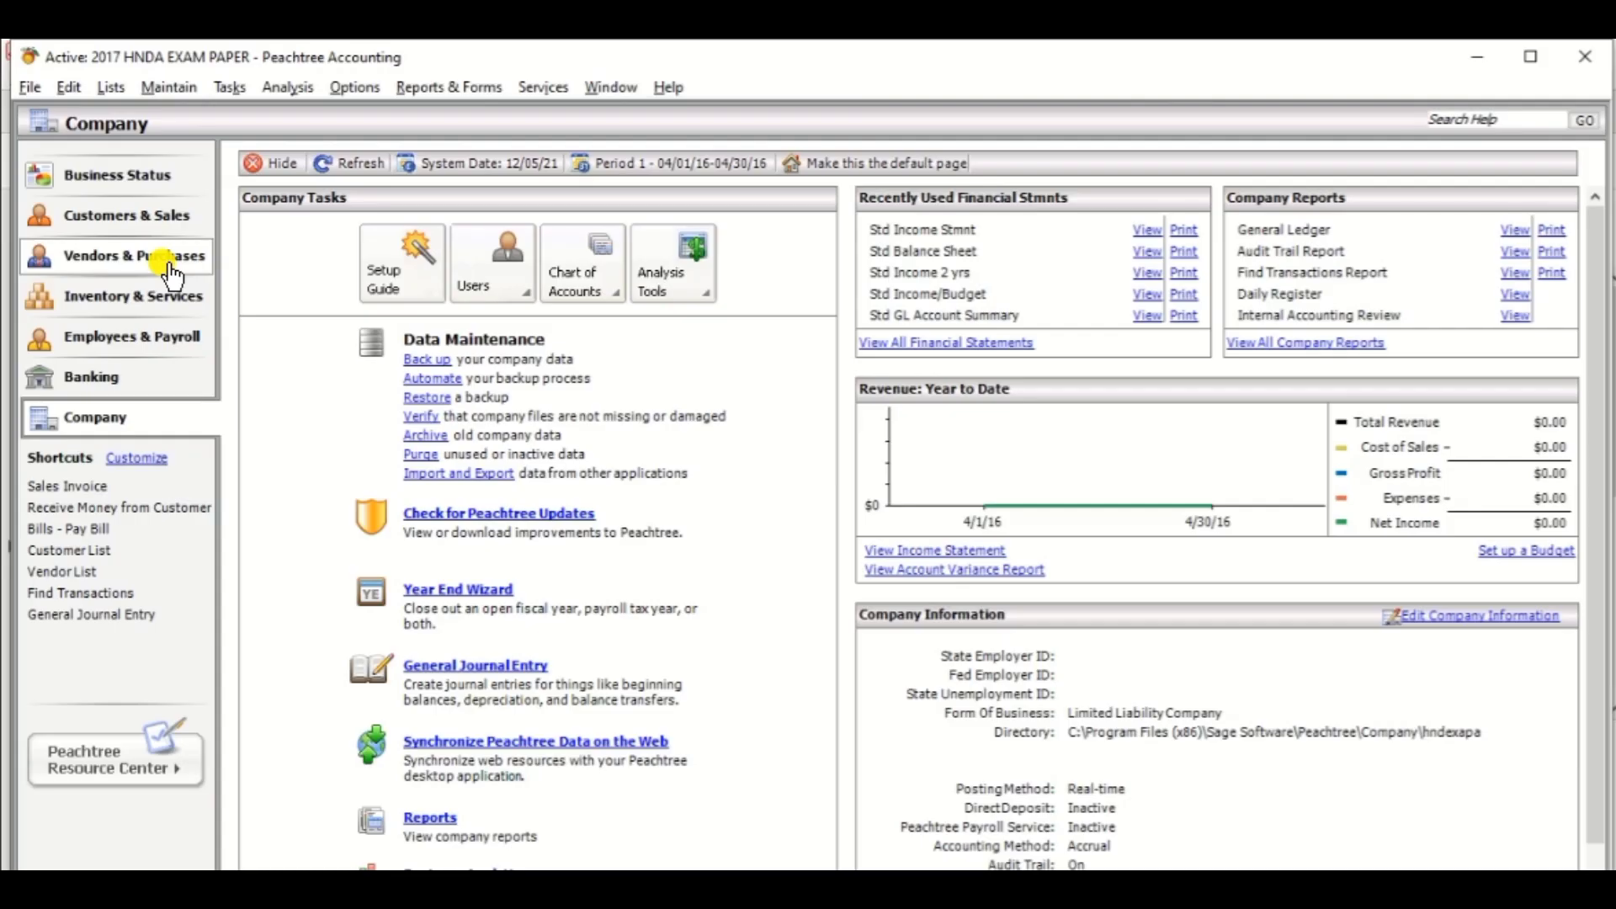
pyautogui.hotkey('alt', 'Tab')
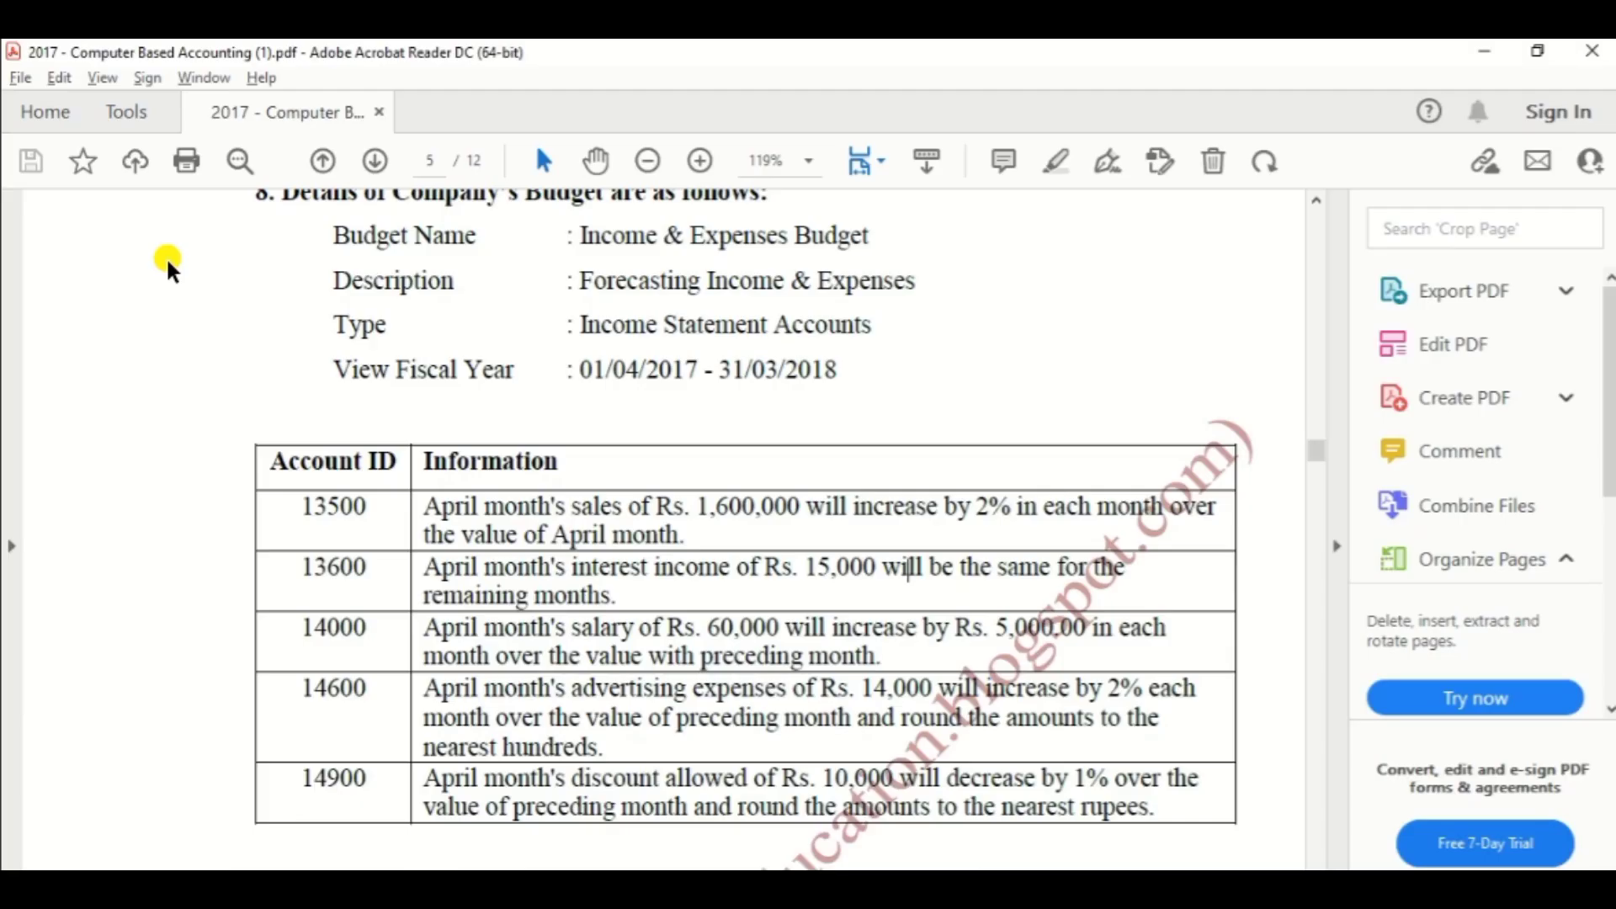
pyautogui.hotkey('alt', 'Tab')
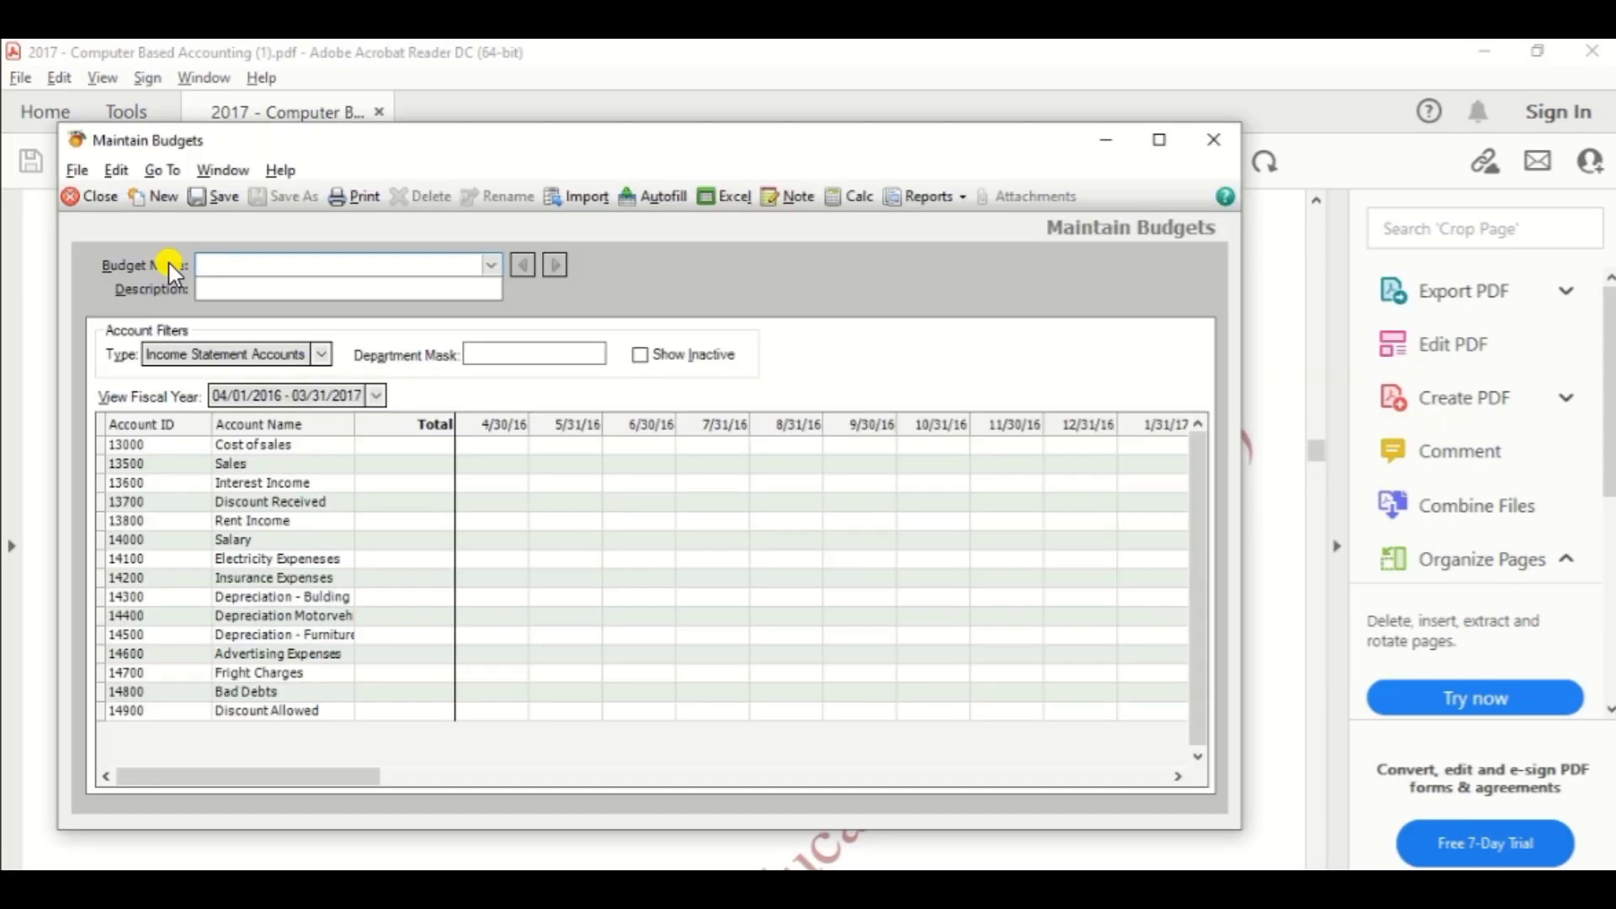
pyautogui.write('INCOME AND EXPENSE BUDGET')
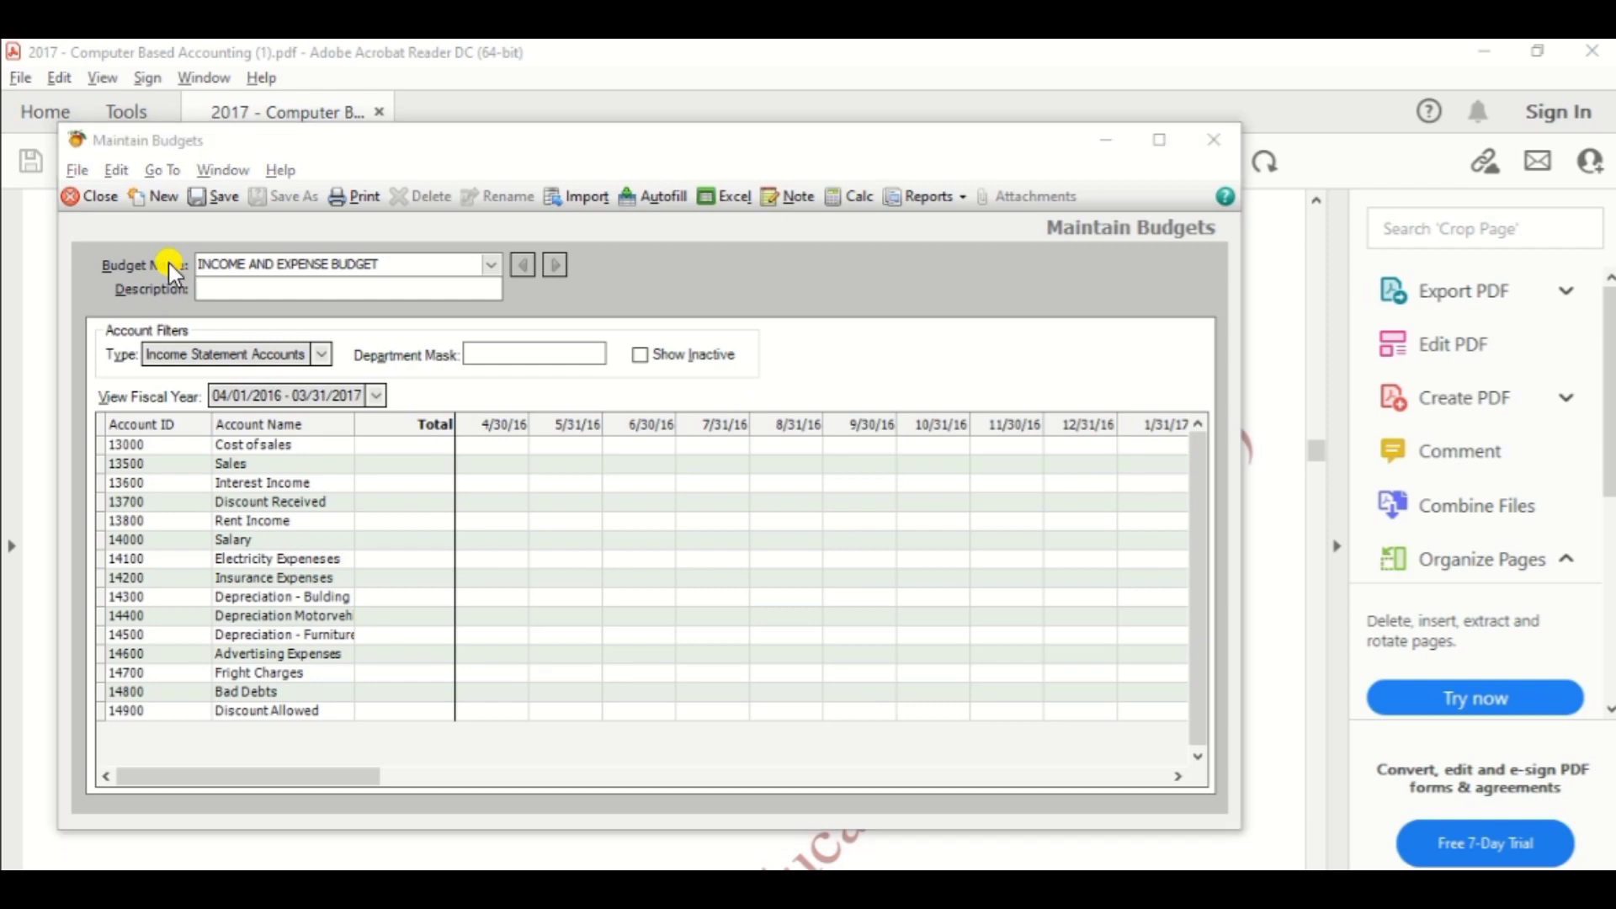
# Step: Check the description in the exam PDF and describe the budget as "Forcasting income and expense"
pyautogui.hotkey('alt', 'Tab')
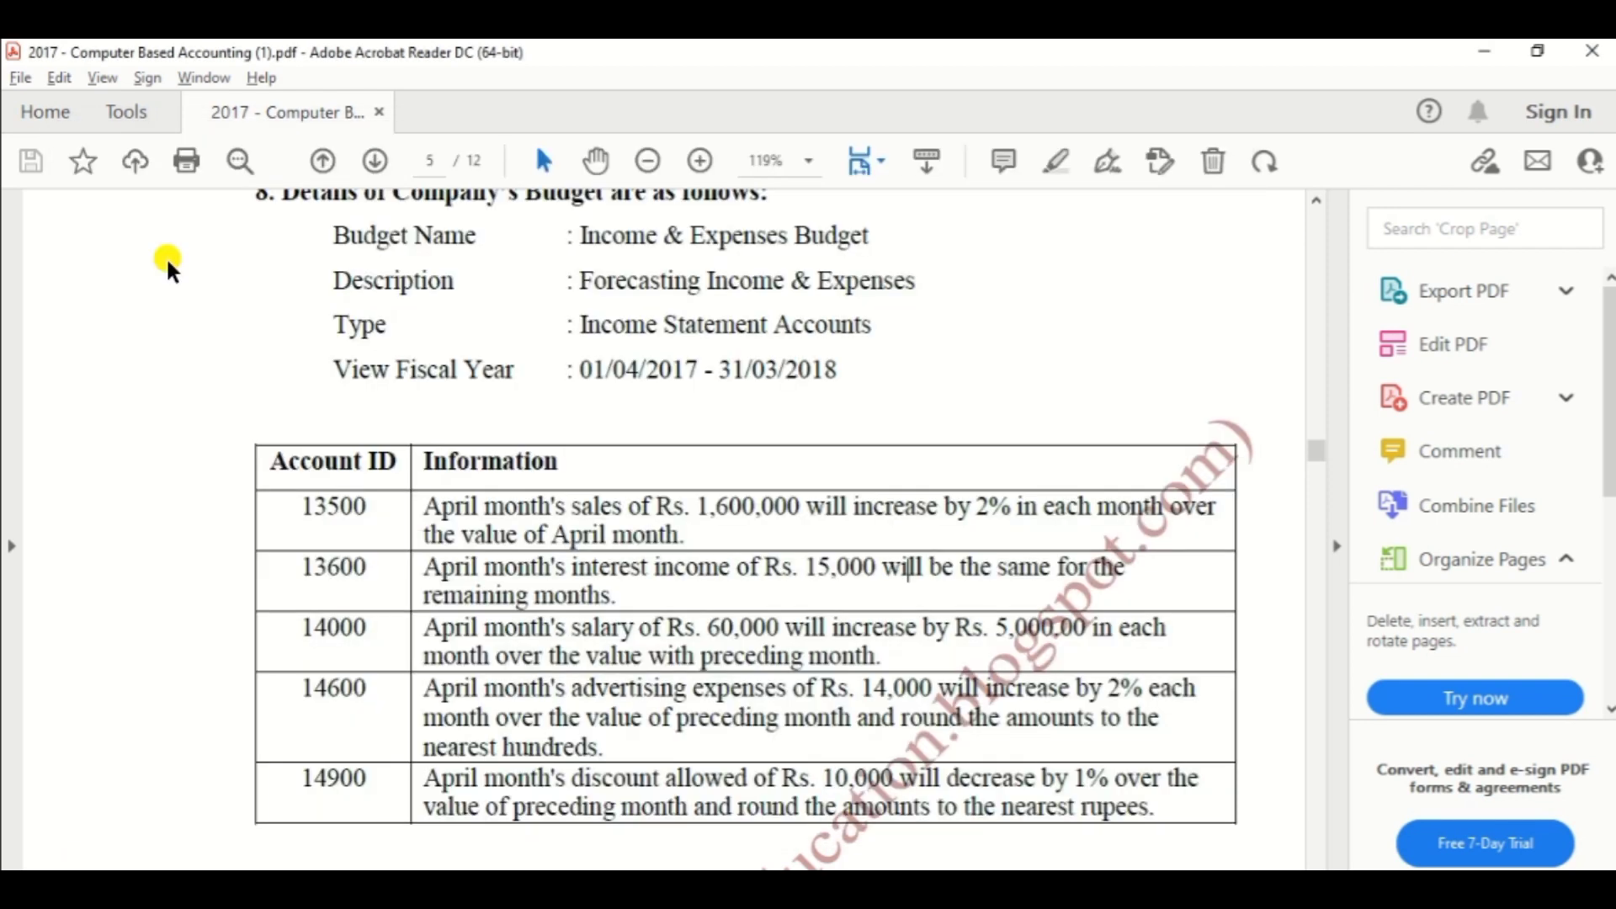
pyautogui.hotkey('alt', 'Tab')
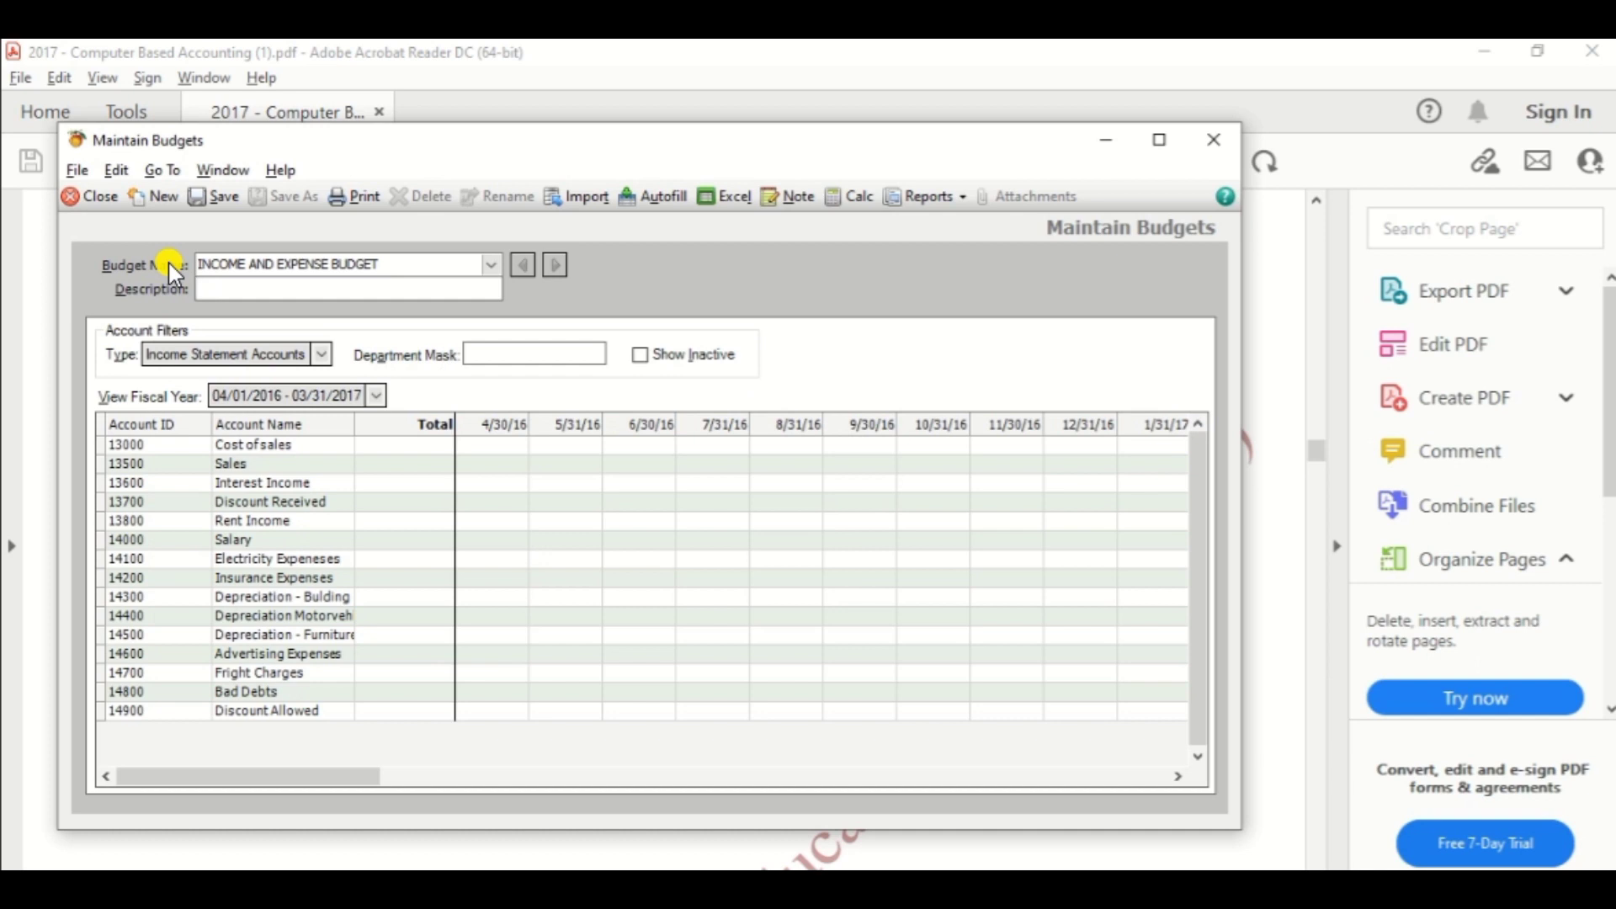
pyautogui.write('Forcar')
pyautogui.press('BackSpace')
pyautogui.write('asting income and expense')
pyautogui.press('Tab')
# Step: Check the account type and period in the exam PDF, and set the budget's fiscal year view to 04/01/2017 - 03/31/2018
pyautogui.hotkey('alt', 'Tab')
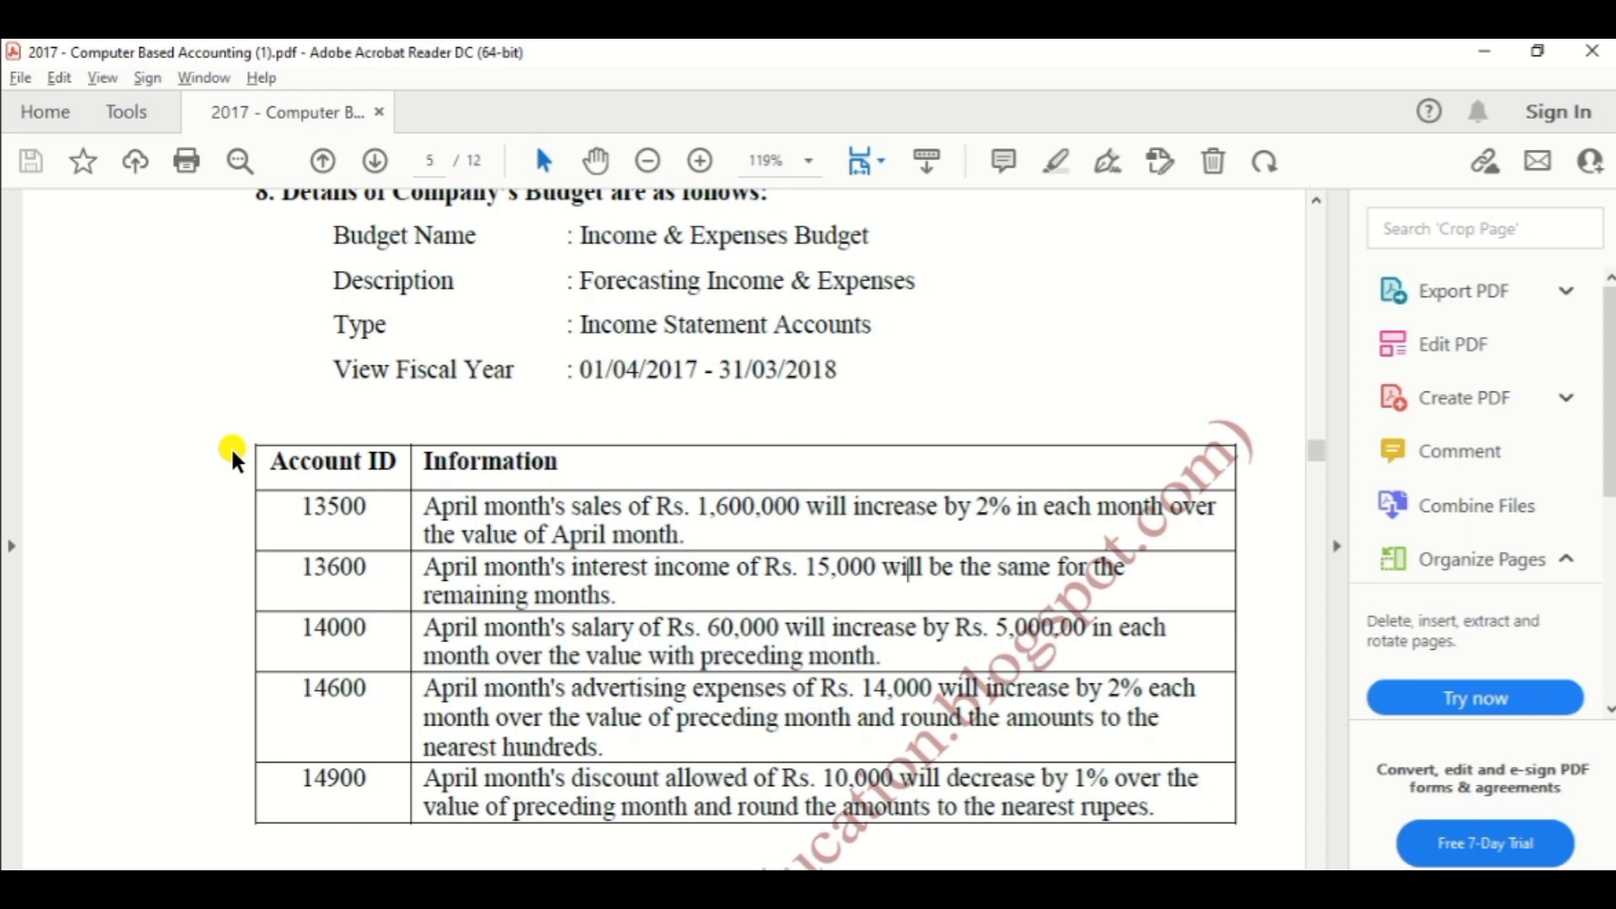
pyautogui.hotkey('alt', 'Tab')
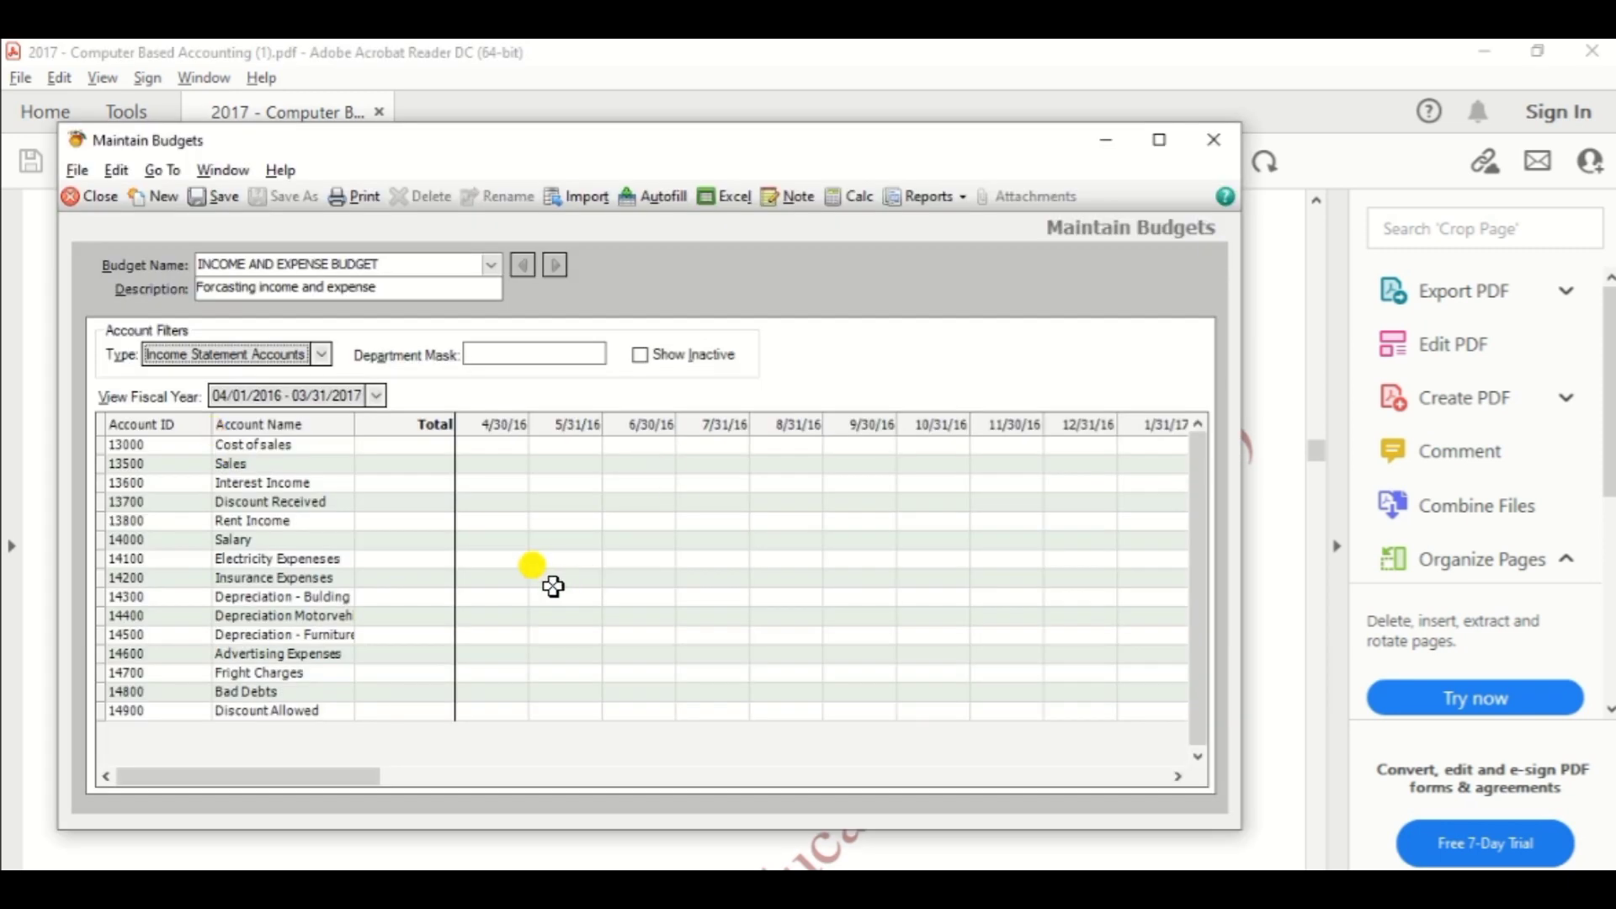
pyautogui.hotkey('alt', 'Tab')
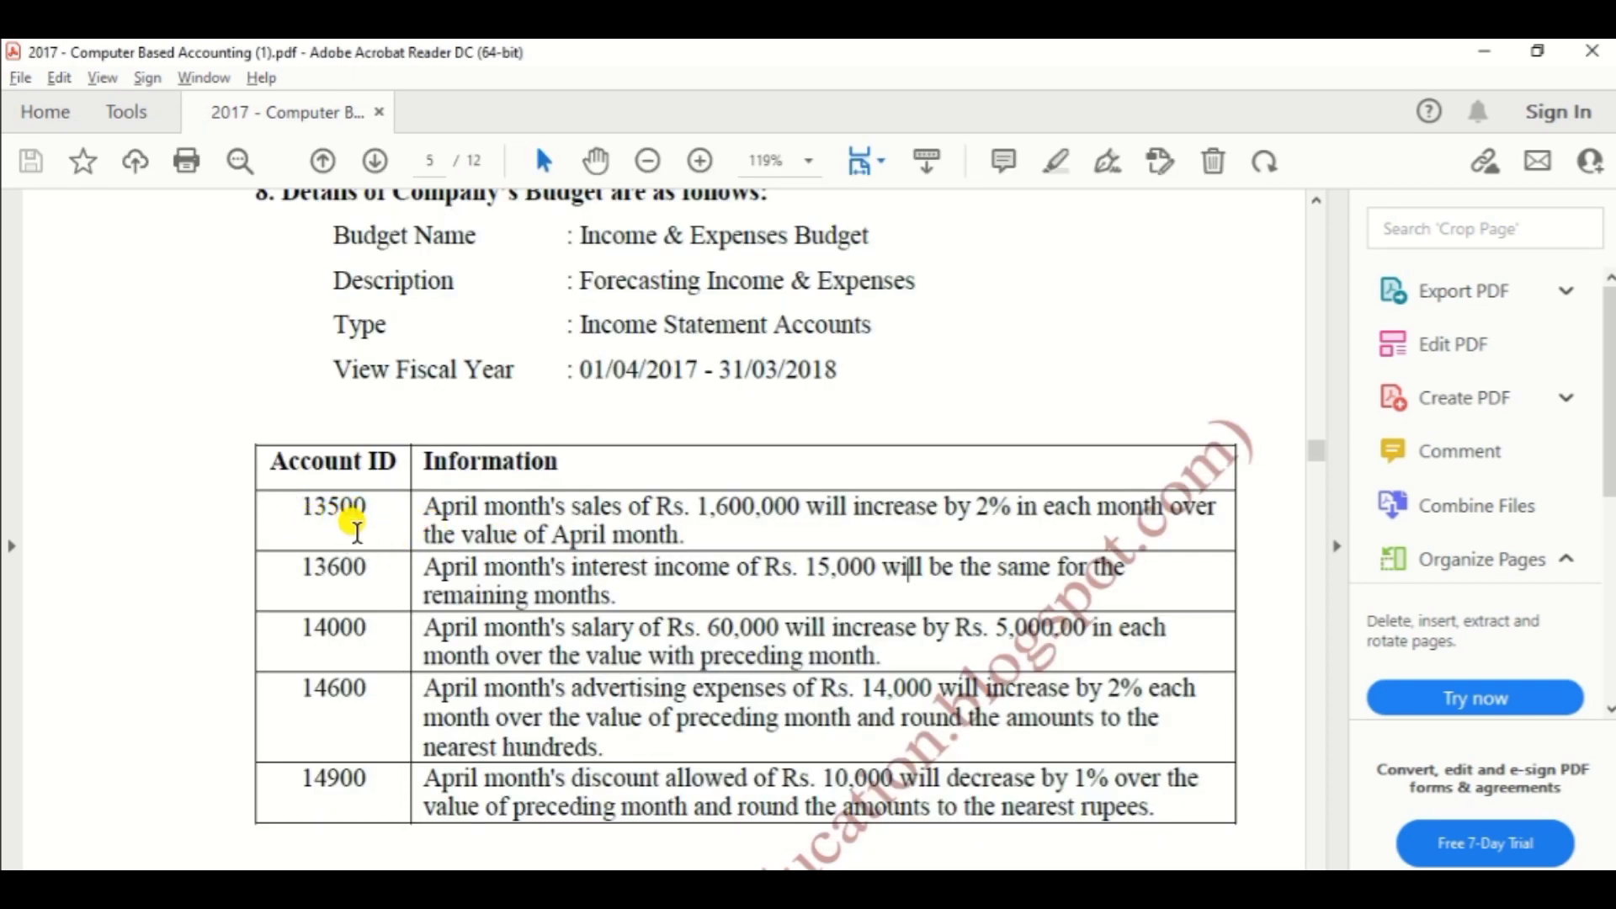
pyautogui.hotkey('alt', 'Tab')
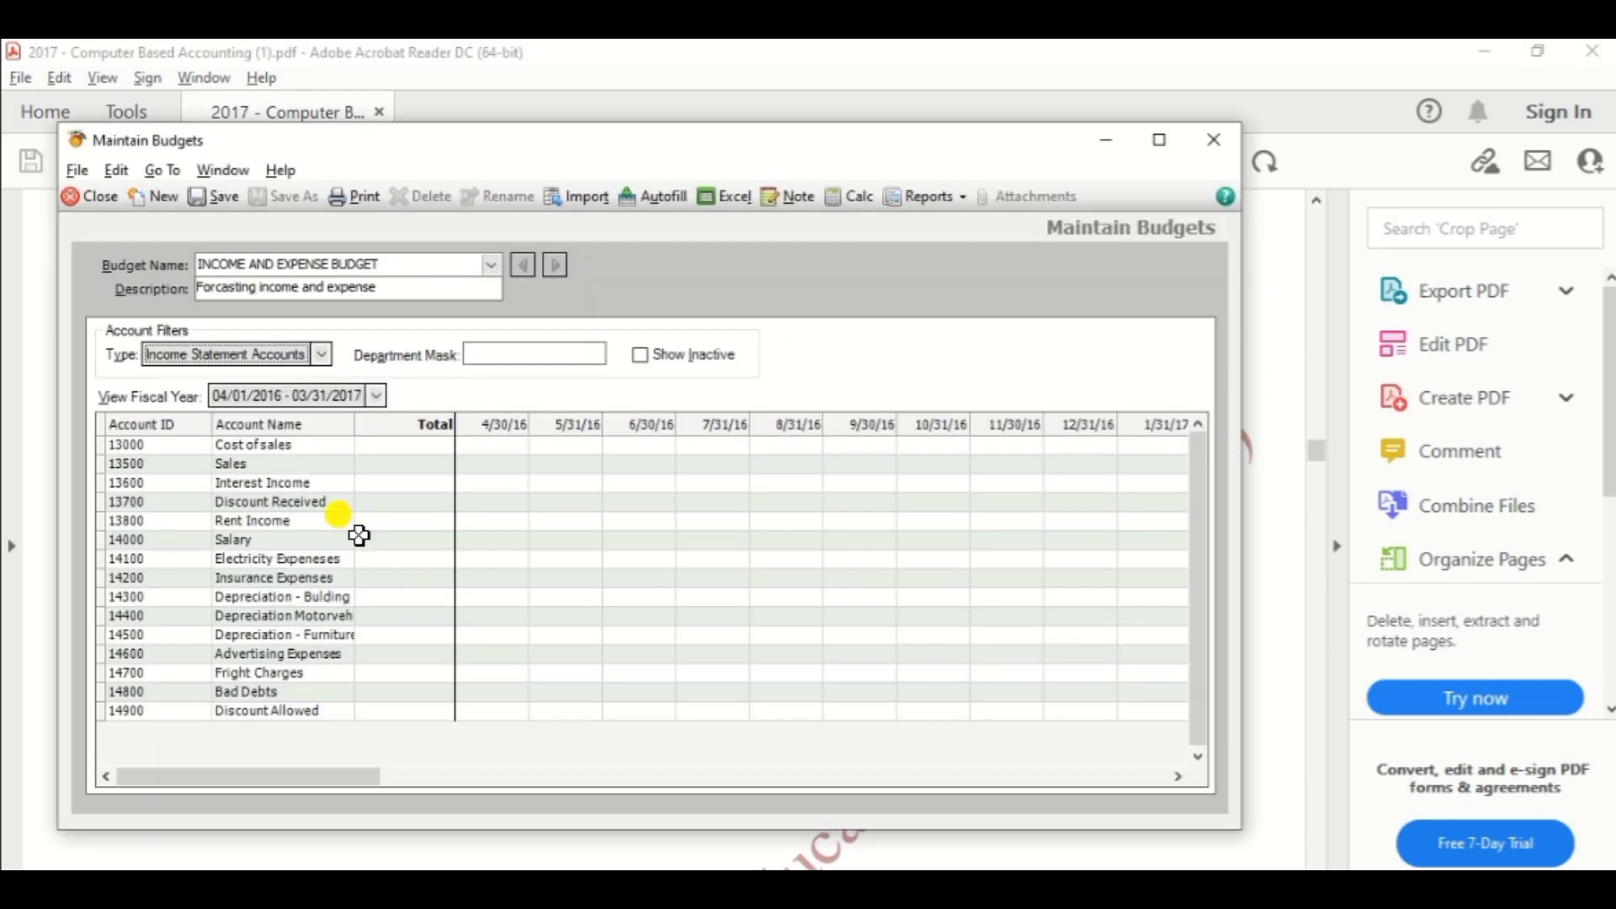
pyautogui.click(497, 463)
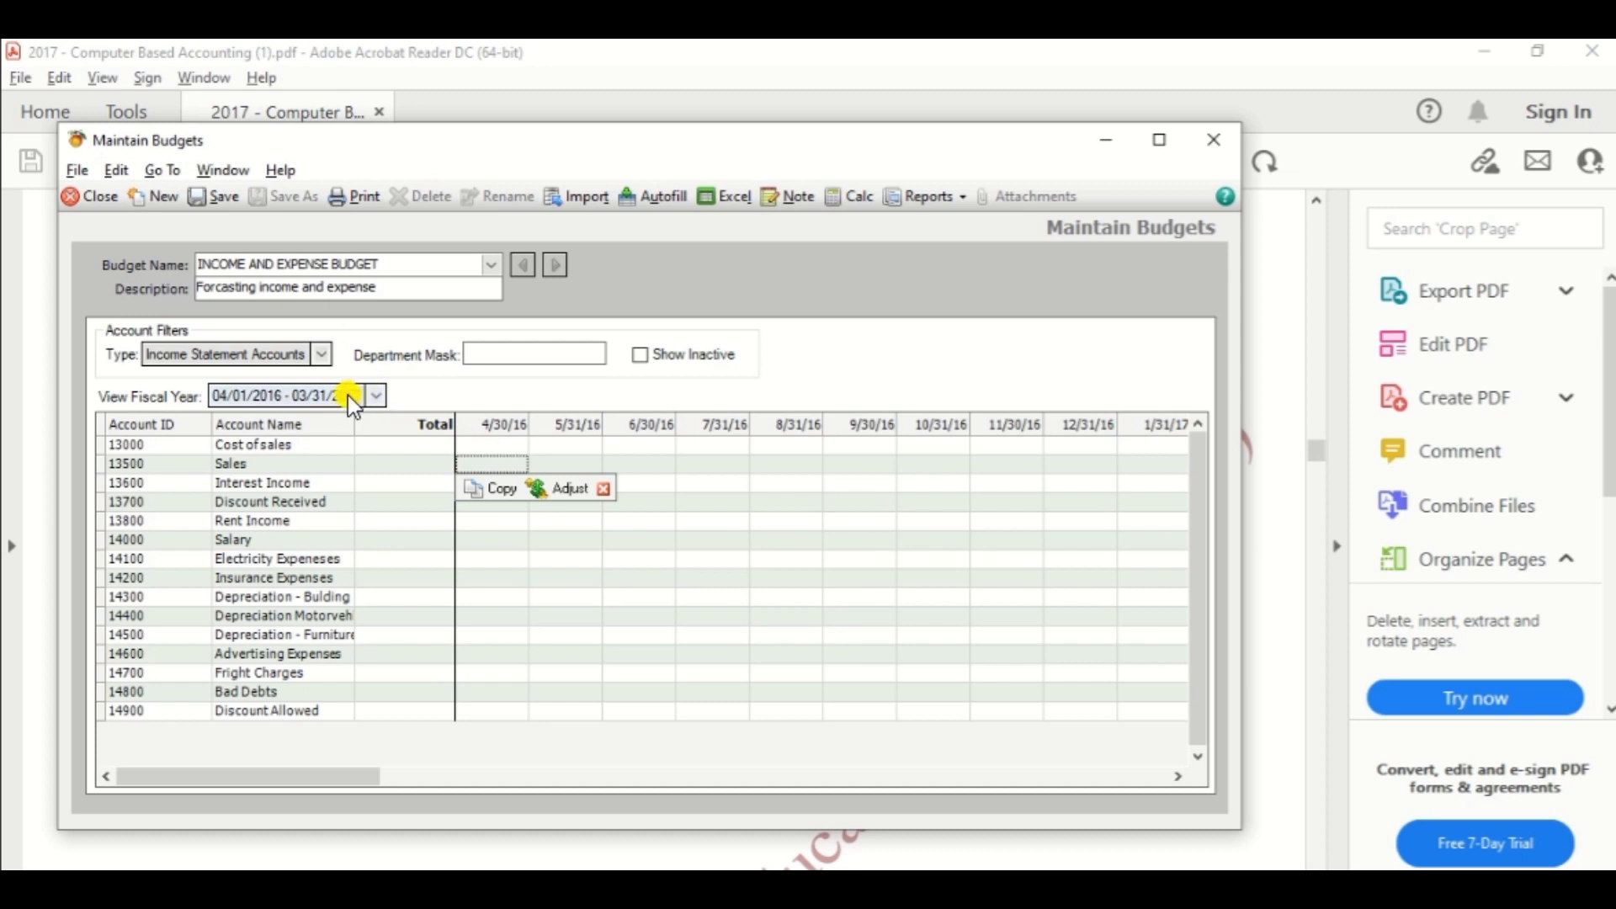
pyautogui.click(376, 397)
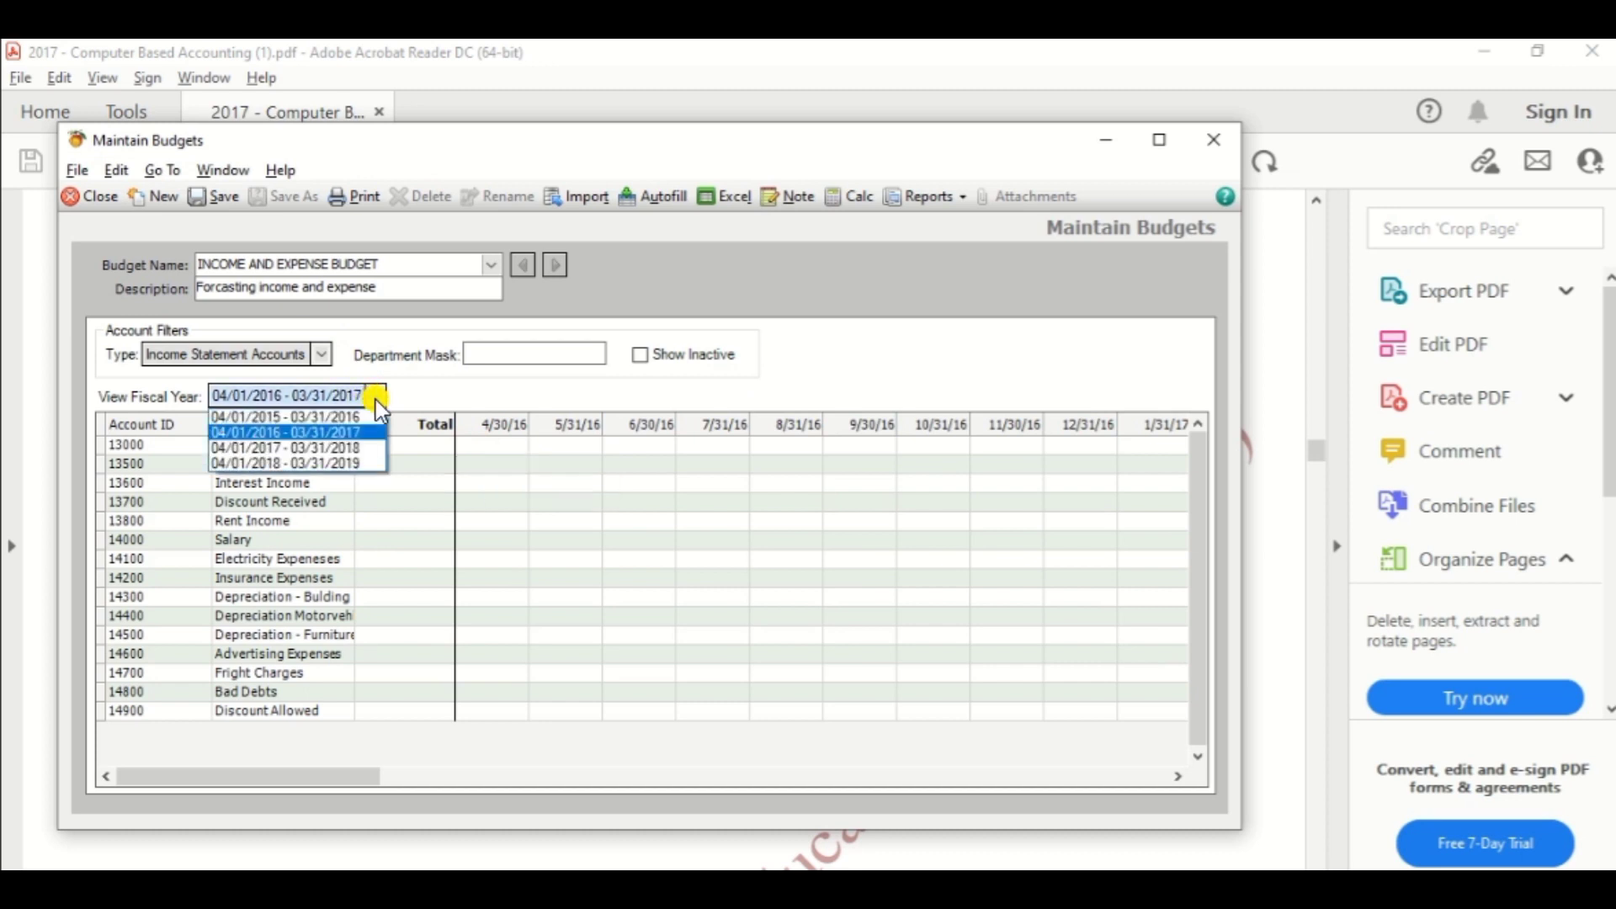
pyautogui.click(309, 447)
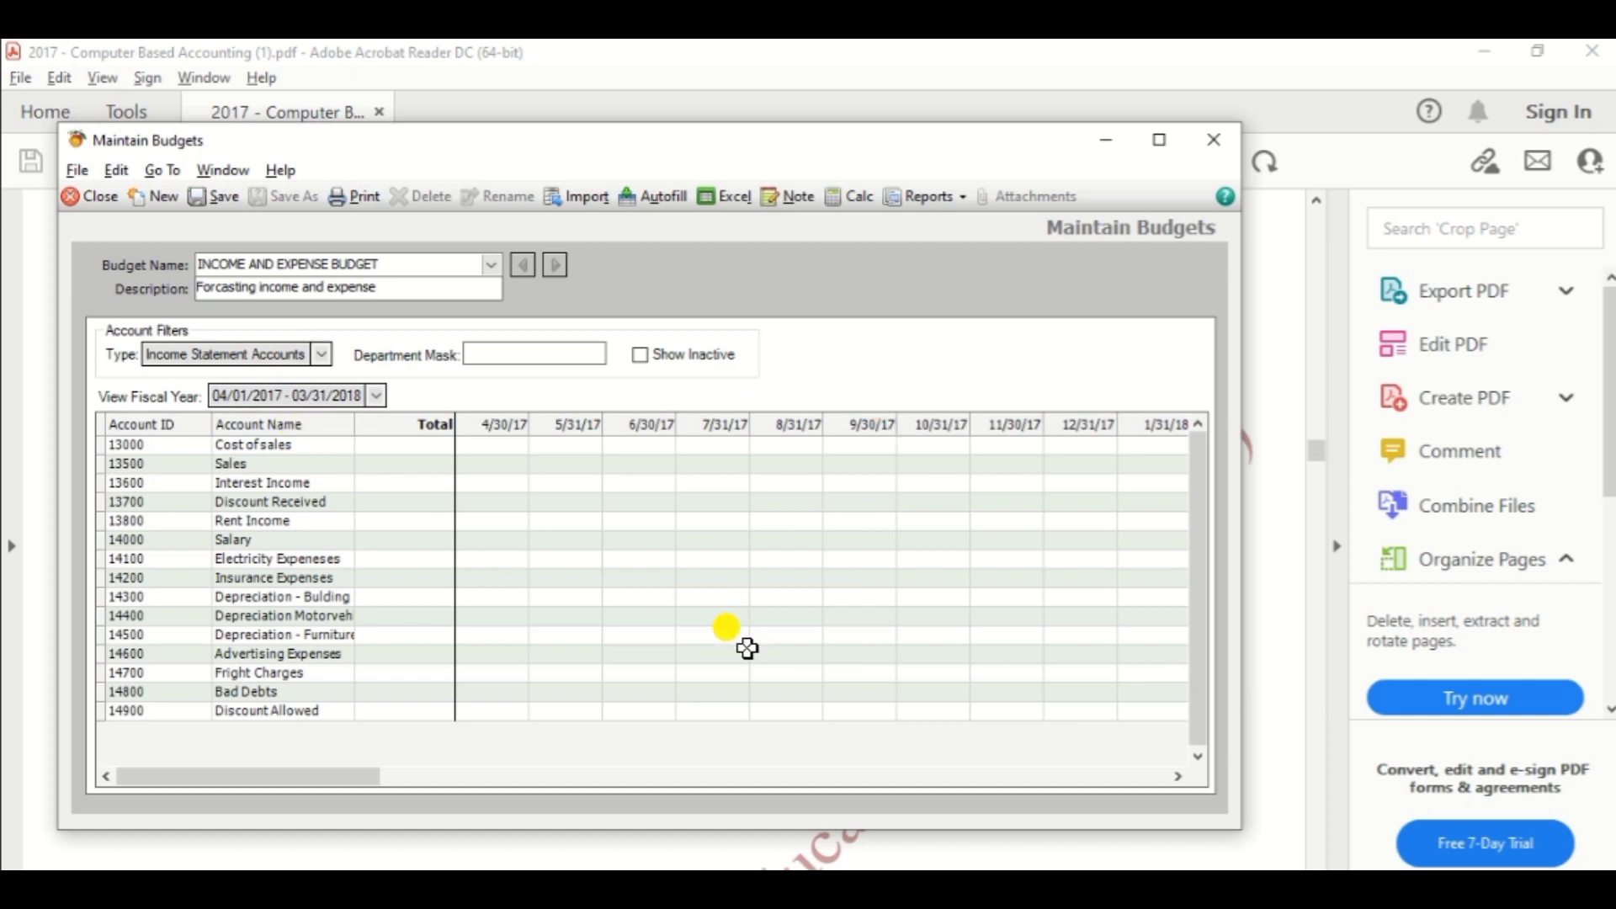
# Step: Try to copy the Apr-17 to Mar-18 Sales figures from hnda.xlsx in Excel into the budget's Cost of sales row from 4/30/17
pyautogui.hotkey('alt', 'Tab')
pyautogui.hotkey('alt', 'Tab')
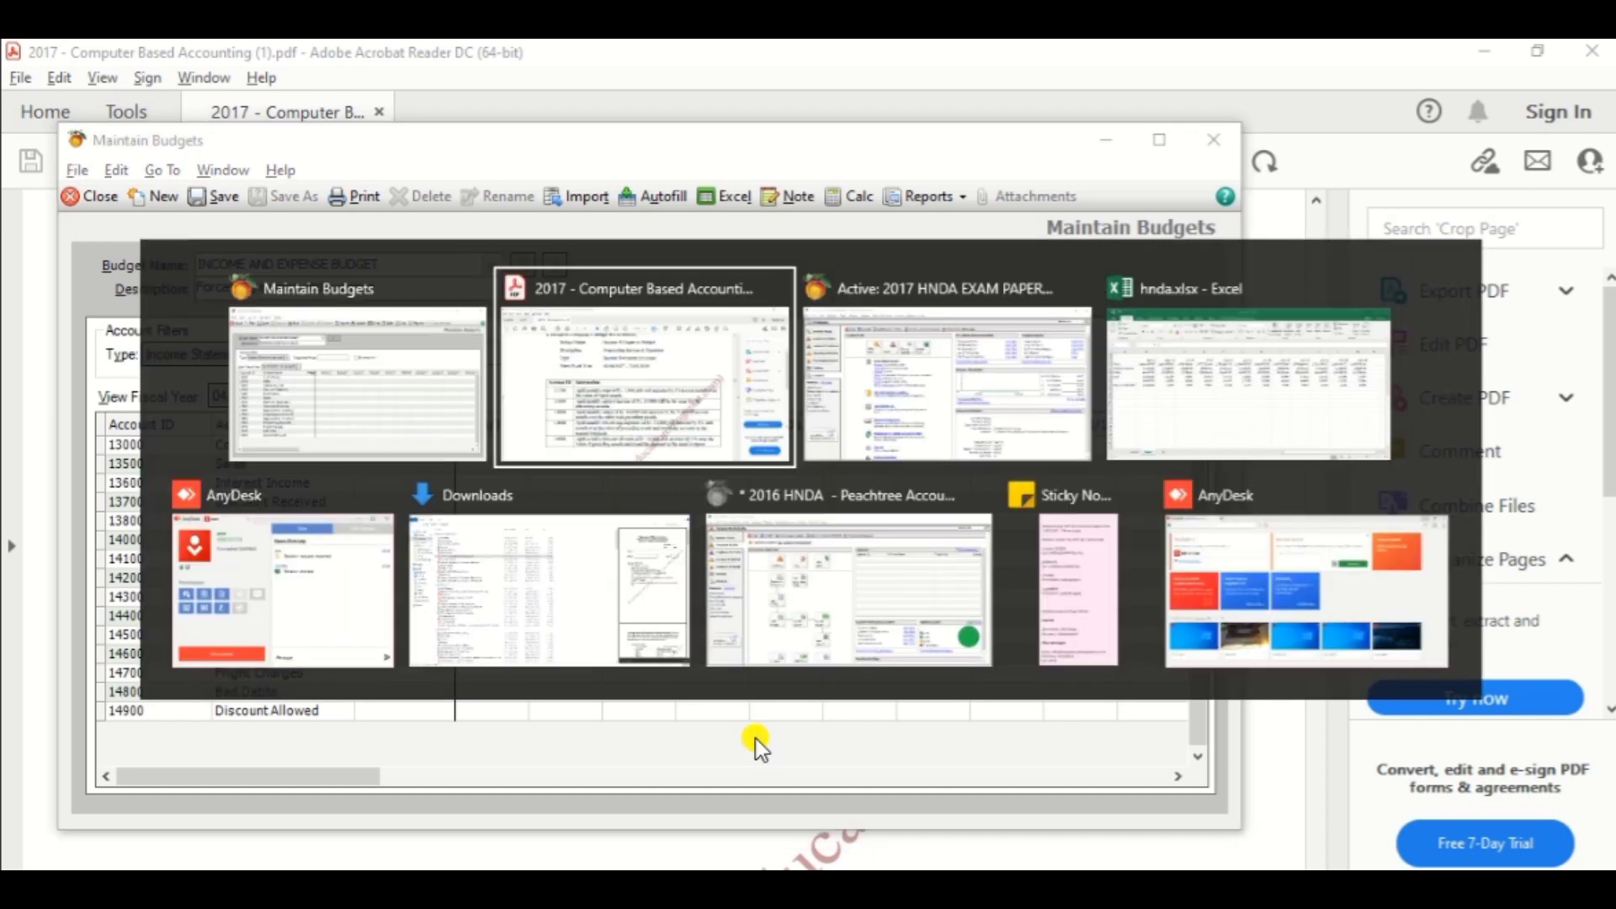
pyautogui.hotkey('alt', 'Tab')
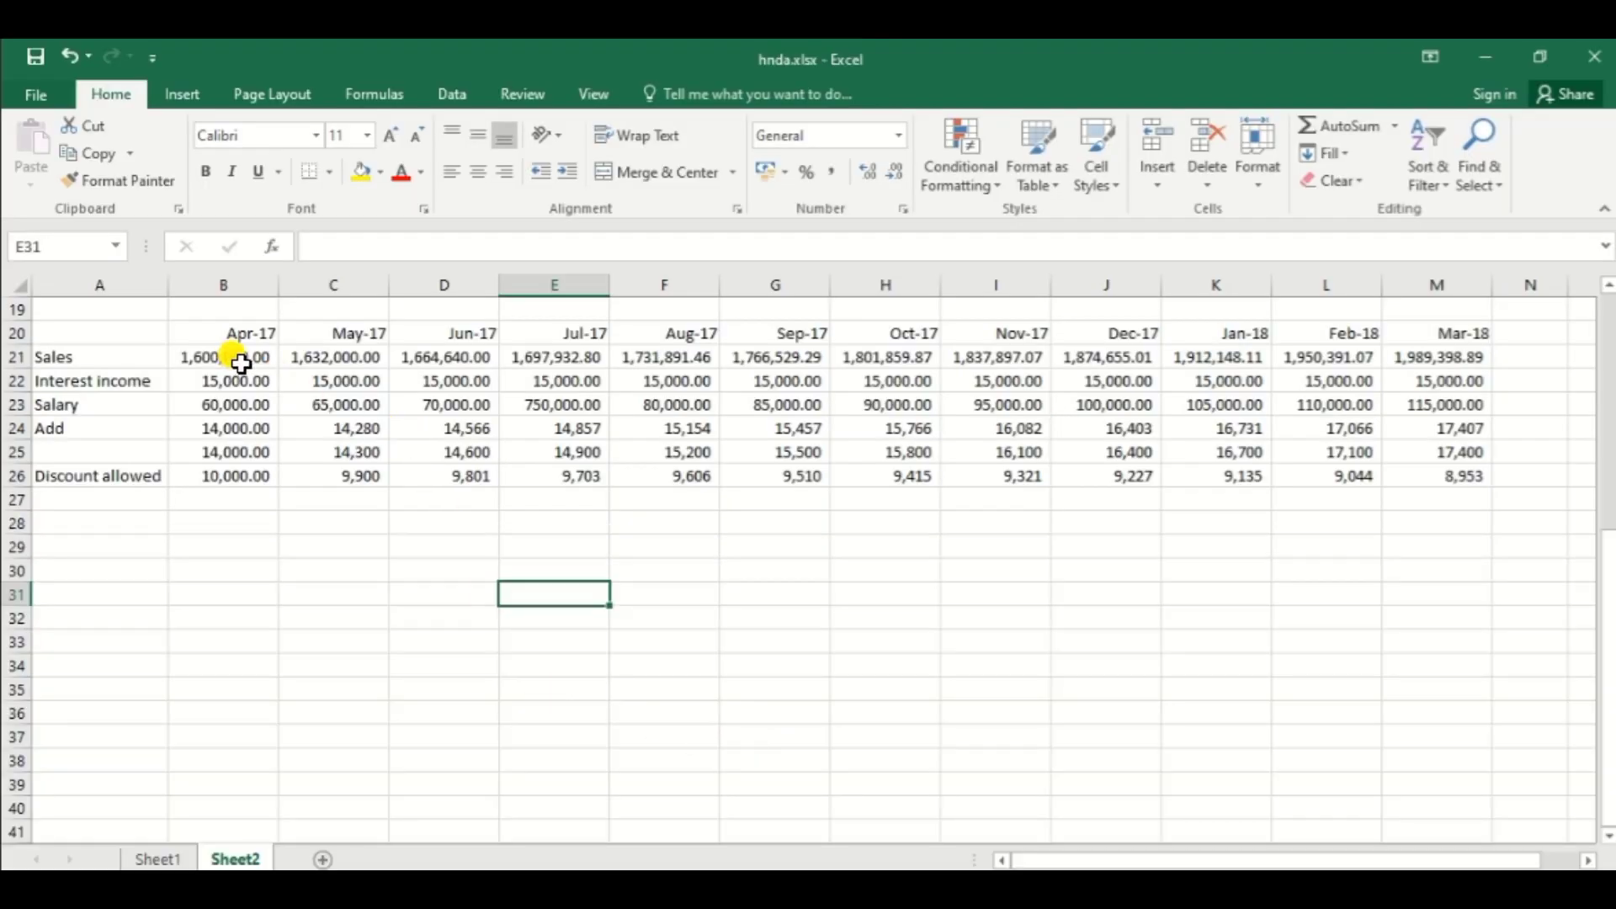
pyautogui.moveTo(251, 353); pyautogui.dragTo(1404, 358)
pyautogui.hotkey('ctrl', 'c')
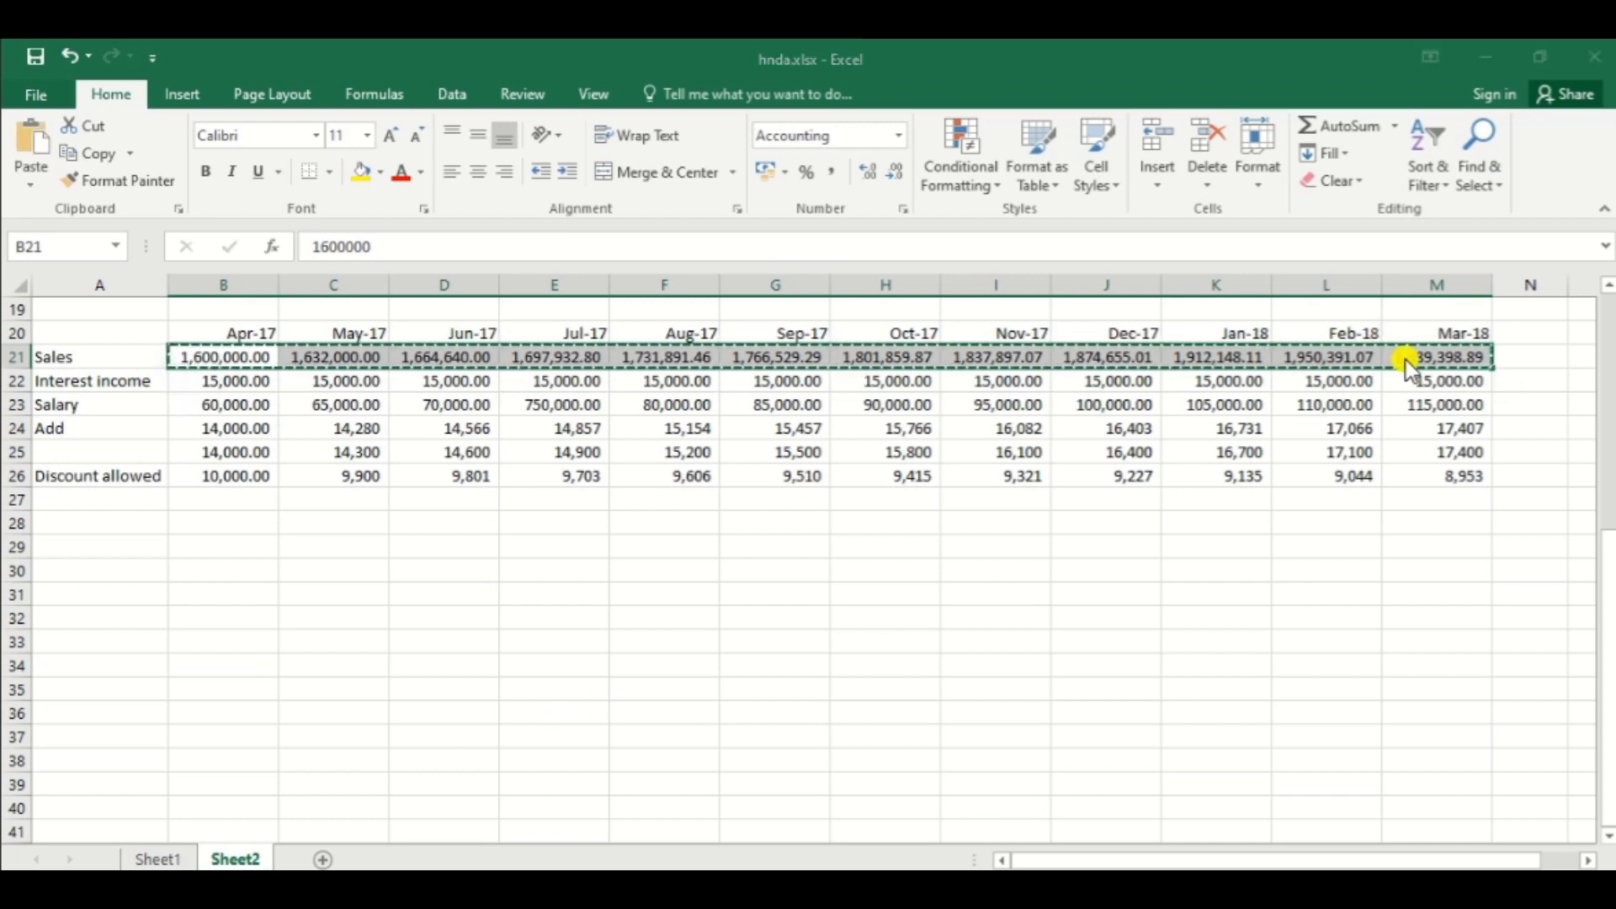
pyautogui.hotkey('alt', 'Tab')
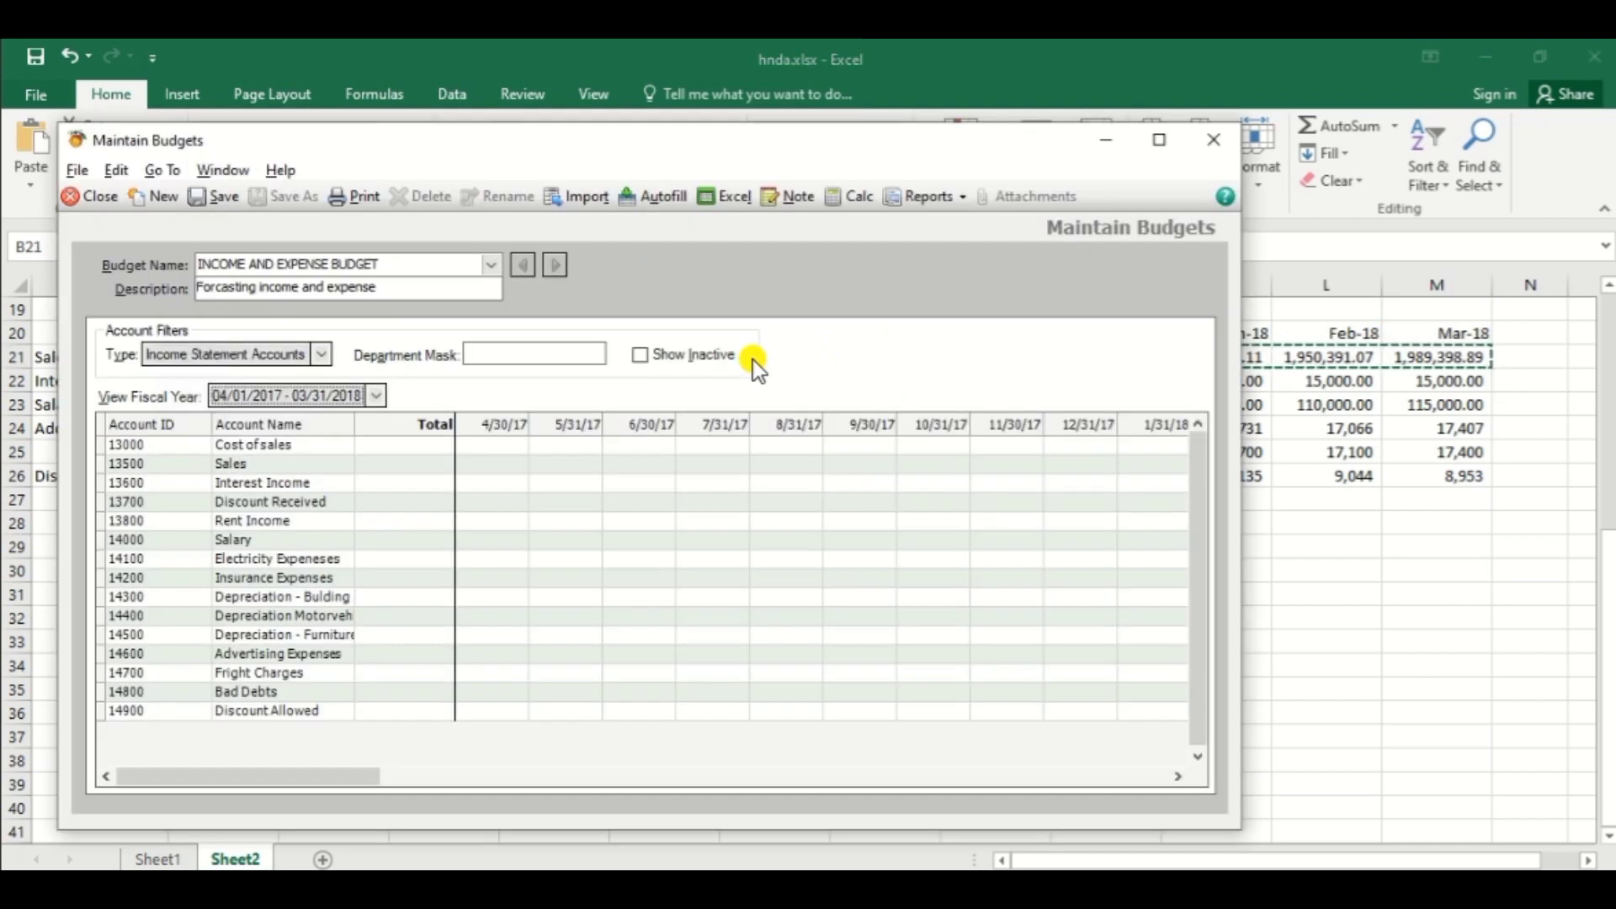
pyautogui.click(493, 444)
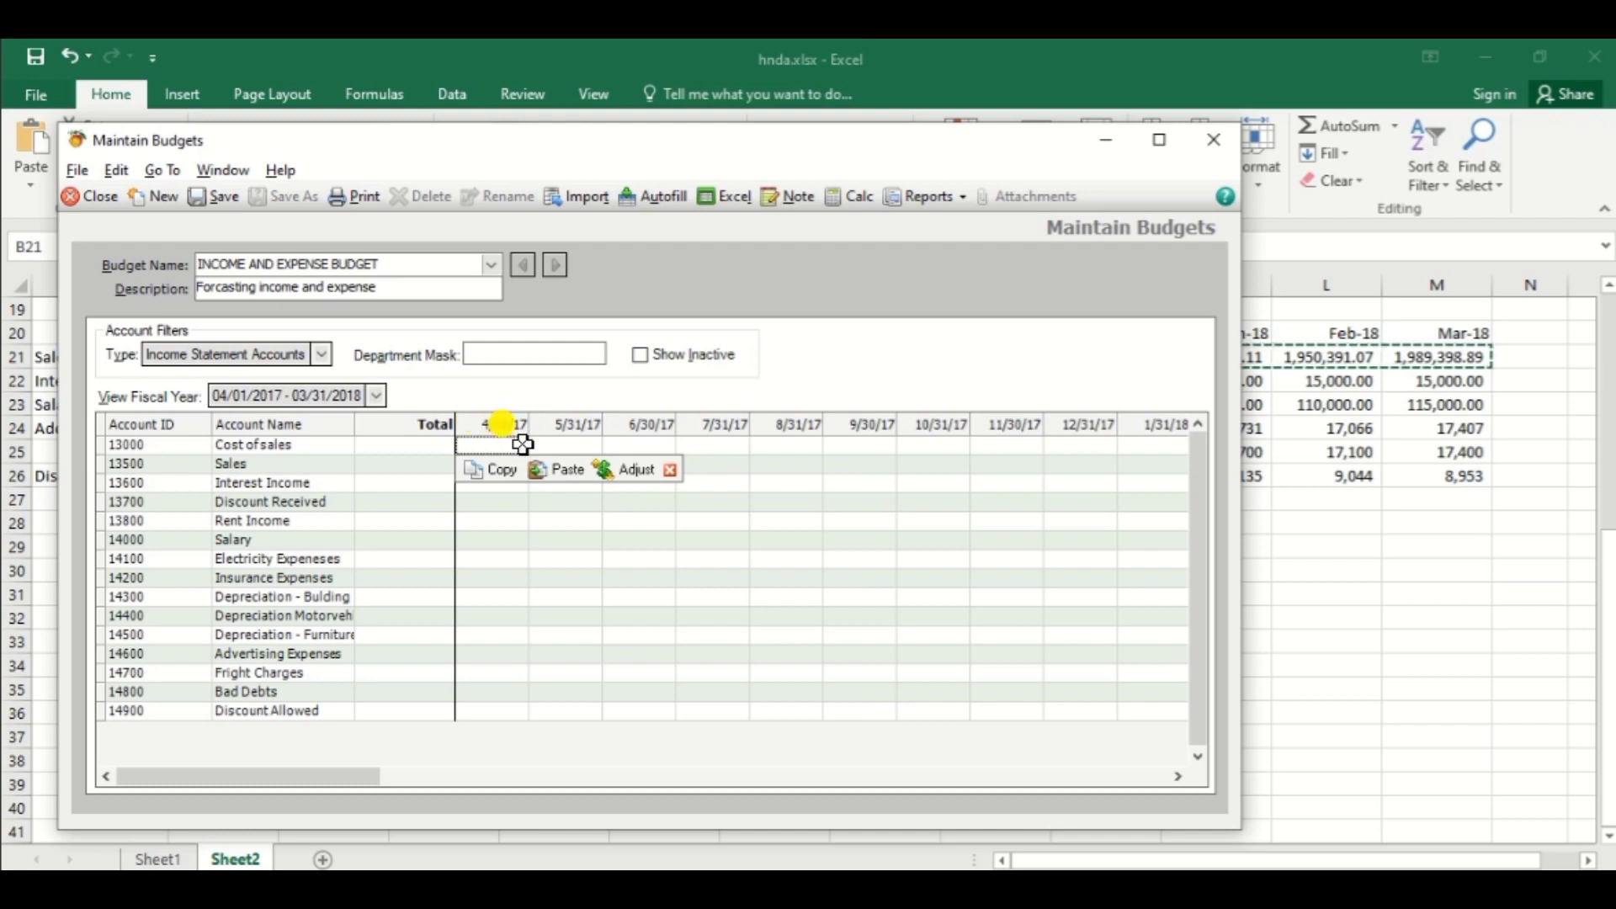
pyautogui.click(565, 477)
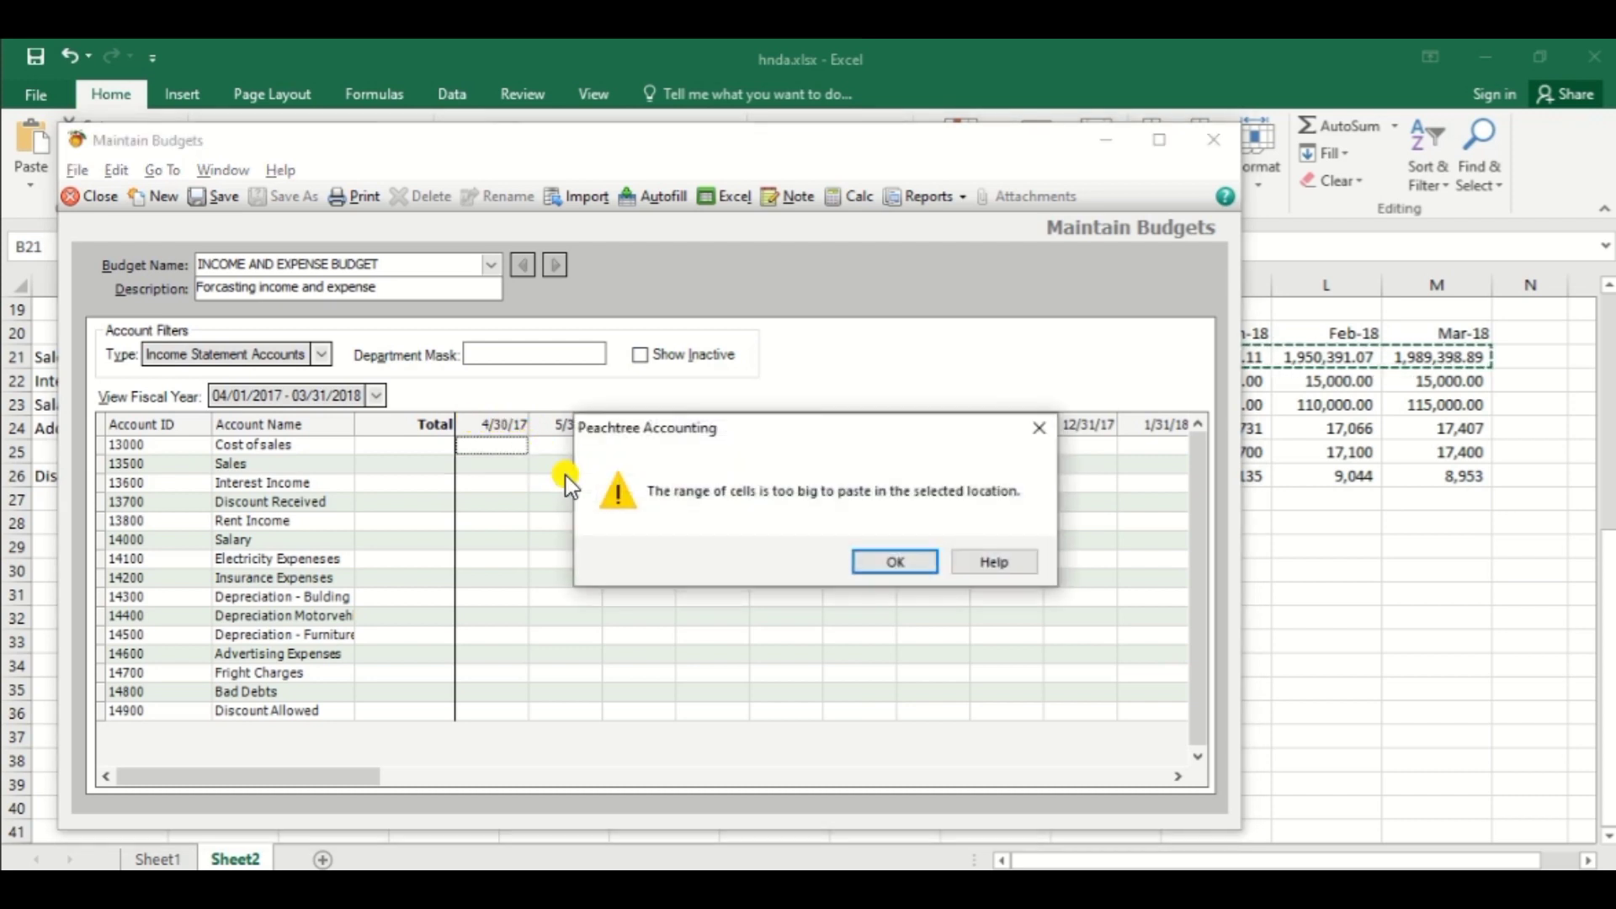
pyautogui.click(896, 562)
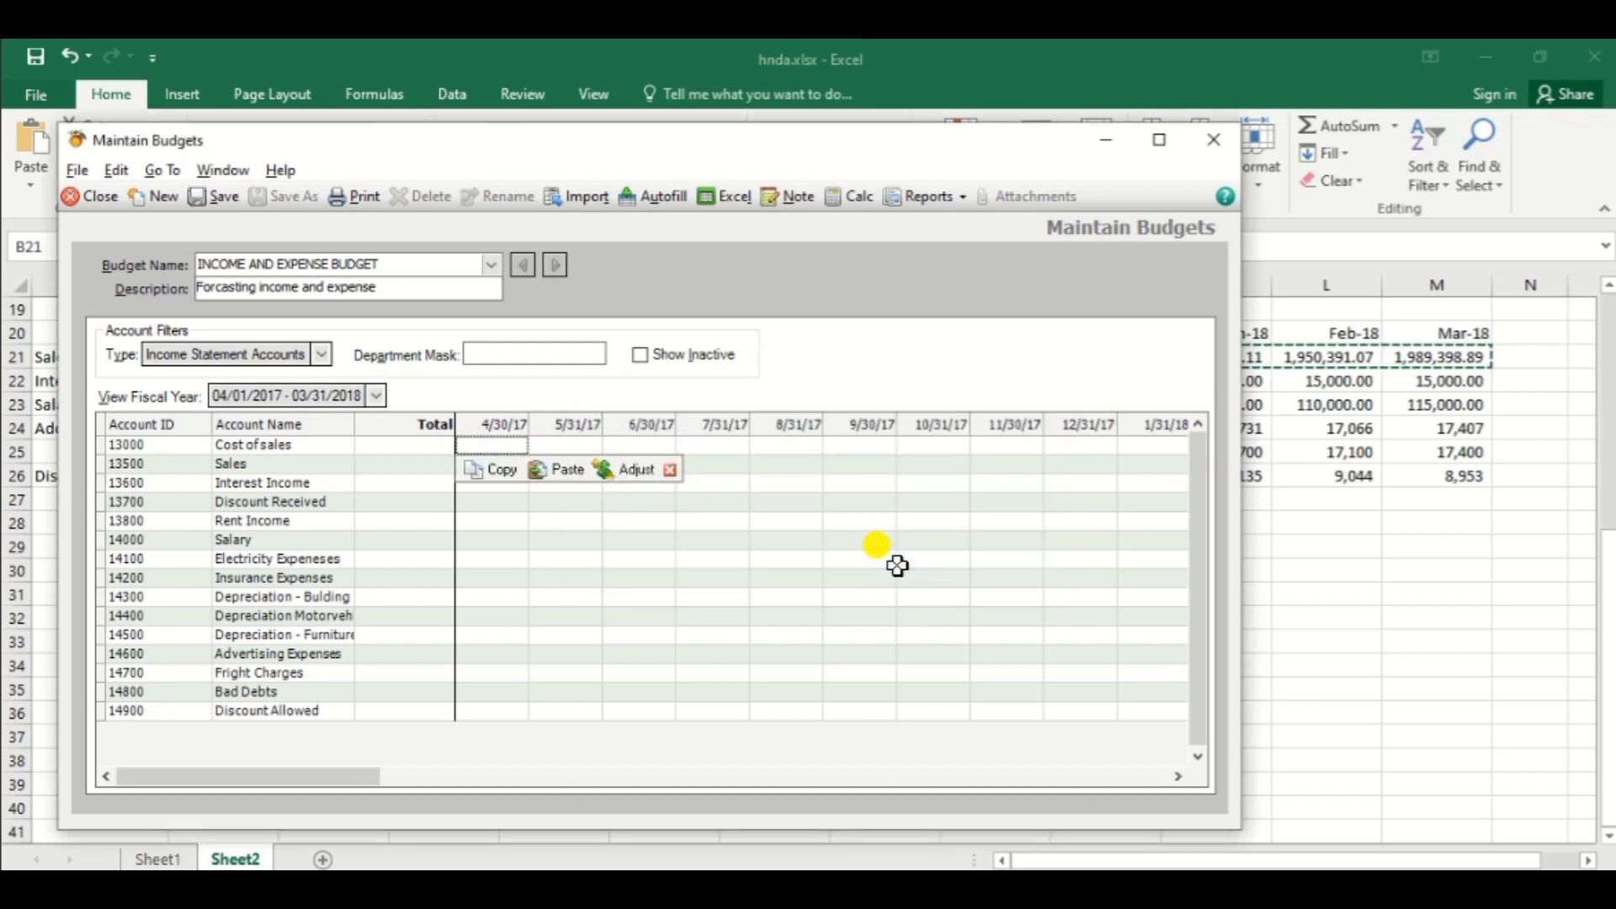
# Step: Enter 1,600,000 for 4/30/17 in the Cost of sales row and copy Excel's May-17 sales of 1,632,000.00 into 5/31/17
pyautogui.click(1429, 471)
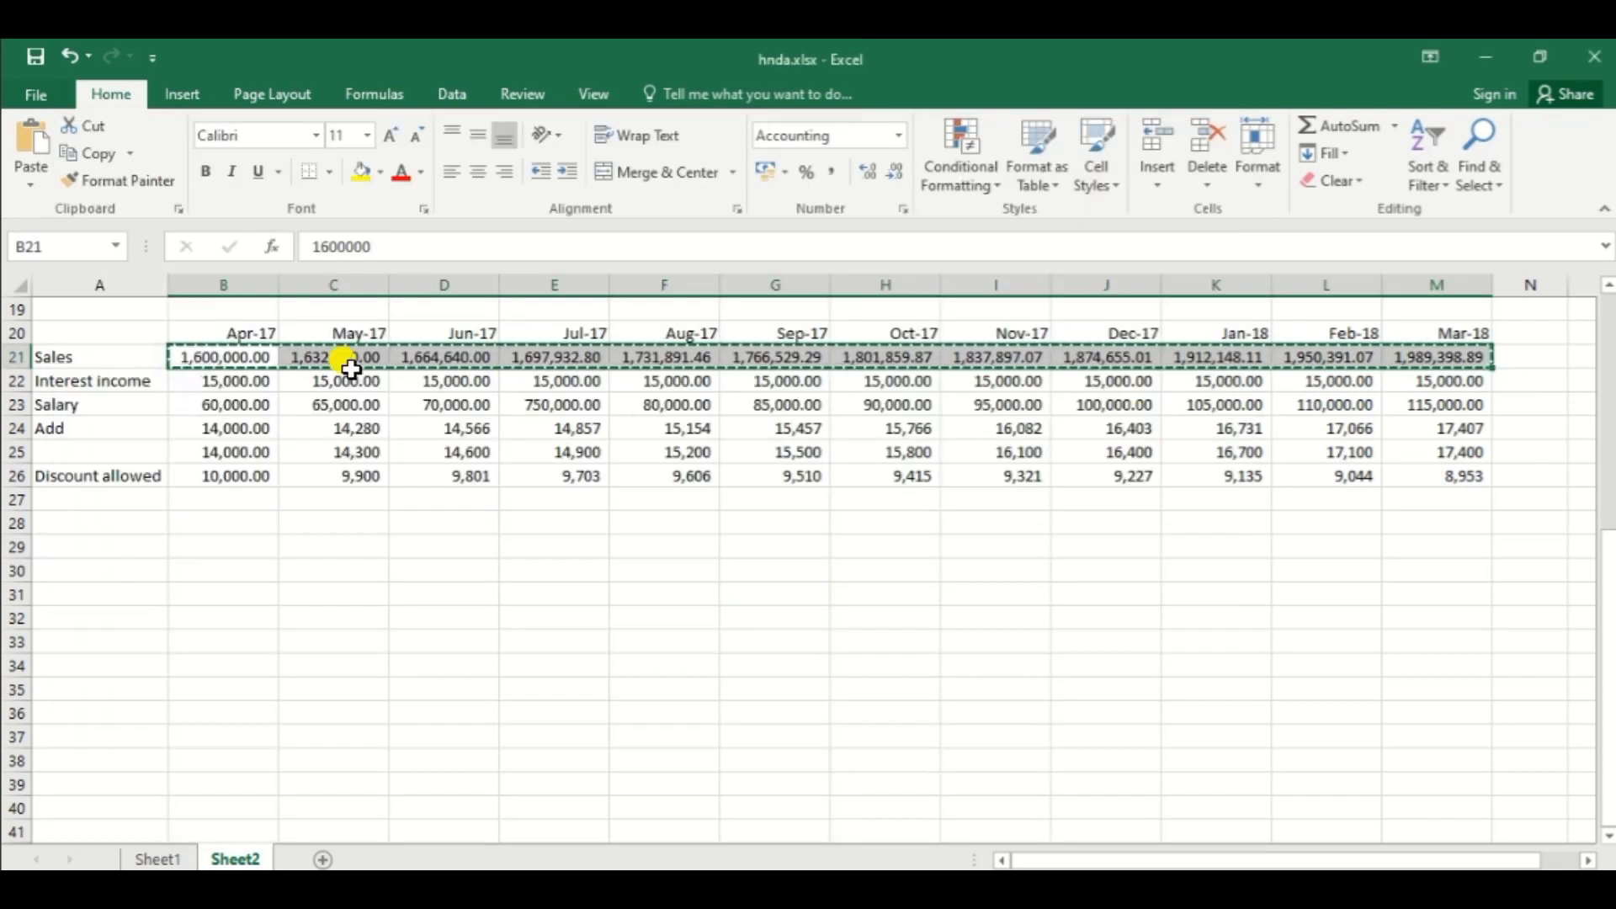
pyautogui.click(211, 359)
pyautogui.click(316, 353)
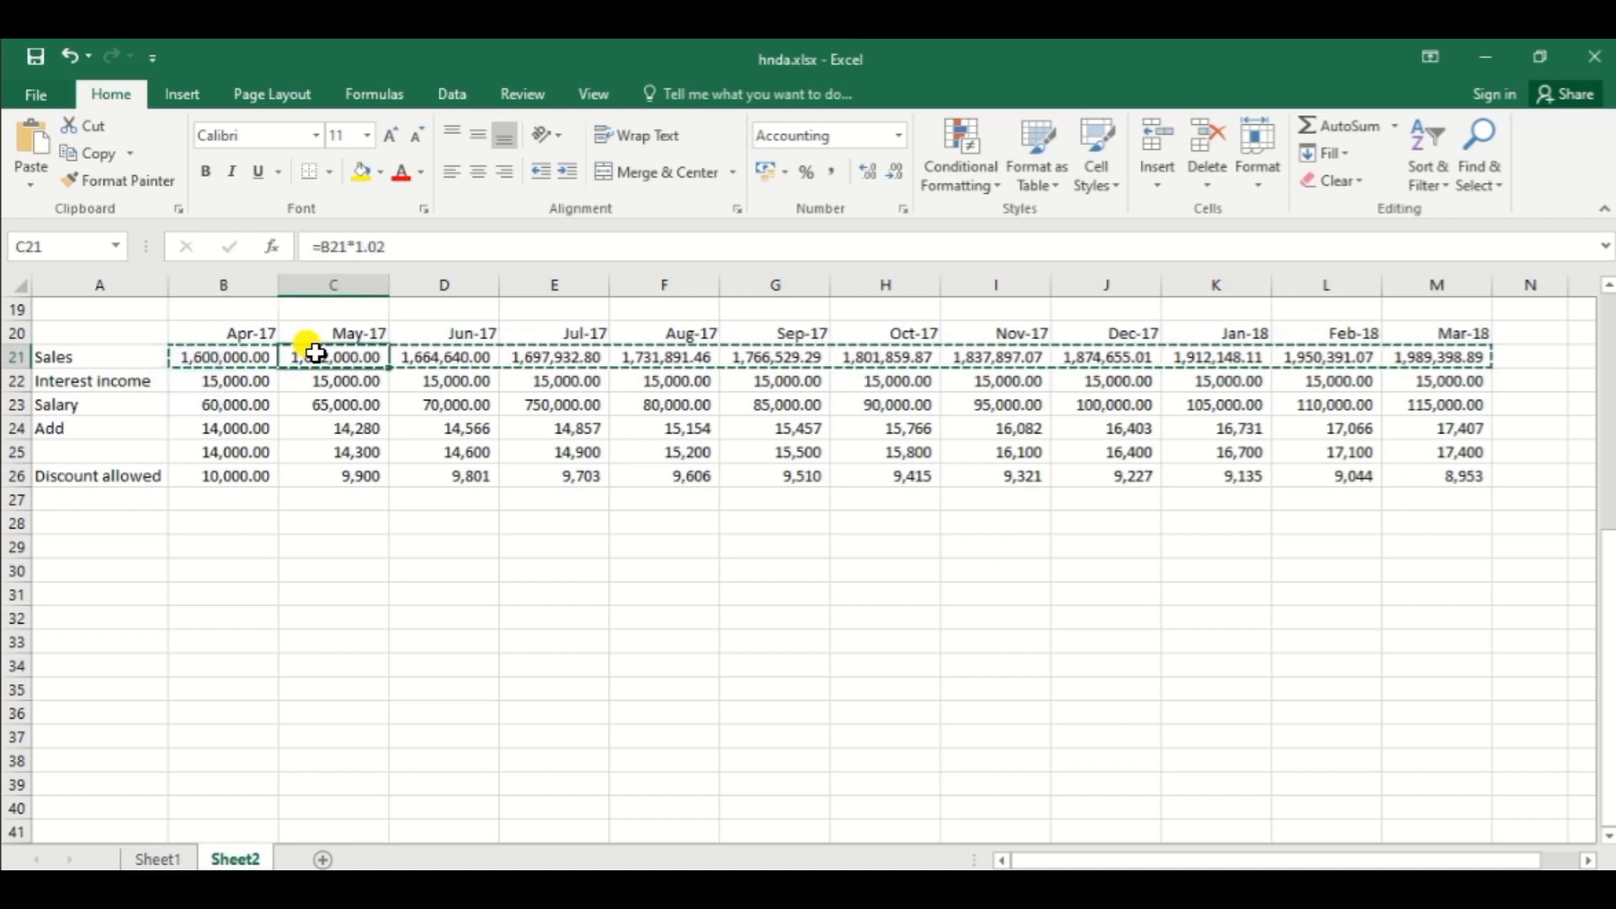
pyautogui.hotkey('ctrl', 'c')
pyautogui.hotkey('alt', 'Tab')
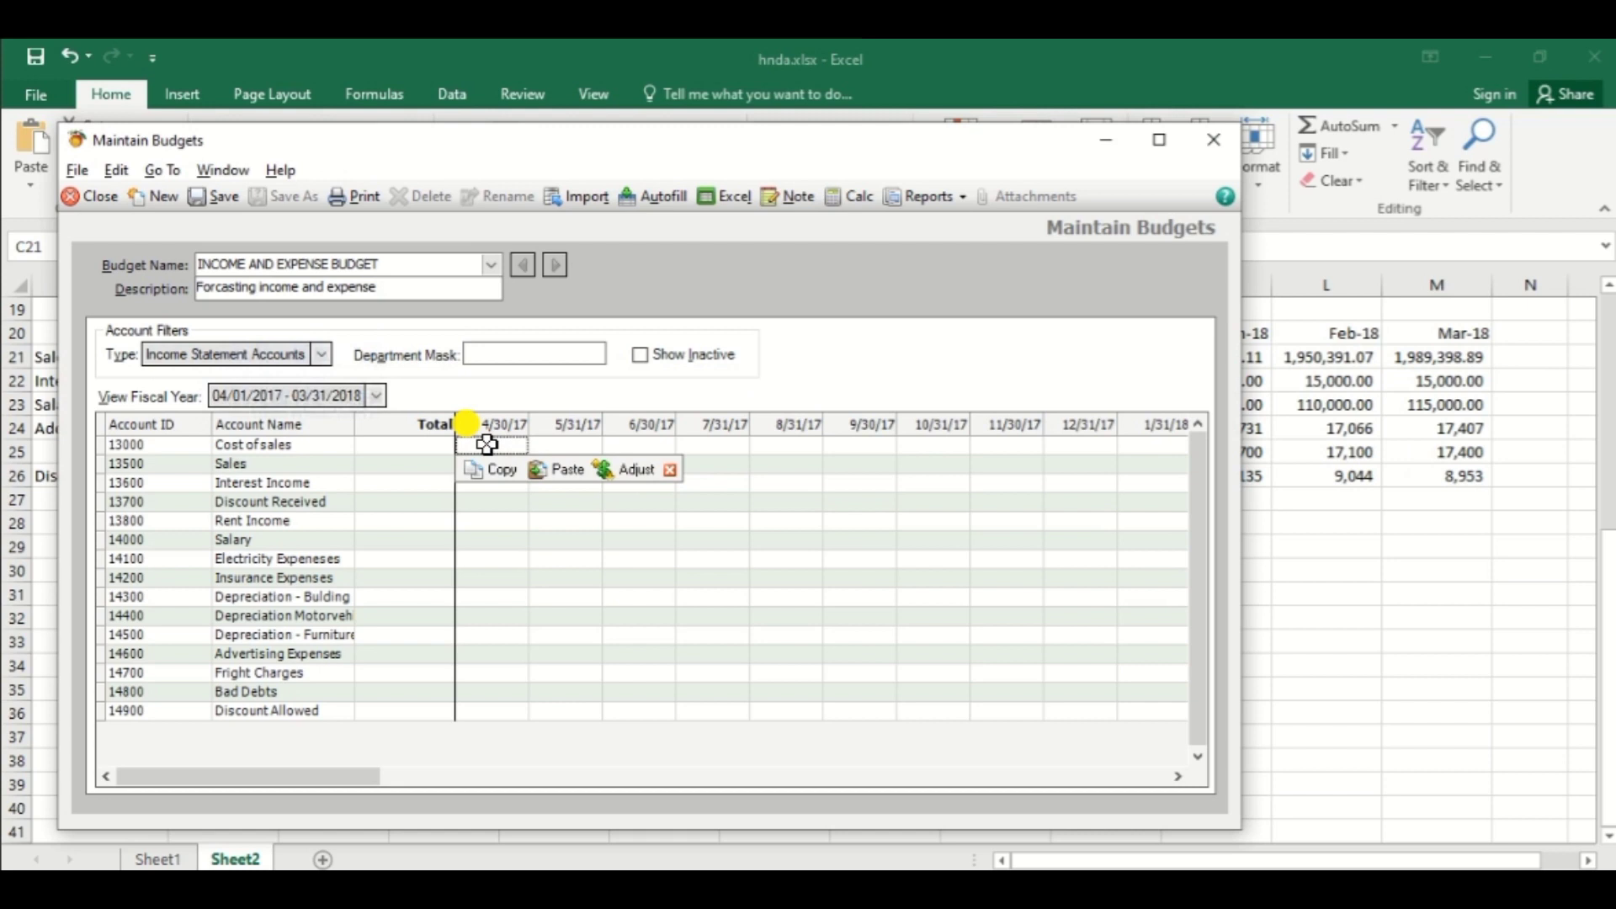
pyautogui.write('1,60')
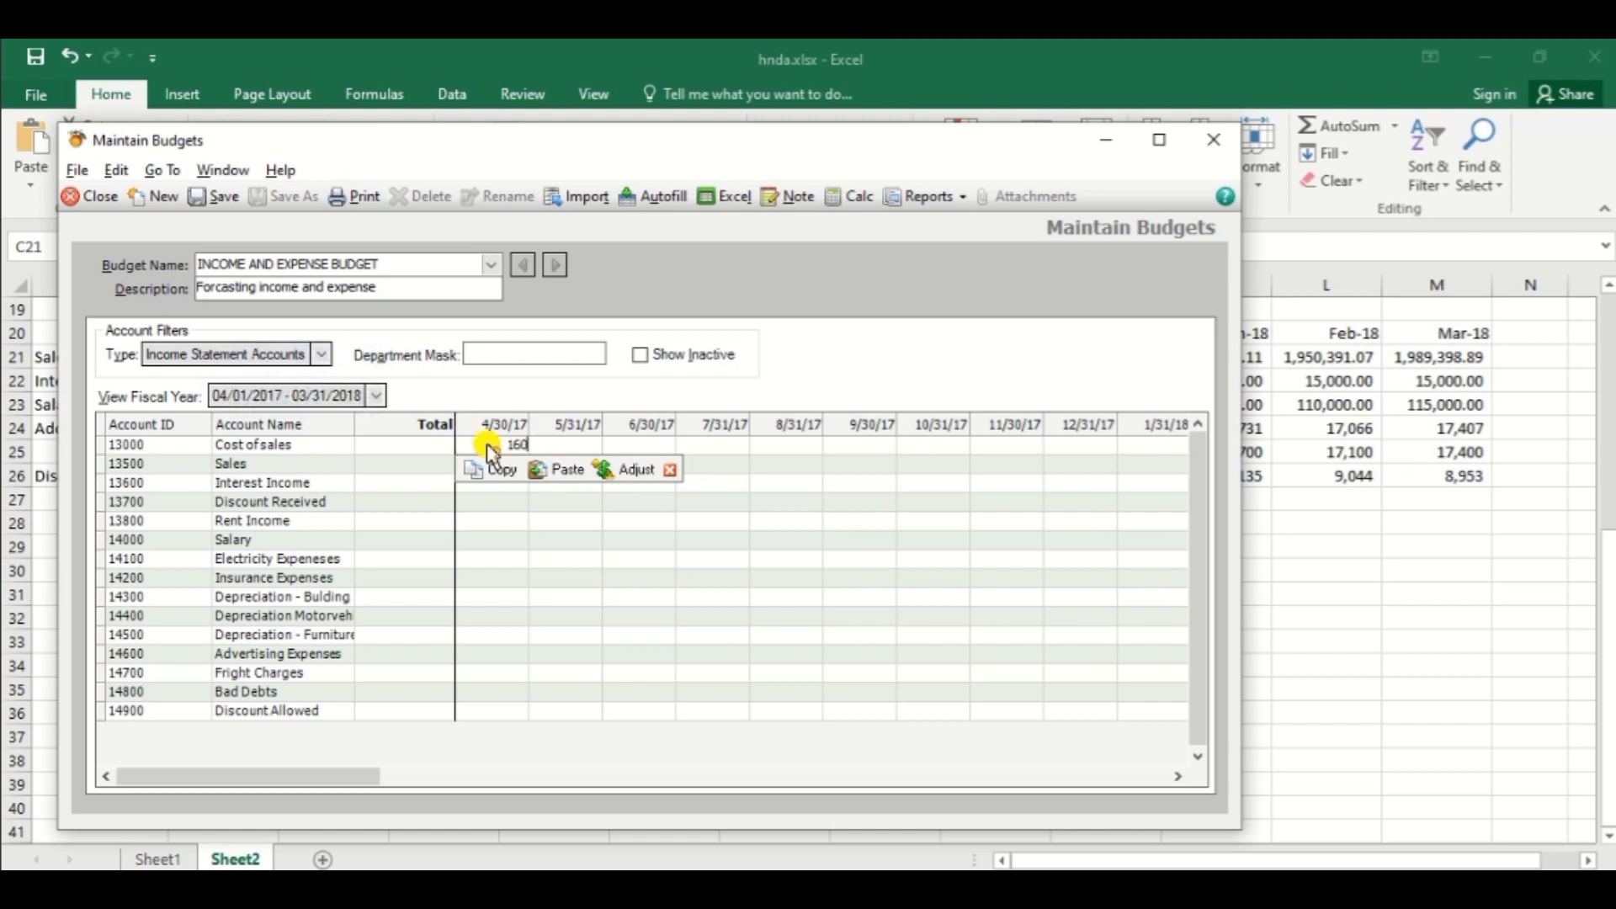
pyautogui.write('0,0000')
pyautogui.press('Tab')
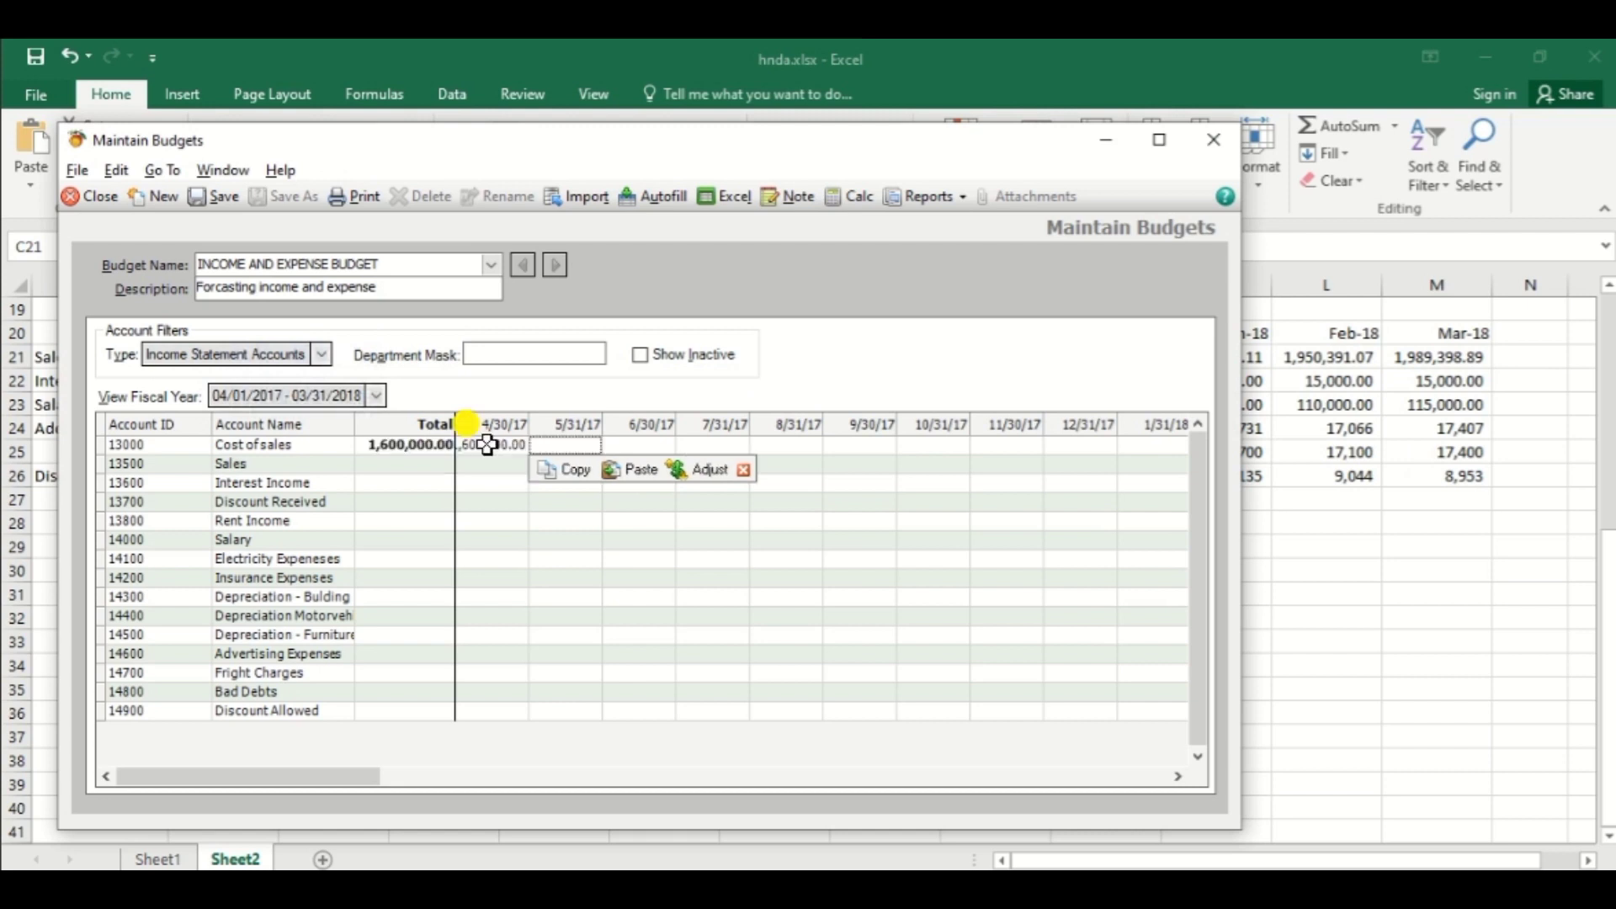
pyautogui.click(646, 476)
# Step: Copy the Jun-17 sales amount of 1,664,640.00 from Excel into the Cost of sales row for 6/30/17
pyautogui.hotkey('alt', 'Tab')
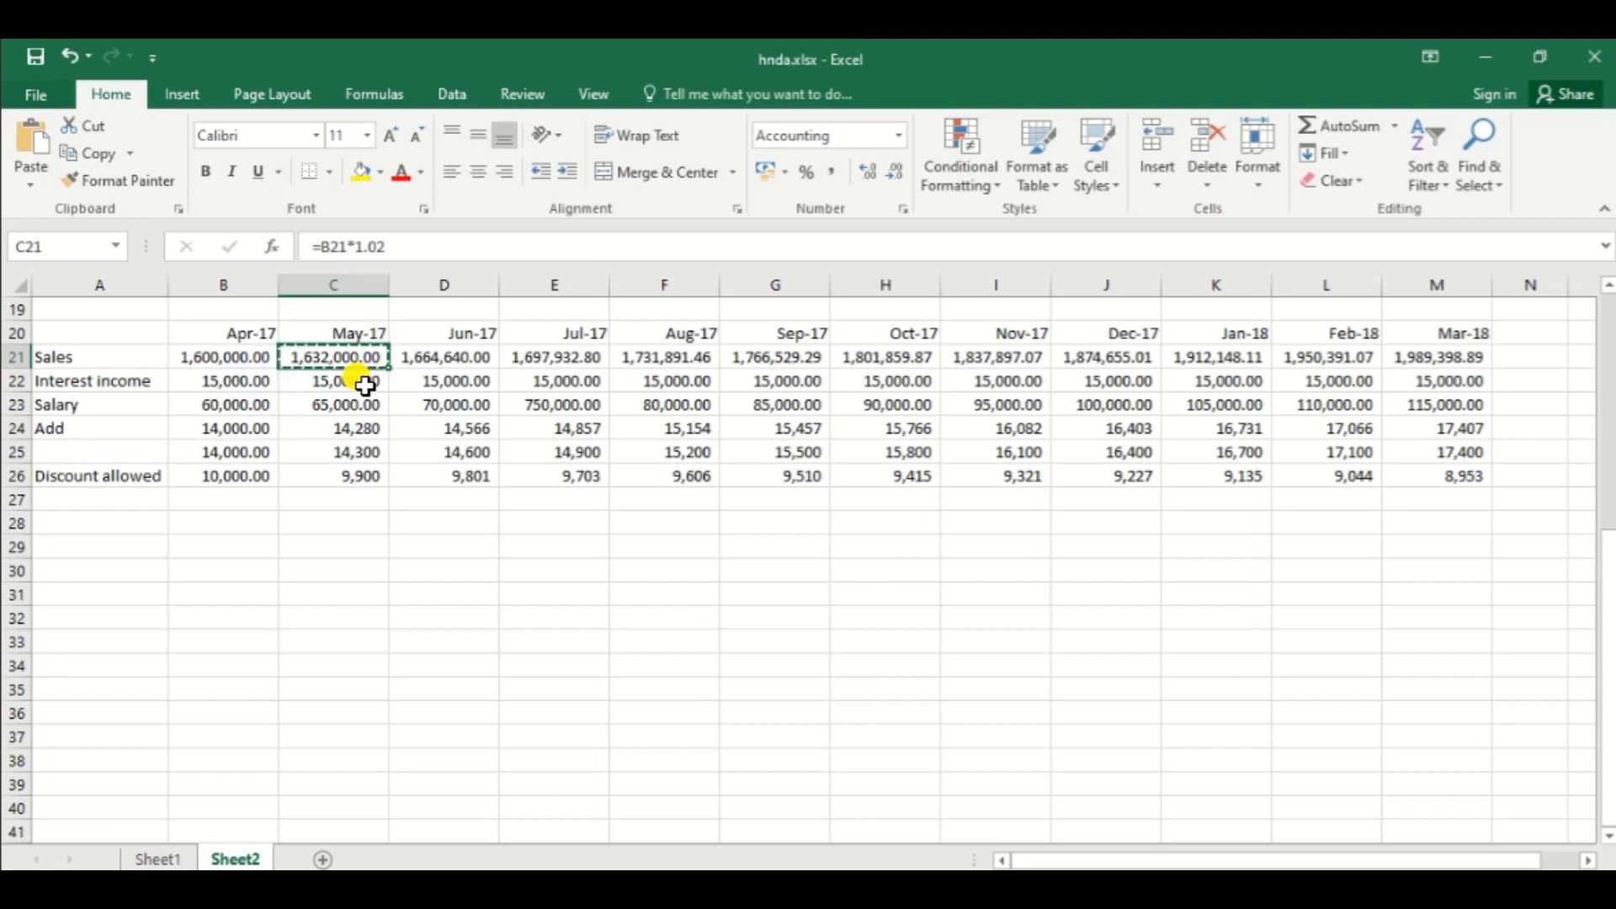
pyautogui.click(427, 358)
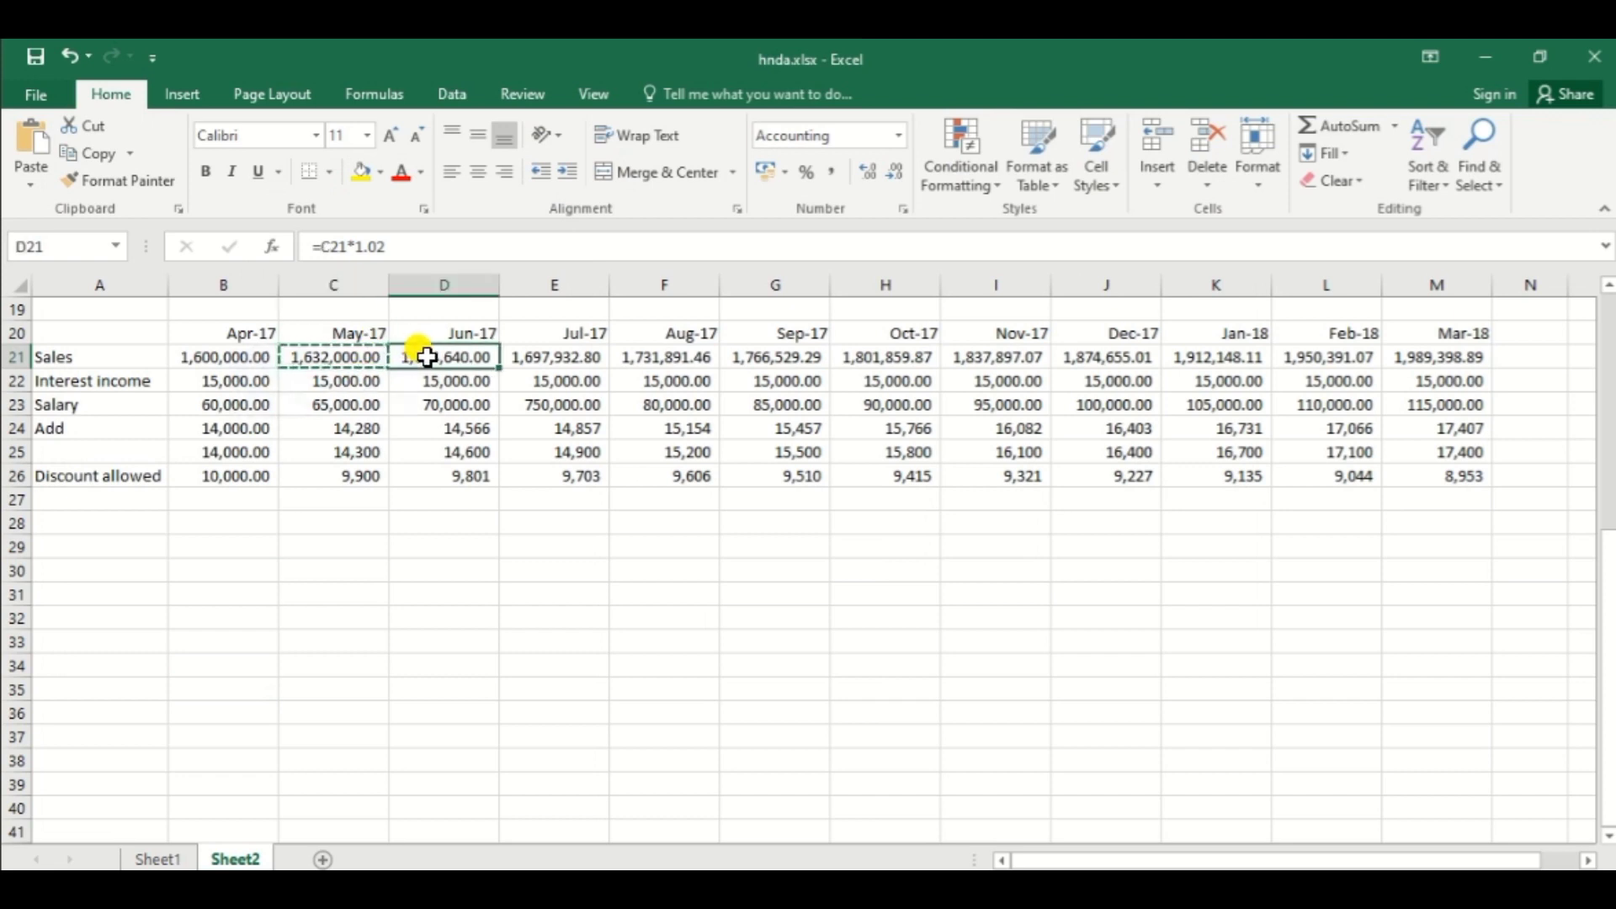
pyautogui.hotkey('ctrl', 'c')
pyautogui.hotkey('alt', 'Tab')
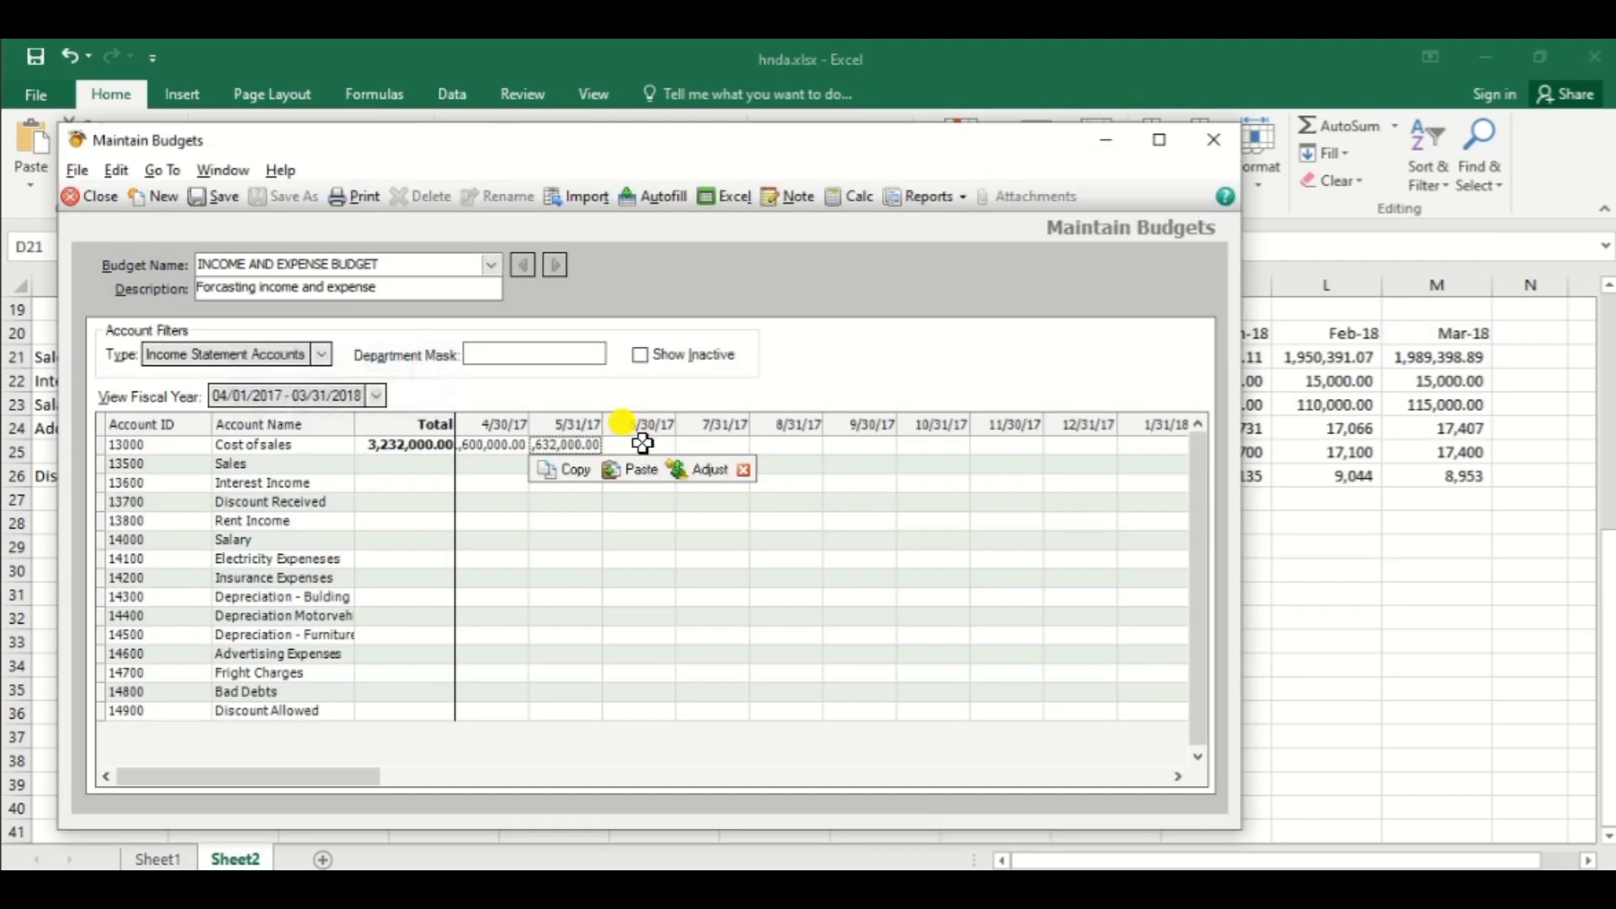
pyautogui.click(706, 469)
pyautogui.press('Tab')
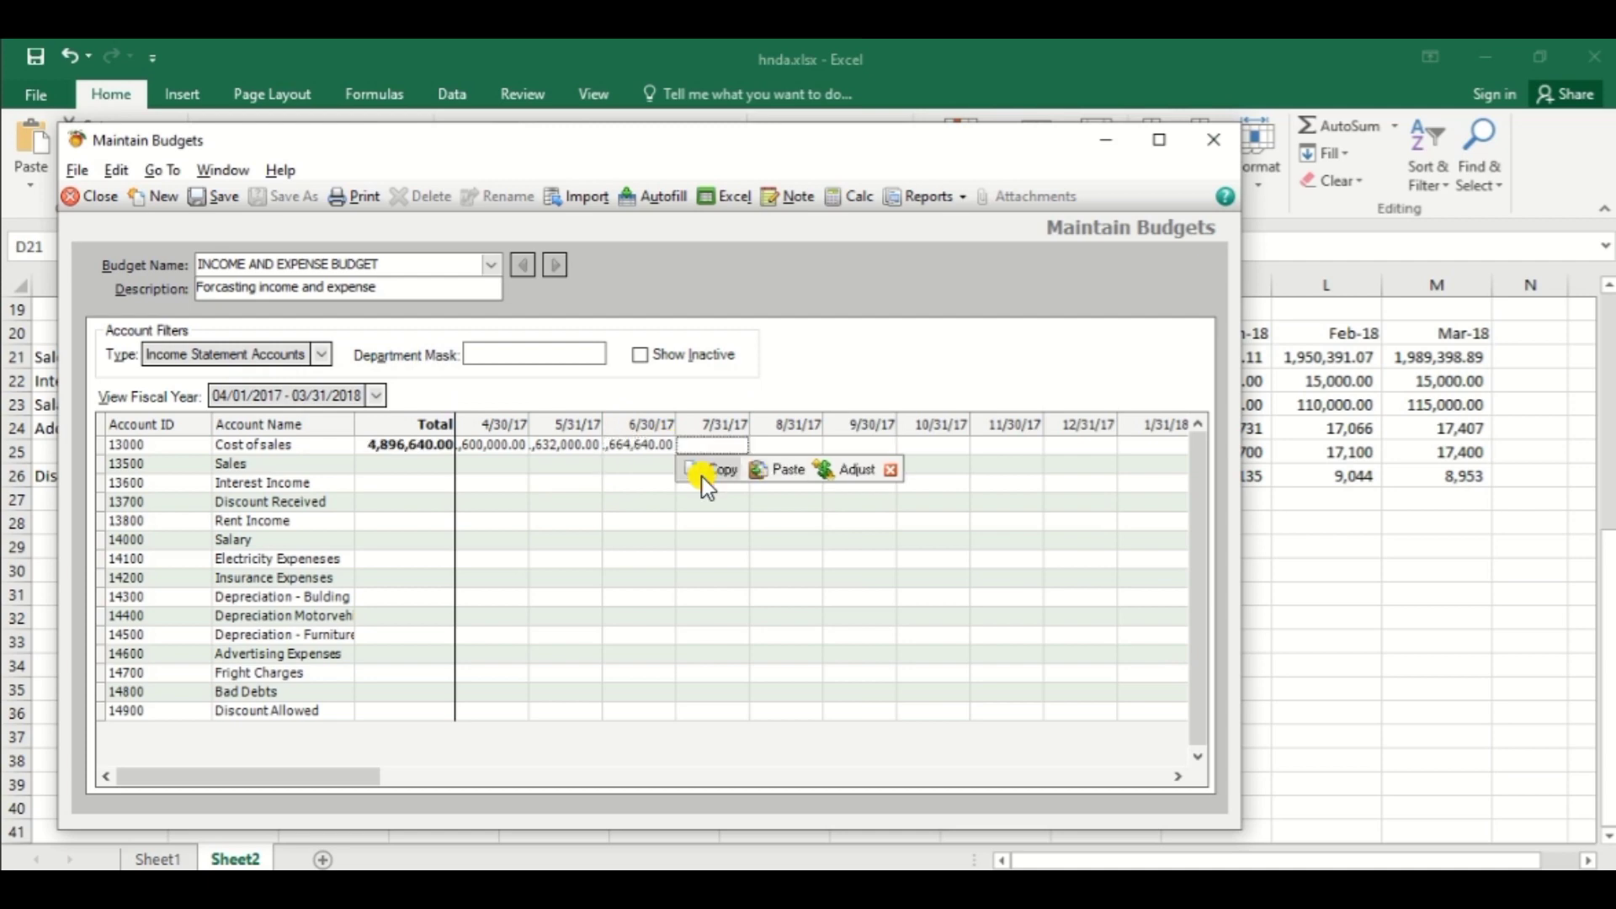
# Step: Copy the Jul-17 sales amount of 1,697,932.80 from Excel into the Cost of sales row for 7/31/17
pyautogui.hotkey('alt', 'Tab')
pyautogui.click(547, 353)
pyautogui.hotkey('ctrl', 'c')
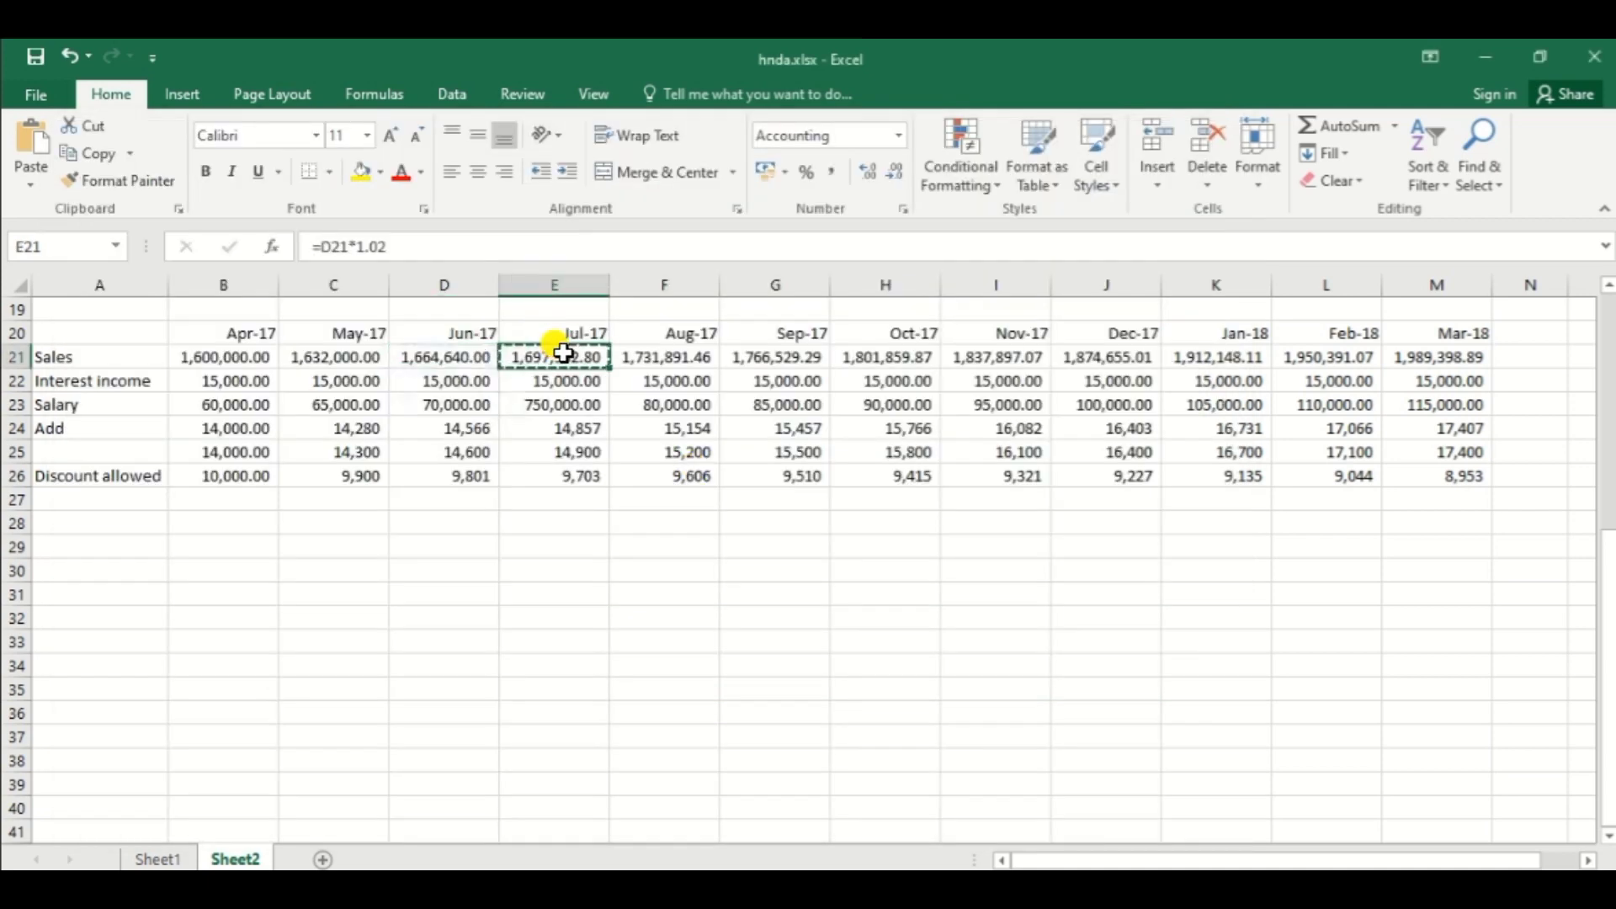
pyautogui.hotkey('alt', 'Tab')
pyautogui.click(777, 465)
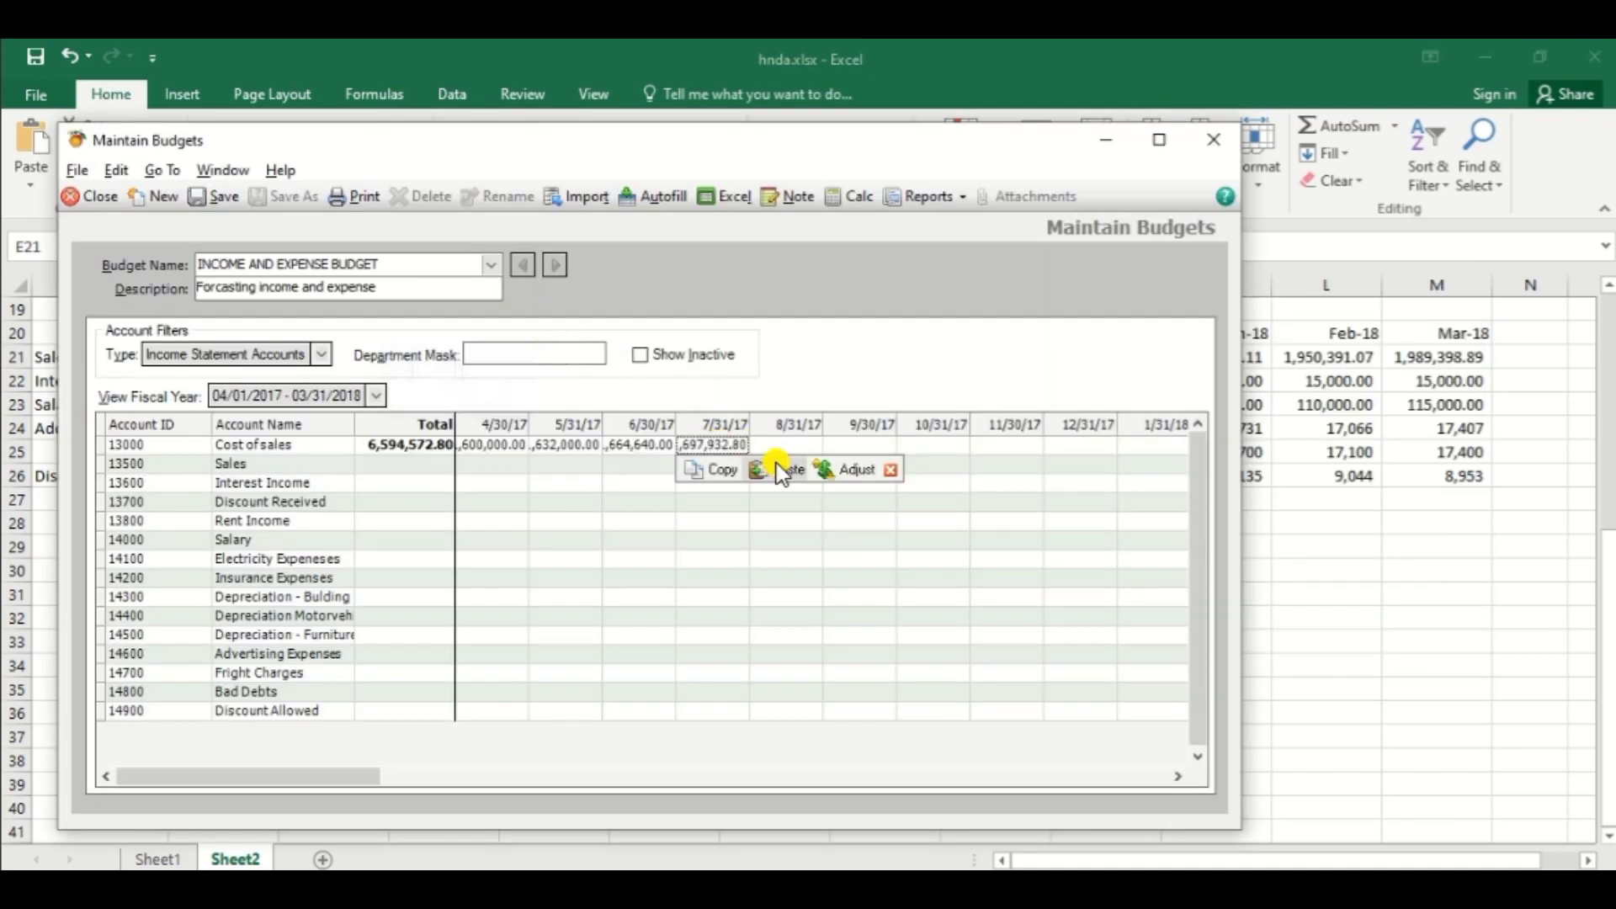
# Step: Copy the Aug-17 sales amount of 1,731,891.46 from Excel into the Cost of sales row for 8/31/17
pyautogui.hotkey('alt', 'Tab')
pyautogui.click(678, 354)
pyautogui.hotkey('ctrl', 'c')
pyautogui.hotkey('alt', 'Tab')
pyautogui.click(783, 445)
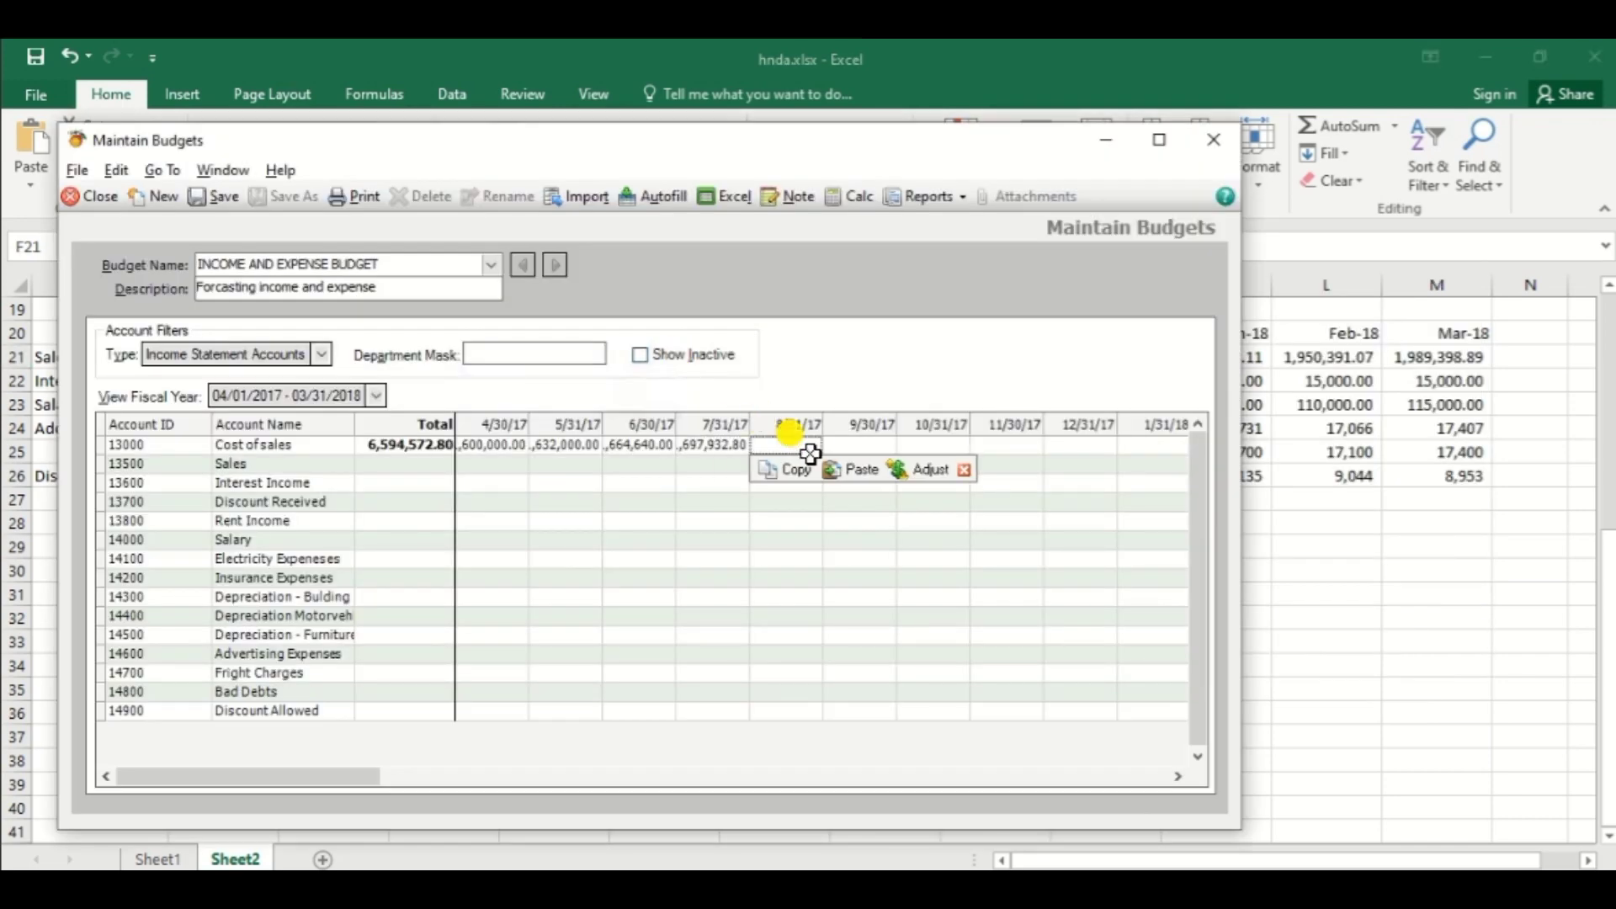
pyautogui.click(864, 473)
# Step: Copy the Sep-17 sales amount of 1,766,529.29 from Excel into the Cost of sales row for 9/30/17
pyautogui.hotkey('alt', 'Tab')
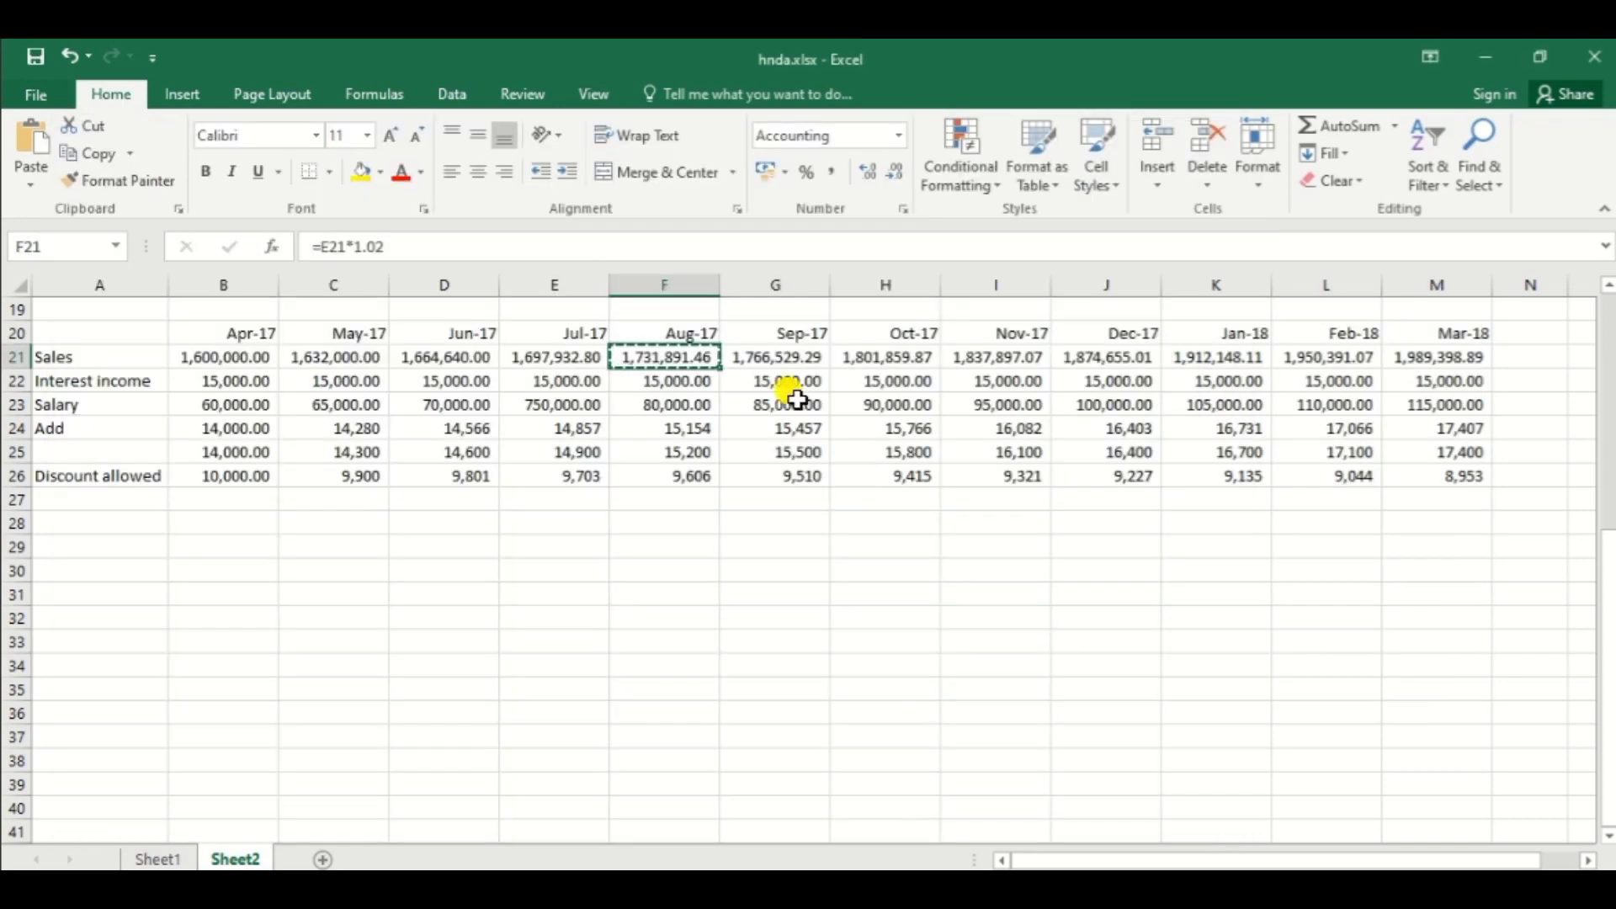
pyautogui.click(788, 357)
pyautogui.hotkey('ctrl', 'c')
pyautogui.hotkey('alt', 'Tab')
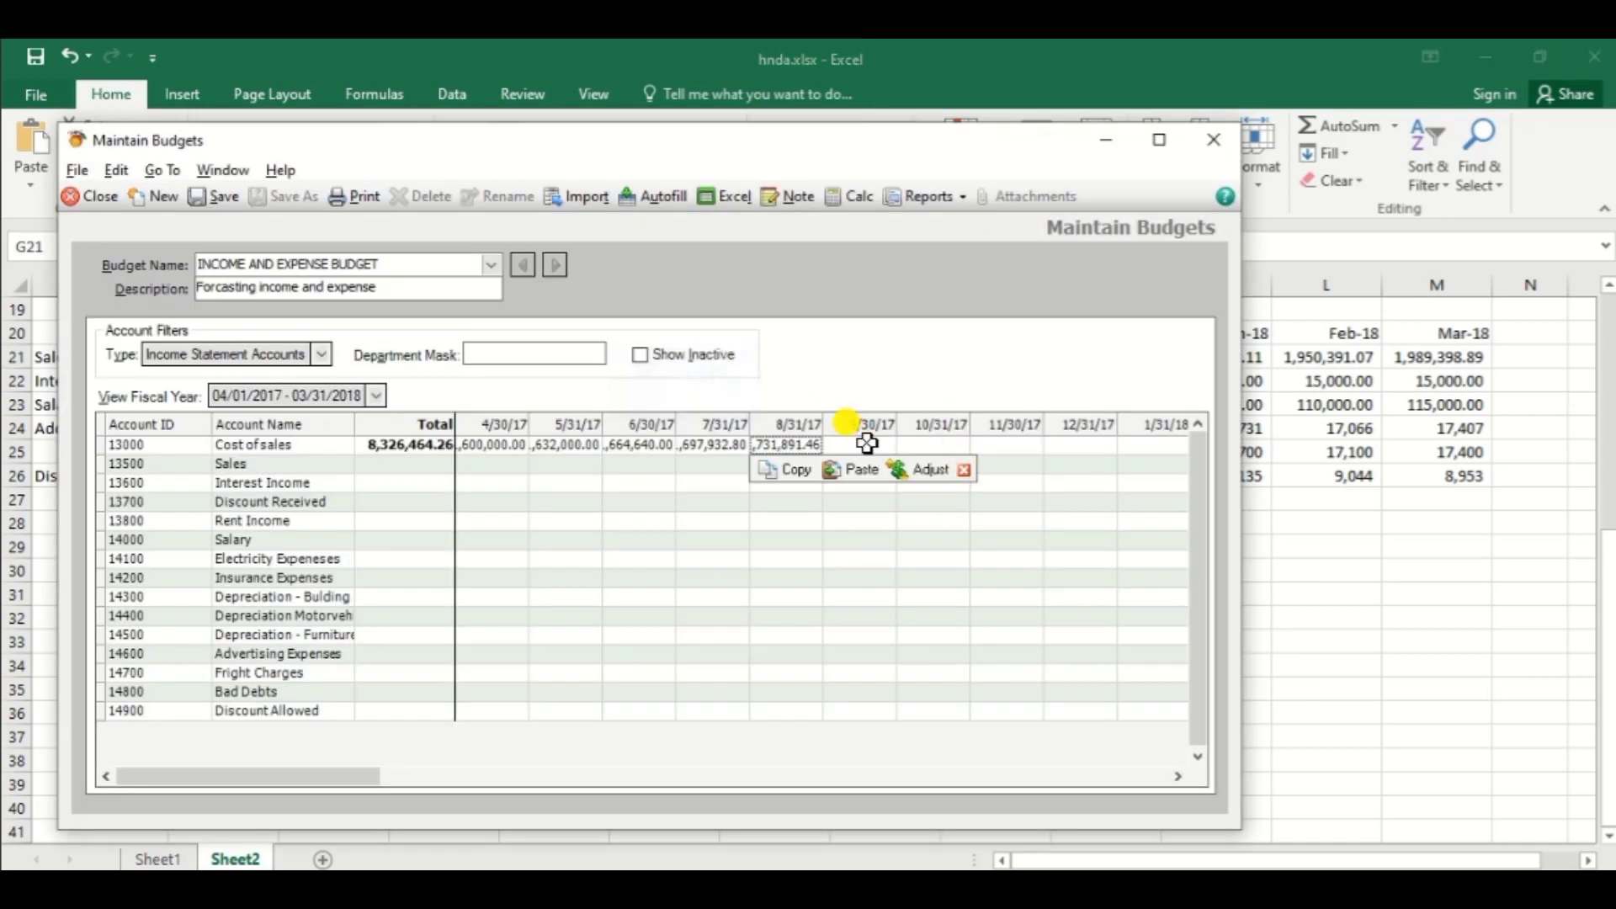
pyautogui.click(855, 445)
pyautogui.click(918, 471)
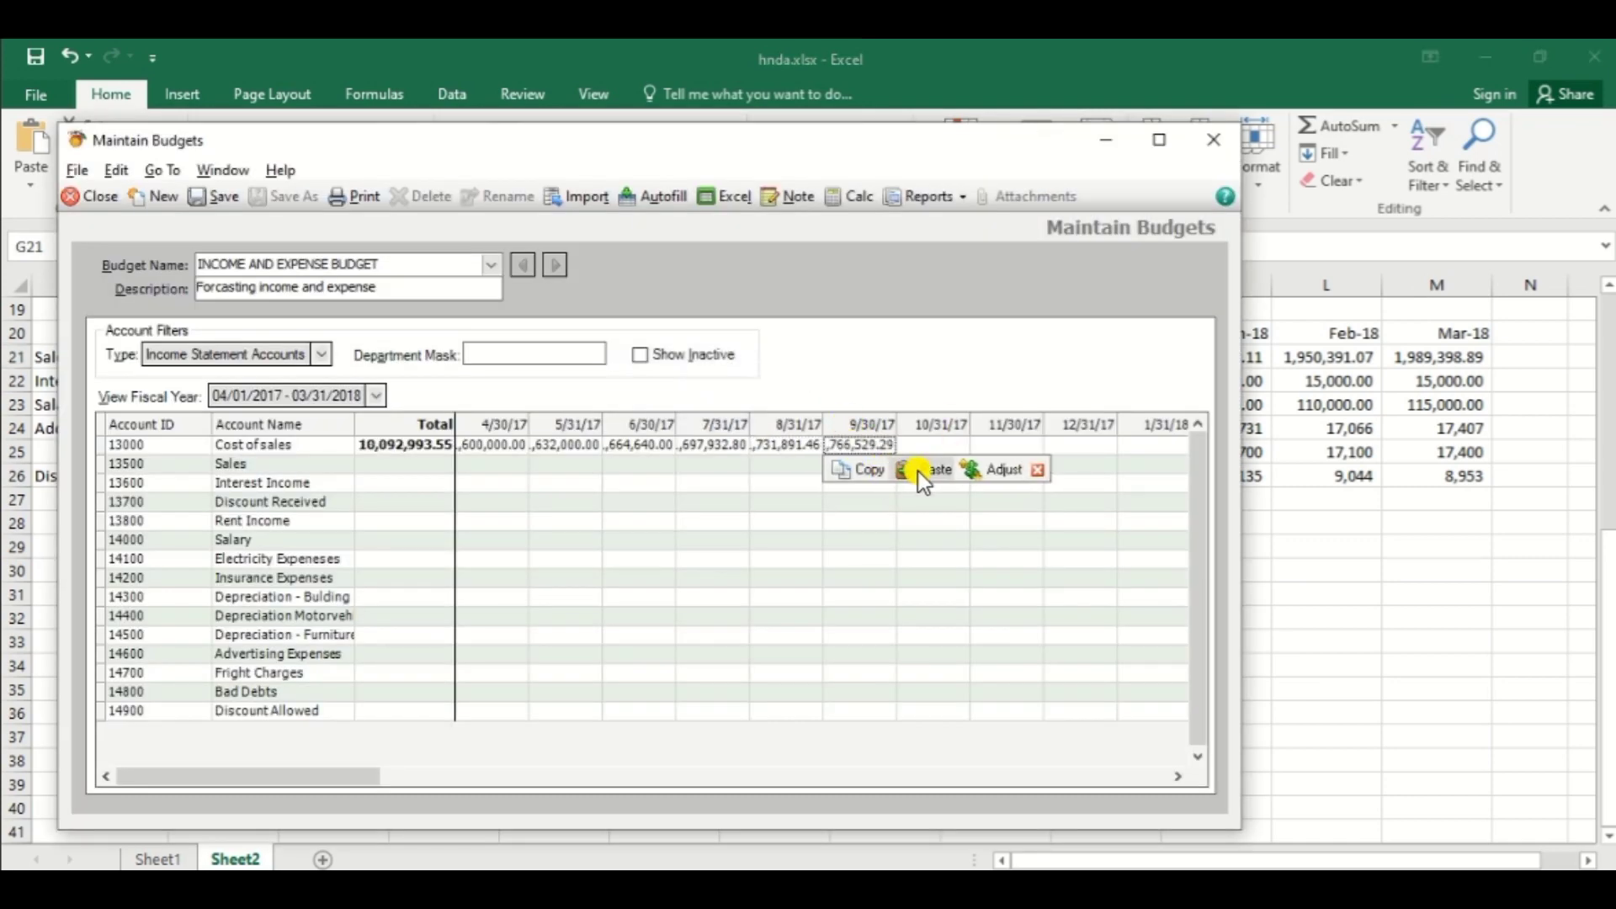
# Step: Copy the Oct-17 sales amount of 1,801,859.87 from Excel into the Cost of sales row for 10/31/17
pyautogui.hotkey('alt', 'Tab')
pyautogui.click(926, 361)
pyautogui.hotkey('ctrl', 'c')
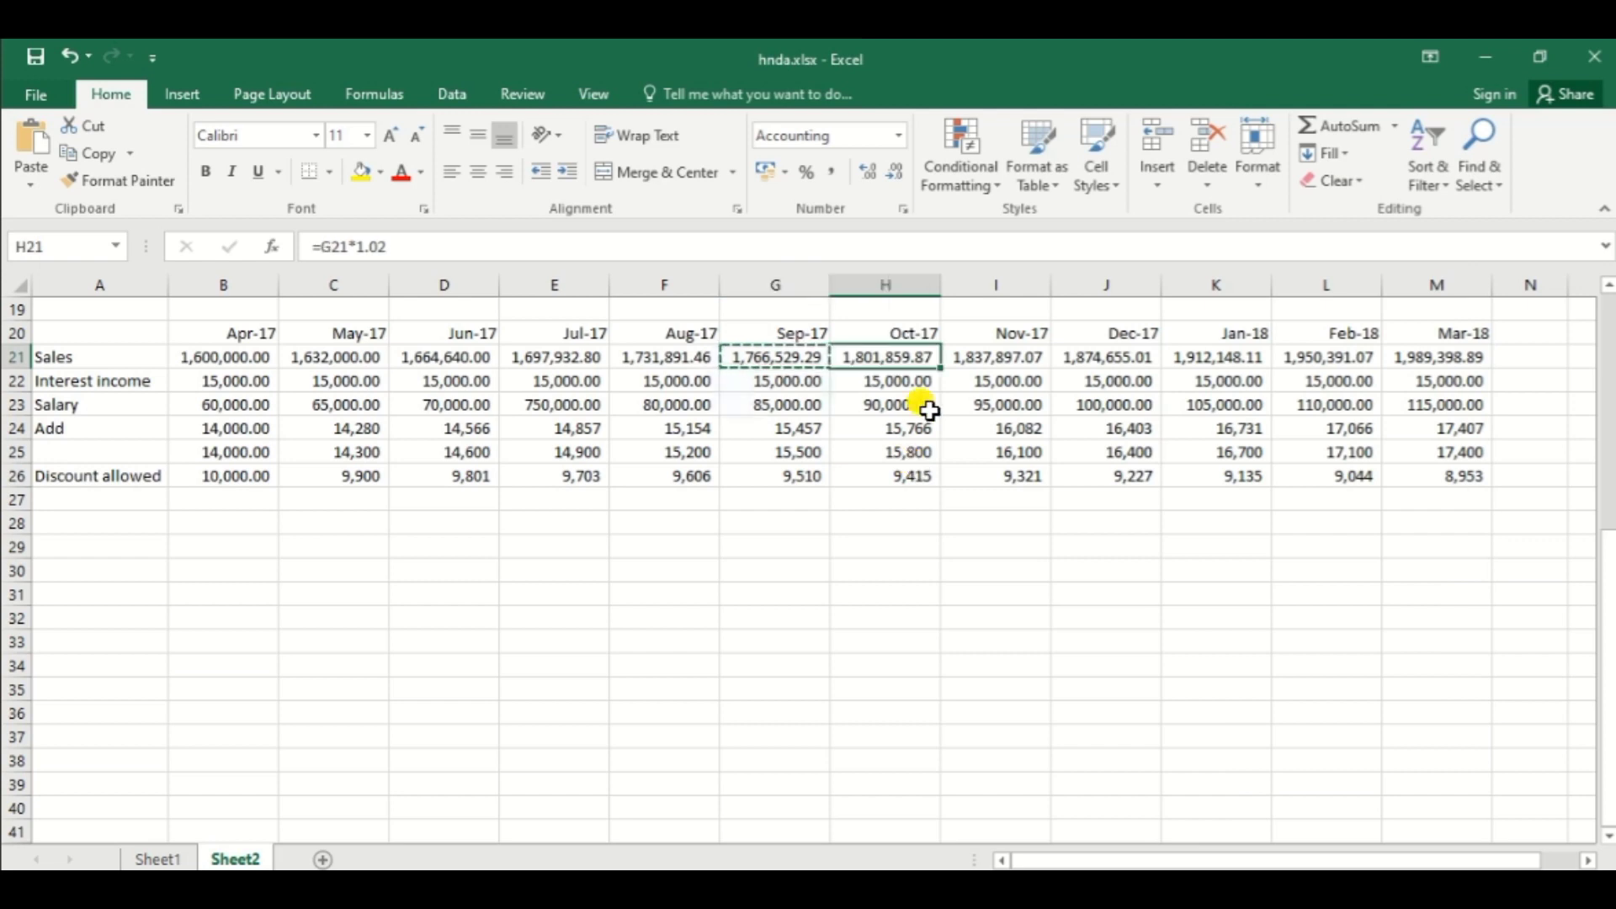
pyautogui.hotkey('alt', 'Tab')
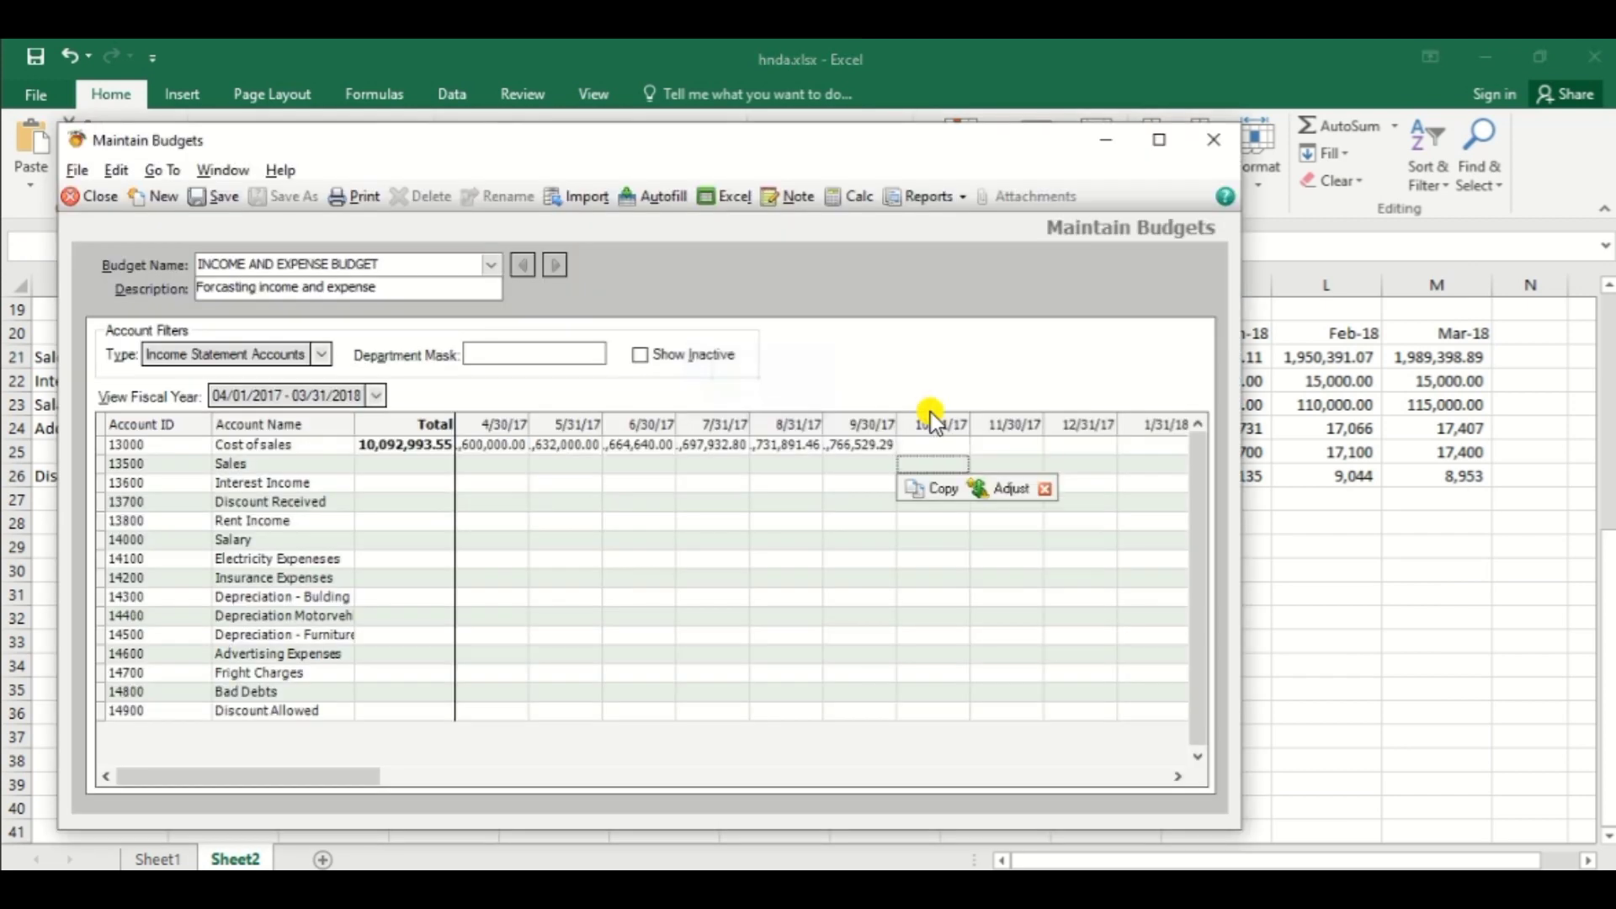
pyautogui.hotkey('alt', 'Tab')
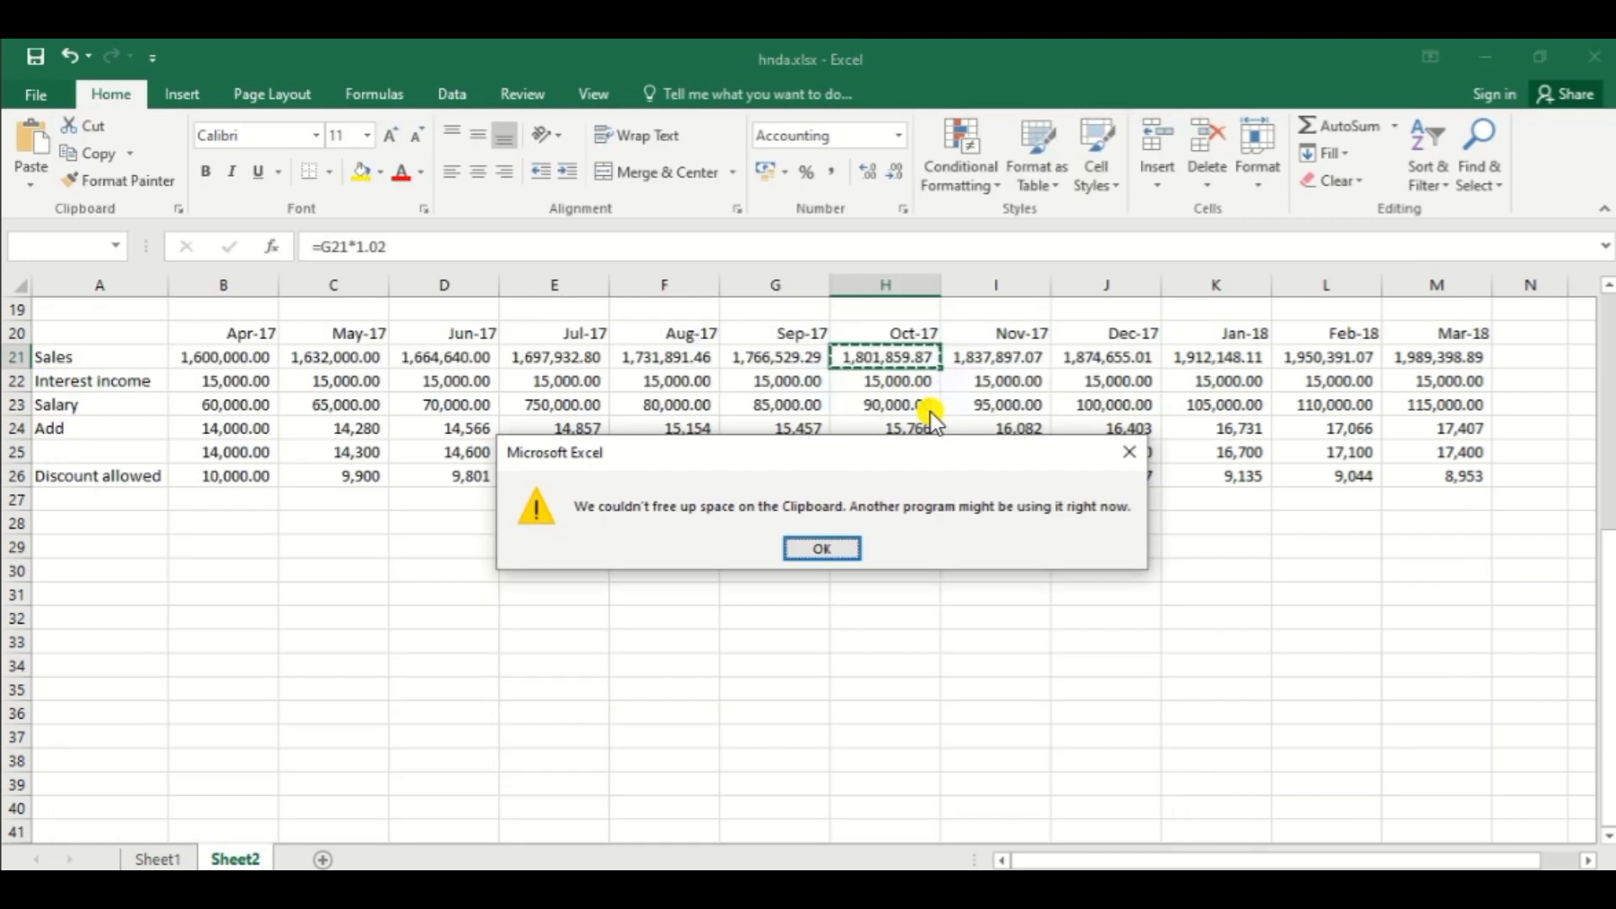
pyautogui.press('Return')
pyautogui.hotkey('ctrl', 'c')
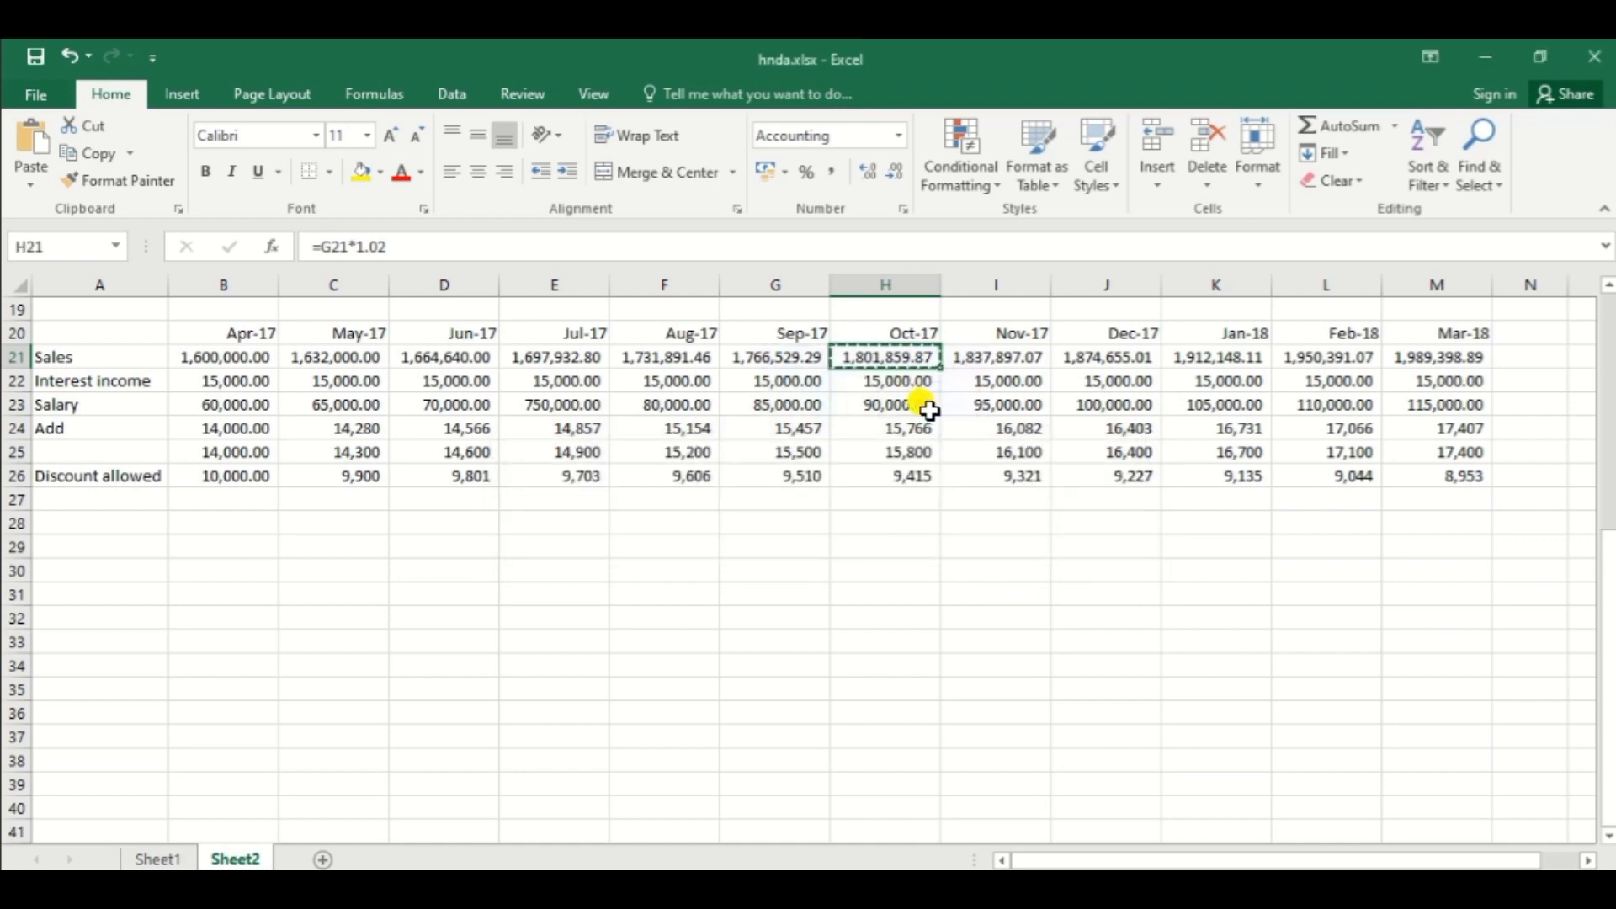
pyautogui.hotkey('alt', 'Tab')
pyautogui.hotkey('ctrl', 'v')
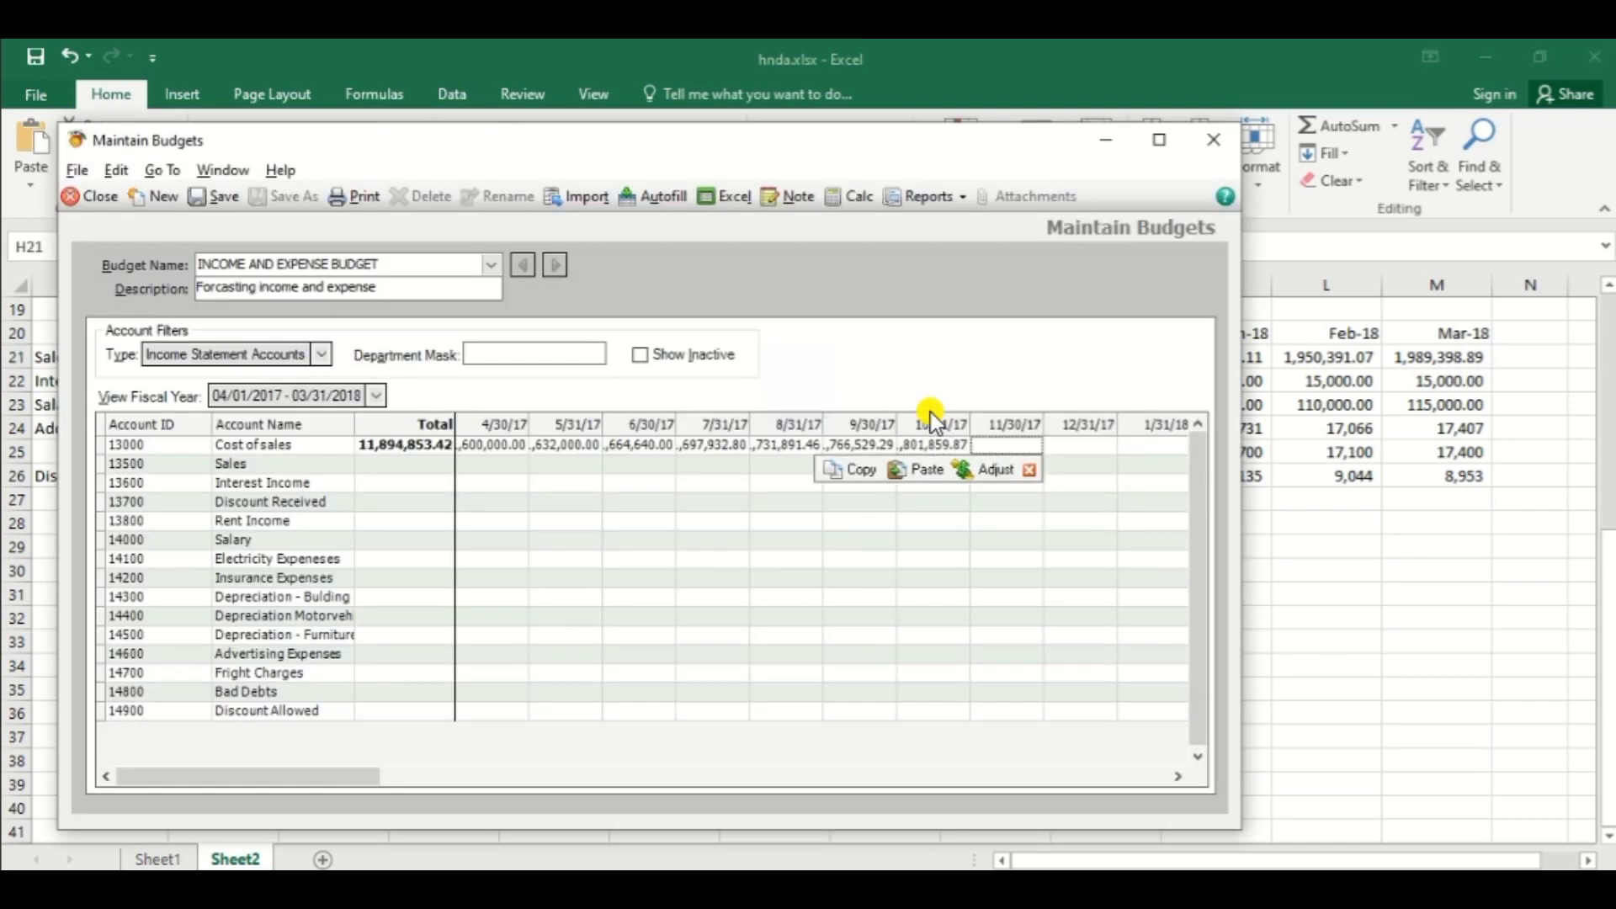
# Step: Copy the Nov-17 sales amount of 1,837,897.07 from Excel into the Cost of sales row for 11/30/17
pyautogui.hotkey('alt', 'Tab')
pyautogui.press('Right')
pyautogui.hotkey('ctrl', 'c')
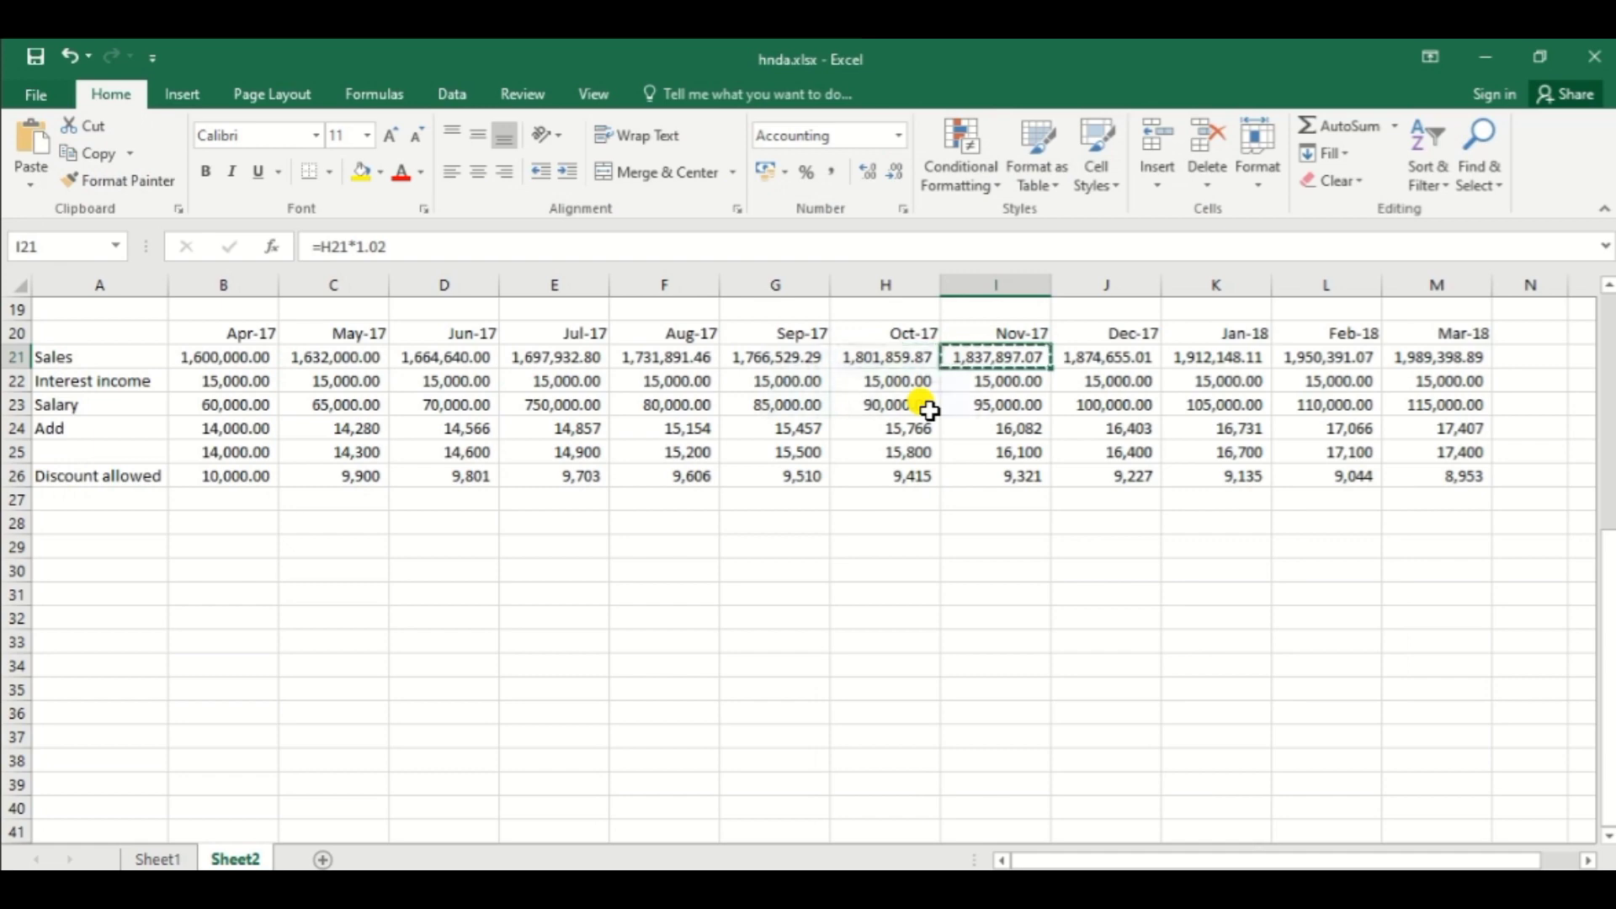
pyautogui.hotkey('alt', 'Tab')
pyautogui.hotkey('ctrl', 'v')
# Step: Copy the Dec-17 sales amount of 1,874,655.01 from Excel into the Cost of sales row for 12/31/17
pyautogui.hotkey('alt', 'Tab')
pyautogui.press('Right')
pyautogui.hotkey('ctrl', 'c')
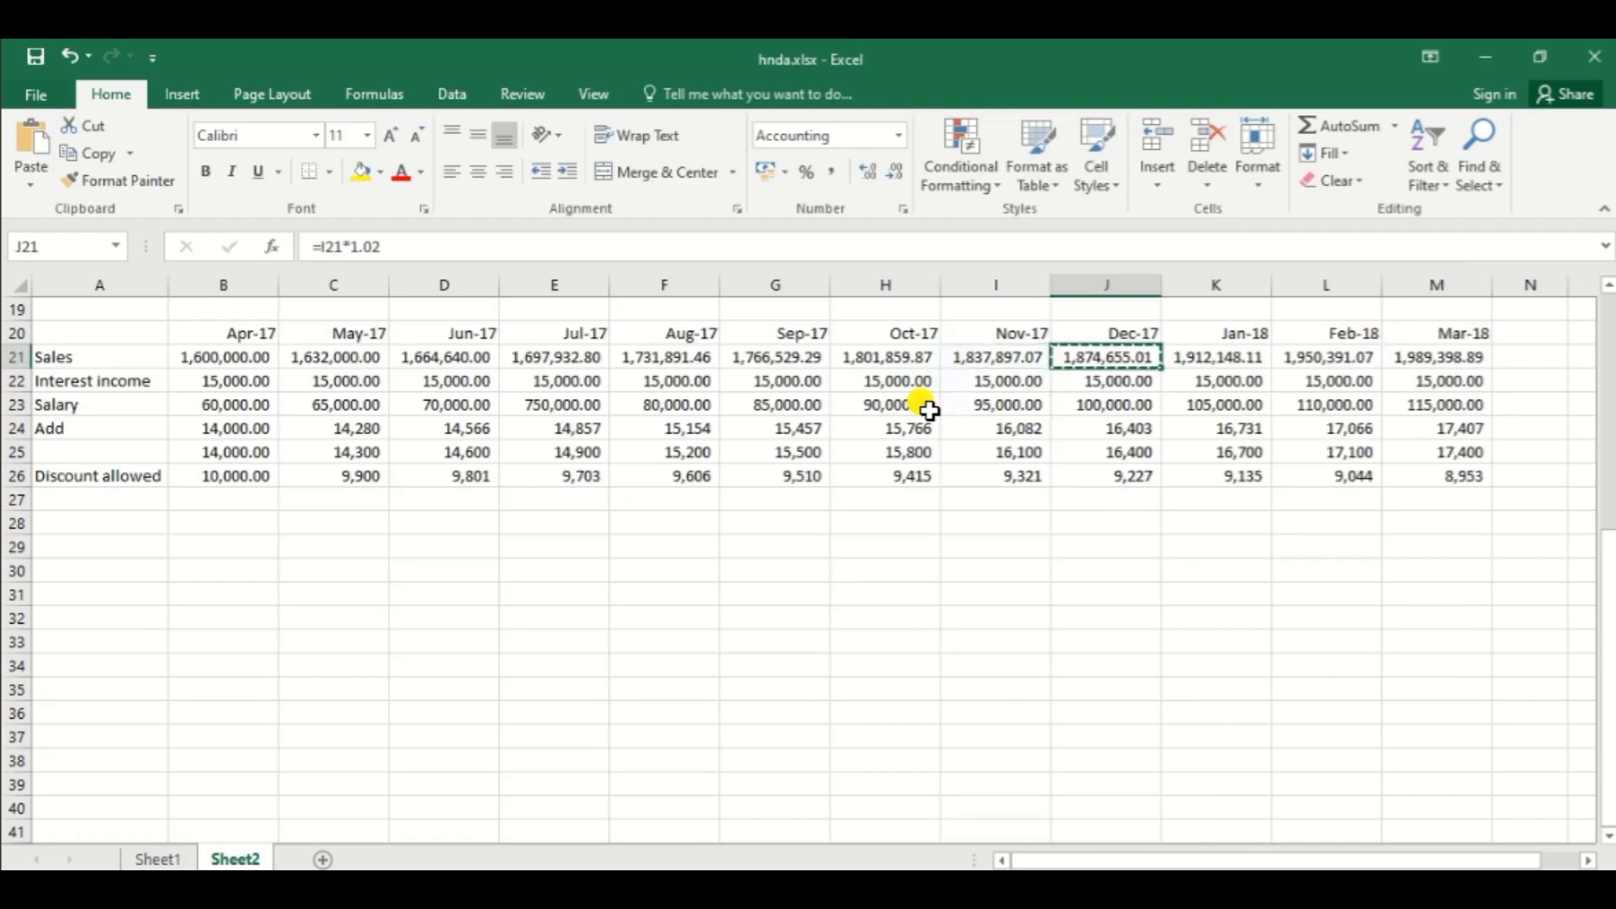
pyautogui.hotkey('alt', 'Tab')
pyautogui.press('Right')
pyautogui.hotkey('ctrl', 'v')
# Step: Copy the Jan-18 sales amount of 1,912,148.11 from Excel into the Cost of sales row for 1/31/18
pyautogui.hotkey('alt', 'Tab')
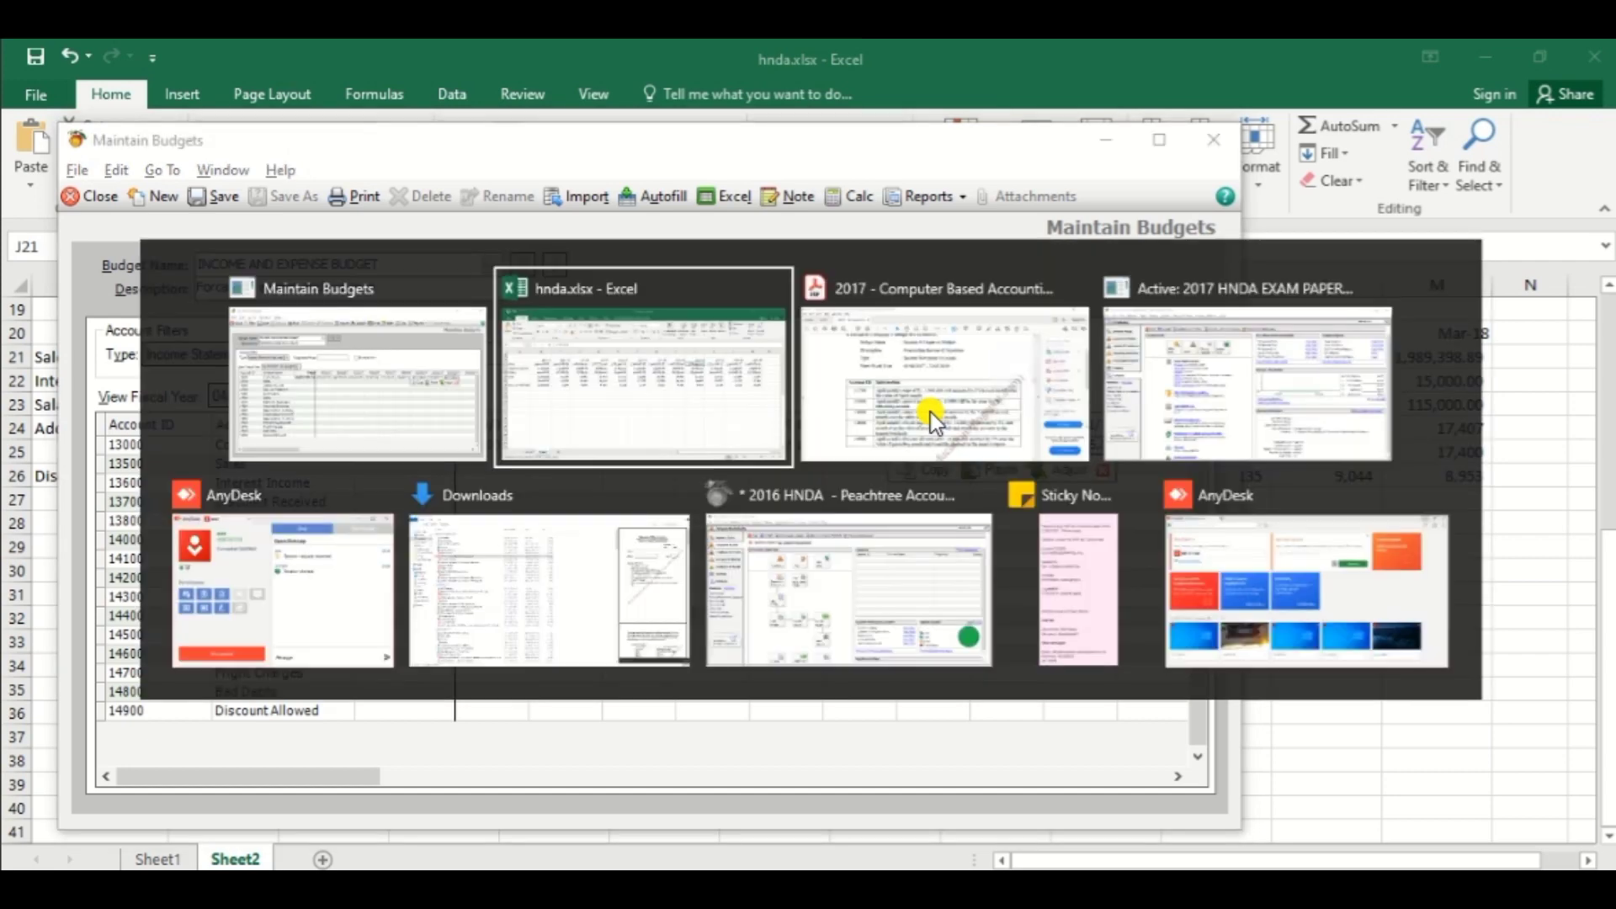
pyautogui.press('Right')
pyautogui.hotkey('alt', 'Tab')
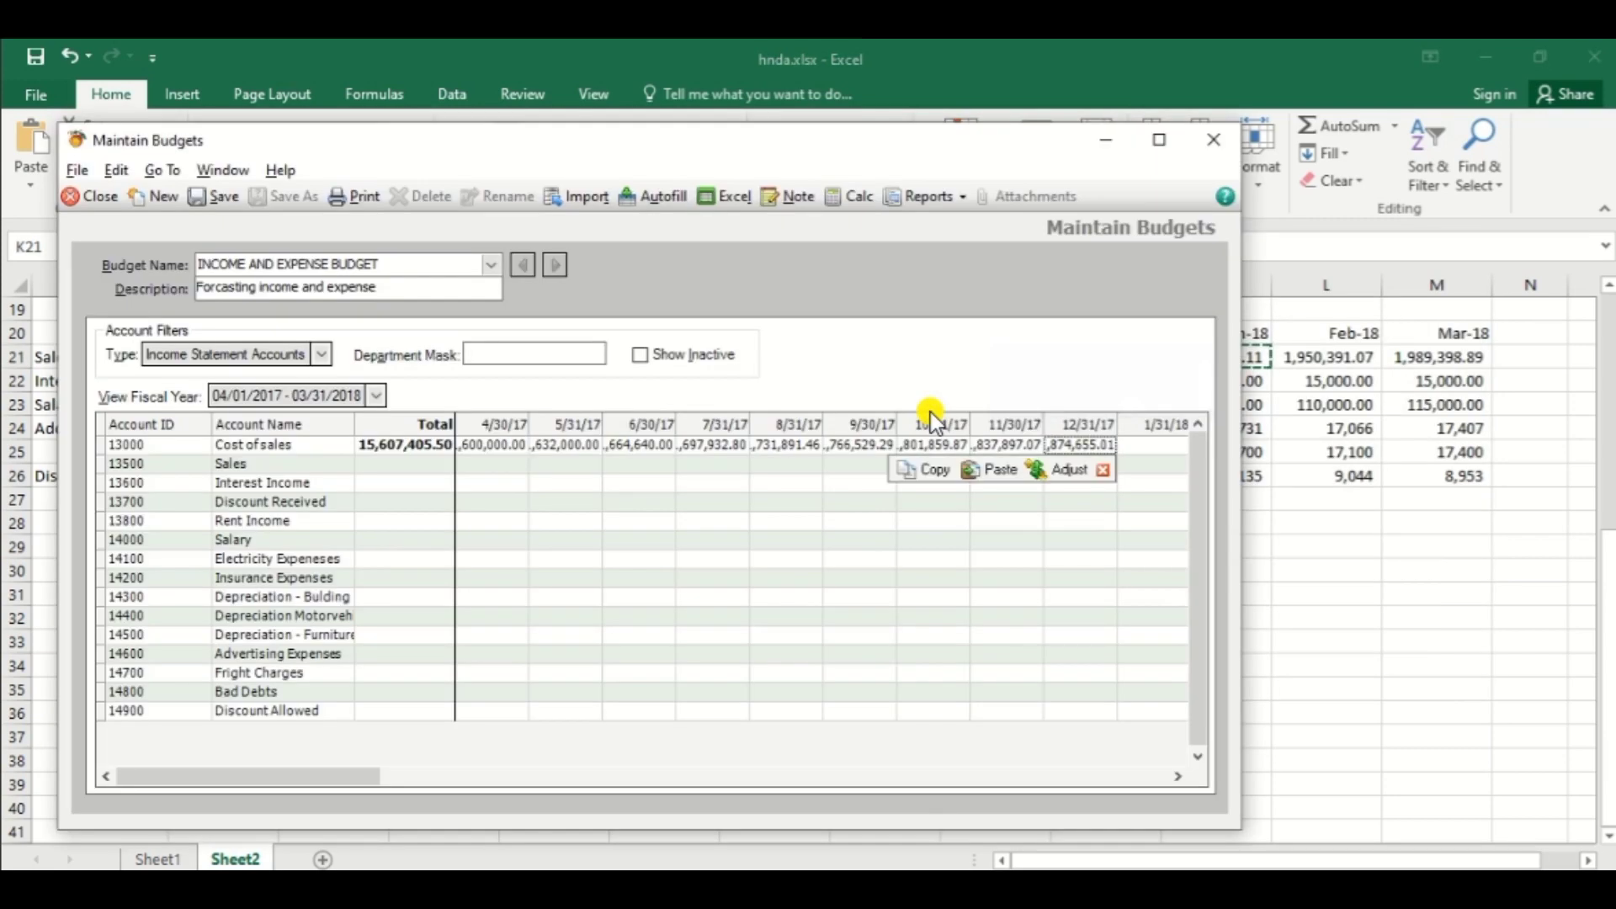
# Step: Copy the Feb-18 sales amount of 1,950,391.07 from Excel into the Cost of sales row for 2/28/18
pyautogui.hotkey('alt', 'Tab')
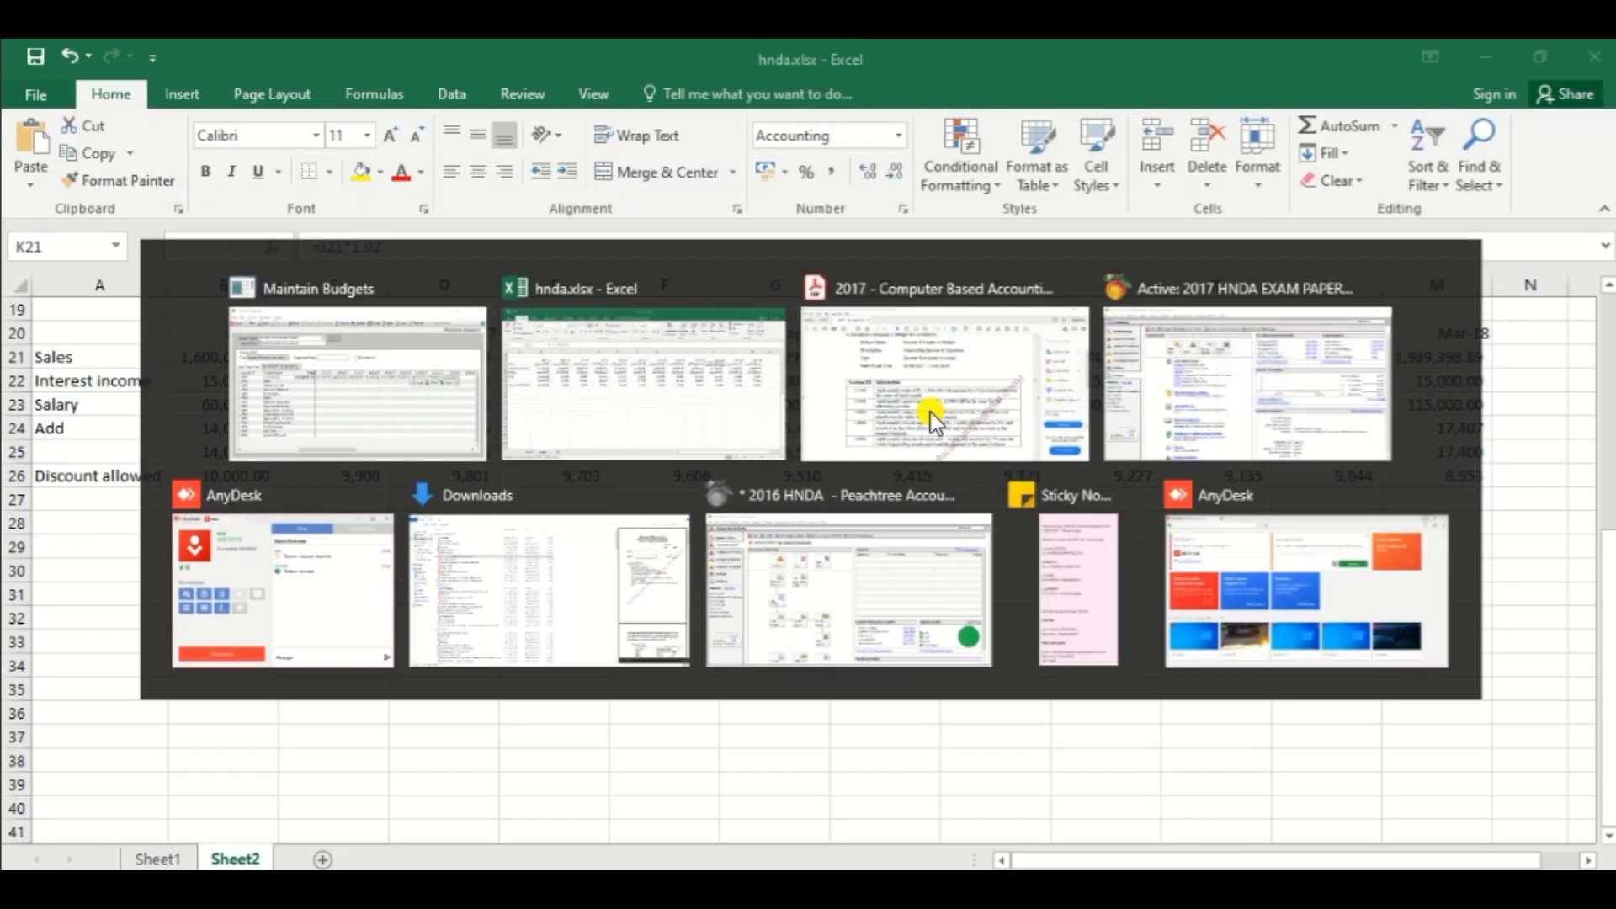
pyautogui.press('Right')
pyautogui.hotkey('ctrl', 'c')
pyautogui.hotkey('alt', 'Tab')
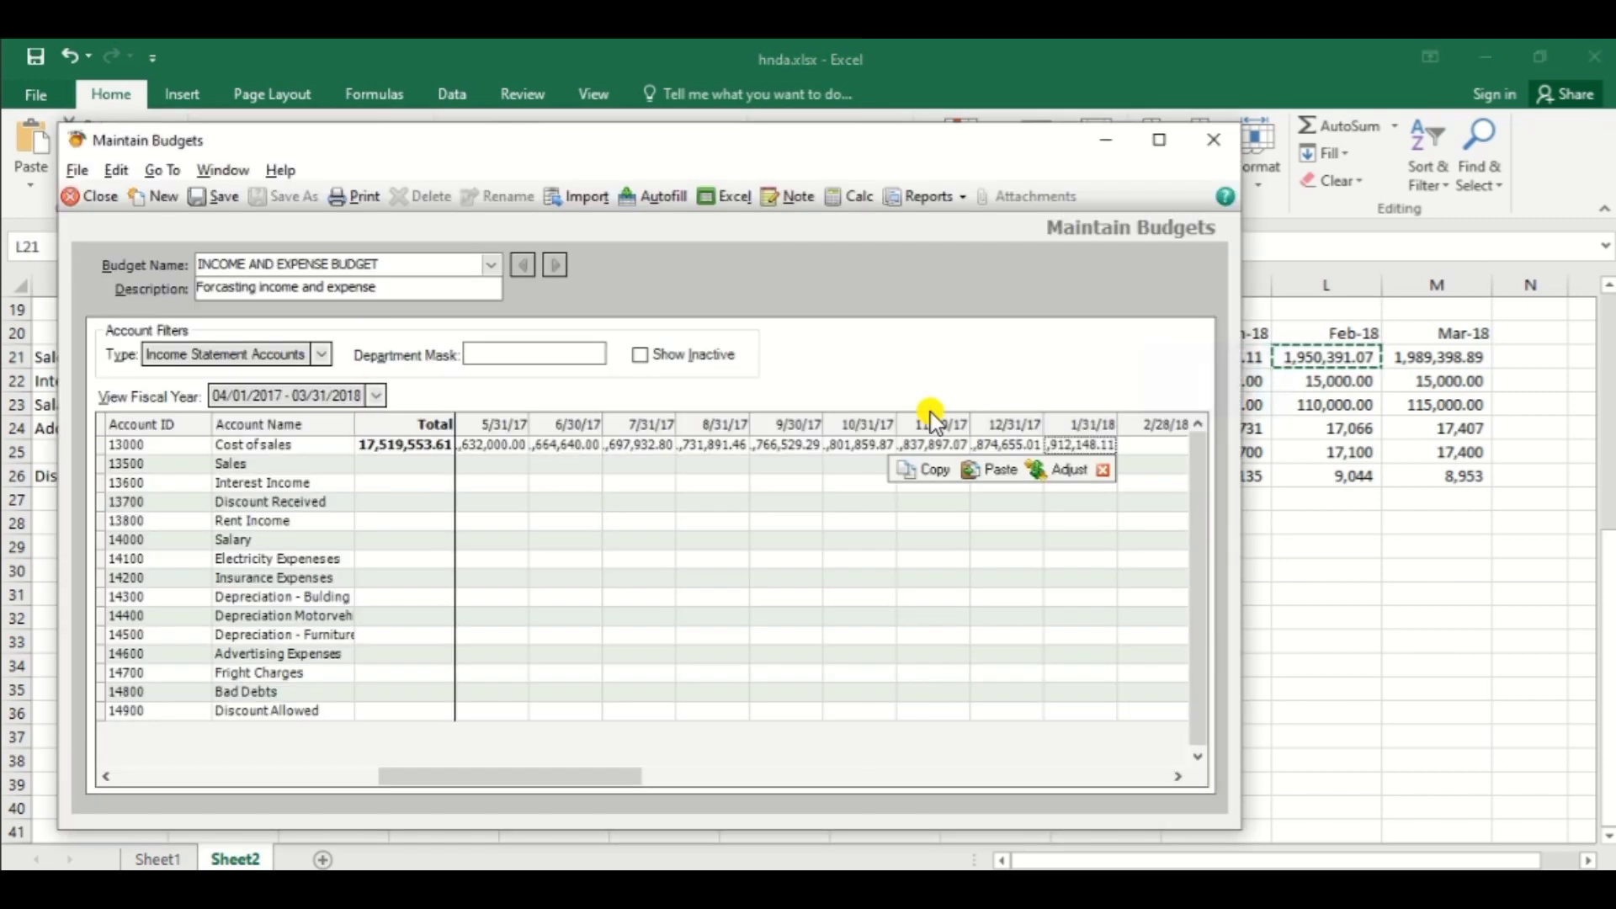
pyautogui.press('Right')
pyautogui.hotkey('ctrl', 'v')
# Step: Copy the Mar-18 sales amount of 1,989,398.89 from Excel into the Cost of sales row for 3/31/18
pyautogui.hotkey('alt', 'Tab')
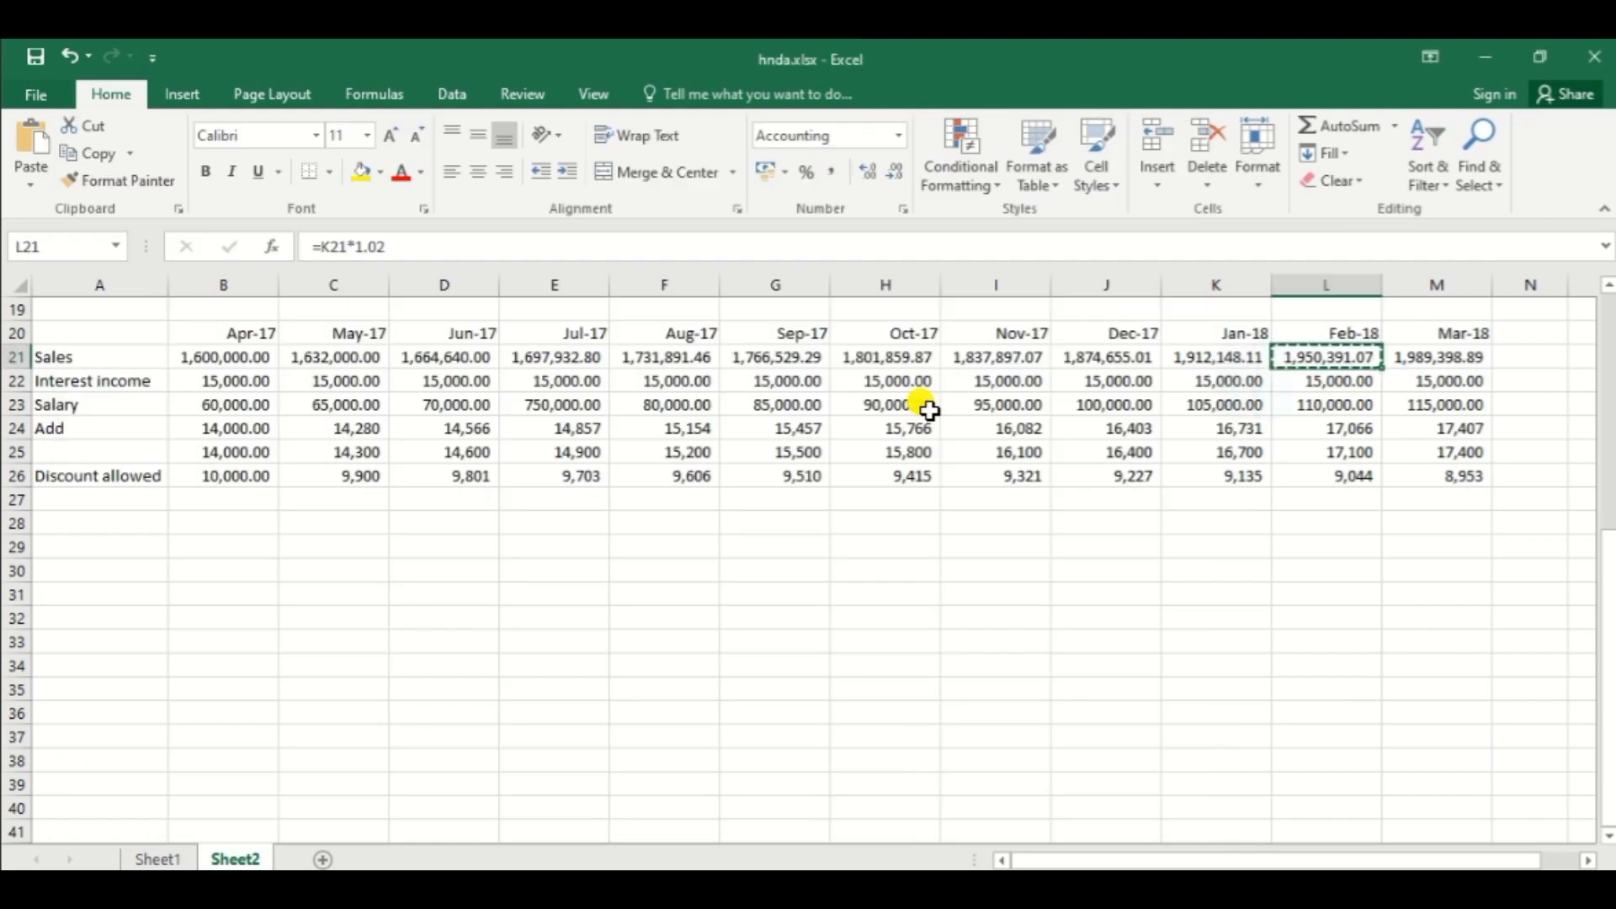
pyautogui.press('Right')
pyautogui.hotkey('ctrl', 'c')
pyautogui.hotkey('alt', 'Tab')
pyautogui.press('Right')
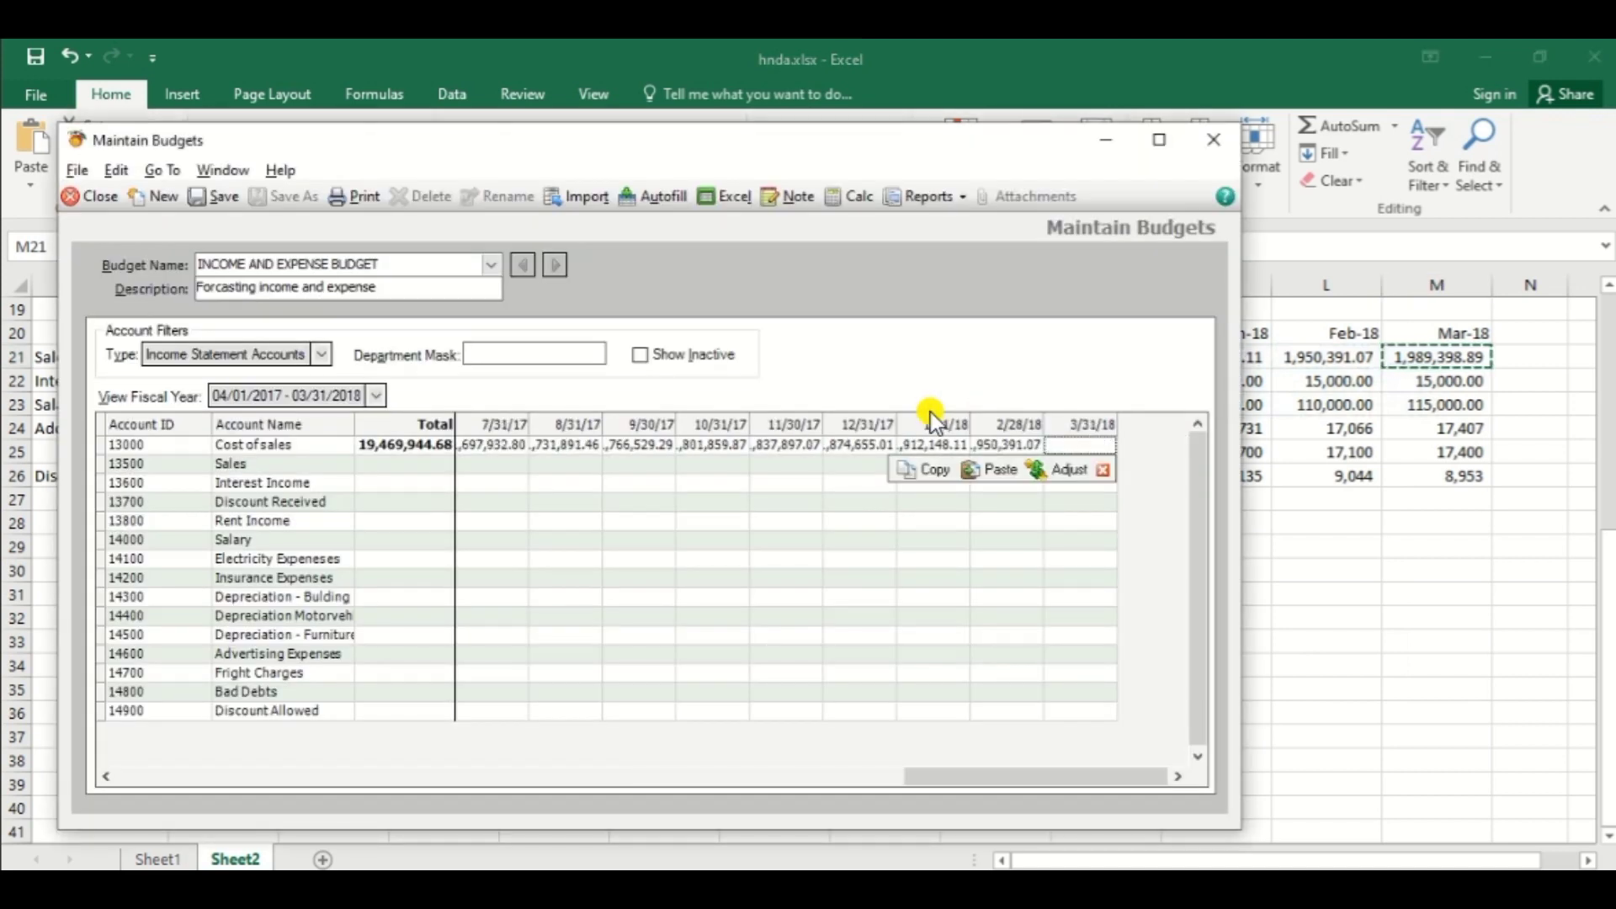
pyautogui.hotkey('ctrl', 'v')
# Step: Copy the whole Interest income row of amounts, Apr-17 through Mar-18, in Excel
pyautogui.hotkey('alt', 'Tab')
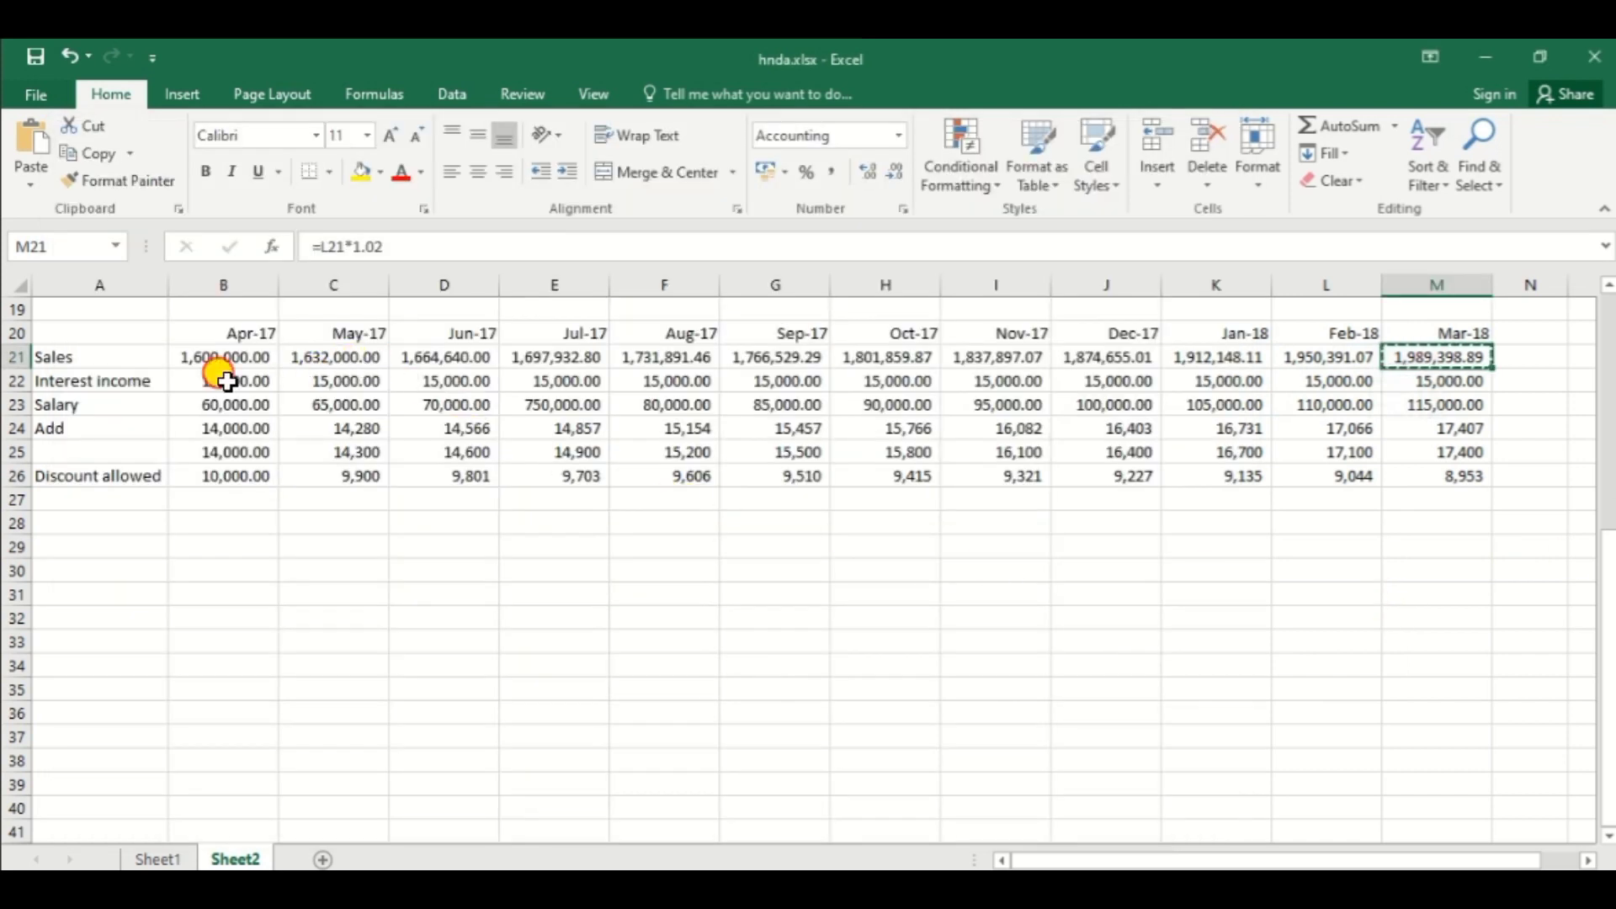
pyautogui.click(227, 381)
pyautogui.press('F2')
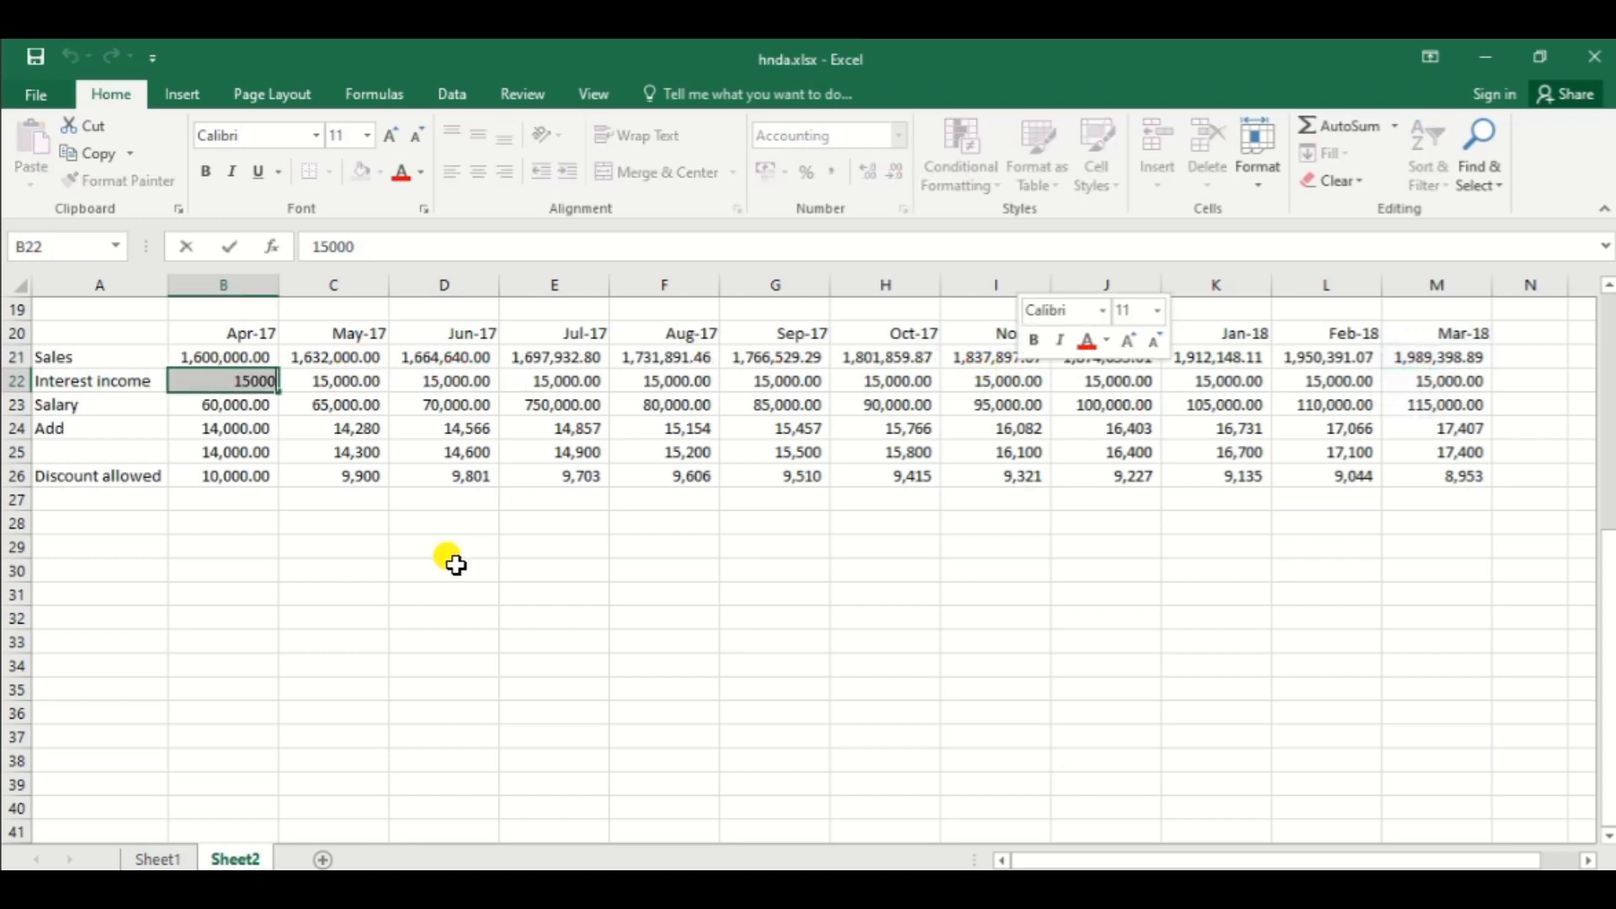
pyautogui.click(460, 564)
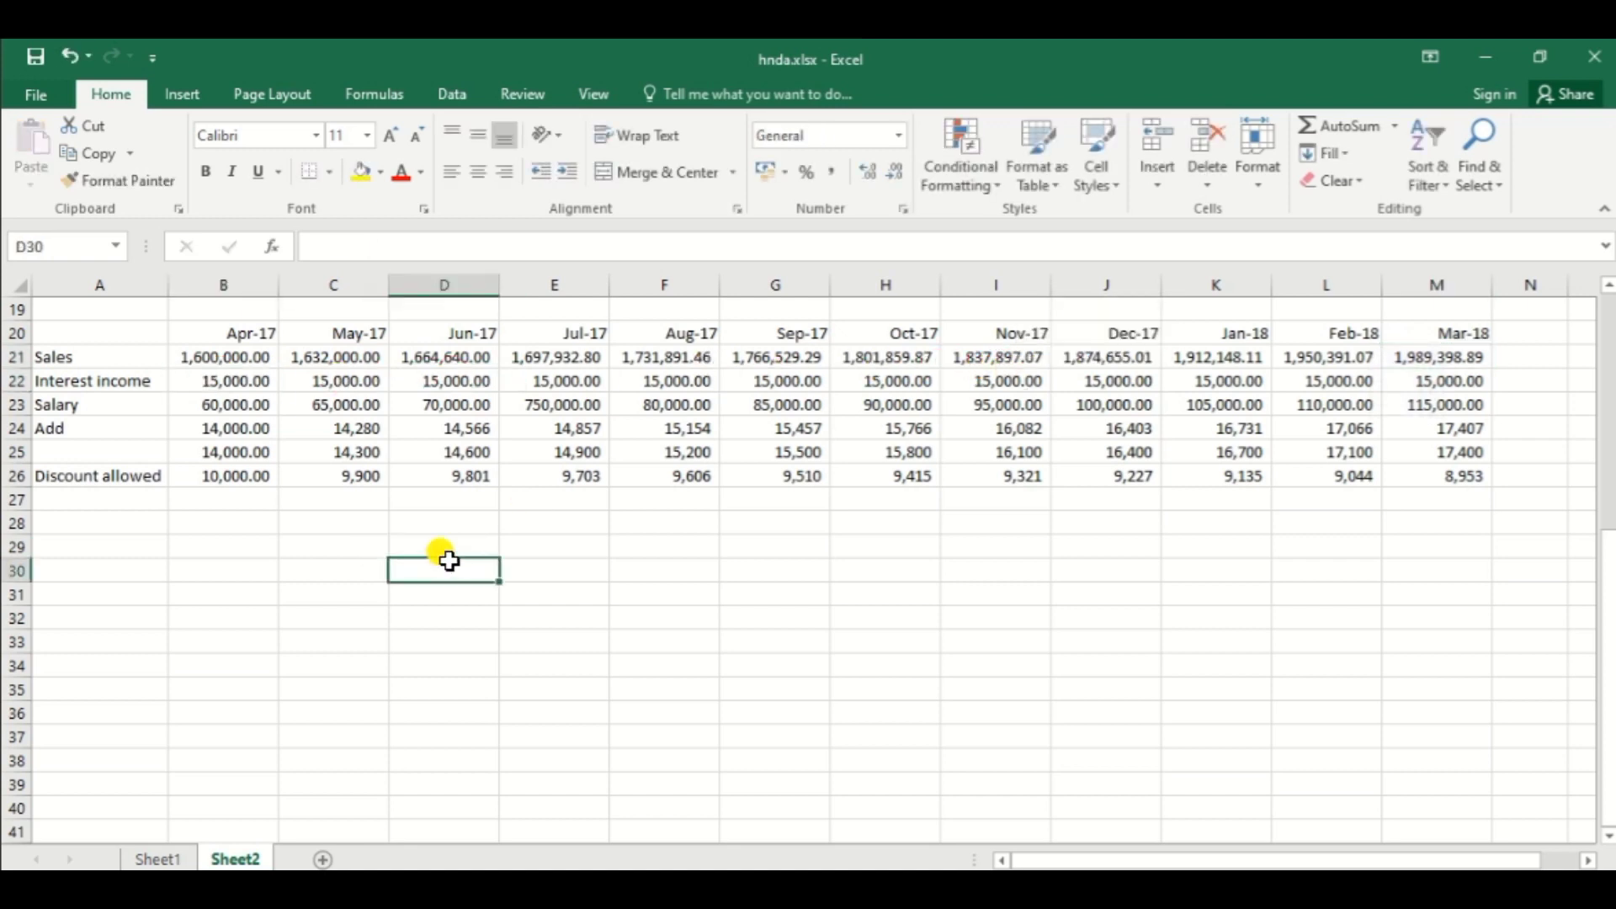
pyautogui.click(260, 380)
pyautogui.moveTo(260, 380); pyautogui.dragTo(1400, 381)
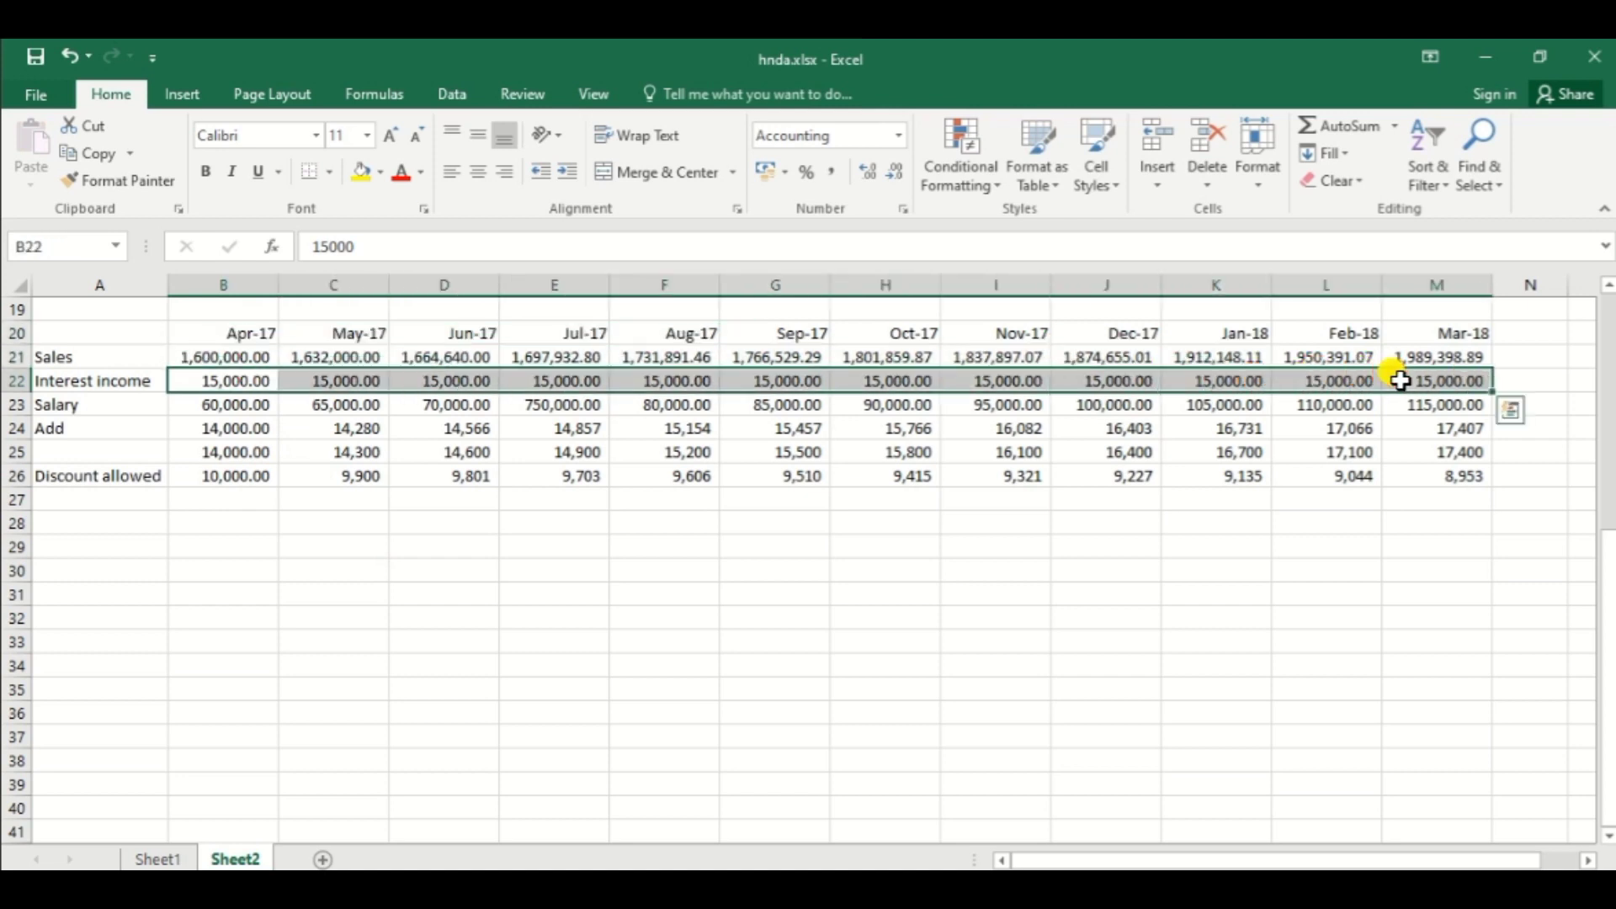
pyautogui.hotkey('ctrl', 'c')
# Step: Try to paste the copied interest income amounts into the budget's Interest Income row starting at 4/30/17
pyautogui.hotkey('alt', 'Tab')
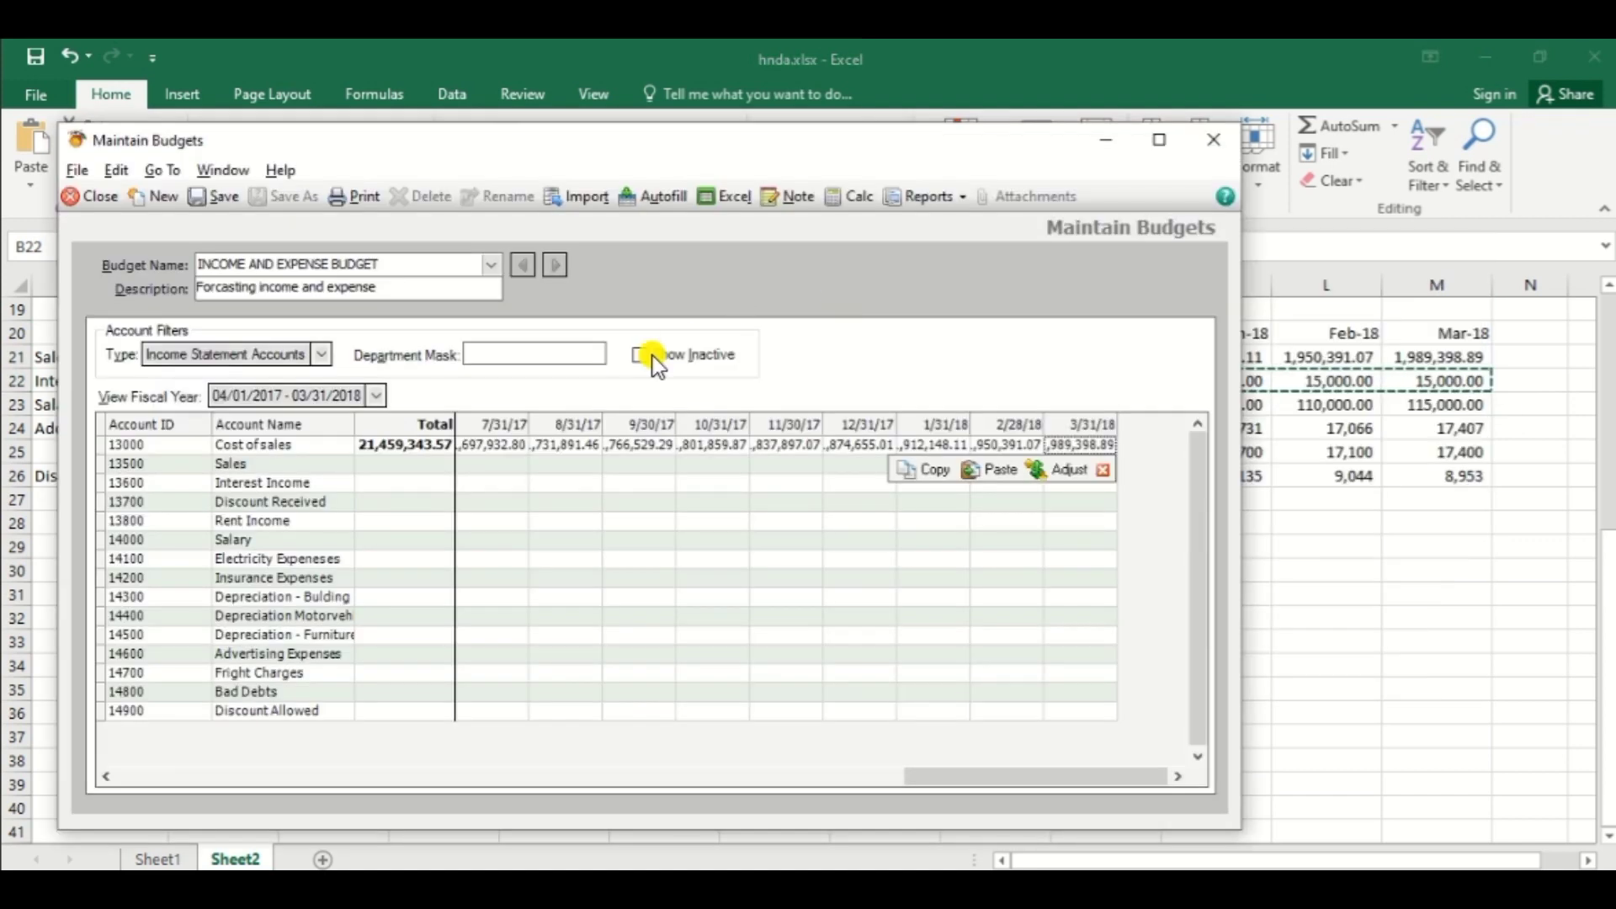
pyautogui.click(486, 465)
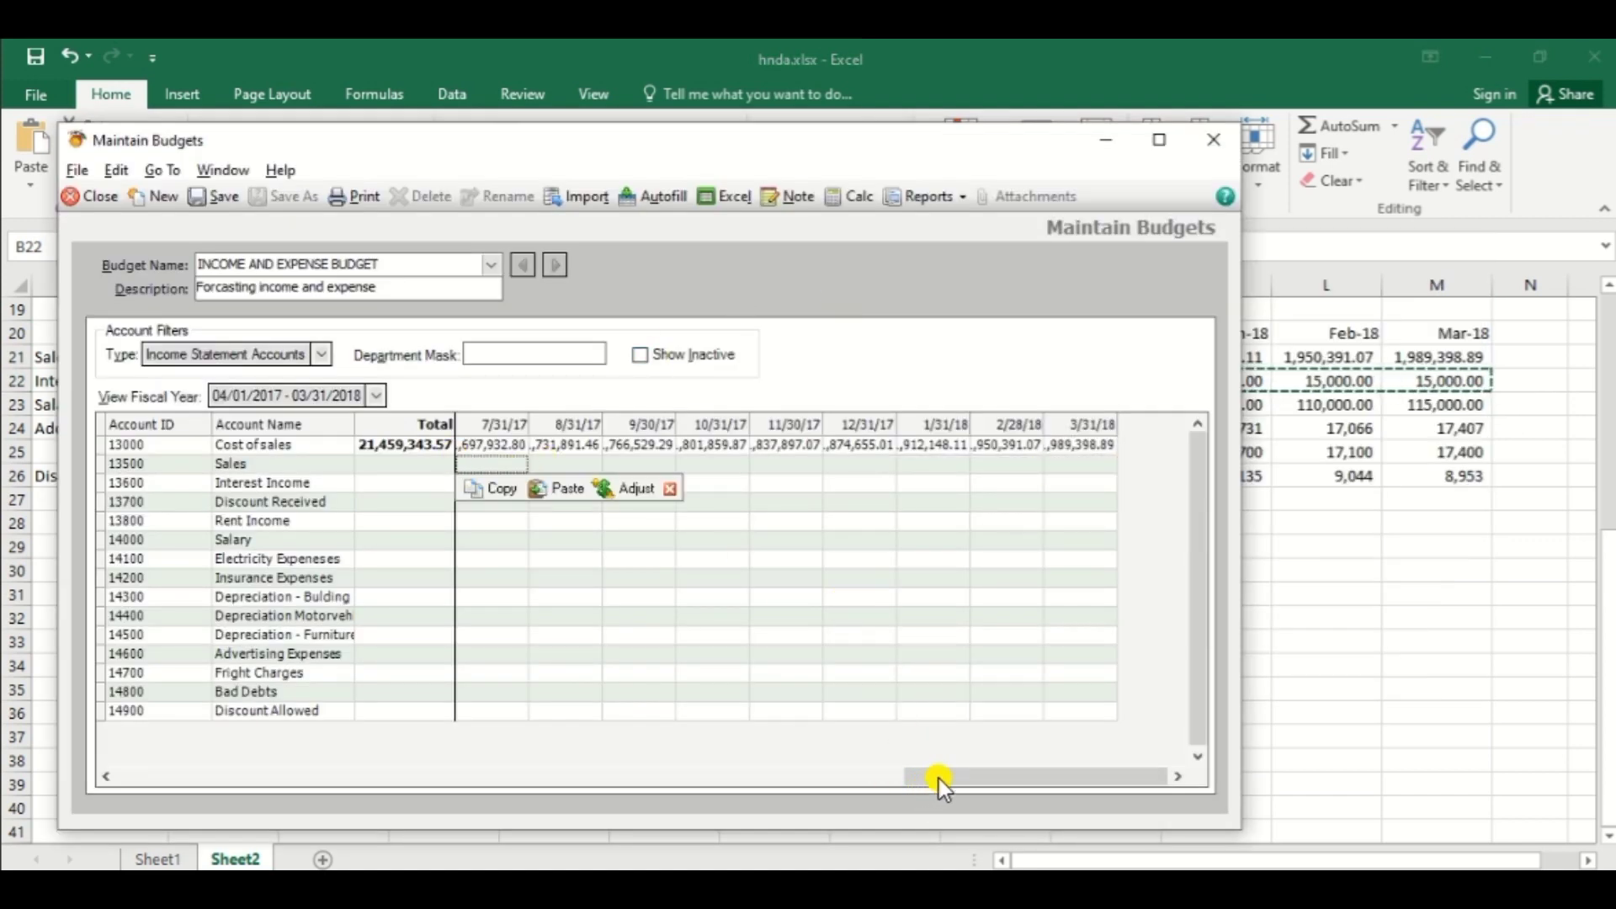
pyautogui.moveTo(937, 779); pyautogui.dragTo(1035, 776)
pyautogui.moveTo(997, 779); pyautogui.dragTo(4, 791)
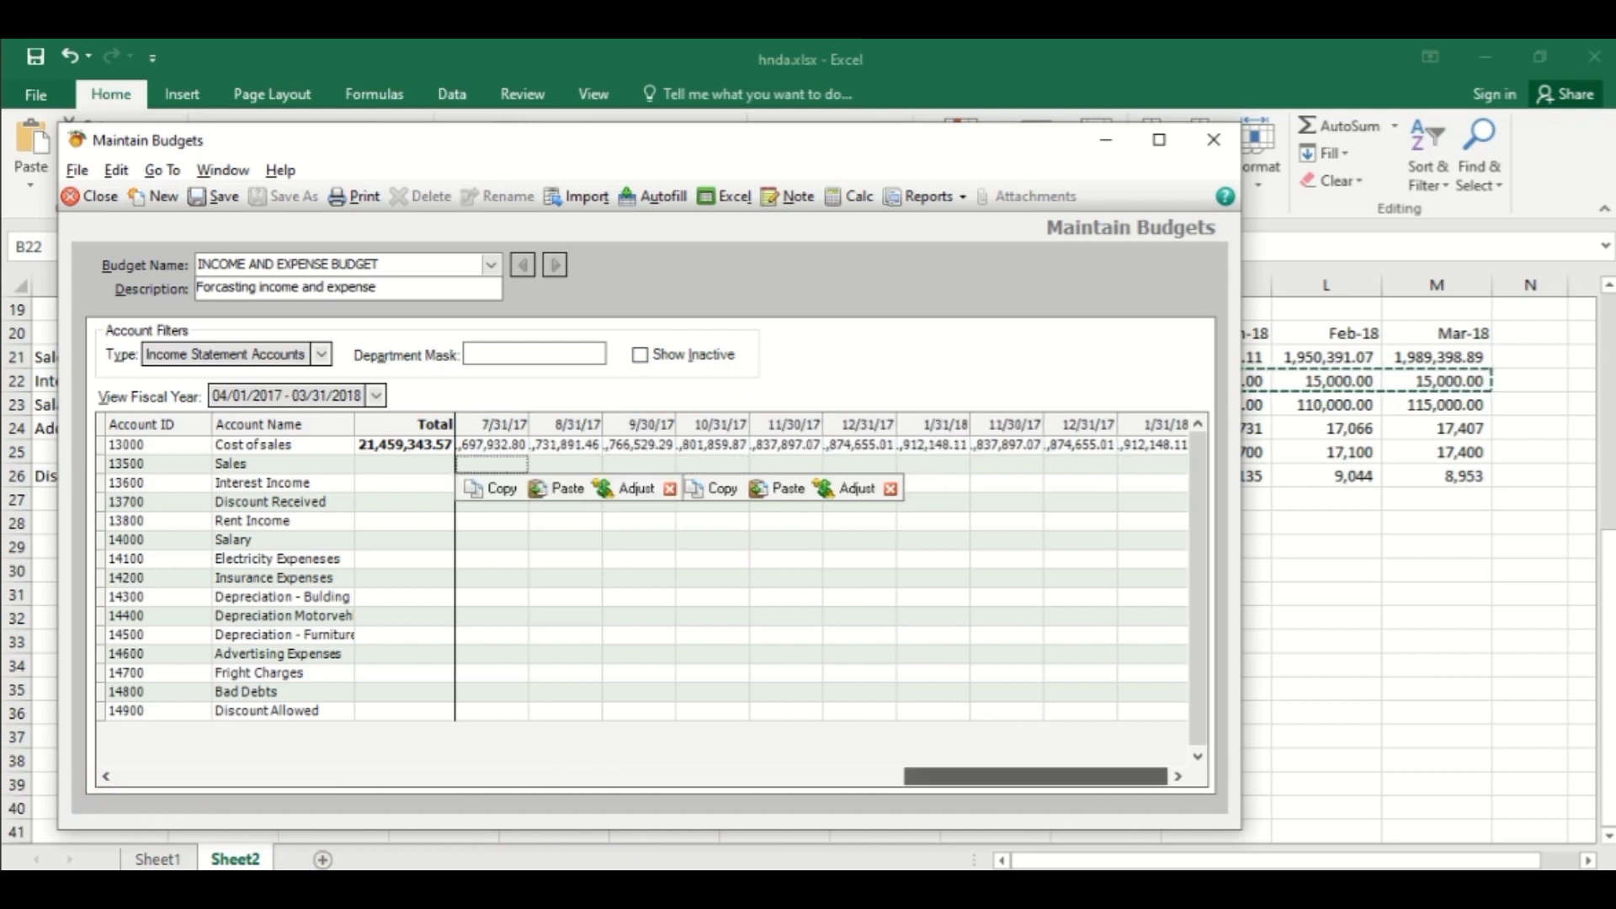
pyautogui.click(104, 772)
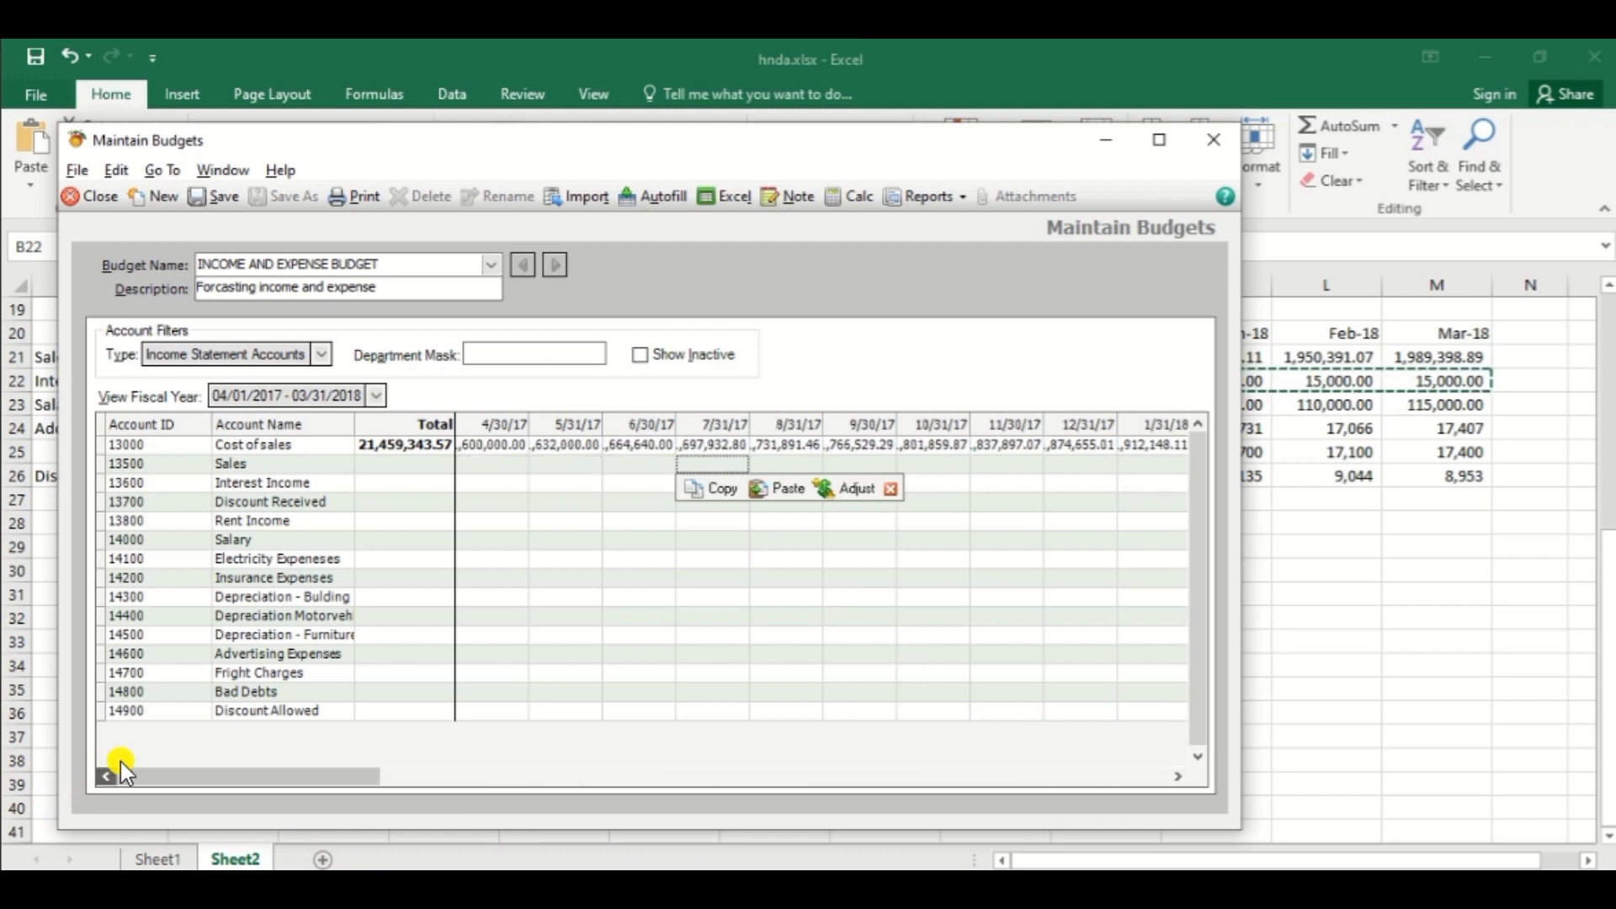
pyautogui.click(488, 465)
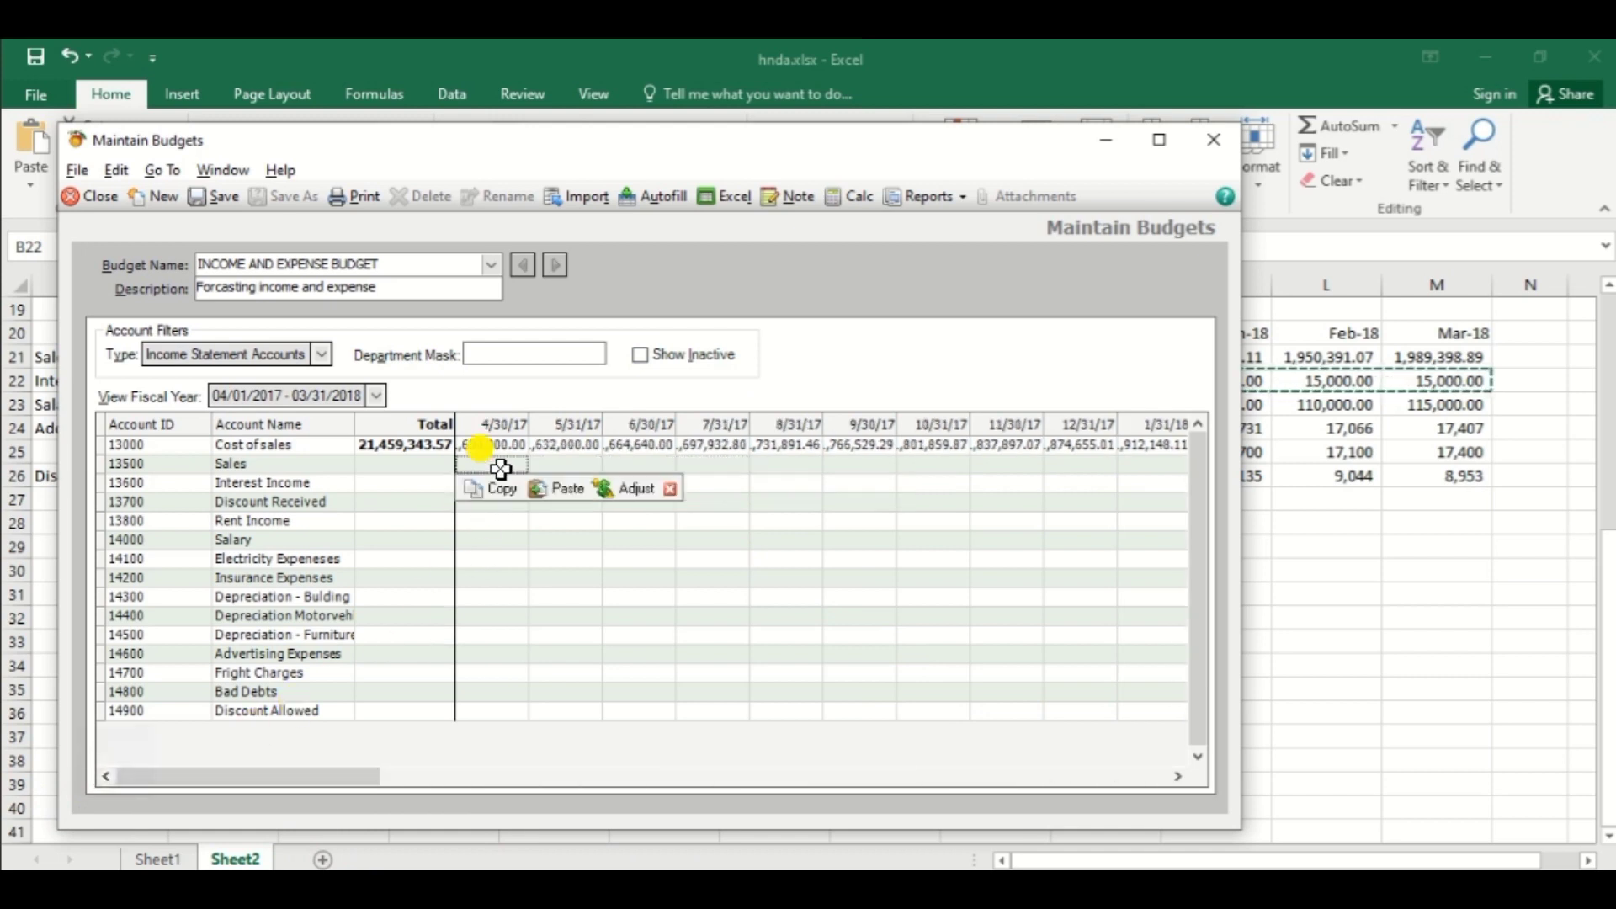
pyautogui.click(421, 481)
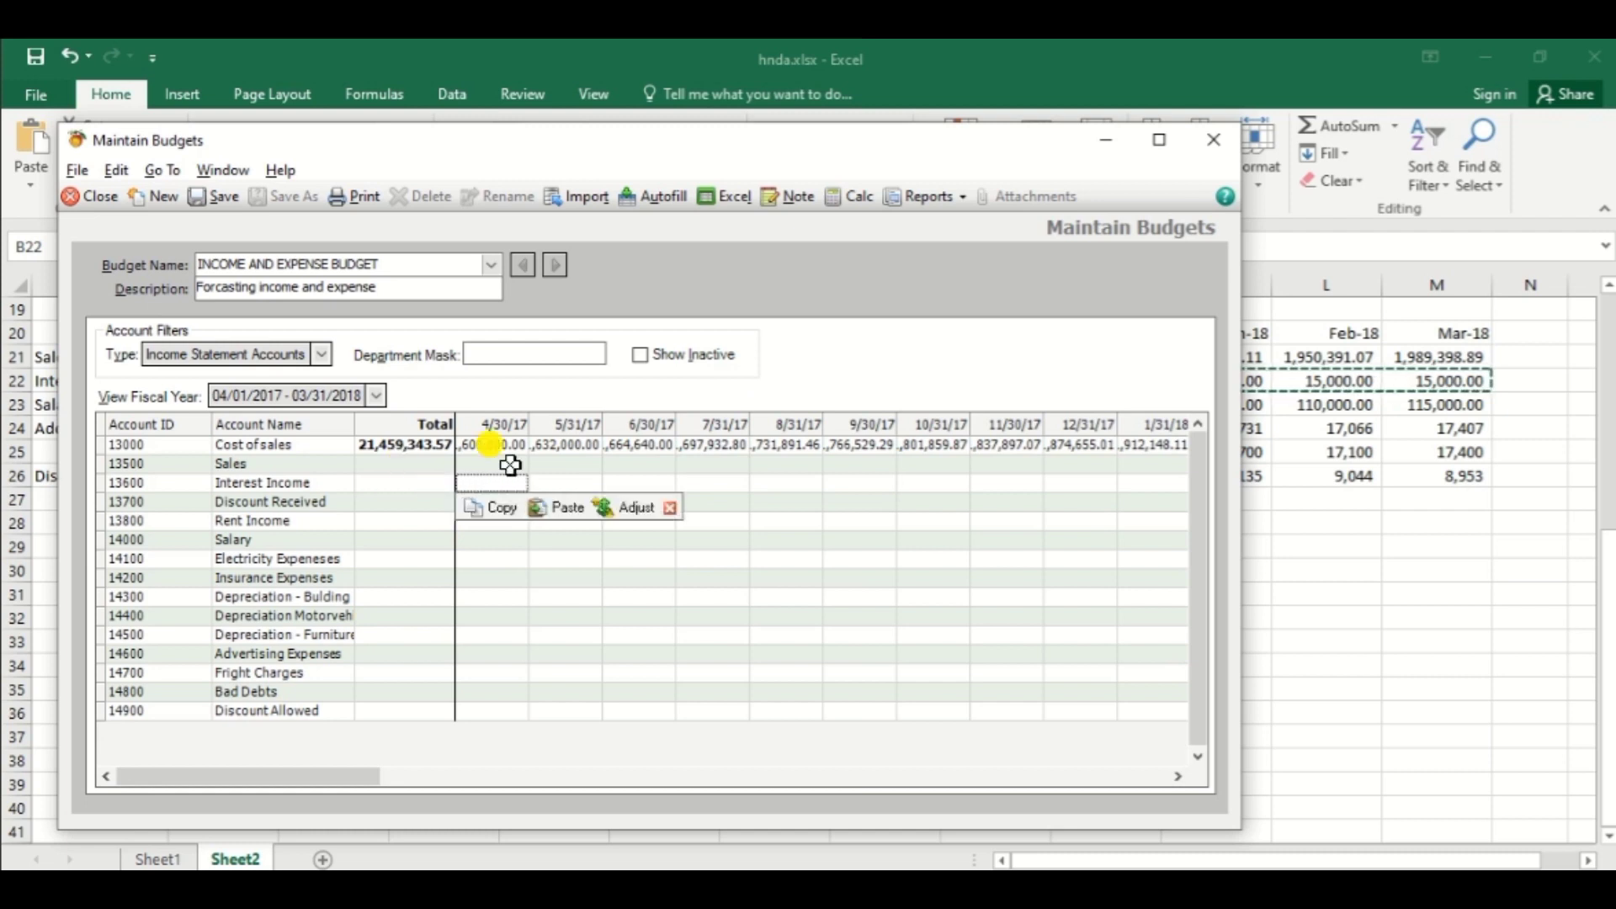
pyautogui.click(566, 509)
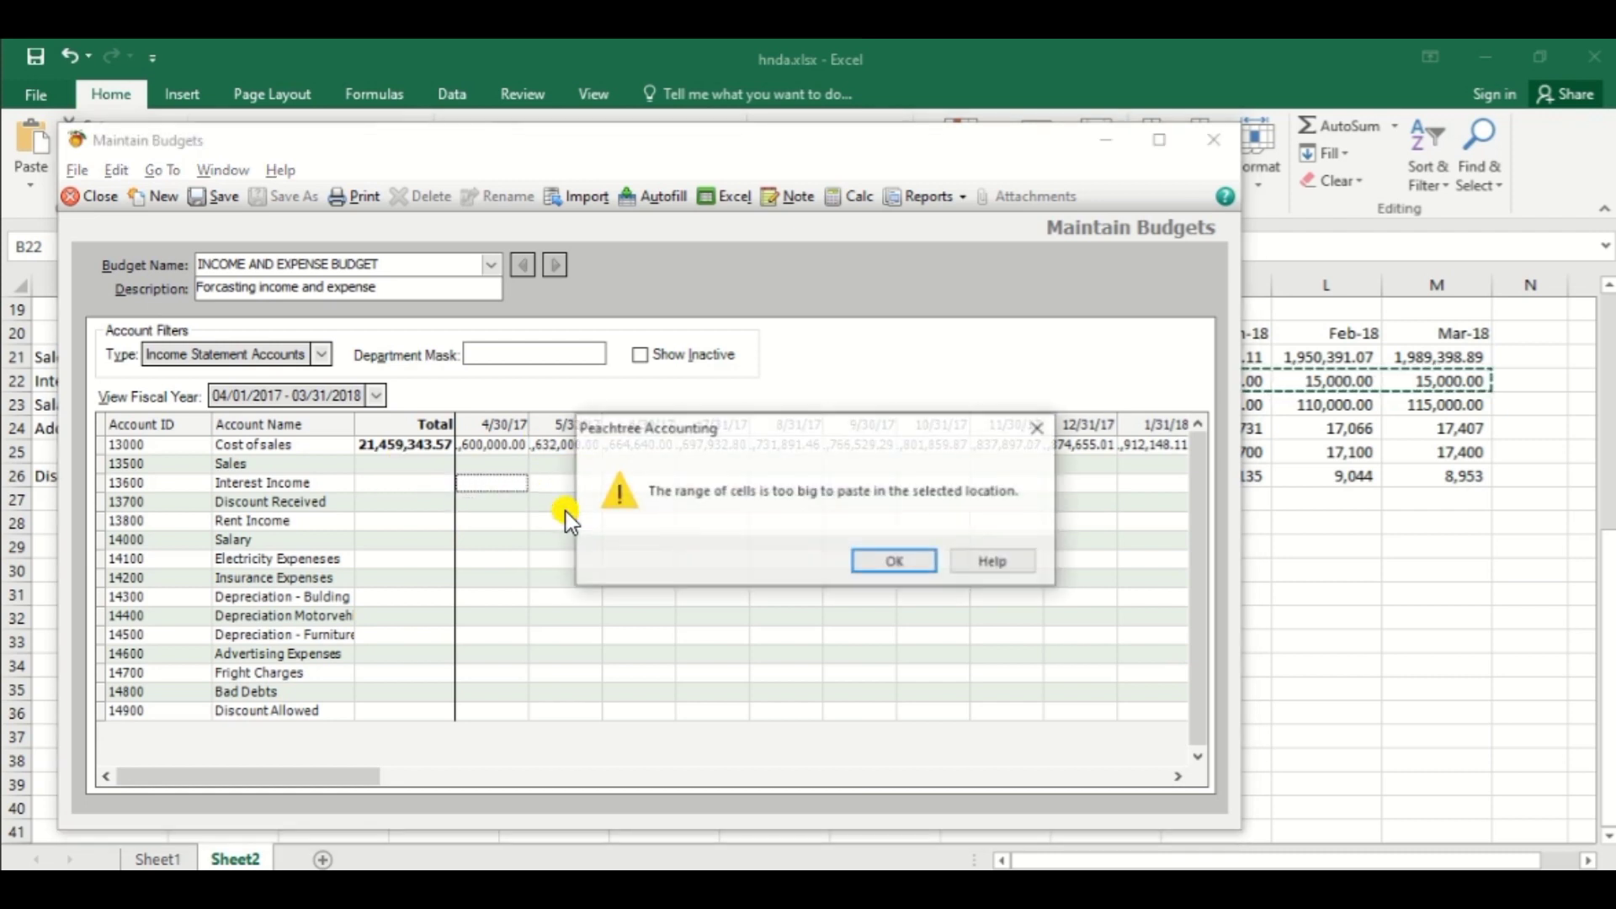
pyautogui.click(895, 562)
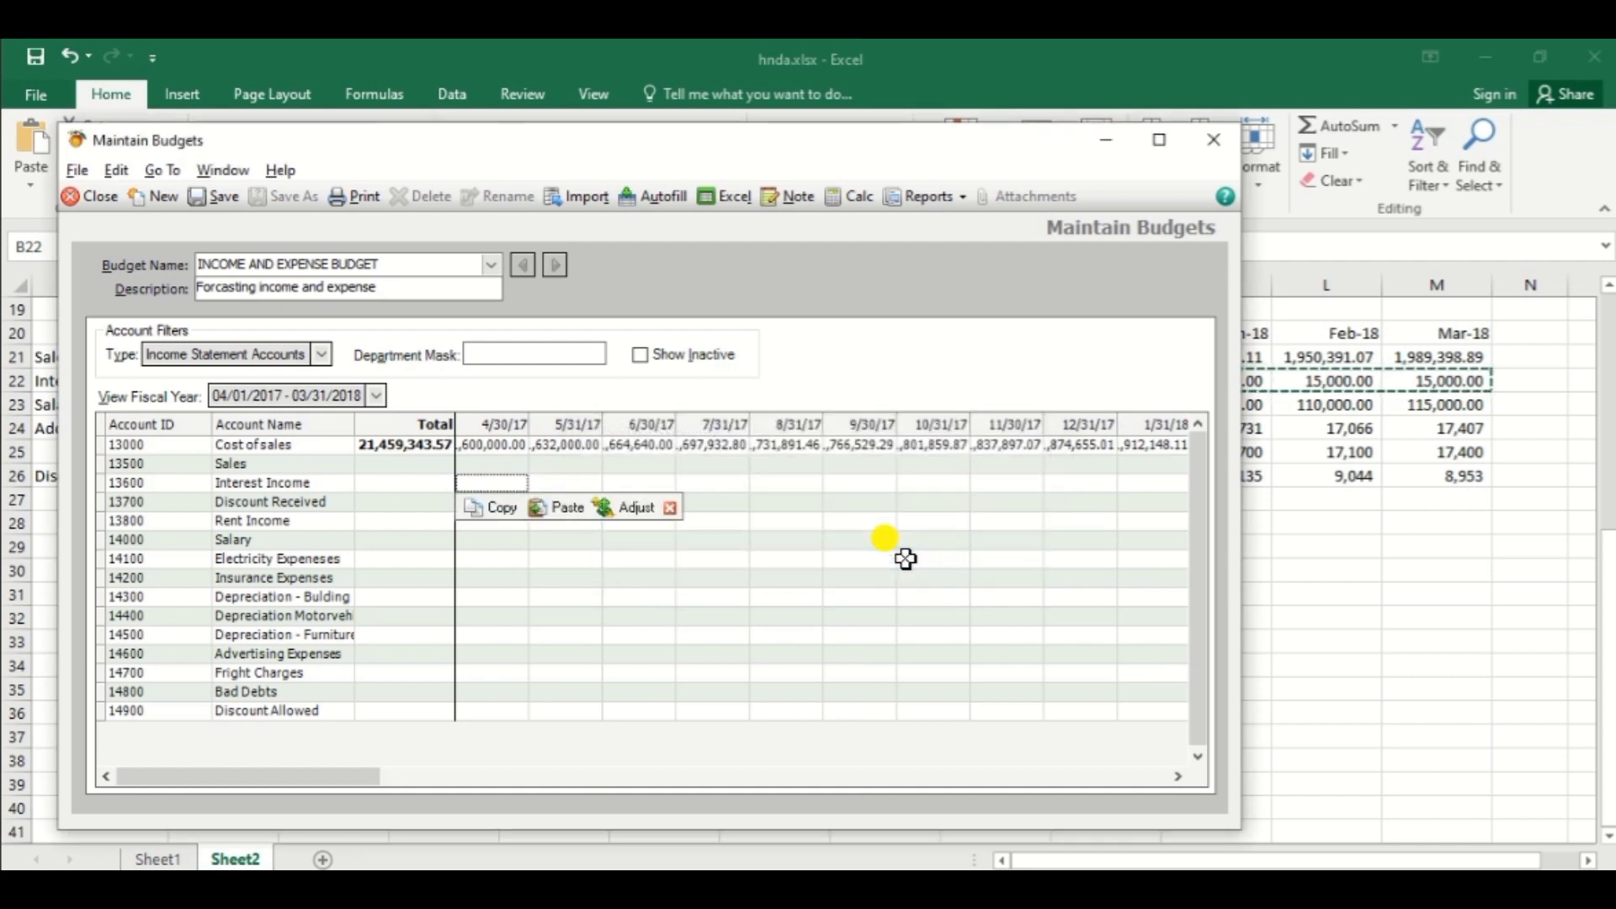
# Step: Enter 15,000 for each month from 4/30/17 through 8/31/17 in the Interest Income row
pyautogui.write('15000')
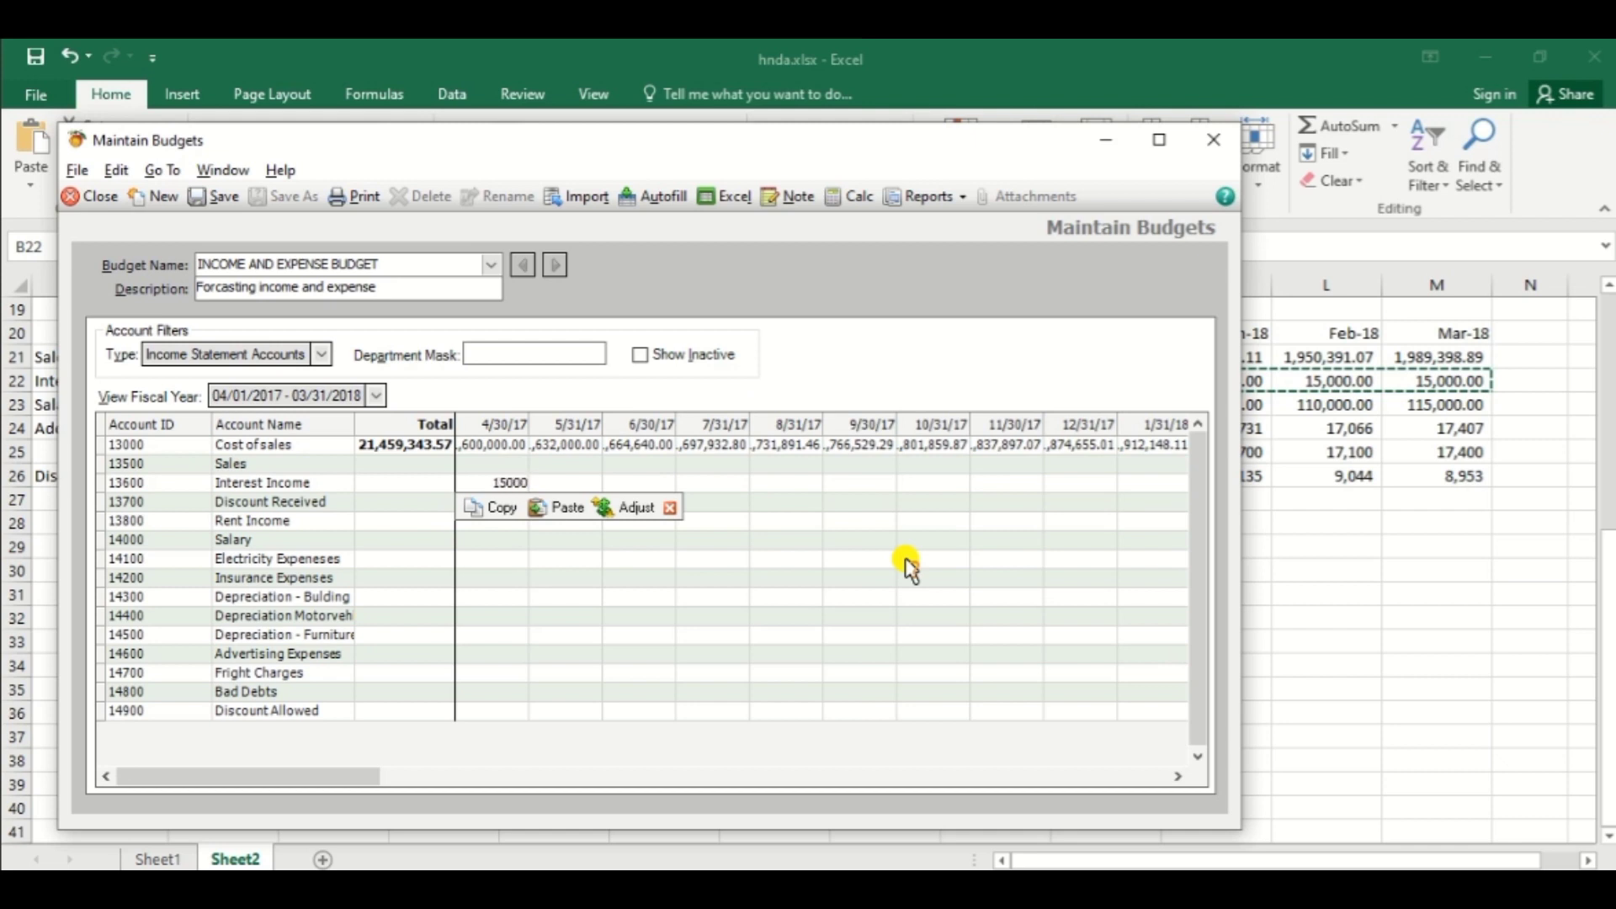
pyautogui.press('BackSpace')
pyautogui.press('BackSpace')
pyautogui.press('BackSpace')
pyautogui.press('Tab')
pyautogui.write('15')
pyautogui.press('Tab')
pyautogui.write('15000')
pyautogui.press('Tab')
pyautogui.write('15,00')
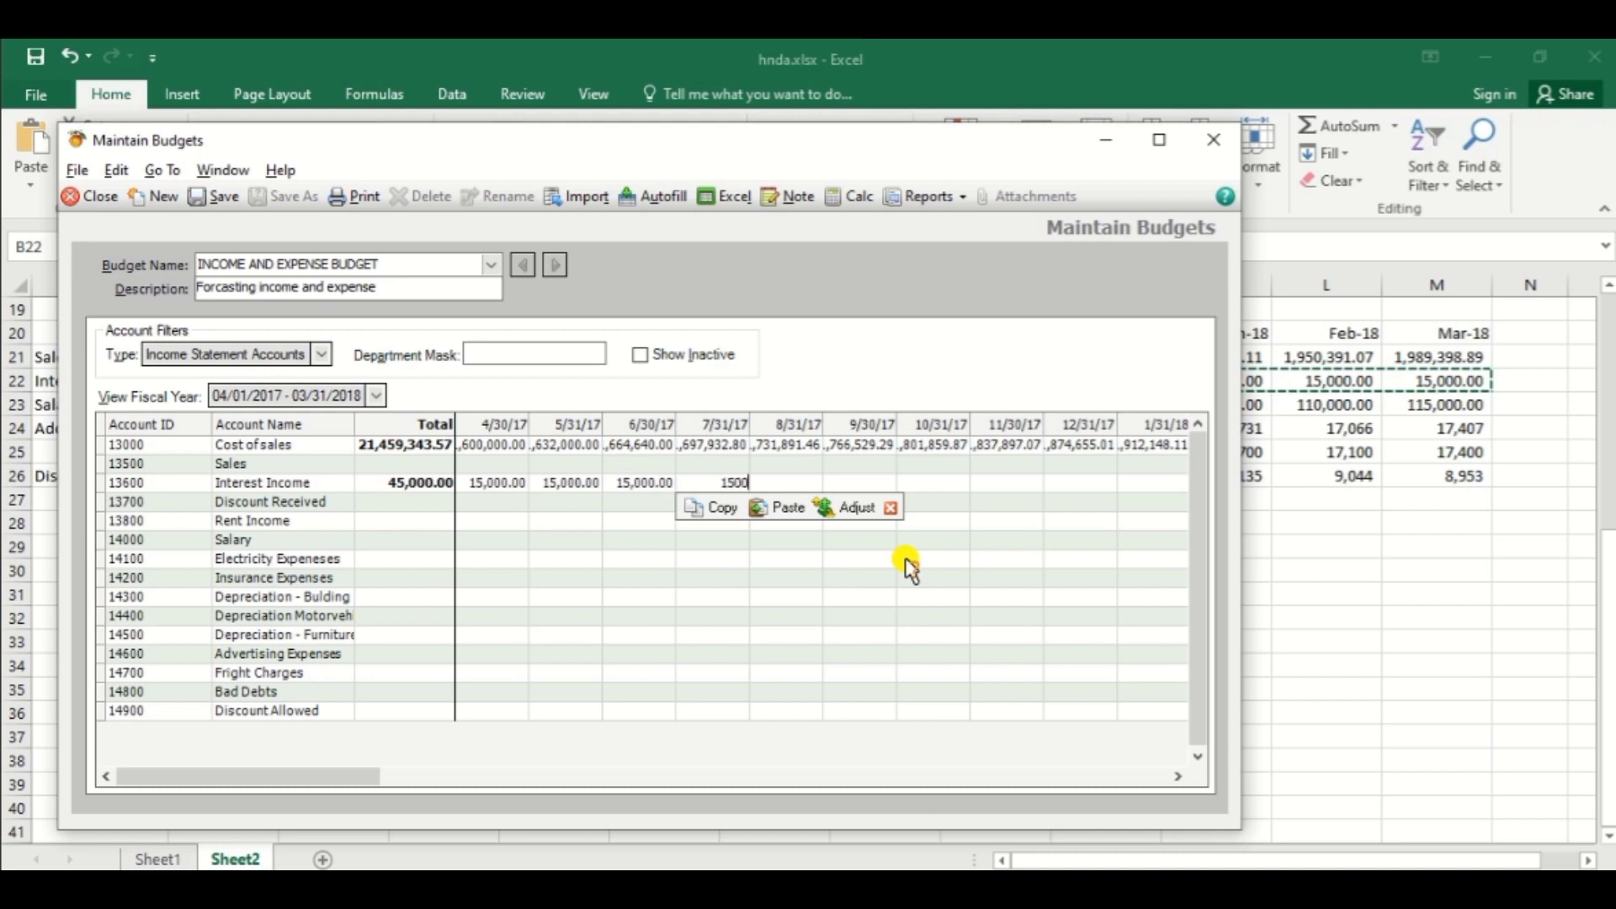
pyautogui.write('0')
pyautogui.press('Tab')
pyautogui.write('15000')
pyautogui.press('Tab')
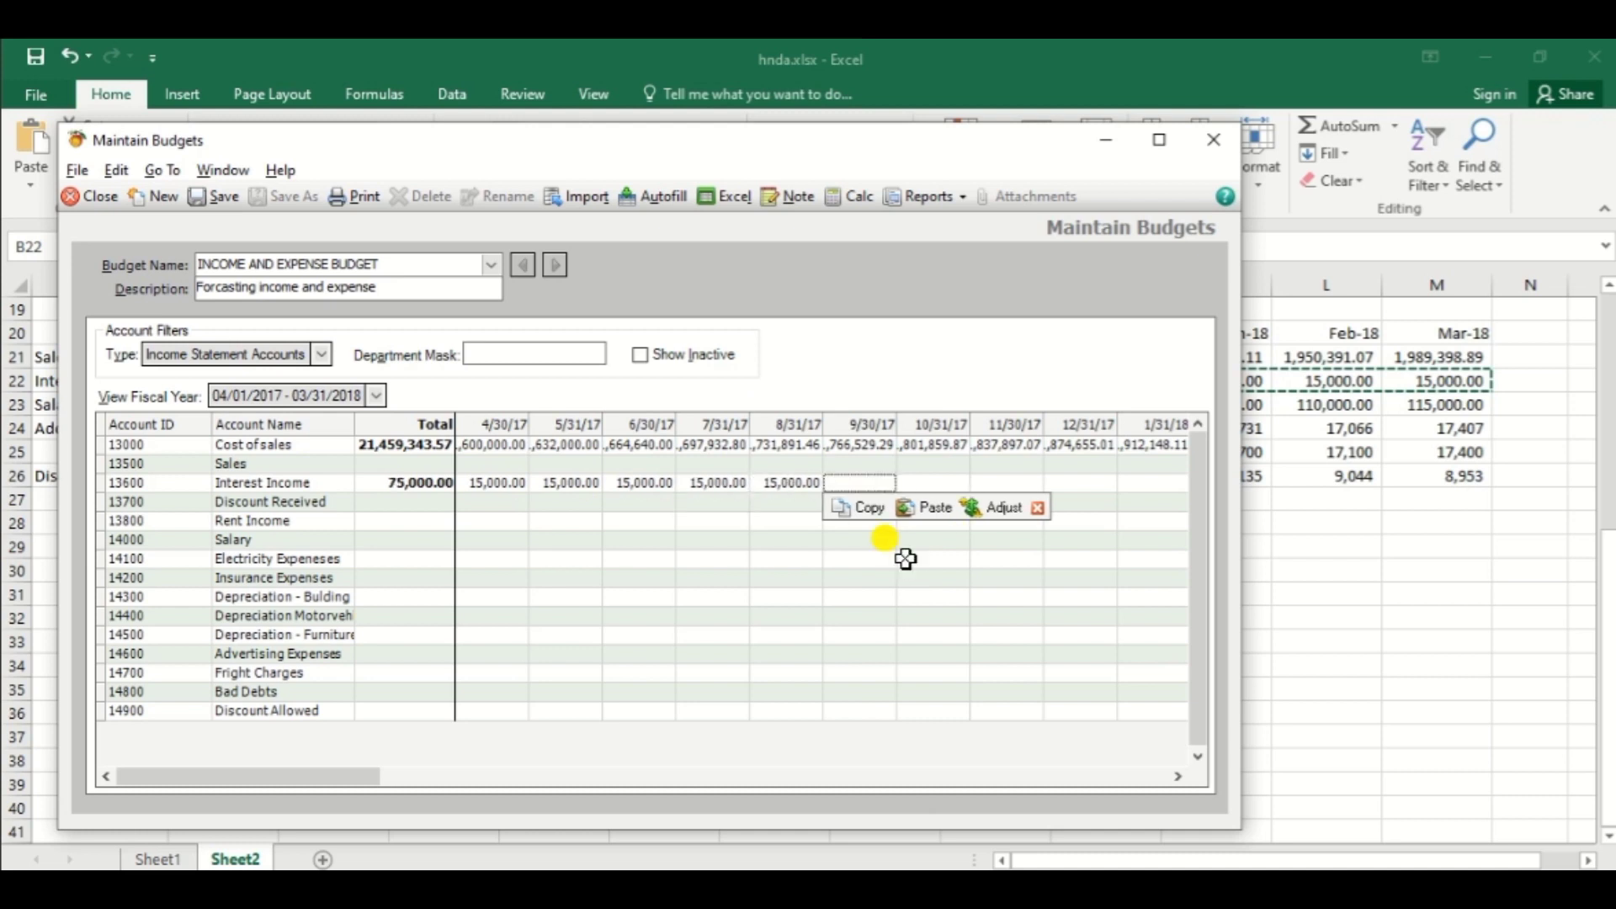
# Step: Enter 15,000 for each month from 9/30/17 through 3/31/18 in the Interest Income row
pyautogui.write('15000')
pyautogui.press('Tab')
pyautogui.write('15')
pyautogui.press('Tab')
pyautogui.write('15000')
pyautogui.press('Tab')
pyautogui.write('15,0')
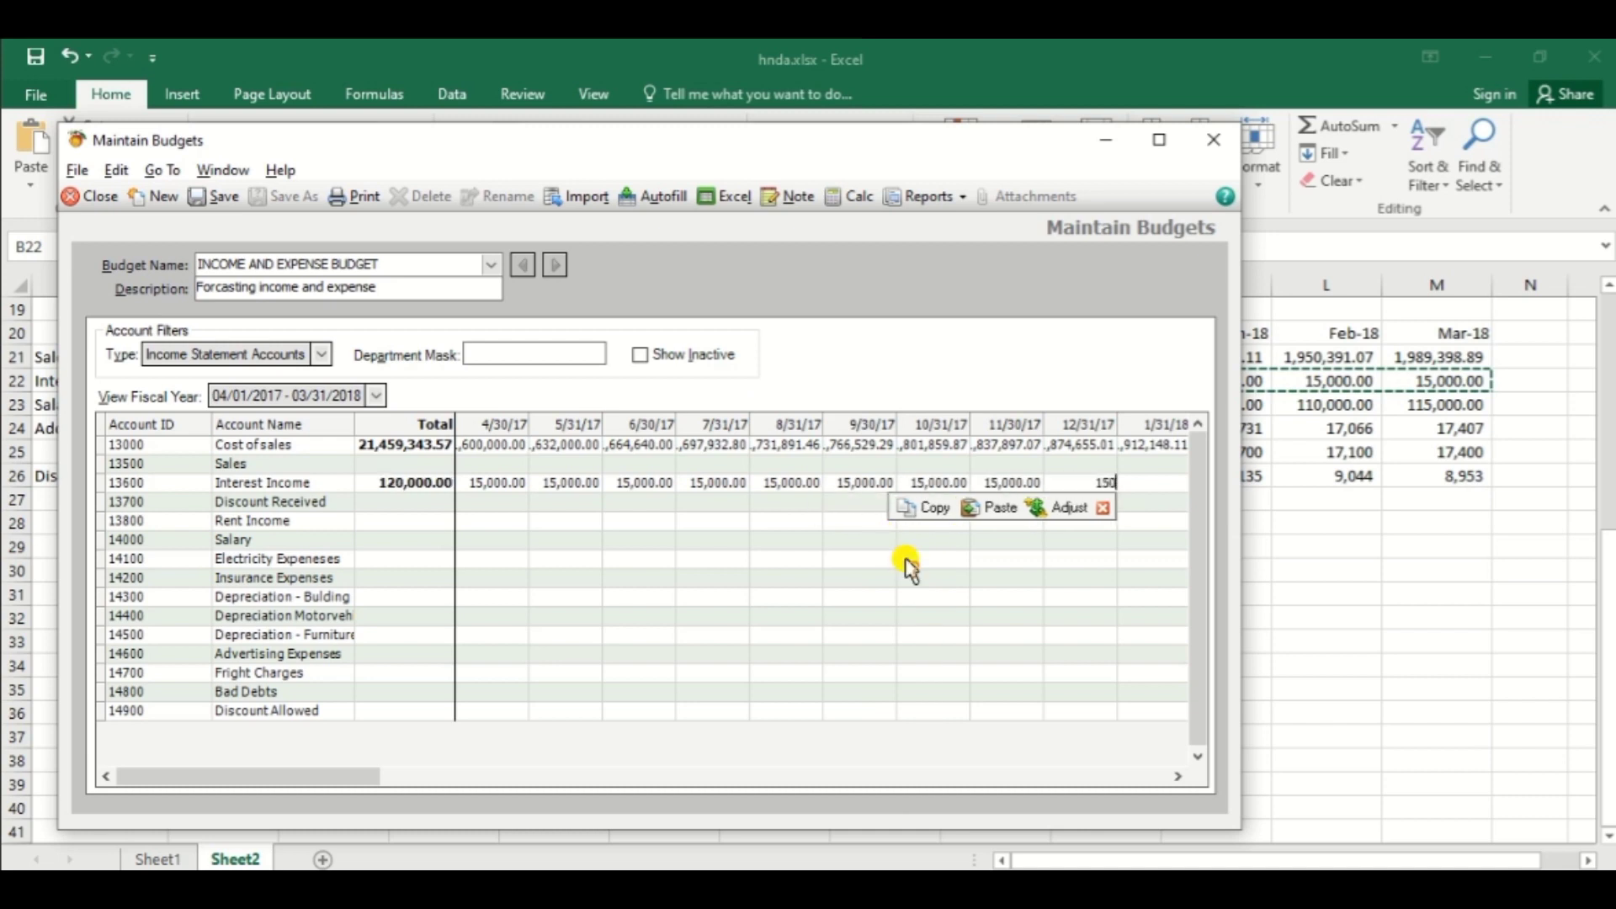
pyautogui.write('00')
pyautogui.press('Tab')
pyautogui.write('15')
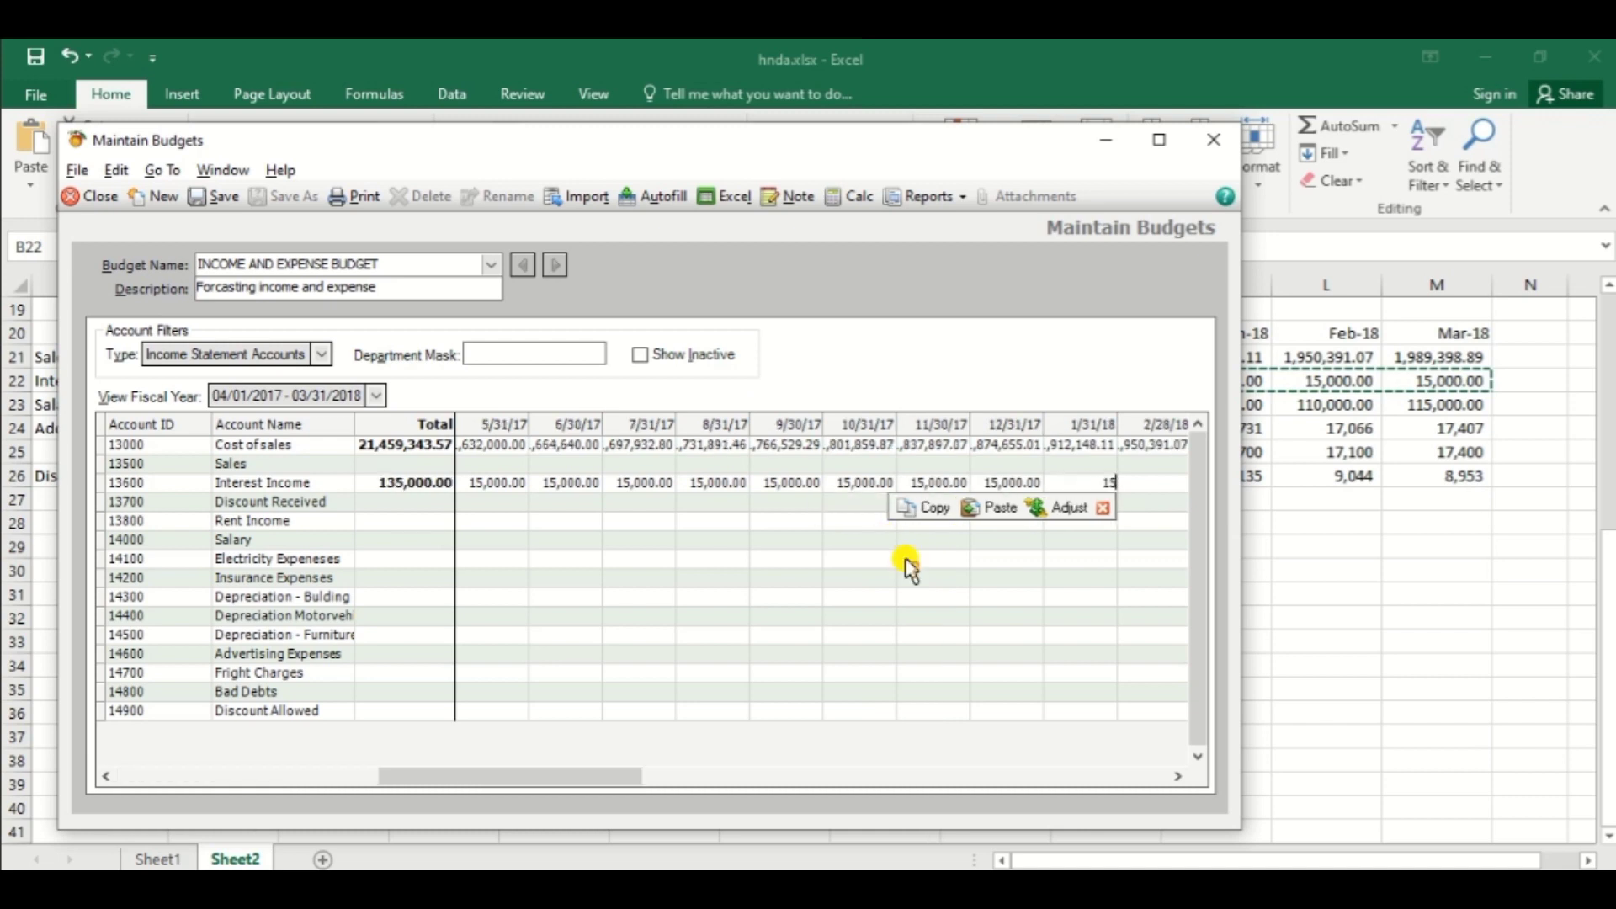
pyautogui.press('Tab')
pyautogui.write('15000')
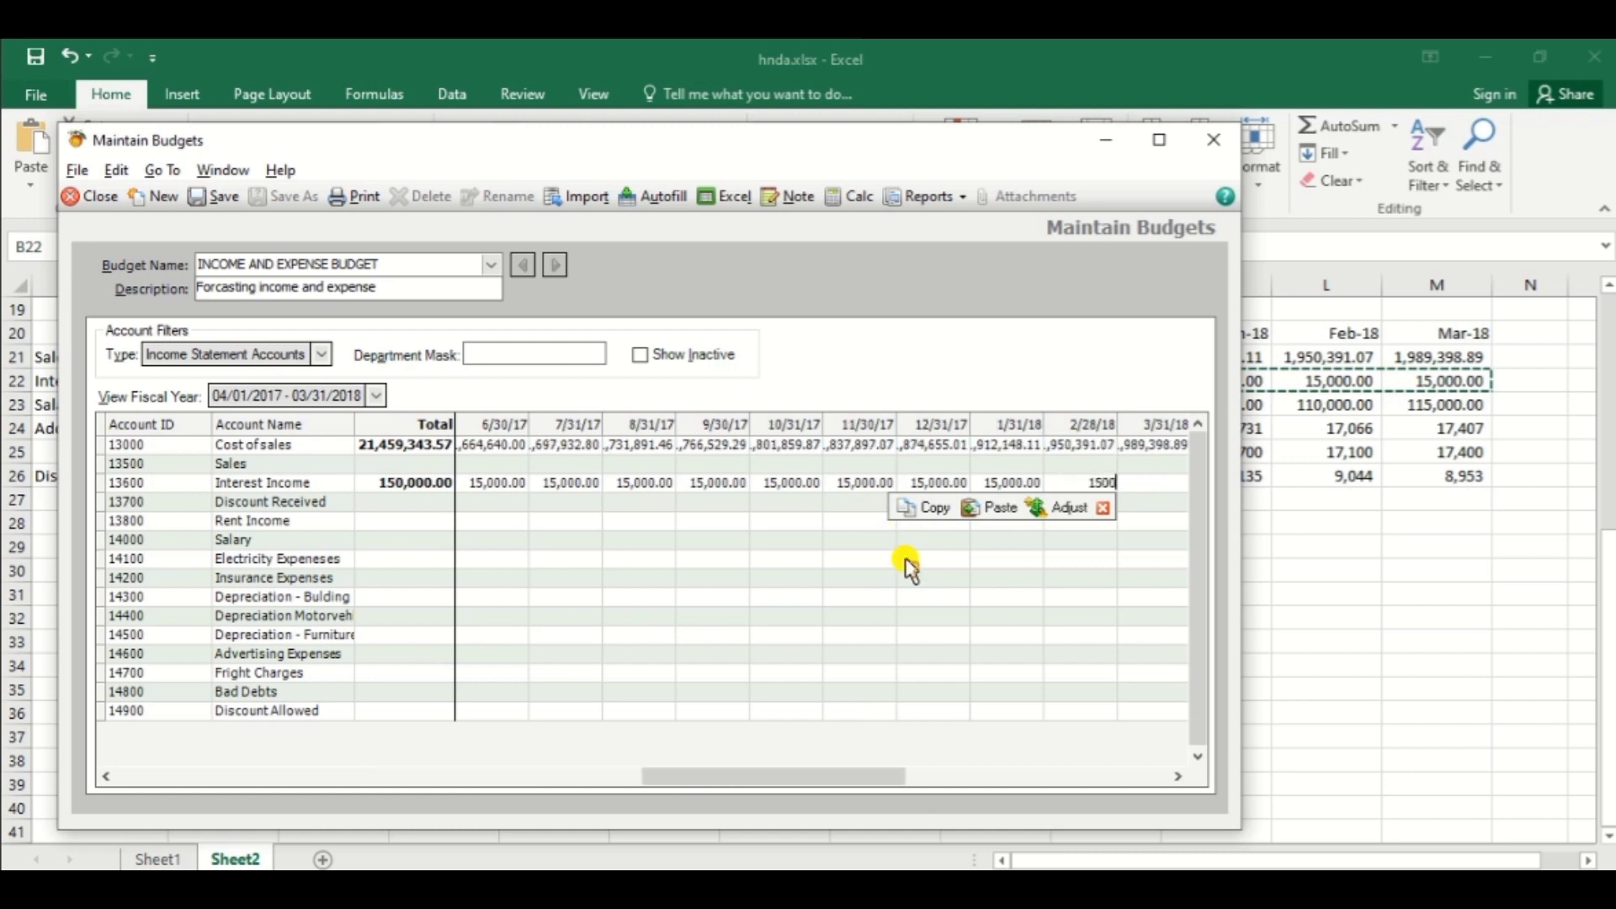
pyautogui.press('Tab')
pyautogui.write('15,')
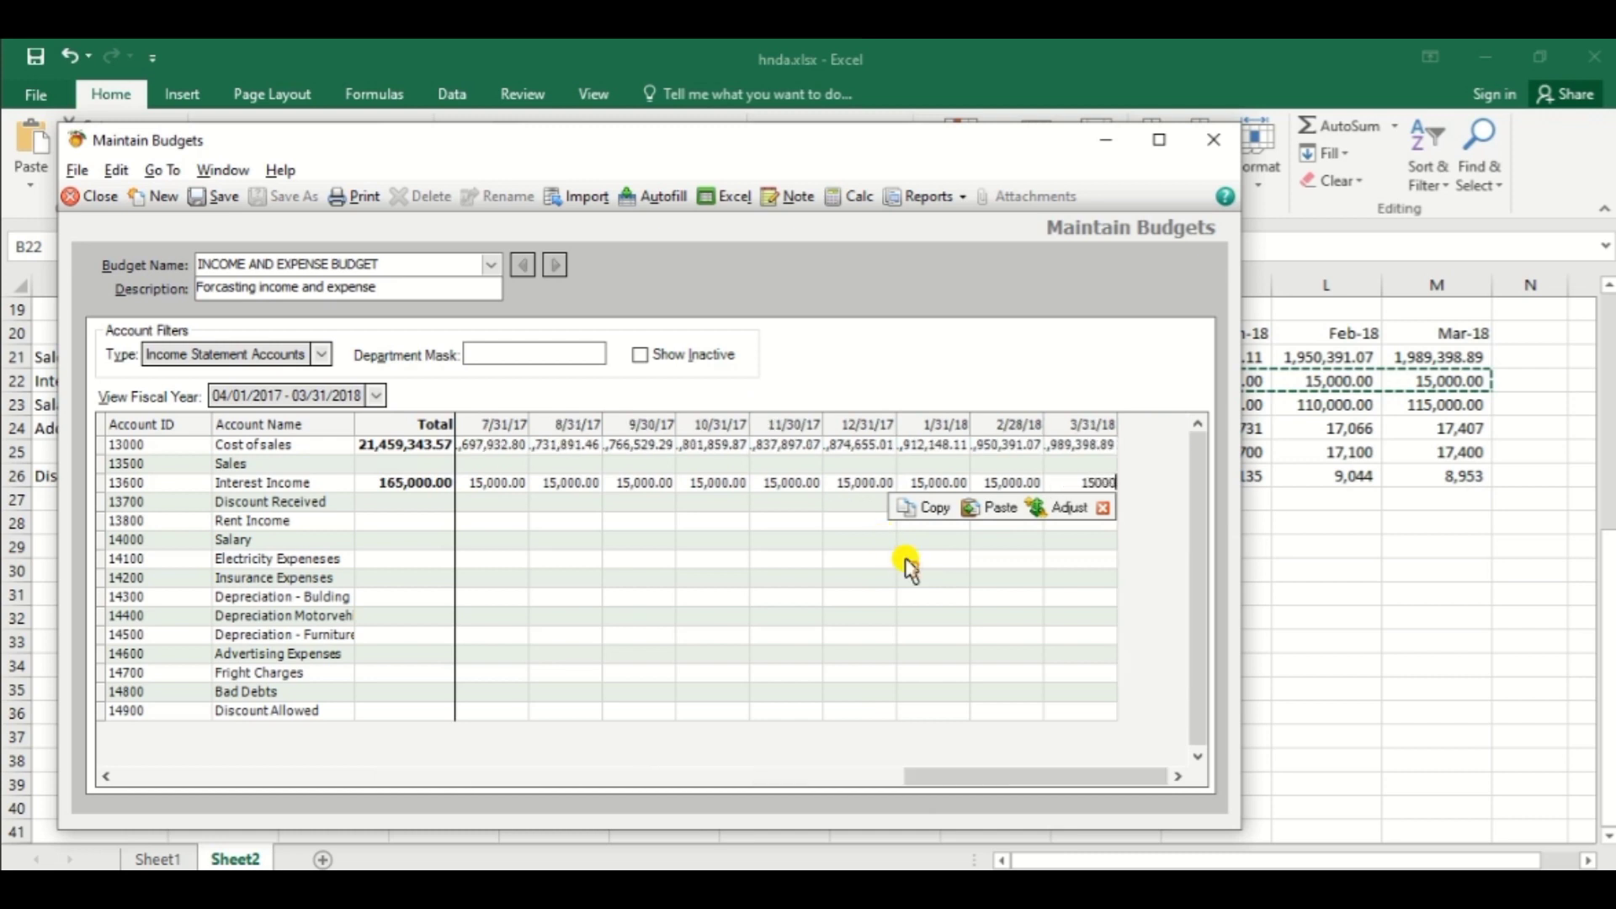
# Step: Complete the Interest Income row with 15,000 for 3/31/18 and switch back to Excel
pyautogui.write('000')
pyautogui.press('Tab')
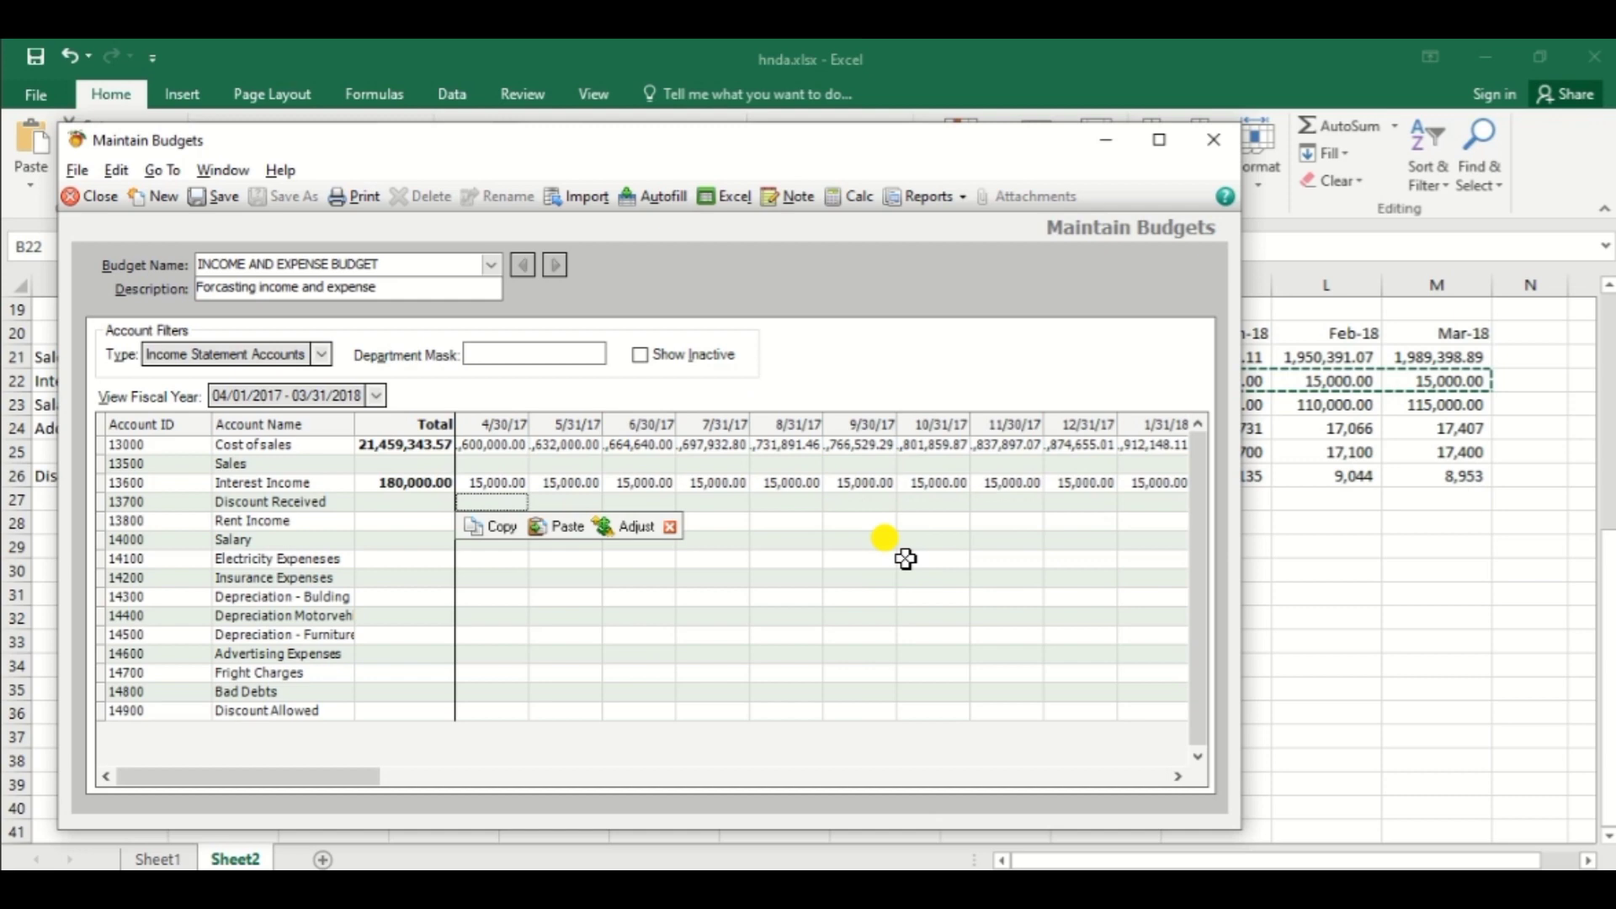
pyautogui.press('Escape')
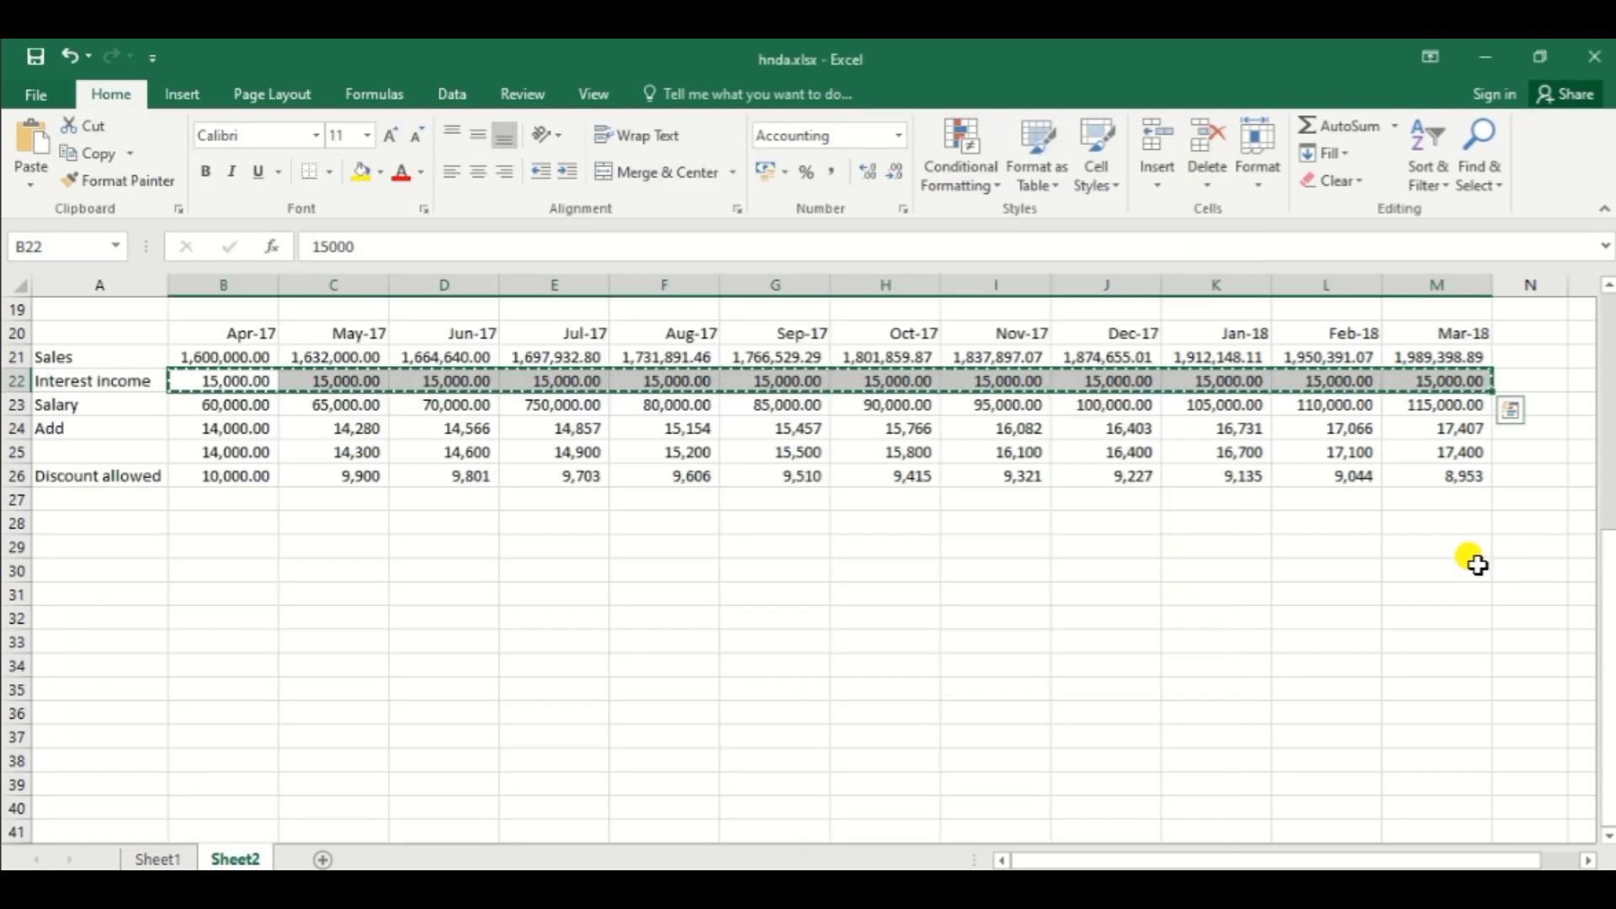
# Step: Enter 60,000, 65,000, 70,000 and 75,000 in the budget's Salary row for 4/30/17 through 7/31/17
pyautogui.click(219, 402)
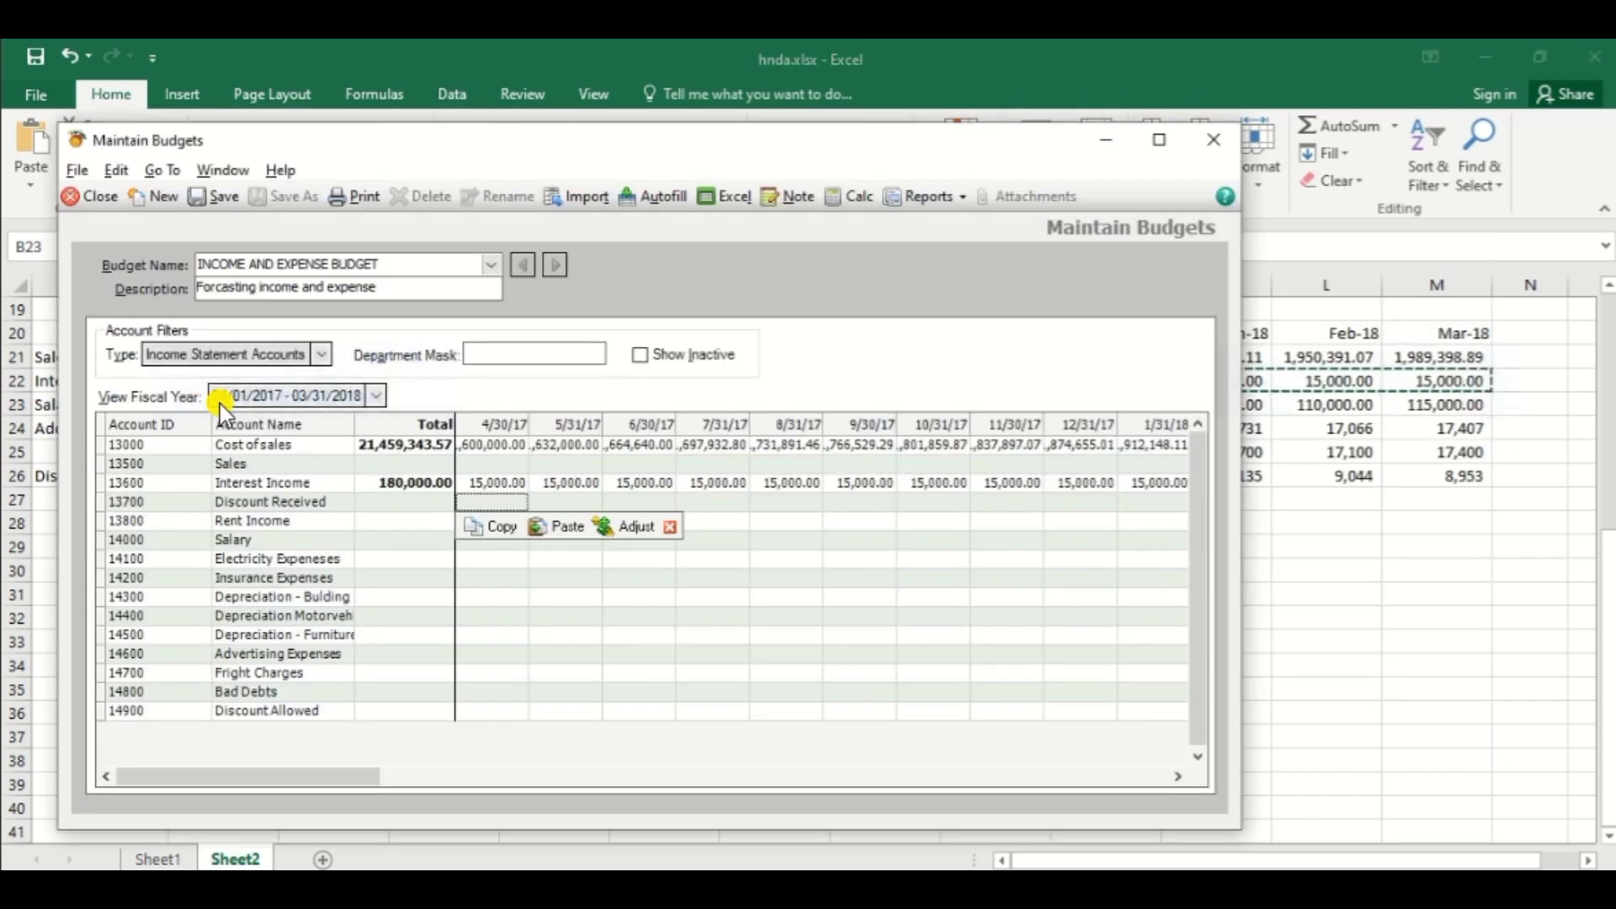
pyautogui.click(388, 541)
pyautogui.press('Tab')
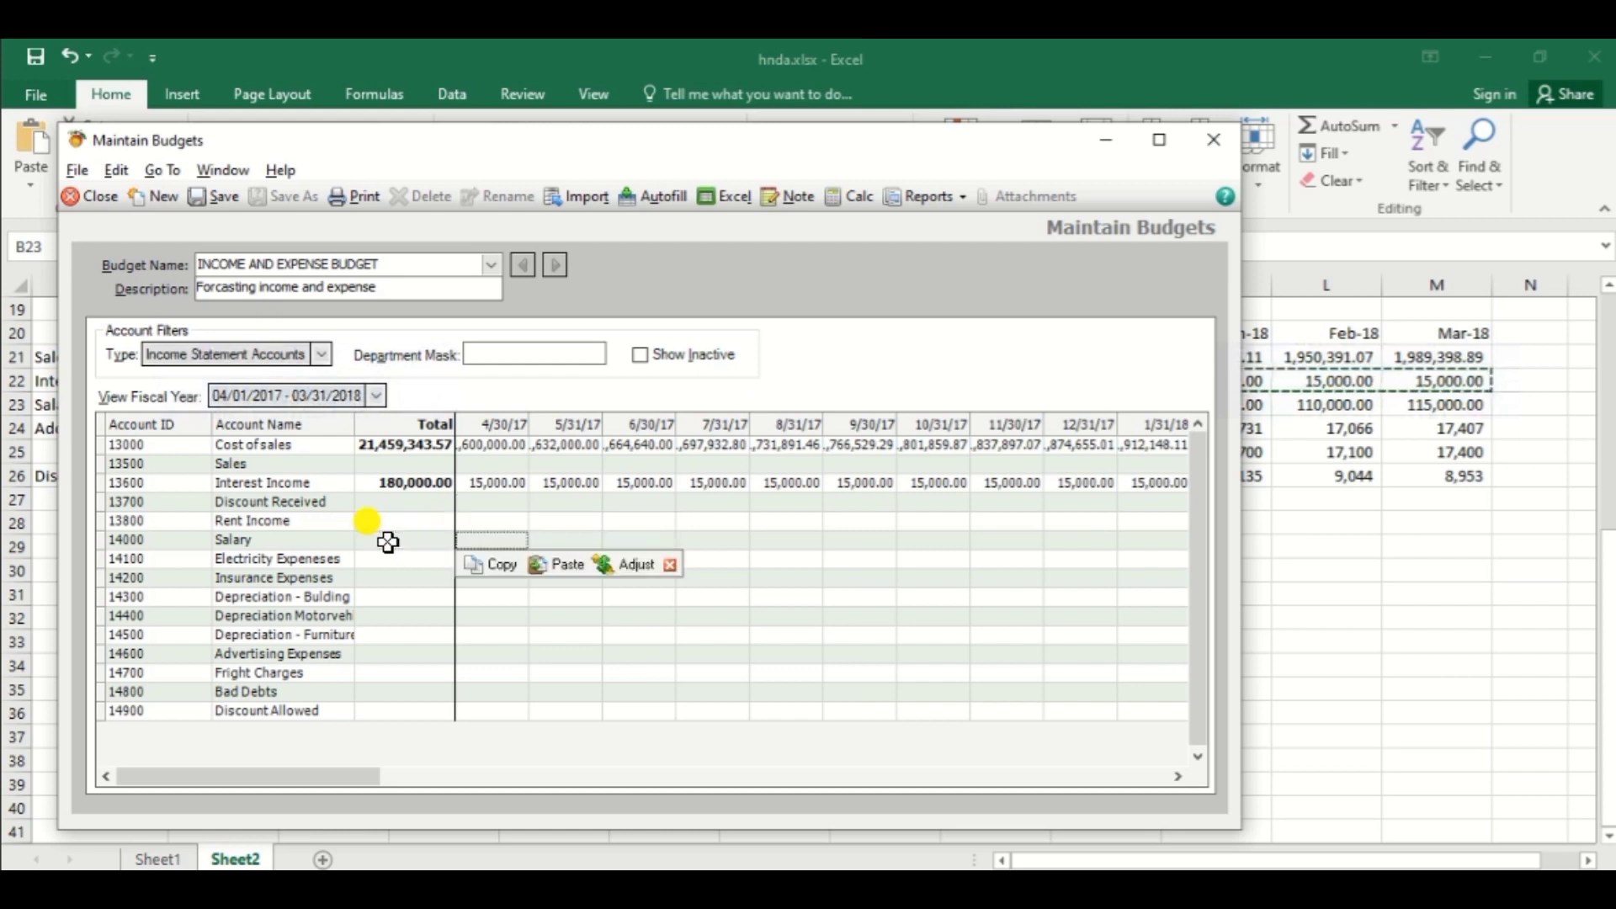
pyautogui.write('60000')
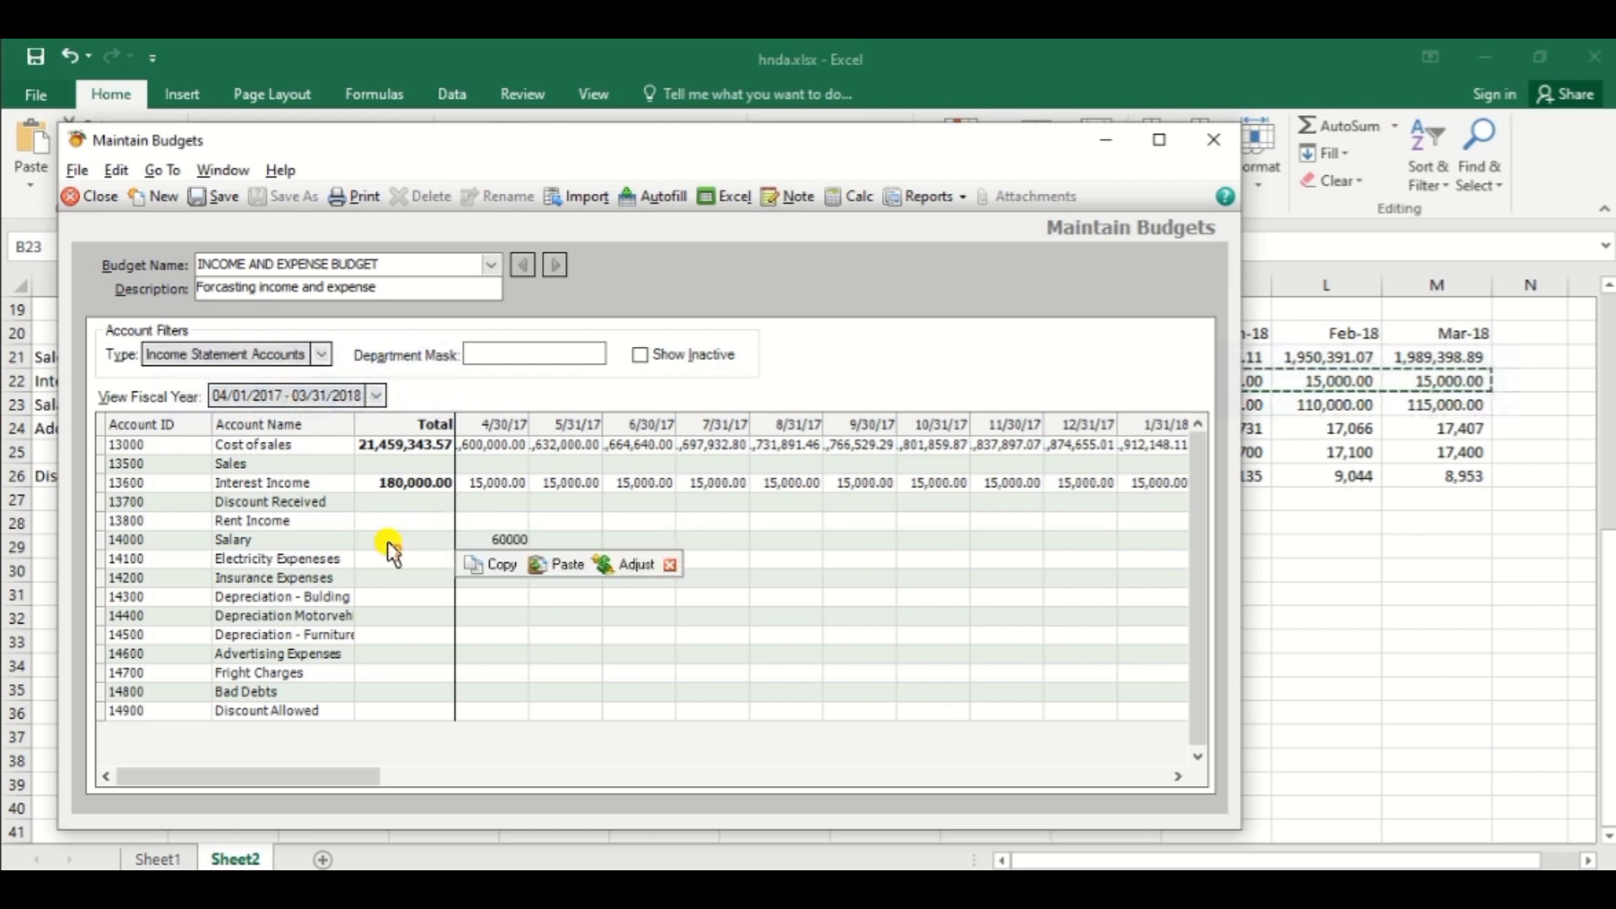
pyautogui.press('Tab')
pyautogui.write('65,000')
pyautogui.press('Tab')
pyautogui.write('7000')
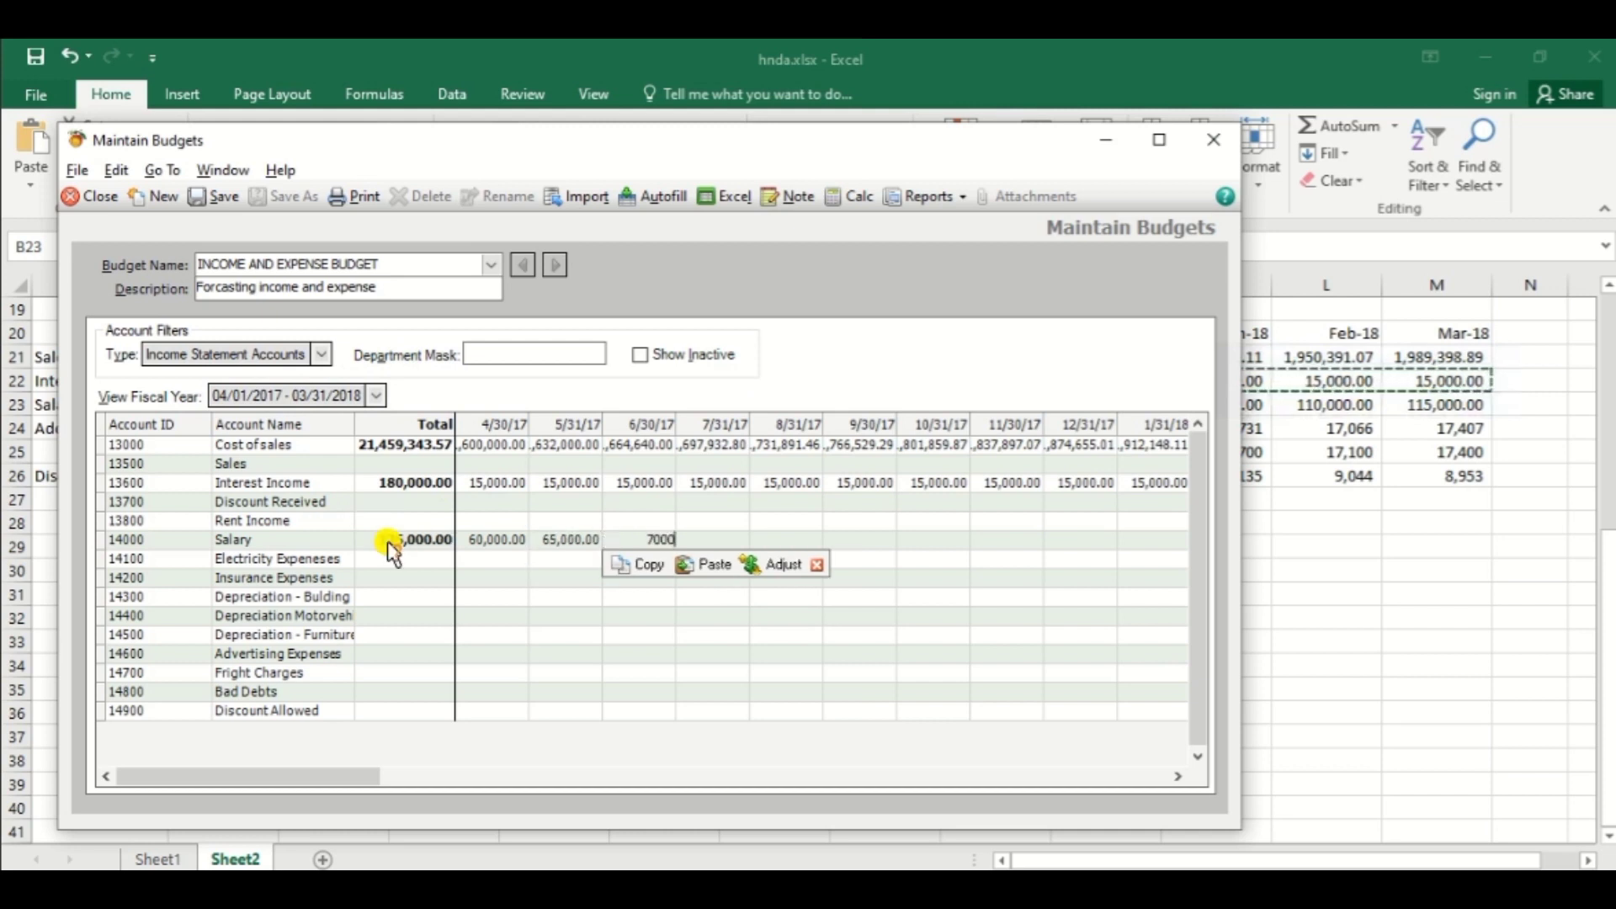
pyautogui.press('Tab')
pyautogui.write('75')
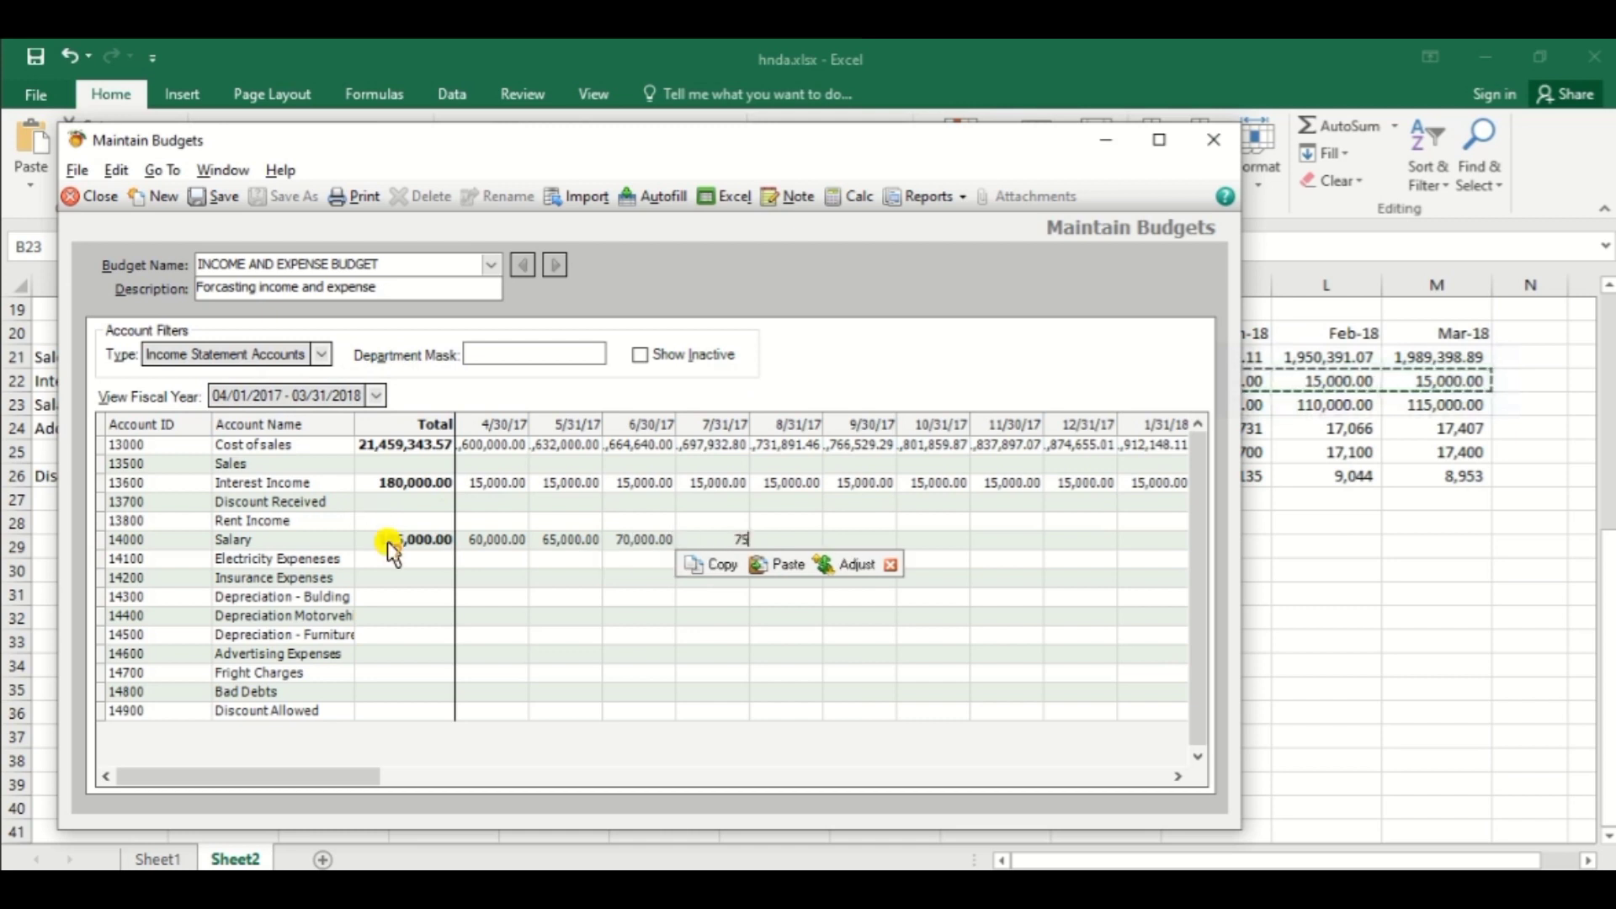
pyautogui.press('Tab')
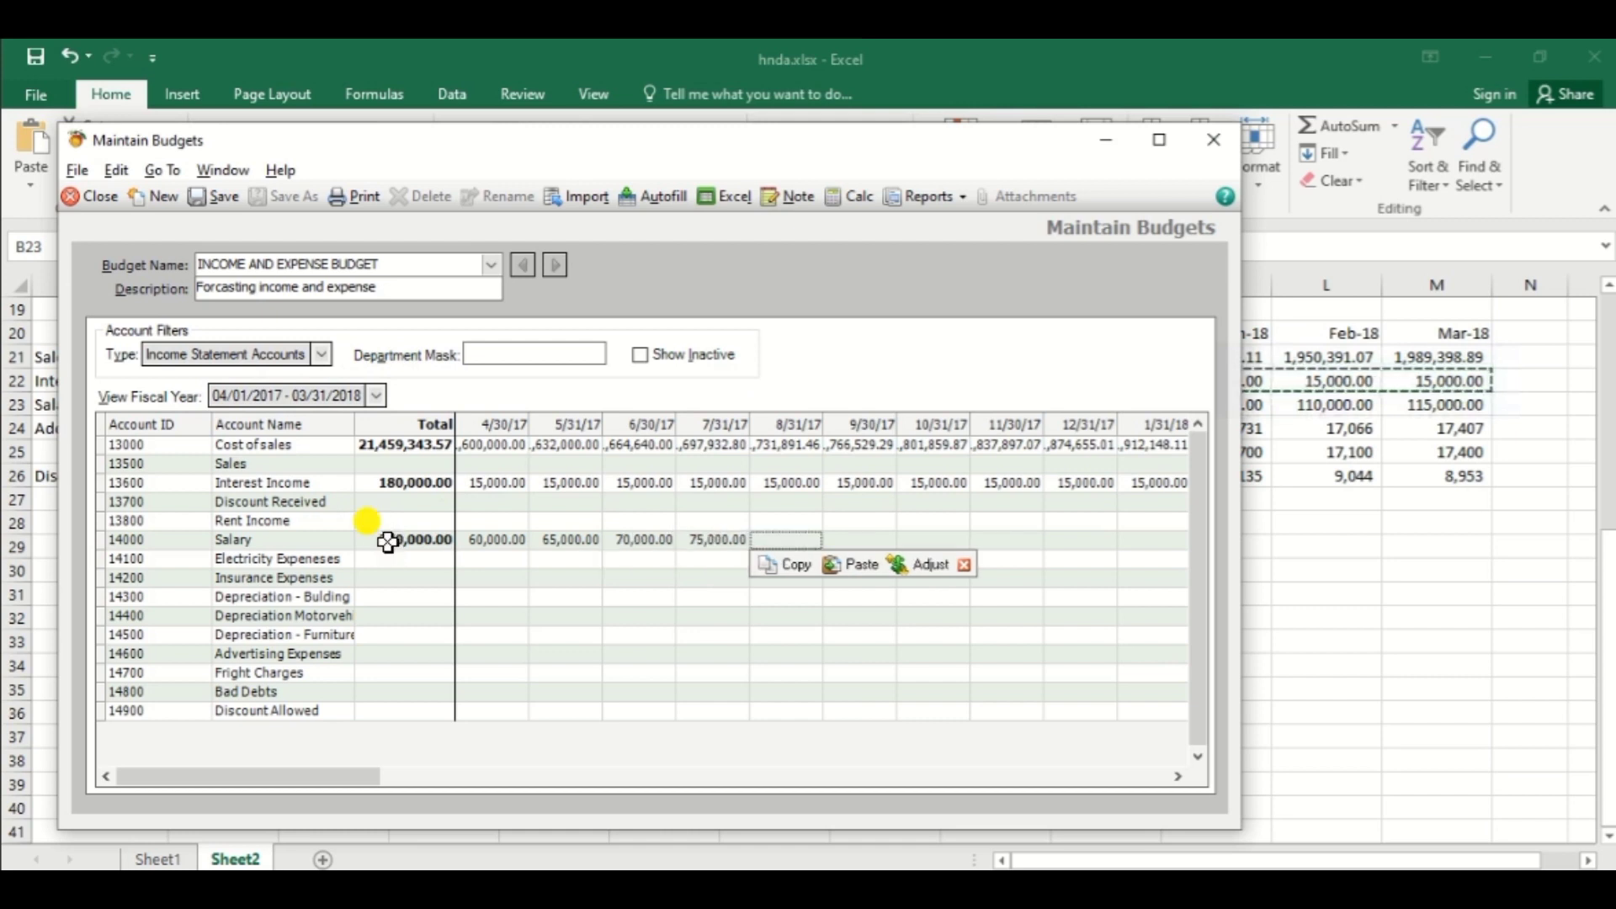
# Step: Enter 80,000, 85,000, 90,000 and 95,000 in the Salary row for 8/31/17 through 11/30/17
pyautogui.write('80000')
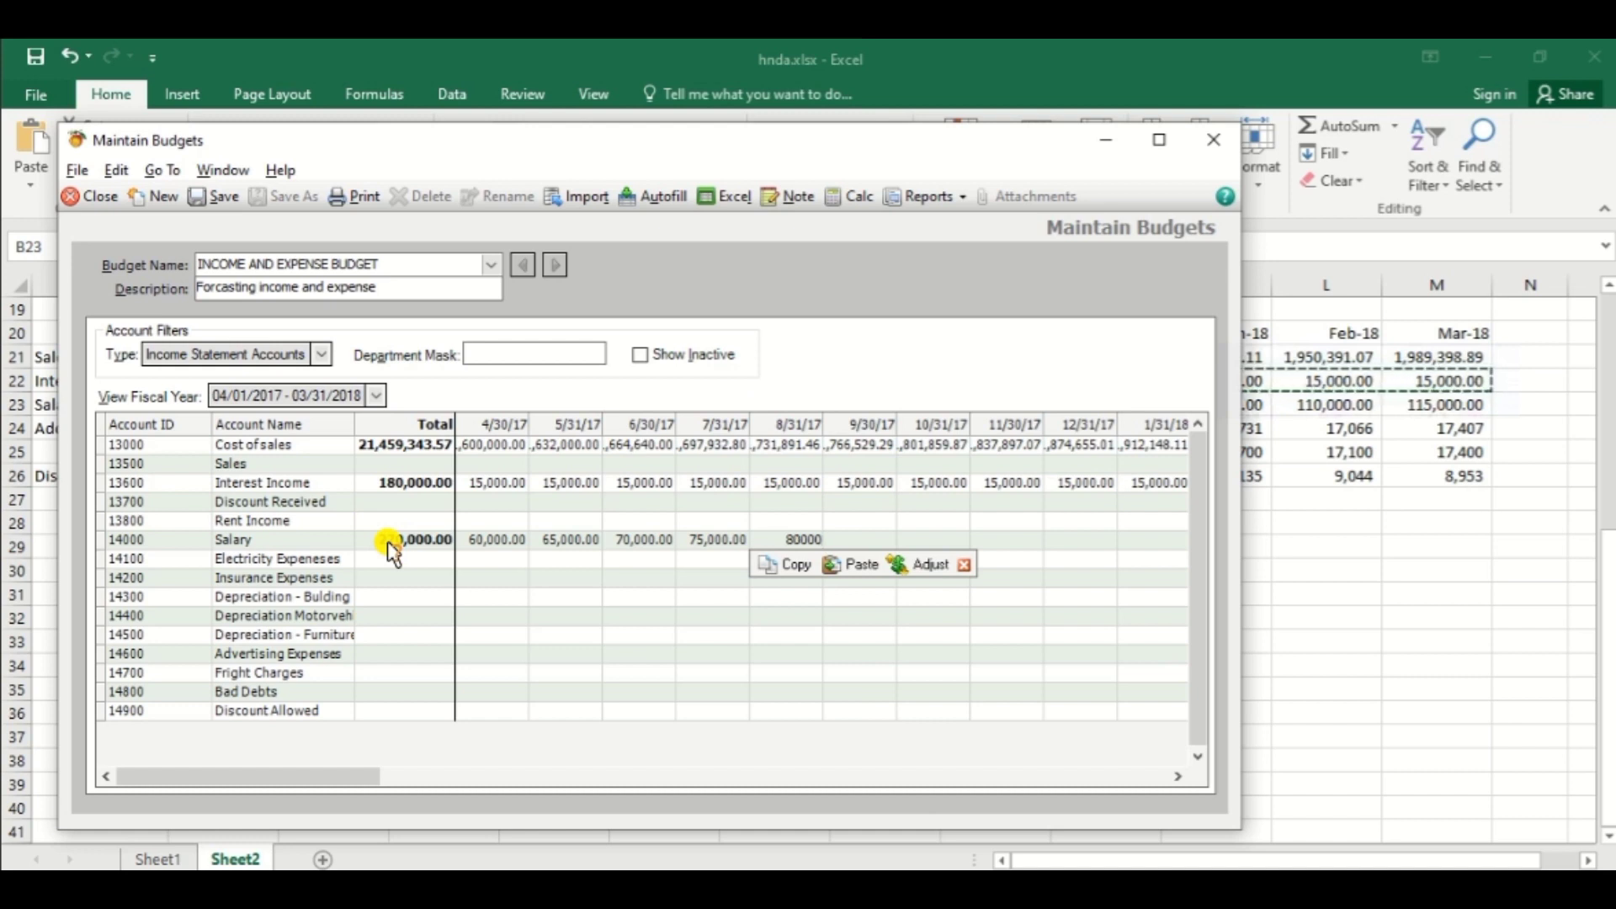
pyautogui.press('Tab')
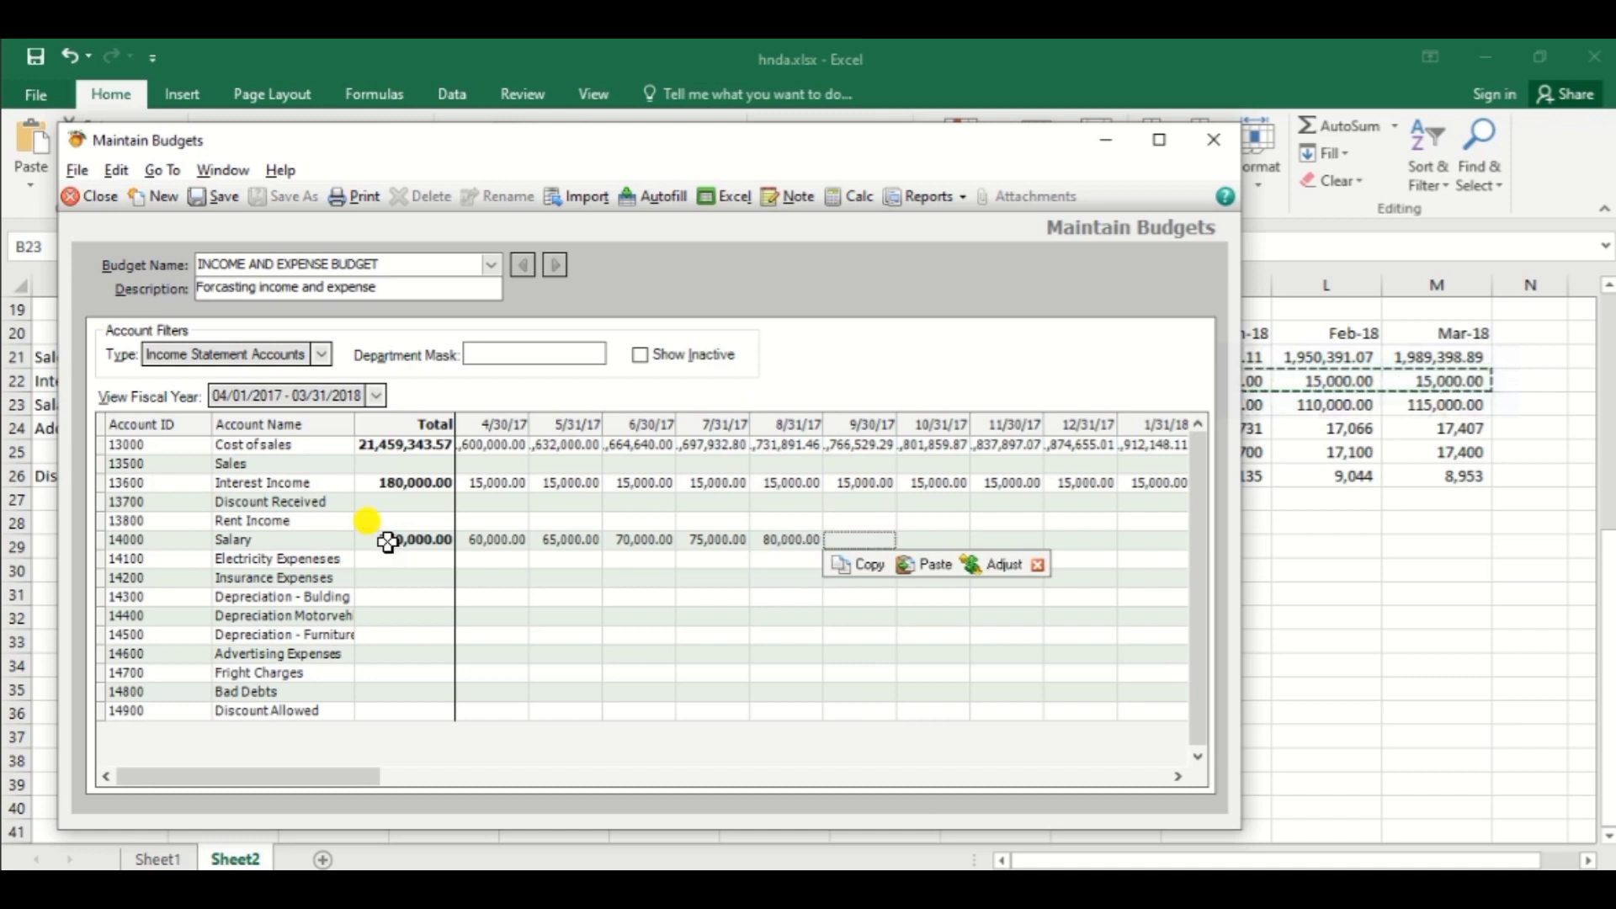
pyautogui.write('85,')
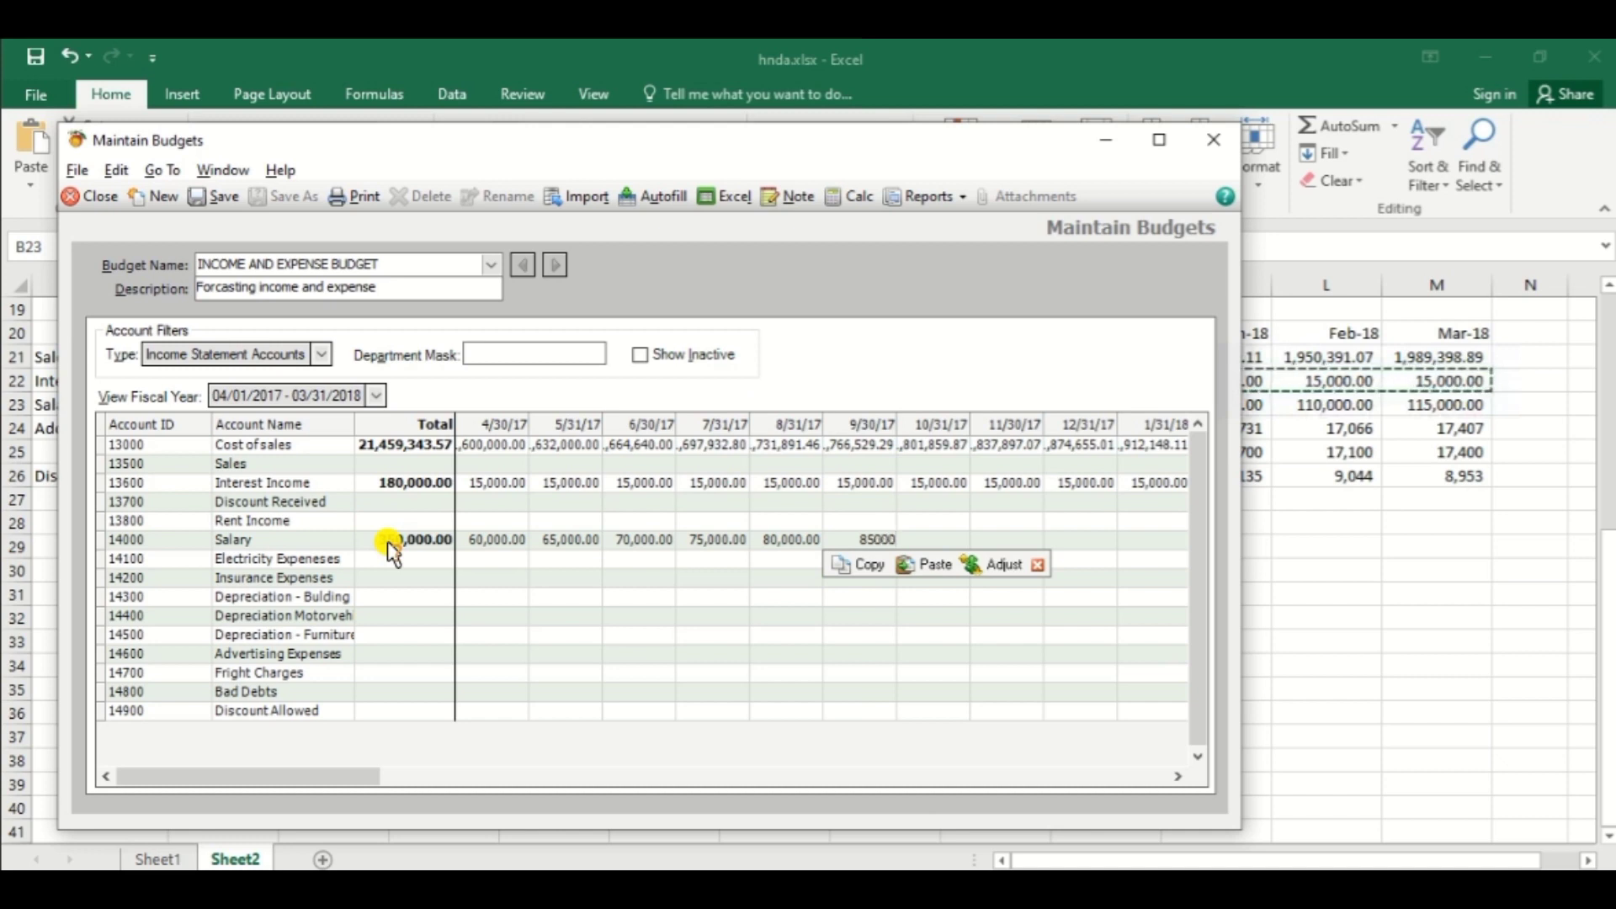
pyautogui.write('000')
pyautogui.press('Tab')
pyautogui.write('90,000')
pyautogui.press('Tab')
pyautogui.write('95,')
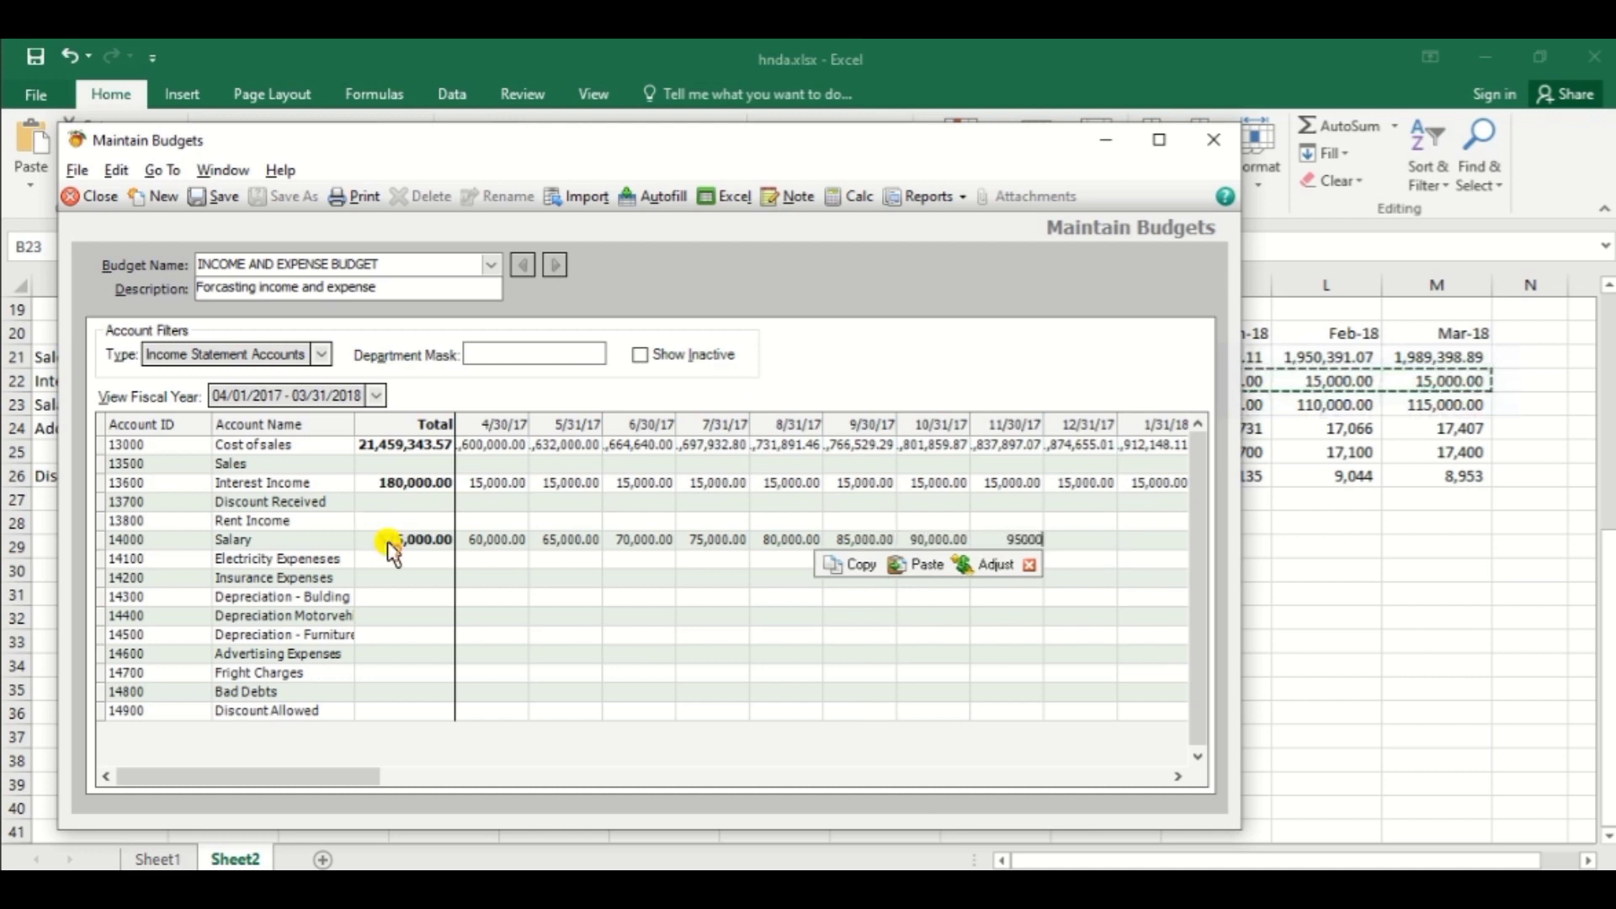
pyautogui.write('000')
pyautogui.press('Tab')
# Step: Enter 100,000, 105,000, 110,000 and 115,000 in the Salary row for 12/31/17 through 3/31/18
pyautogui.write('100')
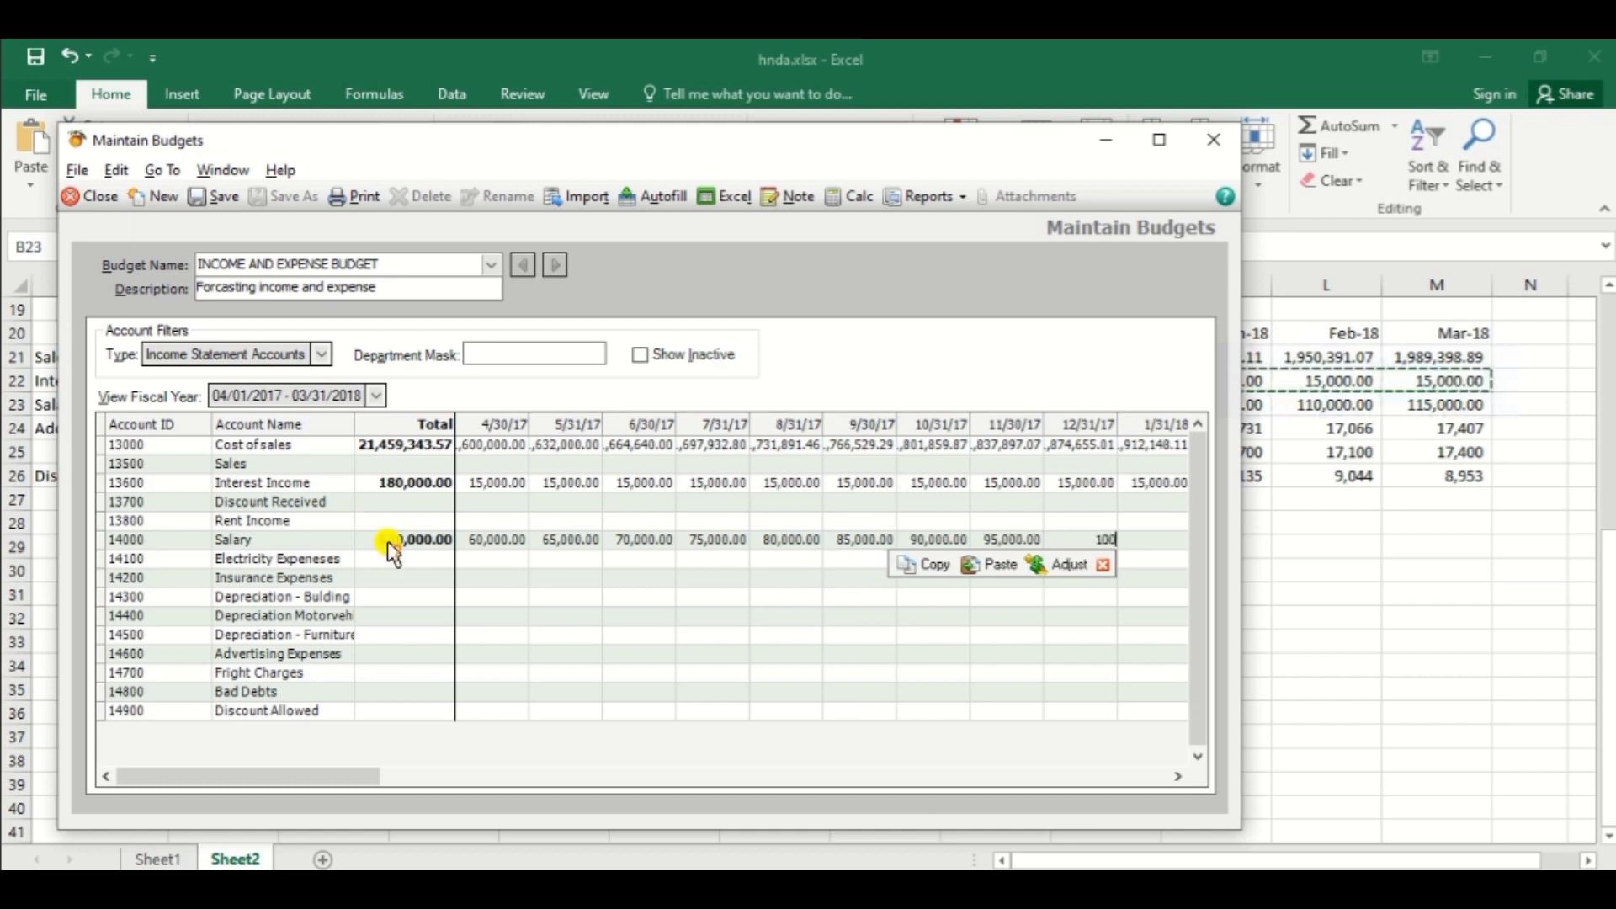
pyautogui.press('Tab')
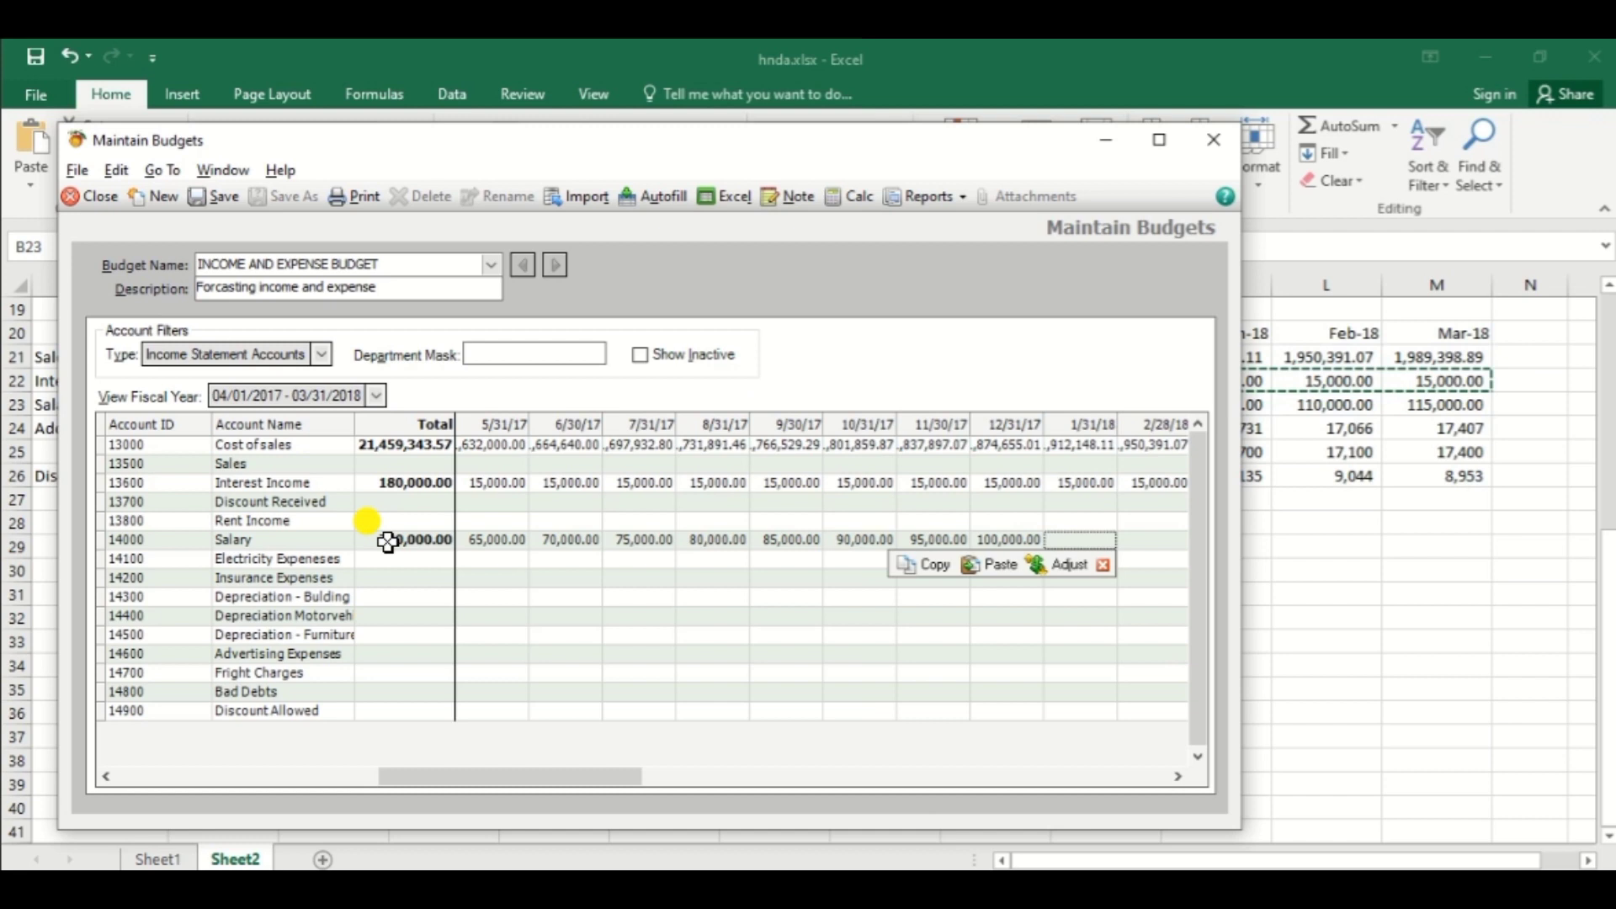
pyautogui.write('10')
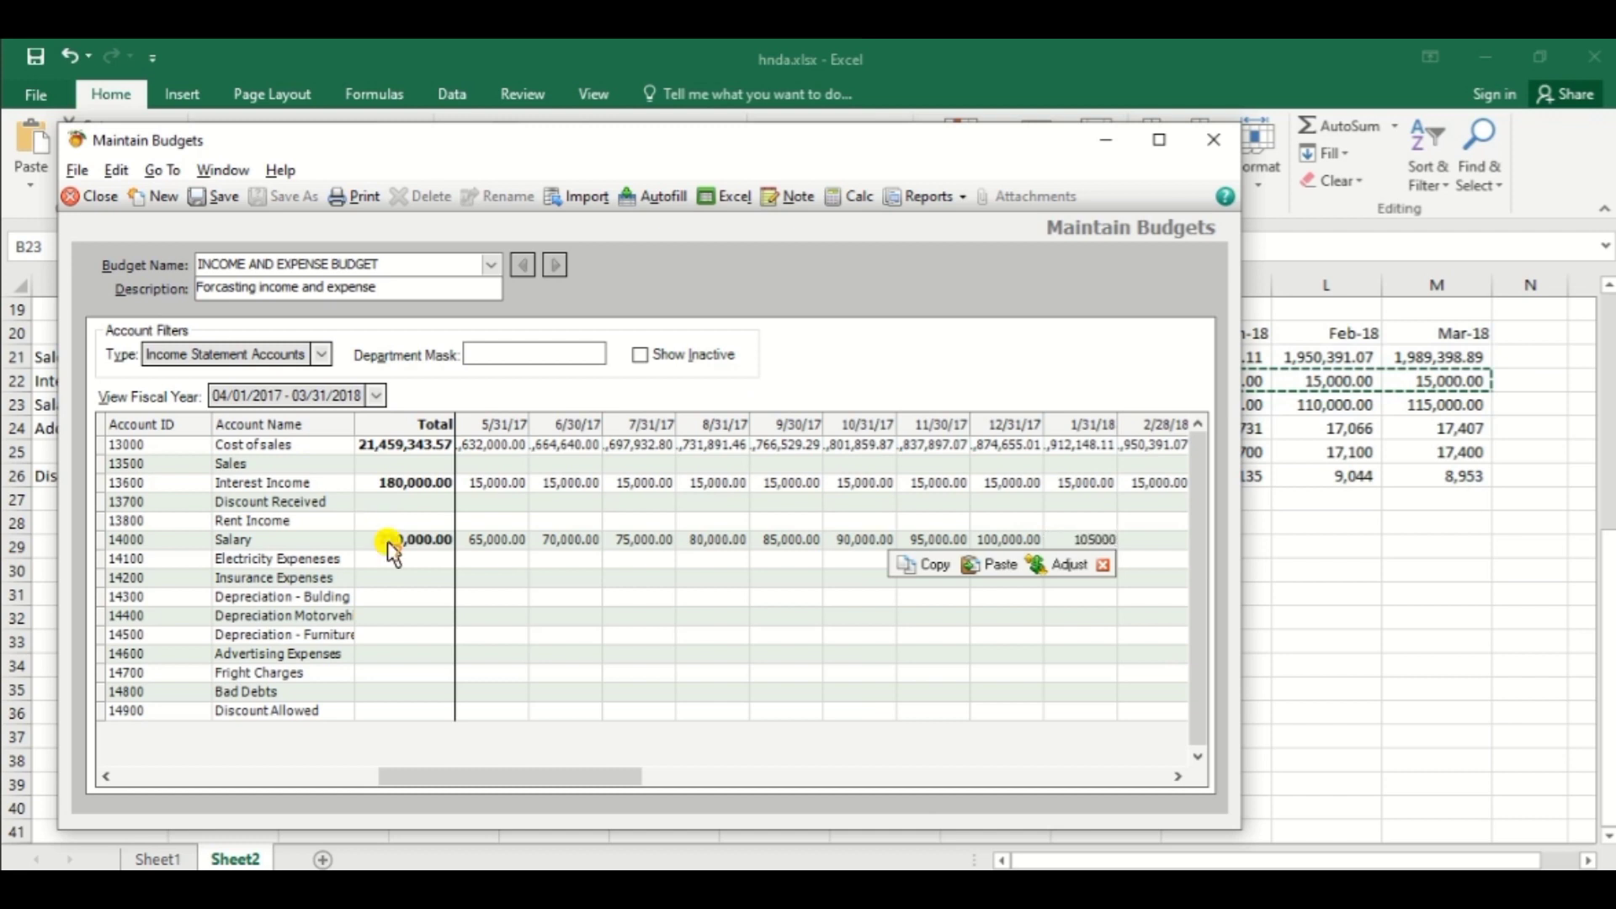
pyautogui.write('5,000')
pyautogui.press('Tab')
pyautogui.write('11')
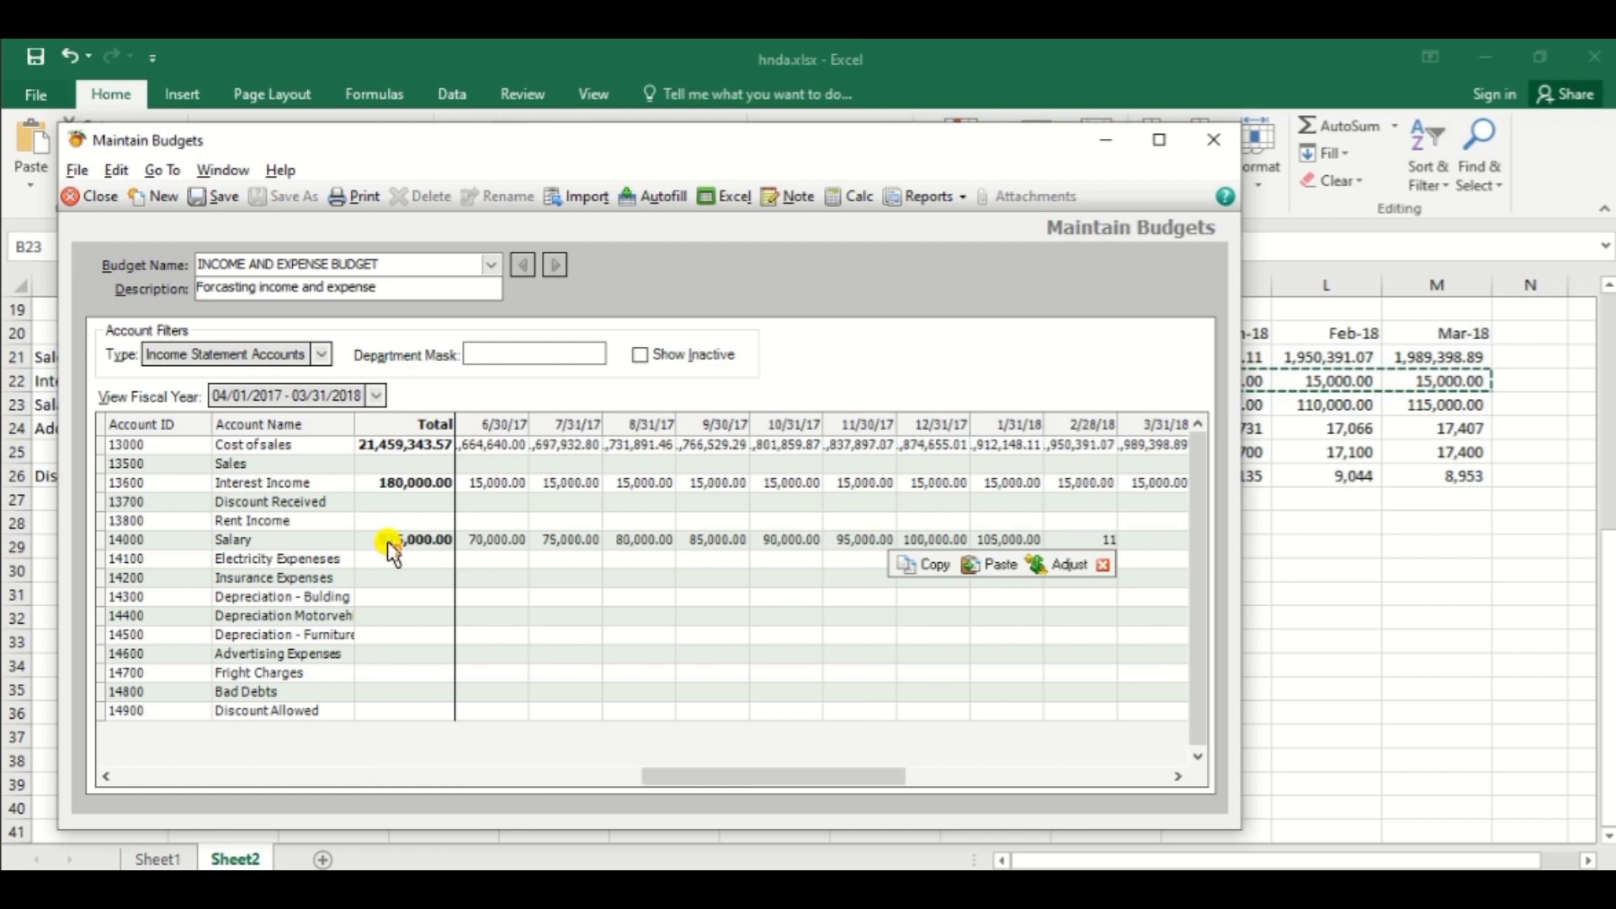
pyautogui.write('0,000')
pyautogui.press('Tab')
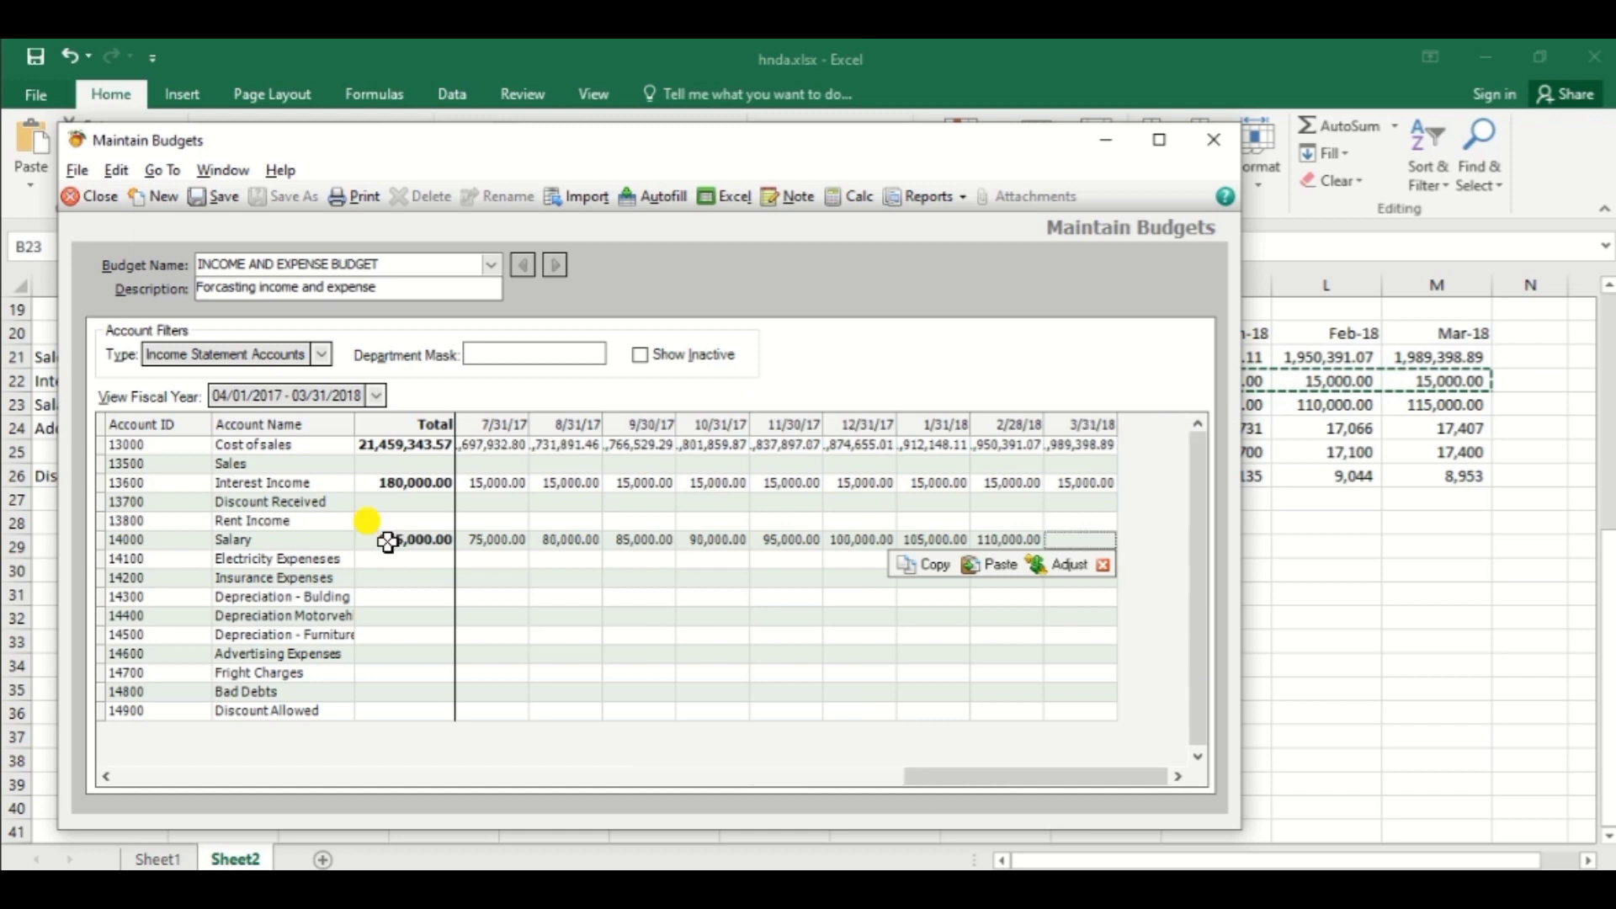
pyautogui.write('115,')
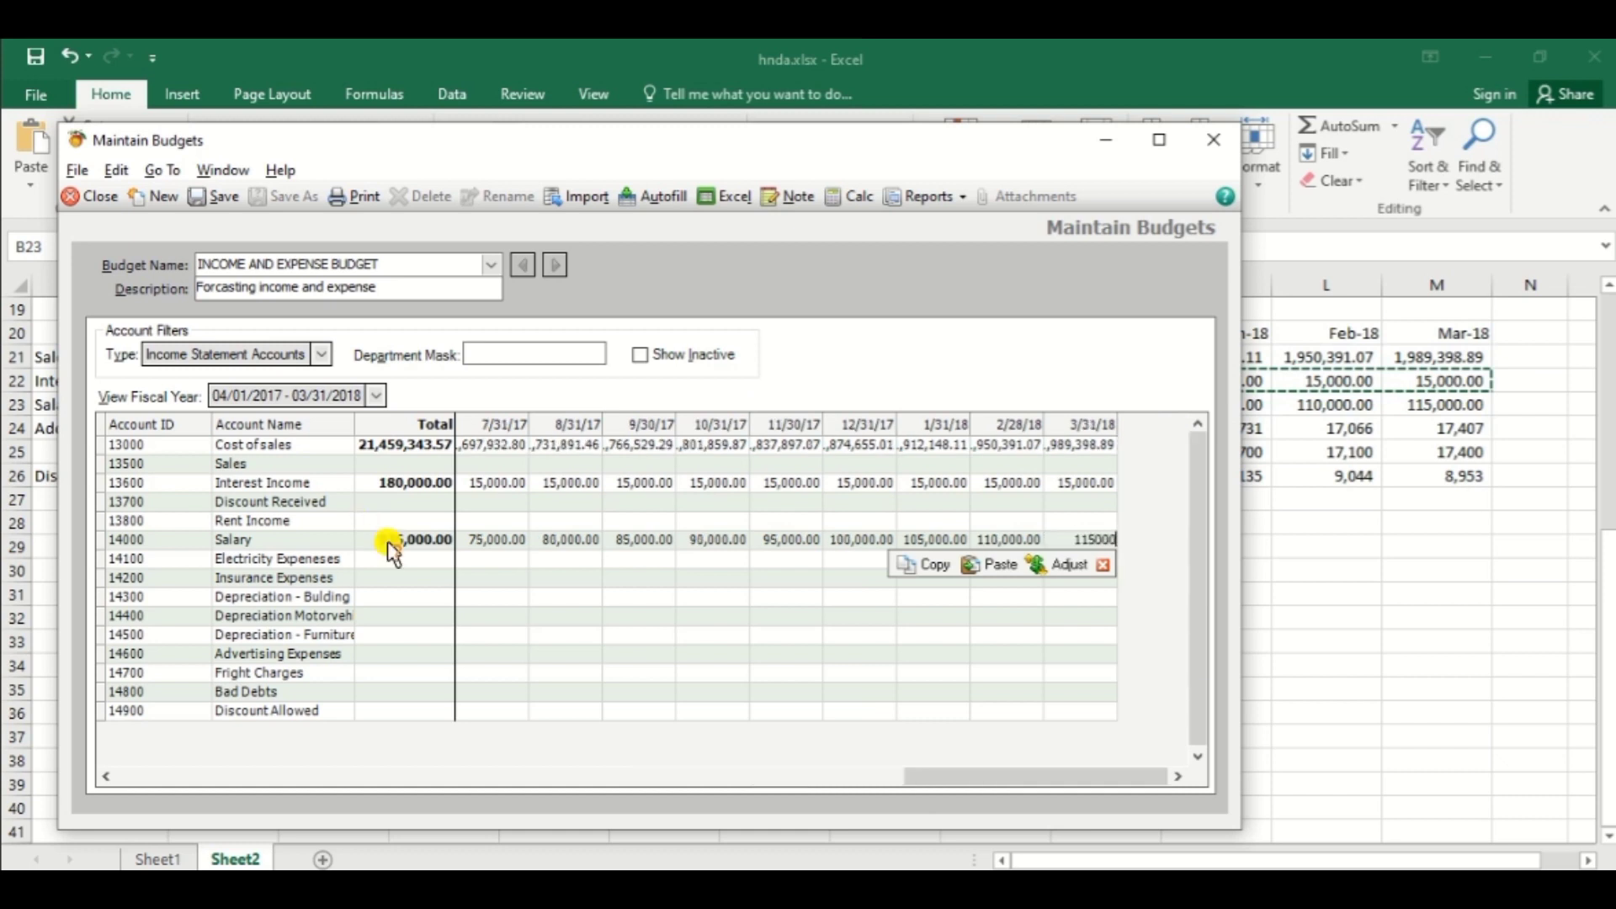
pyautogui.write('000')
pyautogui.press('Tab')
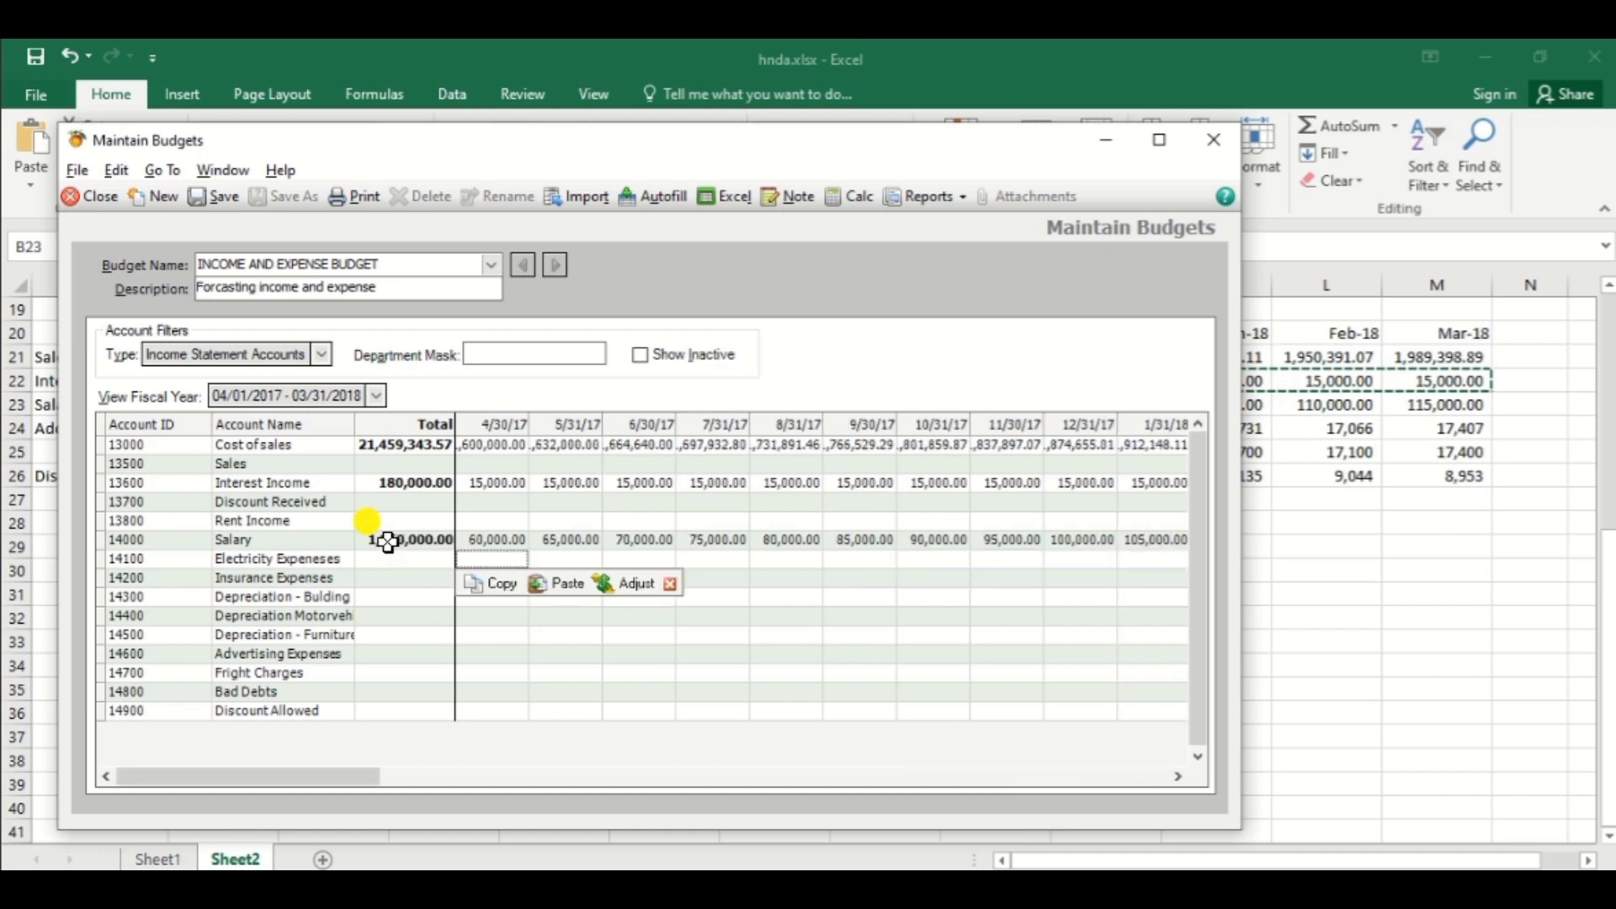
# Step: Copy the Apr-17 amount of 14,000 from Excel row 25 into the budget's Advertising Expenses row for 4/30/17
pyautogui.click(1337, 583)
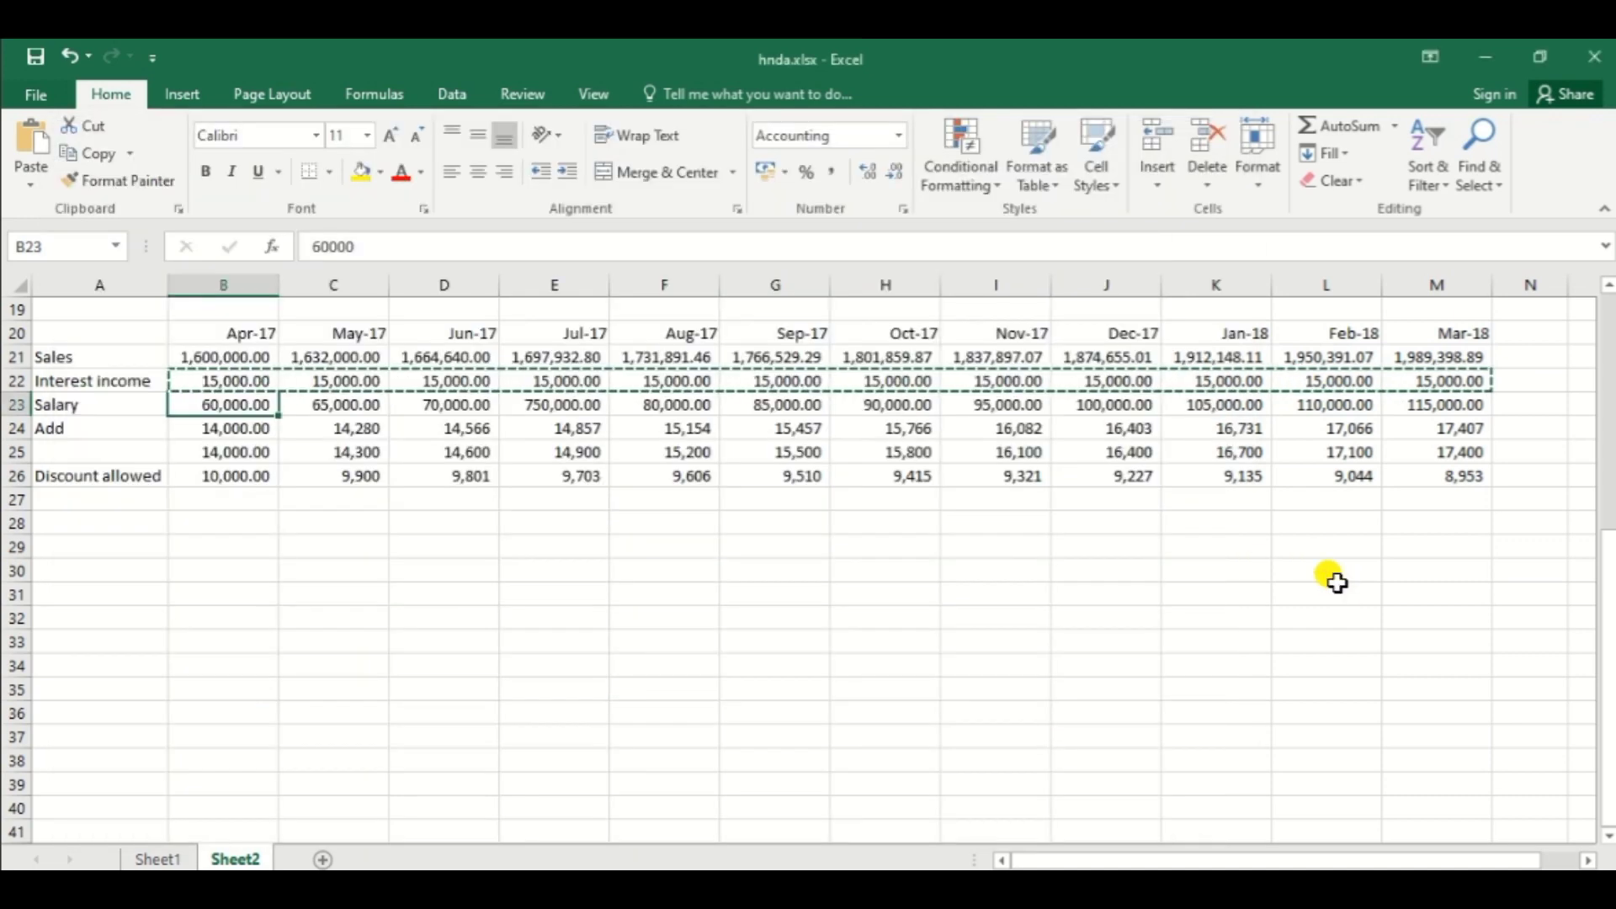
pyautogui.click(236, 459)
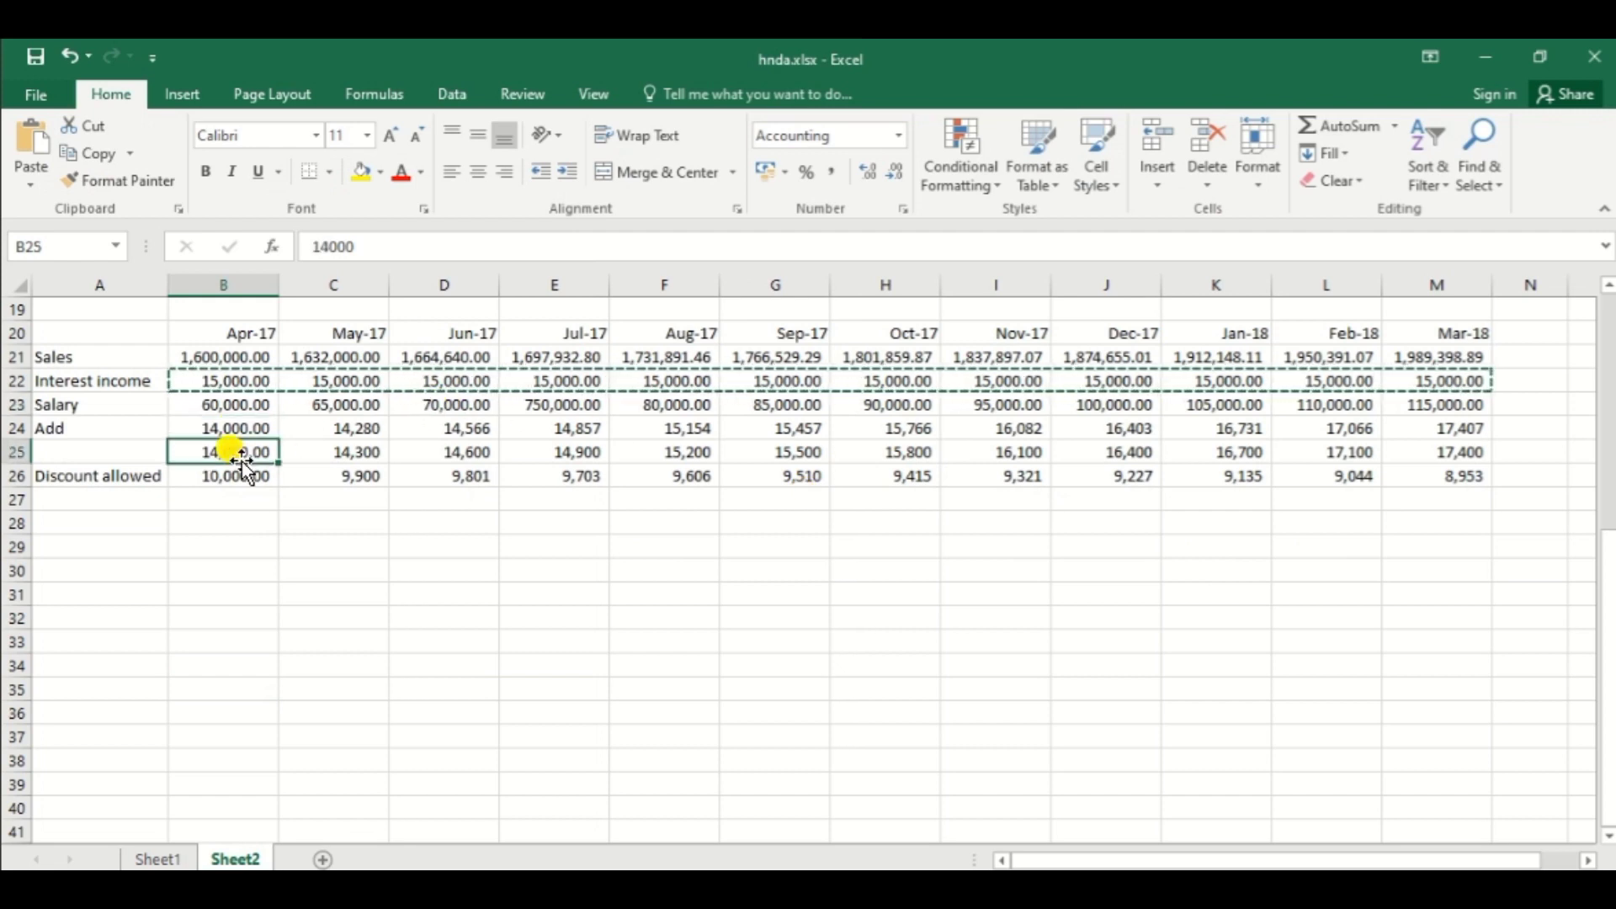
pyautogui.hotkey('ctrl', 'c')
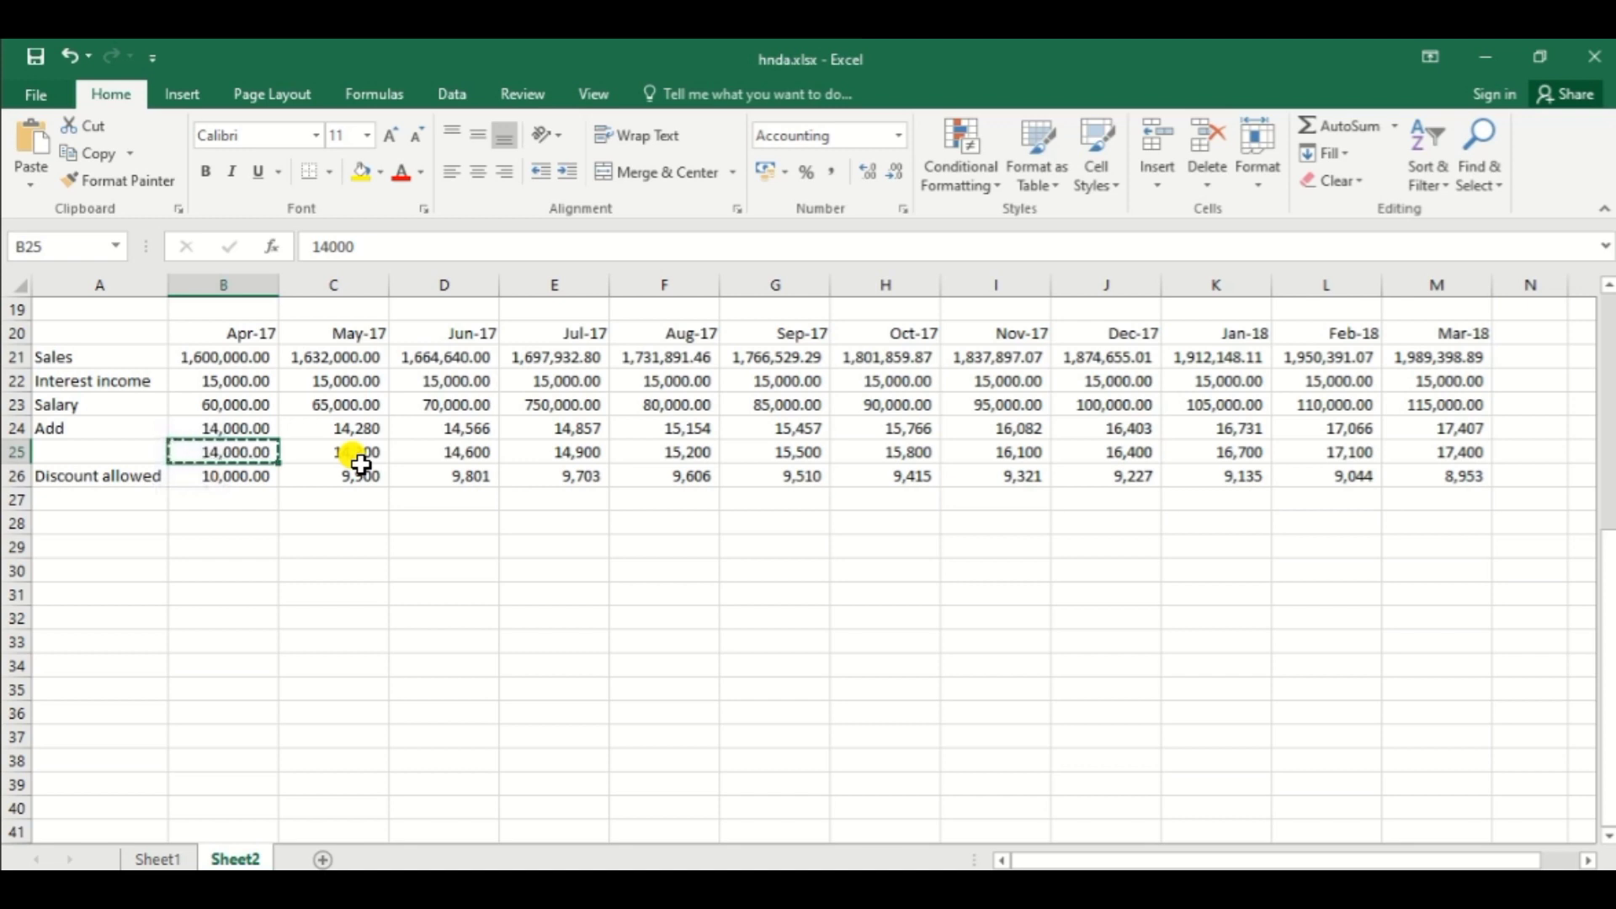
pyautogui.hotkey('alt', 'Tab')
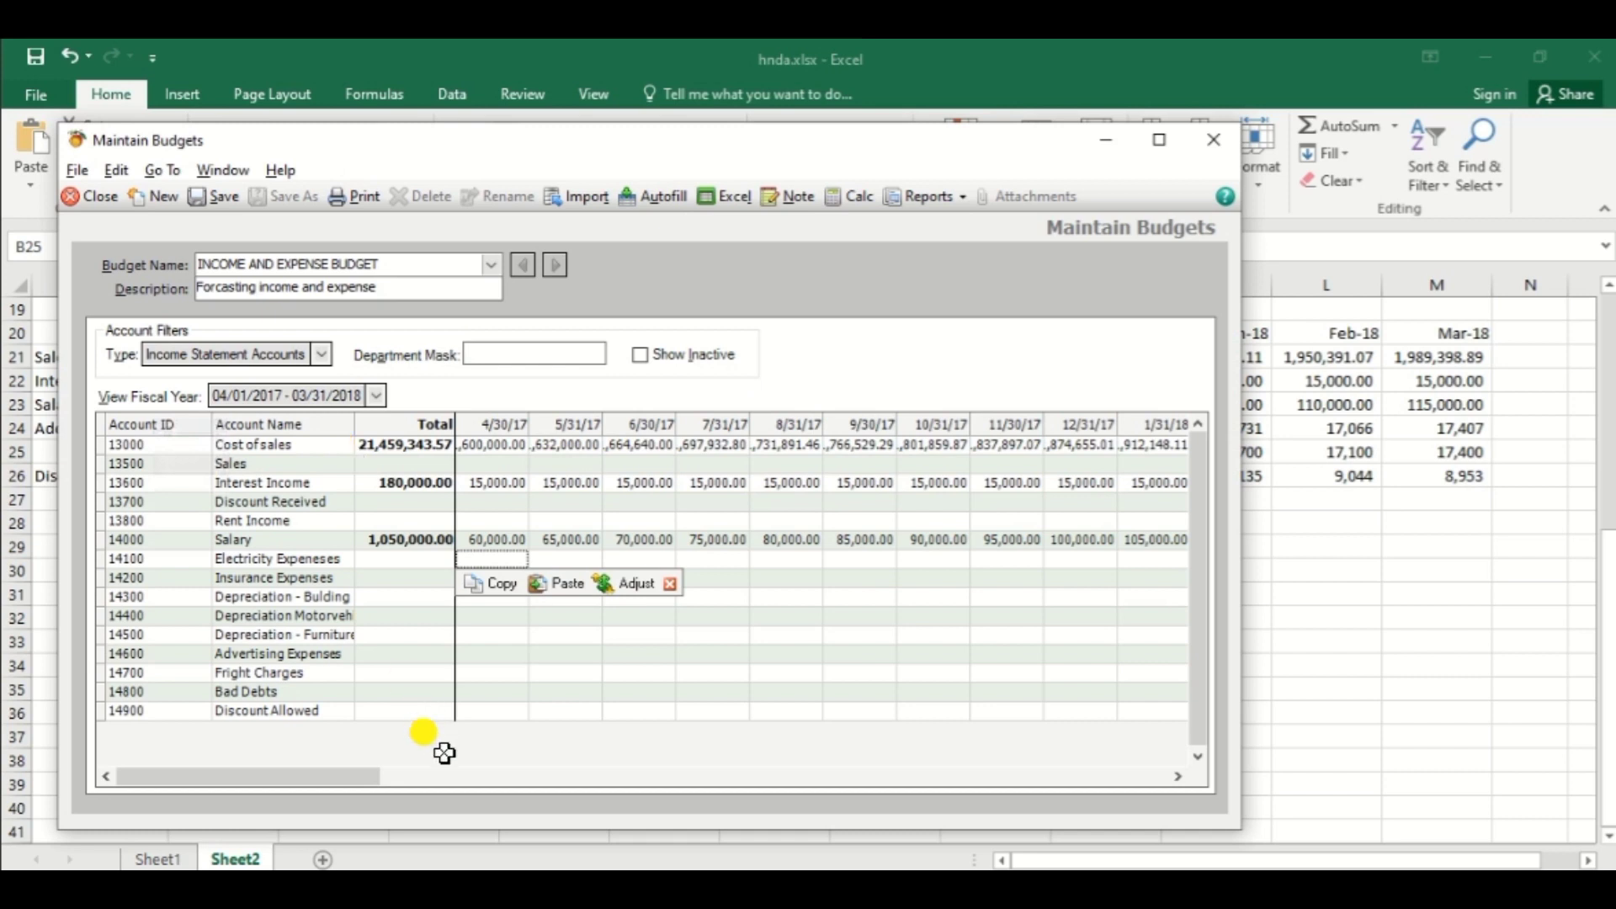
pyautogui.click(463, 656)
pyautogui.click(551, 681)
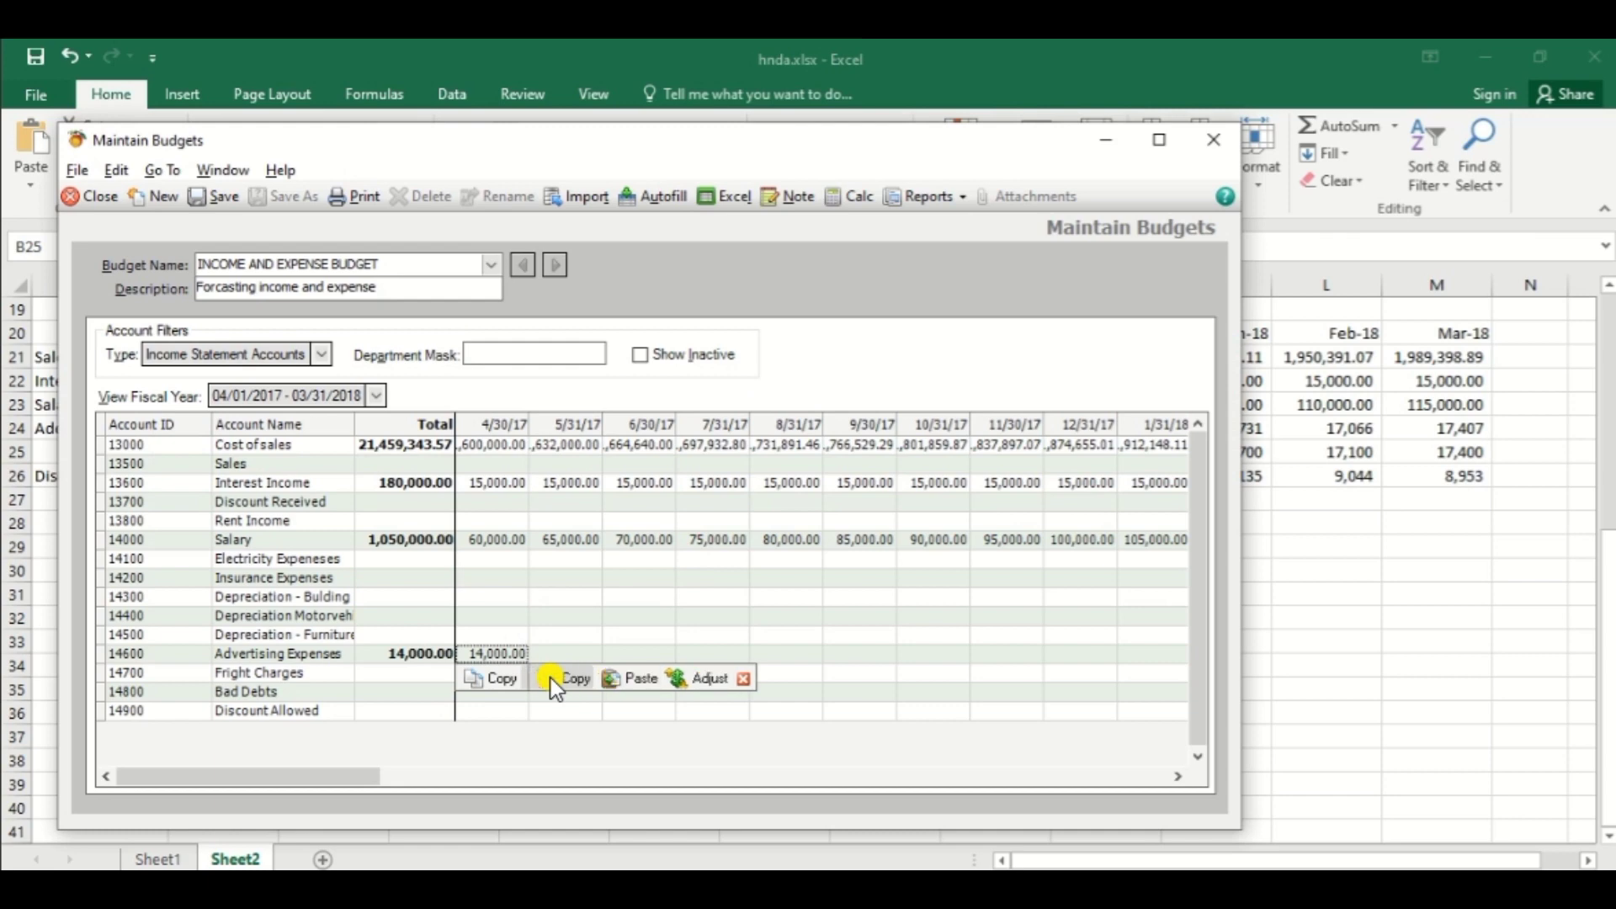
# Step: Copy the May-17 amount of 14,300 from Excel row 25 into Advertising Expenses for 5/31/17
pyautogui.hotkey('alt', 'Tab')
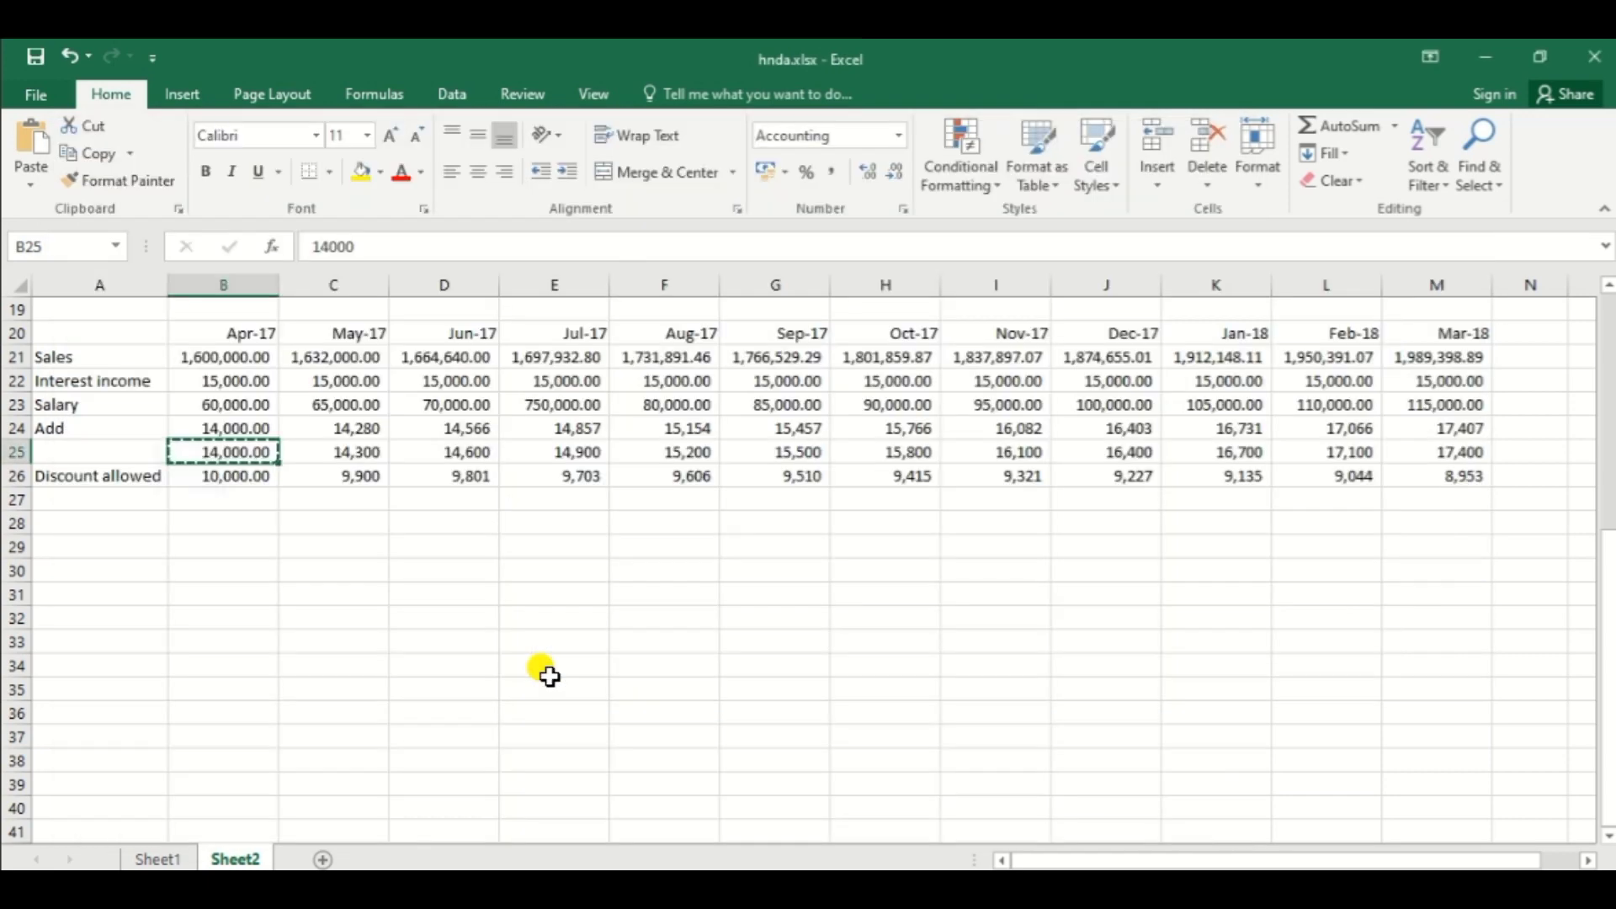
pyautogui.press('Right')
pyautogui.hotkey('ctrl', 'c')
pyautogui.hotkey('alt', 'Tab')
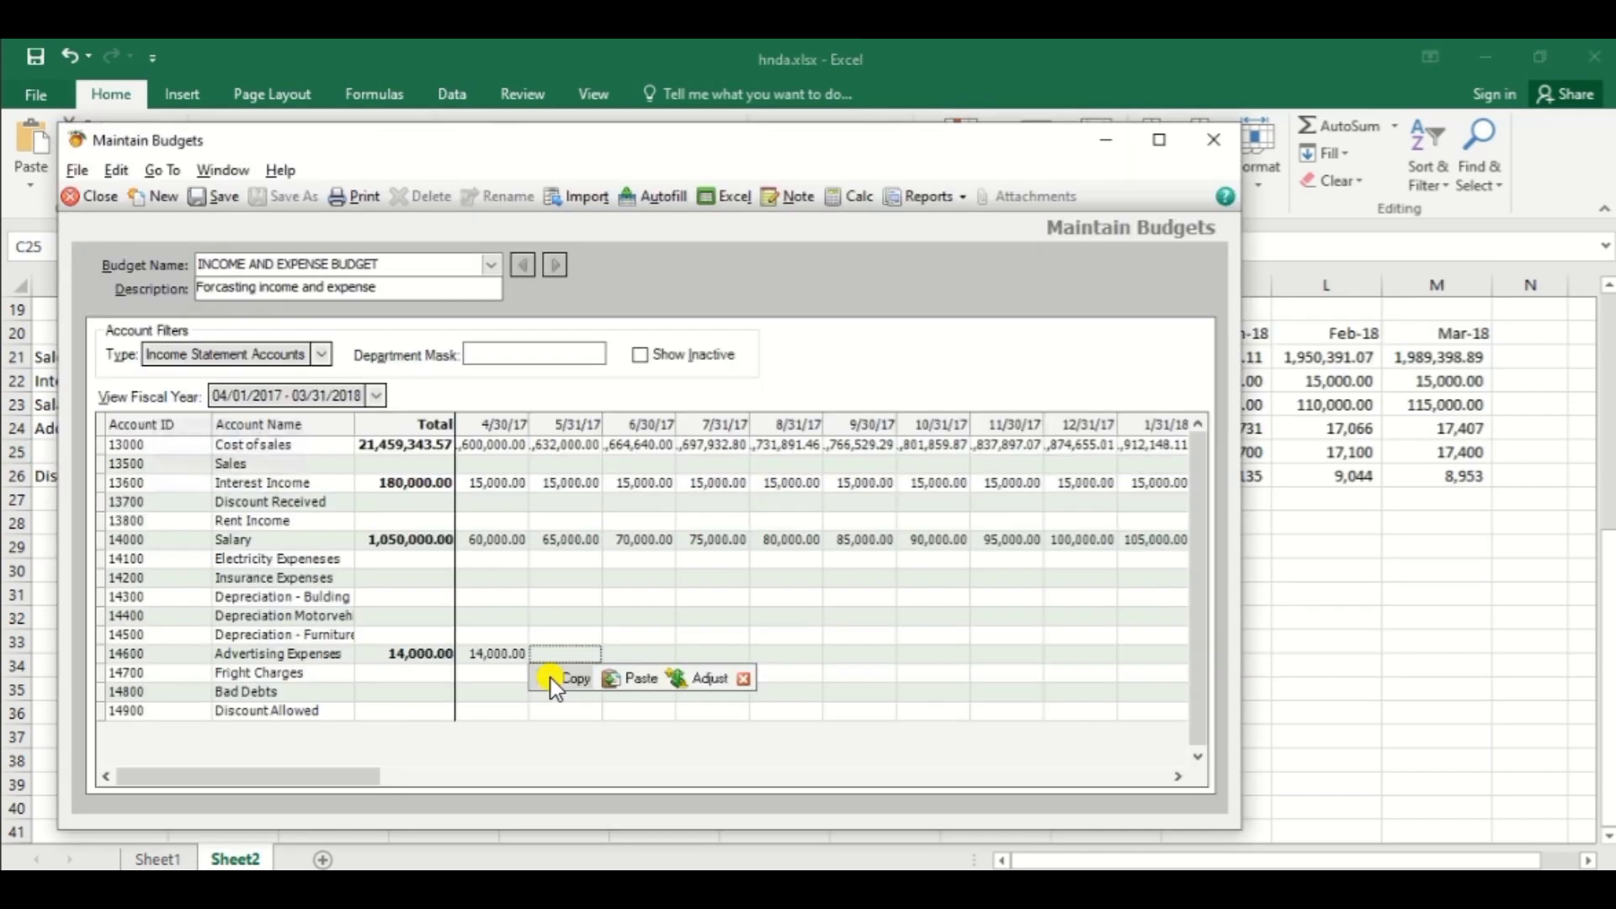
pyautogui.hotkey('ctrl', 'v')
pyautogui.press('Right')
# Step: Copy the Jun-17 amount of 14,600 from Excel row 25 into Advertising Expenses for 6/30/17
pyautogui.hotkey('alt', 'Tab')
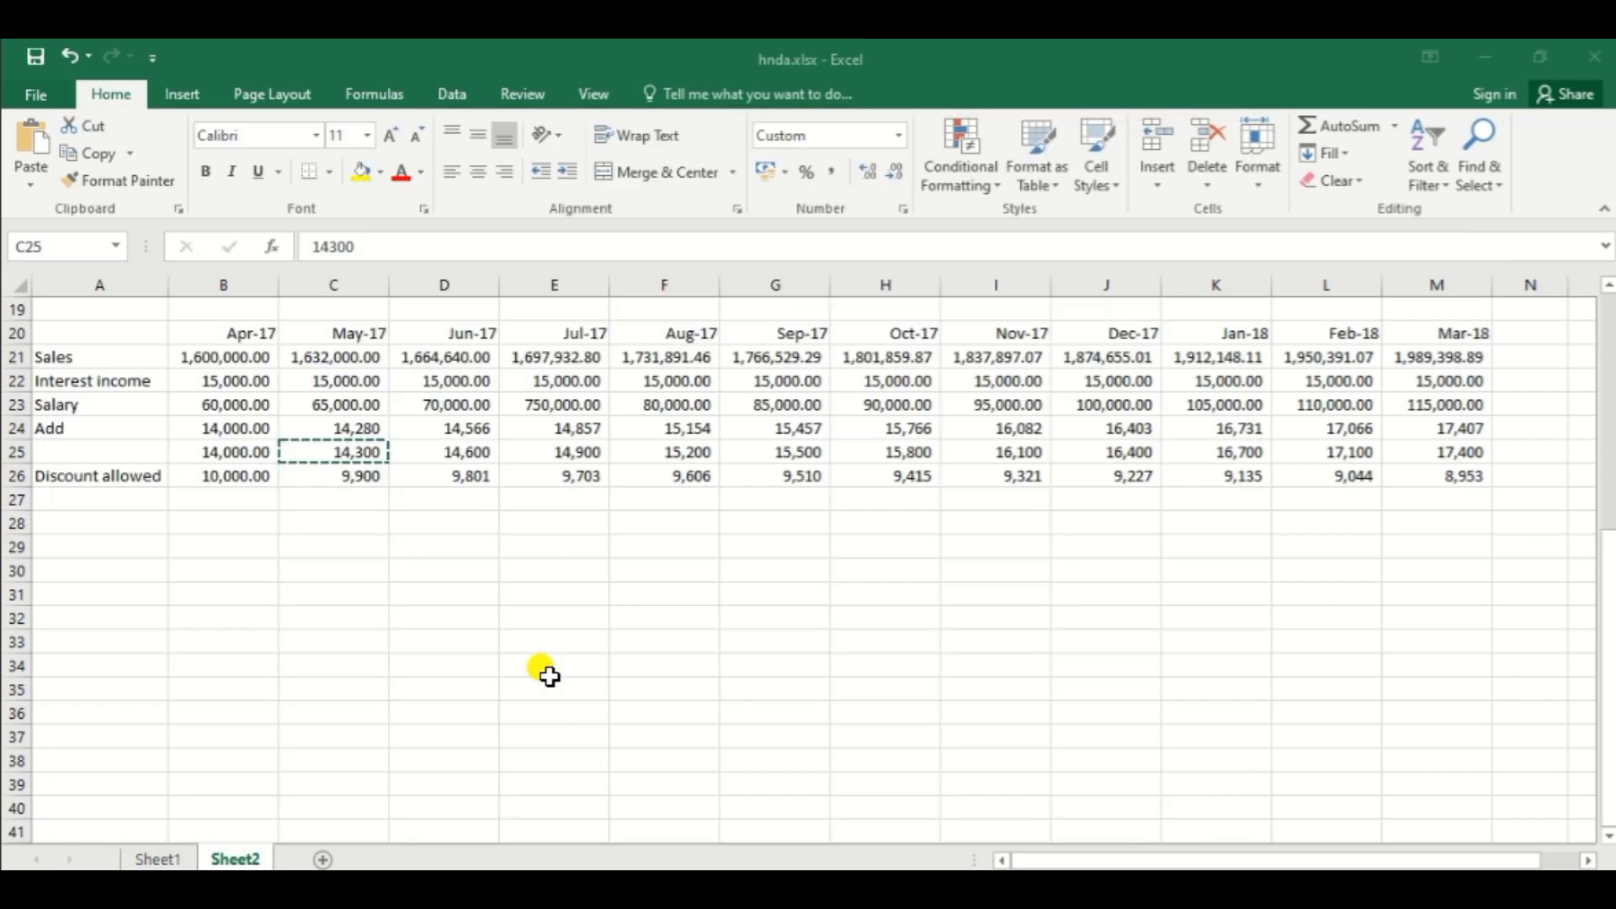
pyautogui.press('Right')
pyautogui.hotkey('ctrl', 'c')
pyautogui.hotkey('alt', 'Tab')
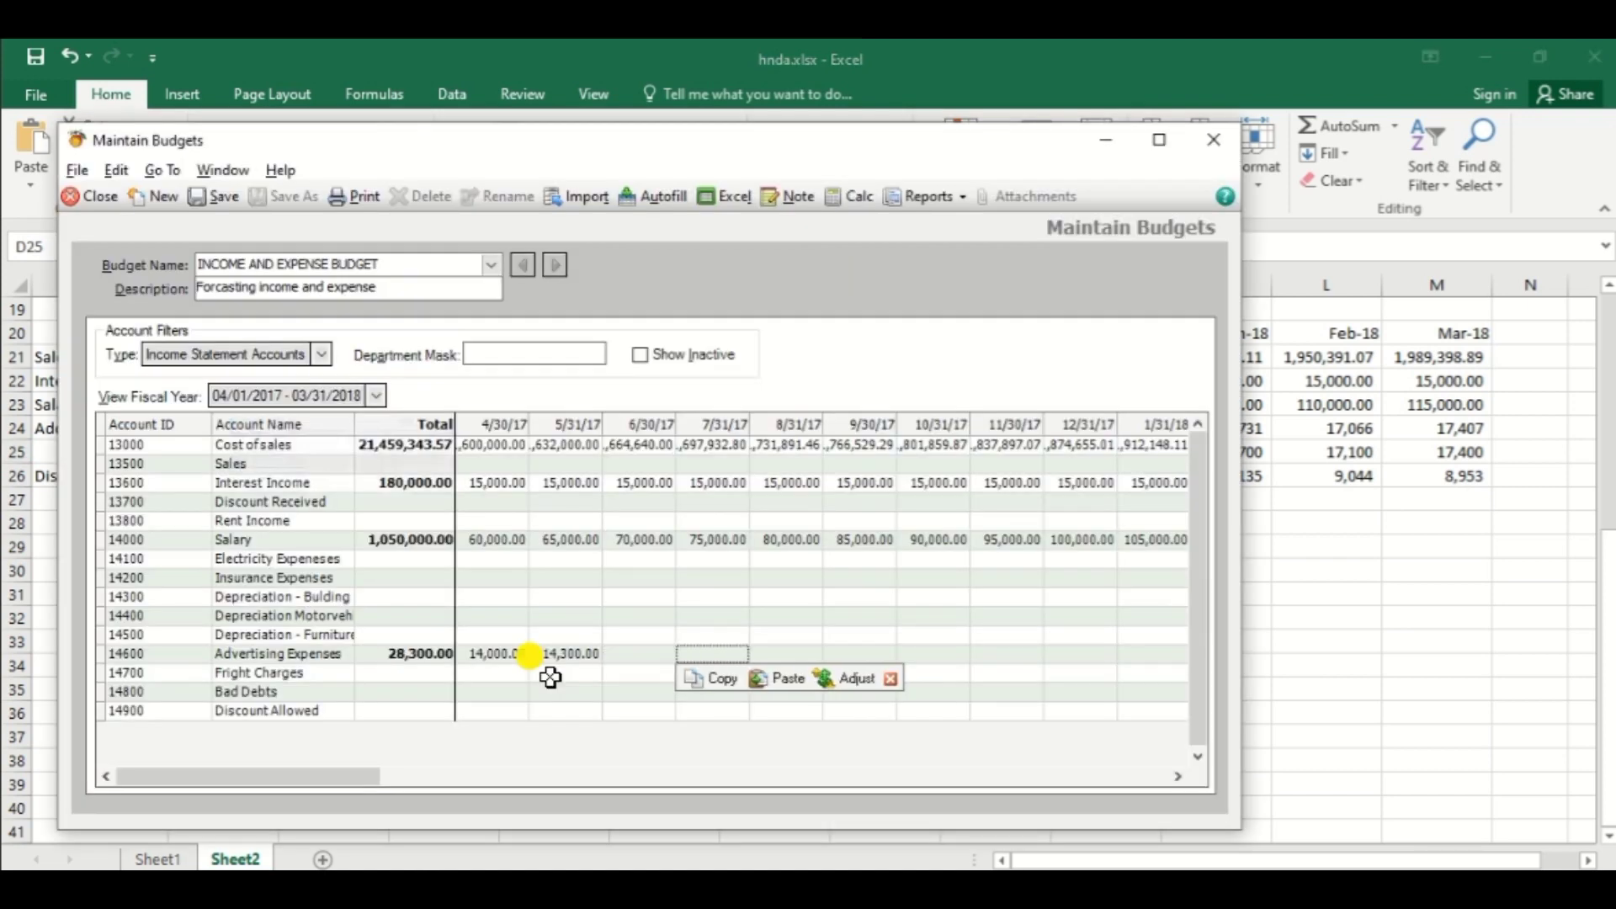
pyautogui.hotkey('ctrl', 'v')
pyautogui.press('Right')
pyautogui.press('Right')
# Step: Copy the Jul-17 amount of 14,900 from Excel row 25 into Advertising Expenses for 7/31/17
pyautogui.hotkey('alt', 'Tab')
pyautogui.press('Right')
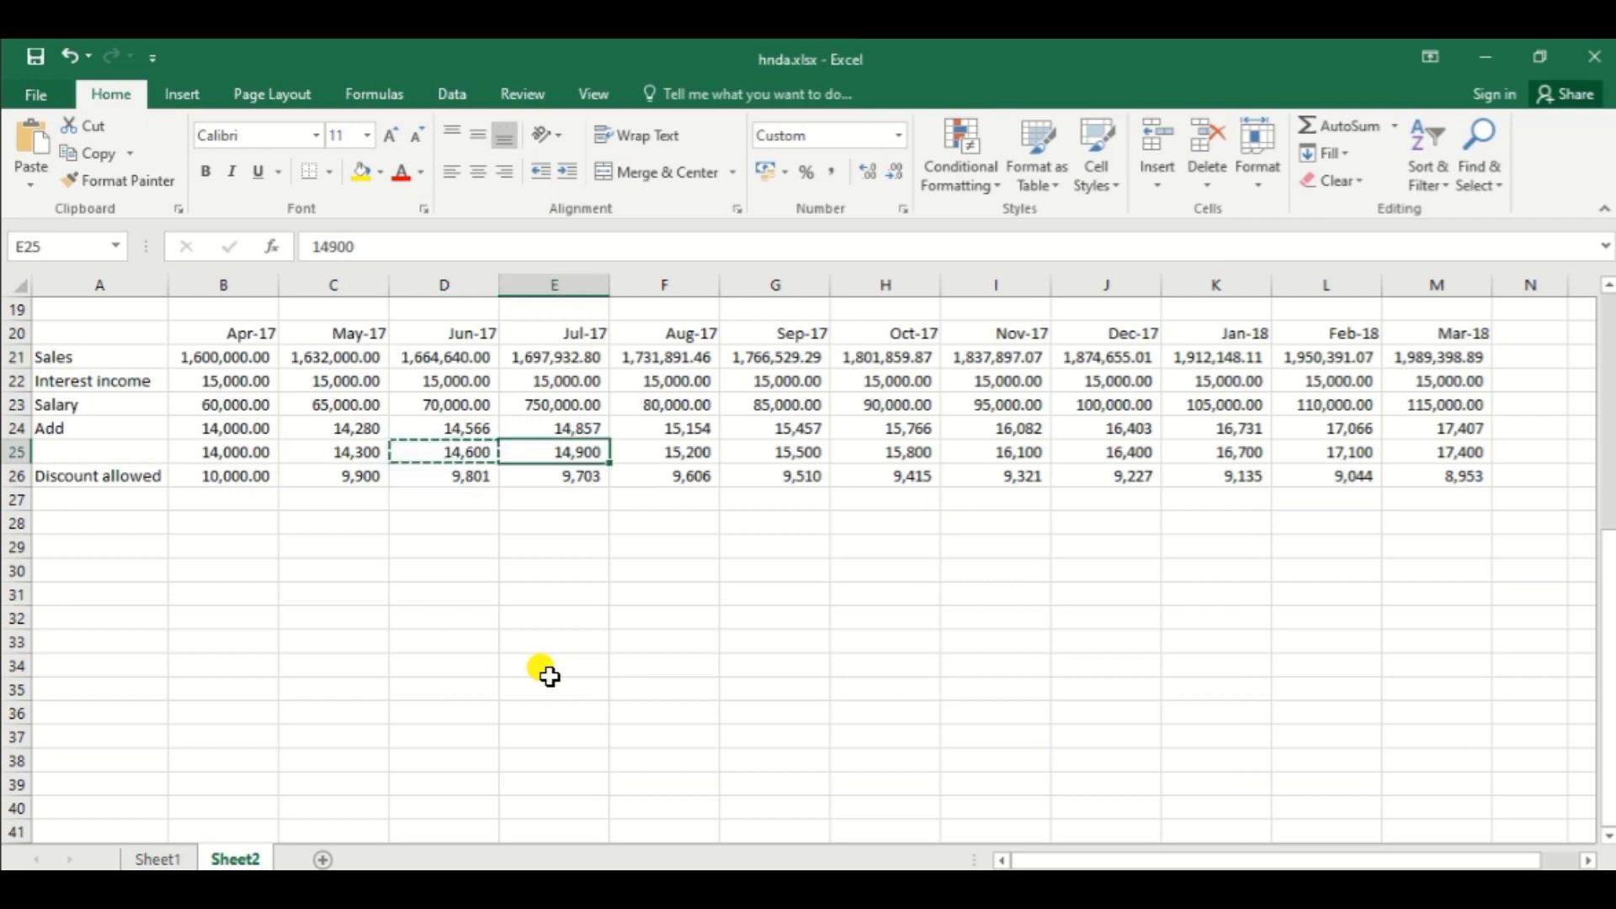
pyautogui.hotkey('ctrl', 'c')
pyautogui.hotkey('alt', 'Tab')
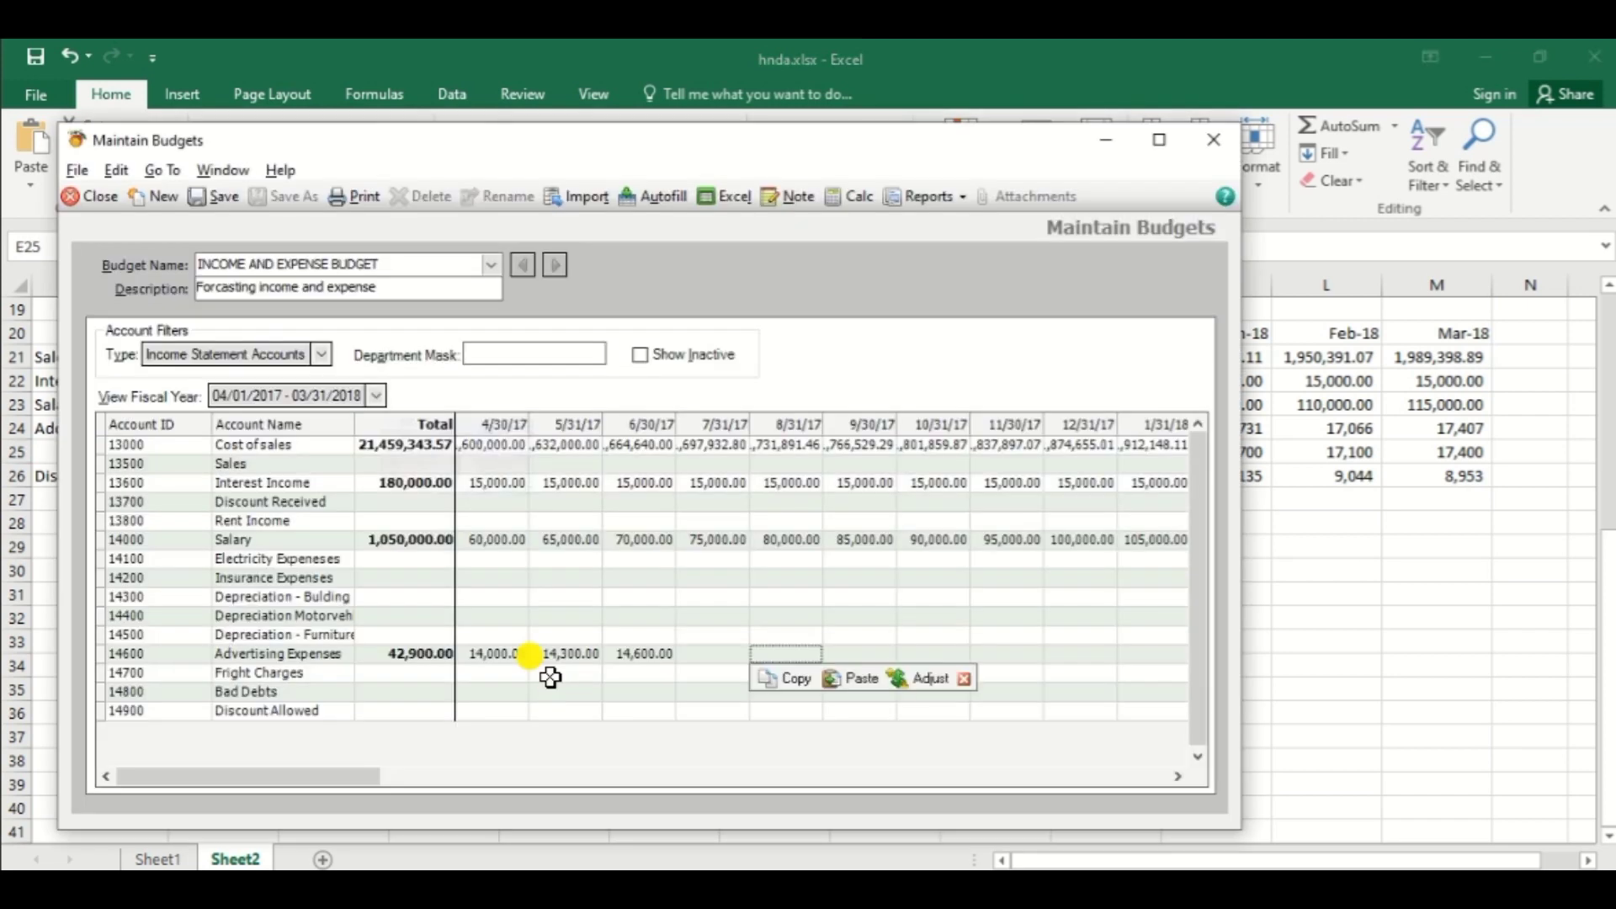
pyautogui.press('Left')
pyautogui.hotkey('ctrl', 'v')
pyautogui.press('Right')
# Step: Copy the Aug-17 amount of 15,200 from Excel row 25 into Advertising Expenses for 8/31/17
pyautogui.hotkey('alt', 'Tab')
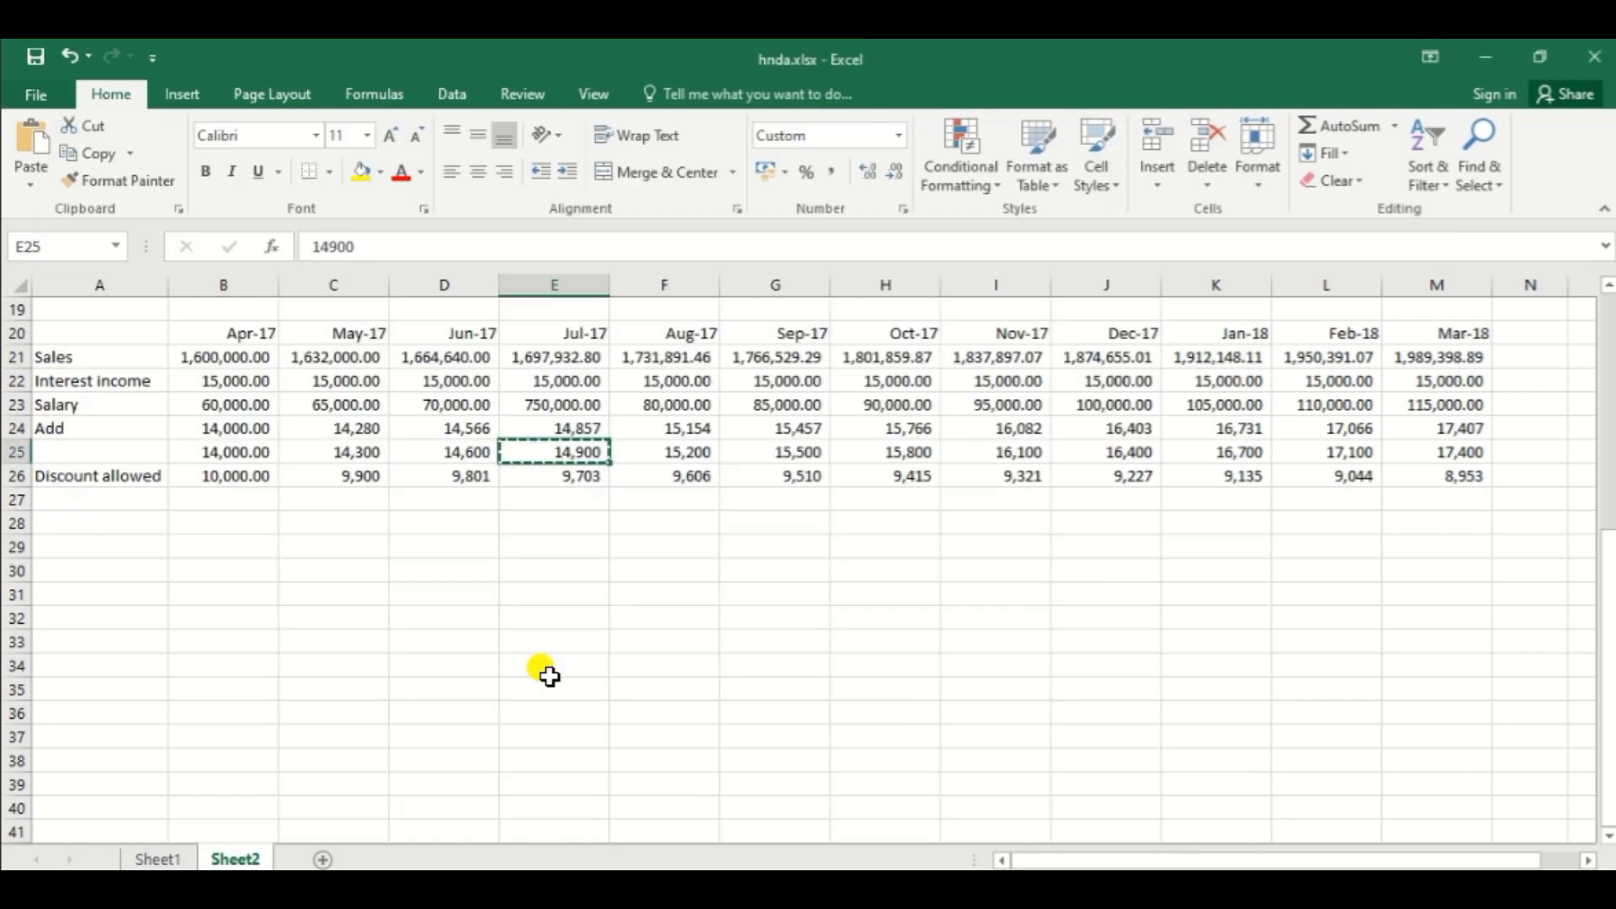
pyautogui.press('Right')
pyautogui.hotkey('ctrl', 'c')
pyautogui.hotkey('alt', 'Tab')
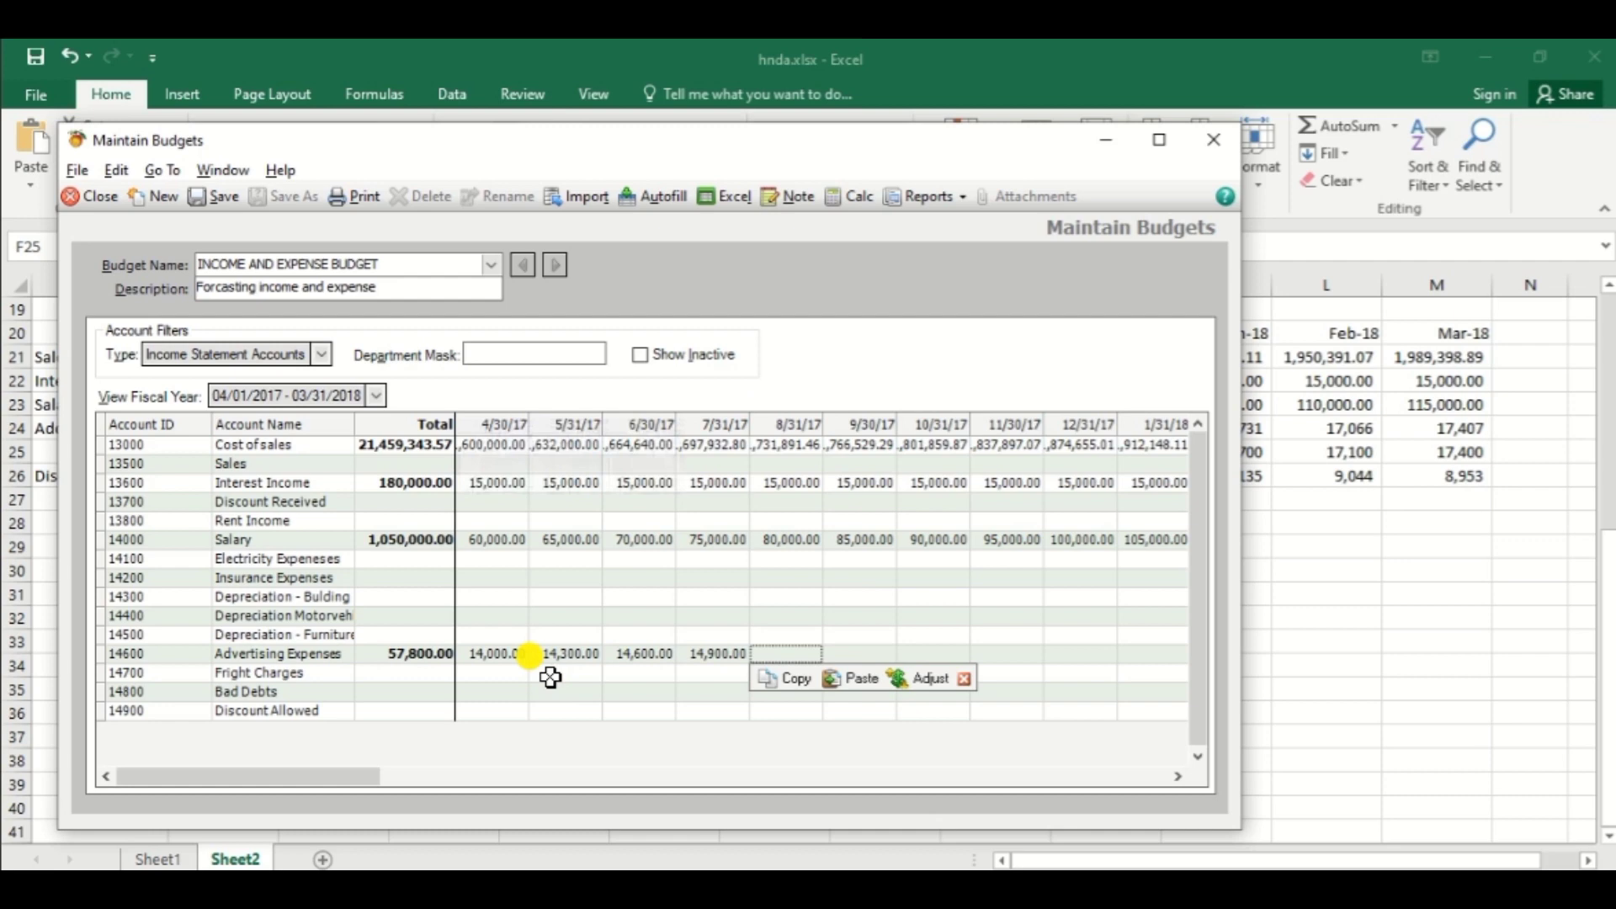
pyautogui.press('Tab')
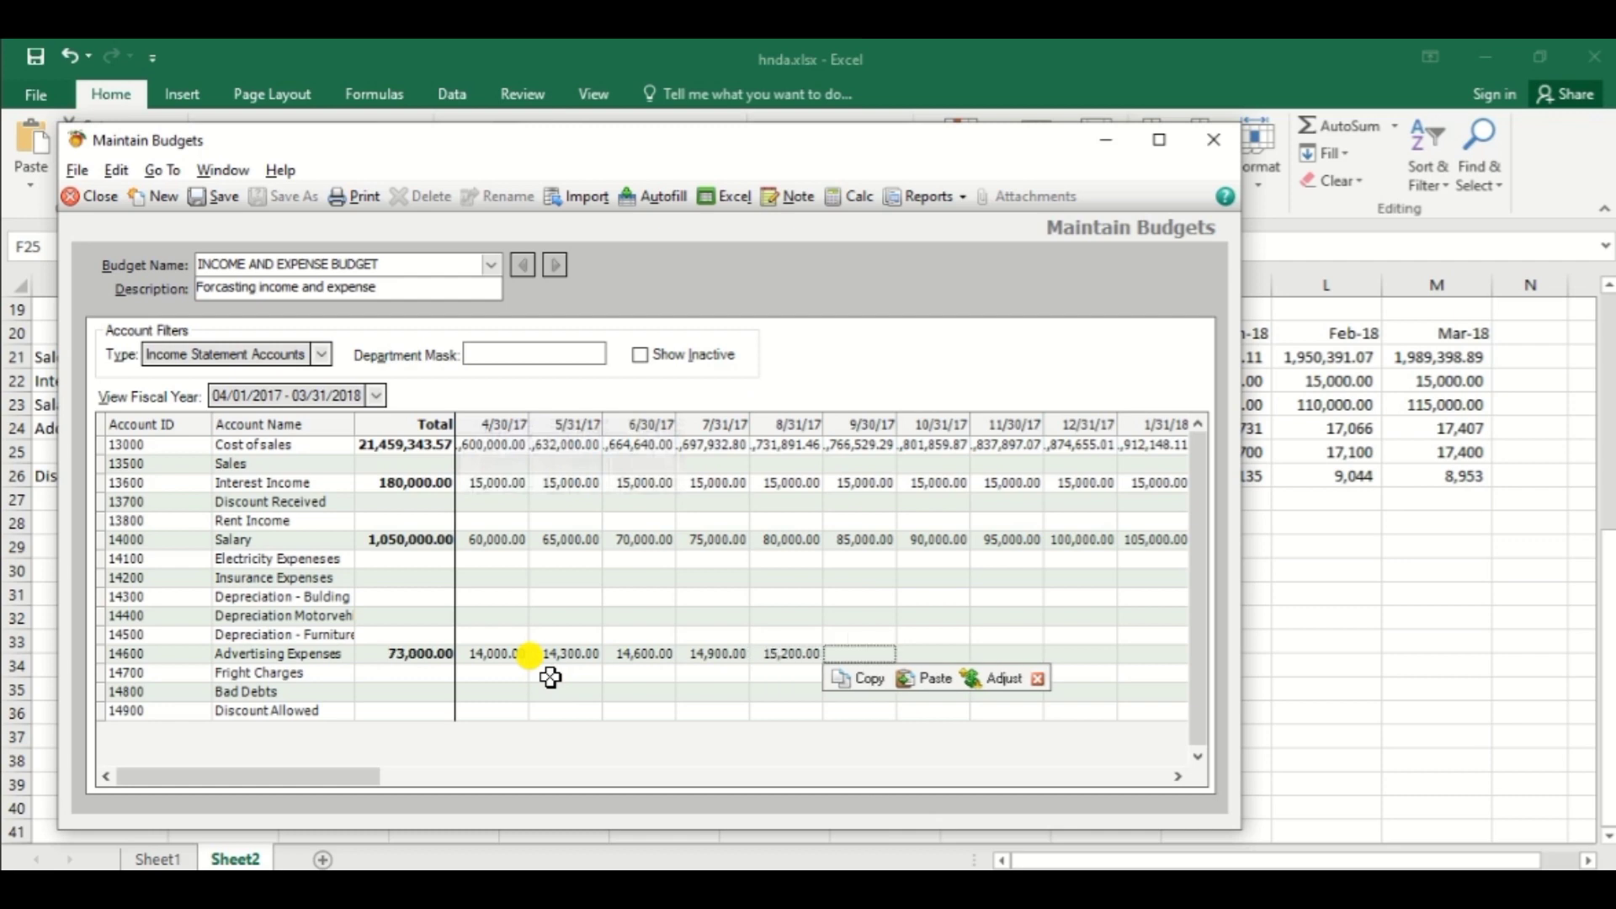
# Step: Copy the Sep-17 amount of 15,500 from Excel row 25 into Advertising Expenses for 9/30/17
pyautogui.hotkey('alt', 'Tab')
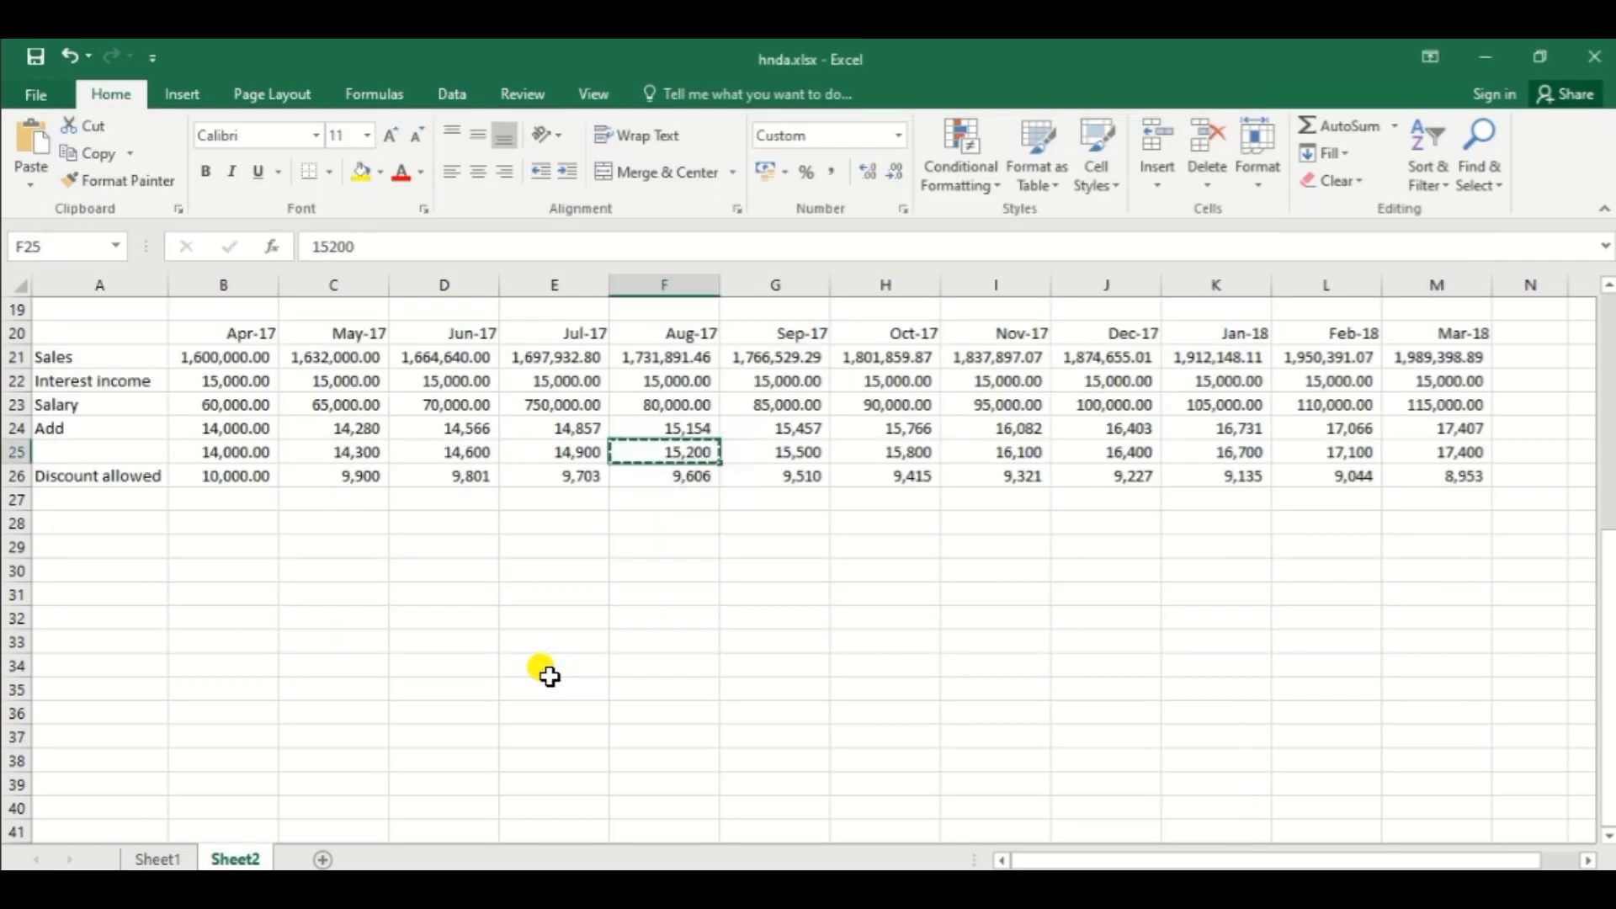
pyautogui.press('Right')
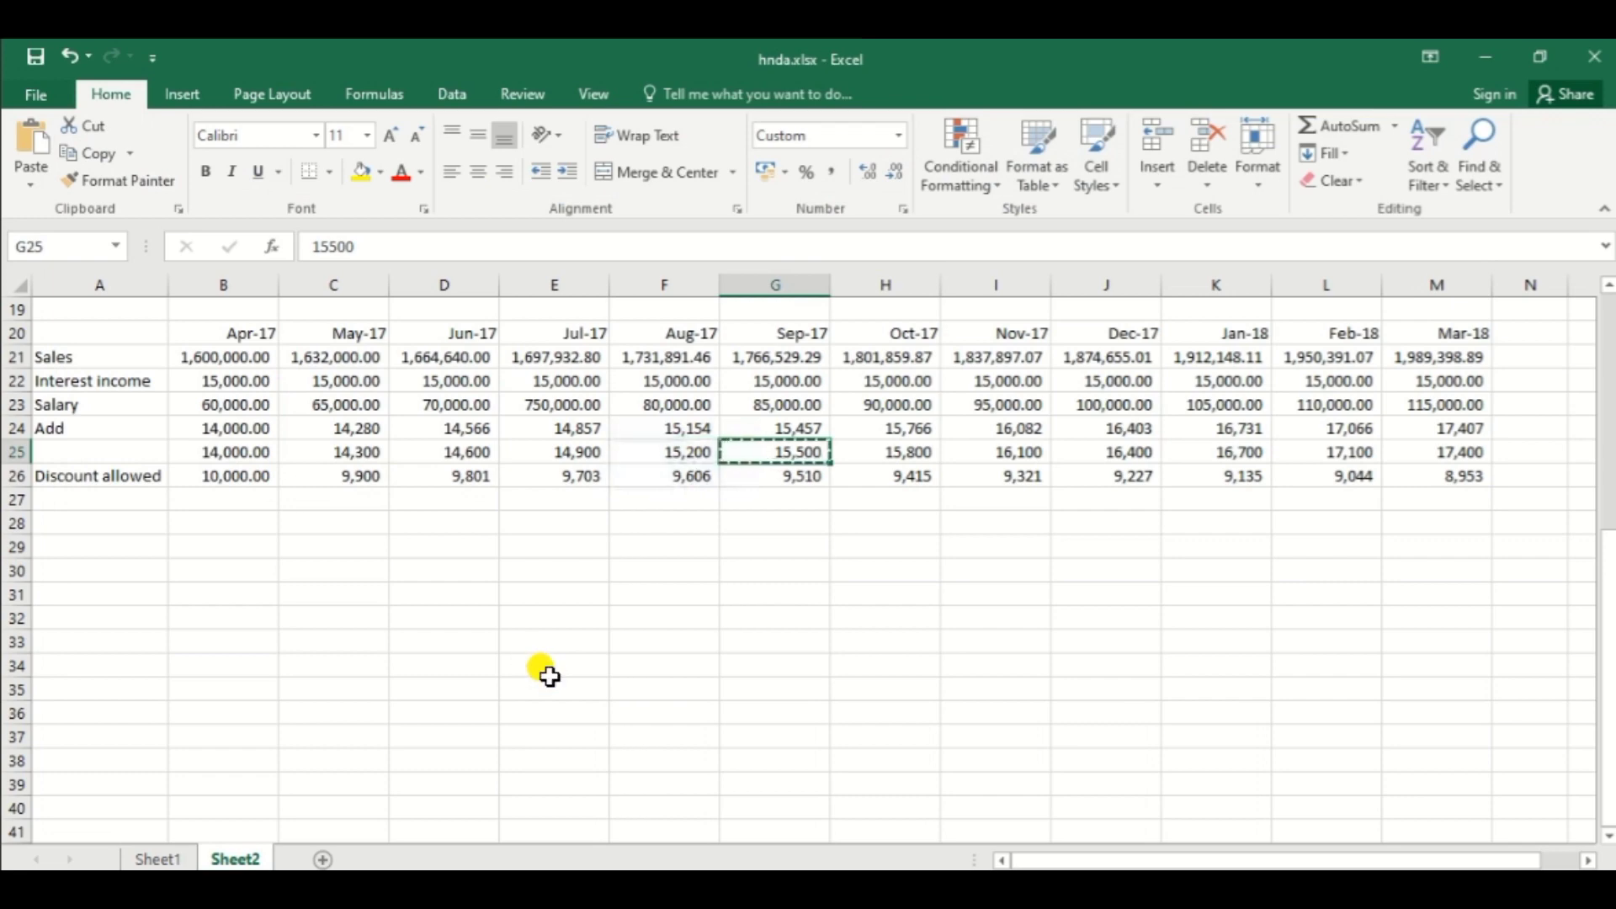
pyautogui.hotkey('alt', 'Tab')
pyautogui.hotkey('ctrl', 'v')
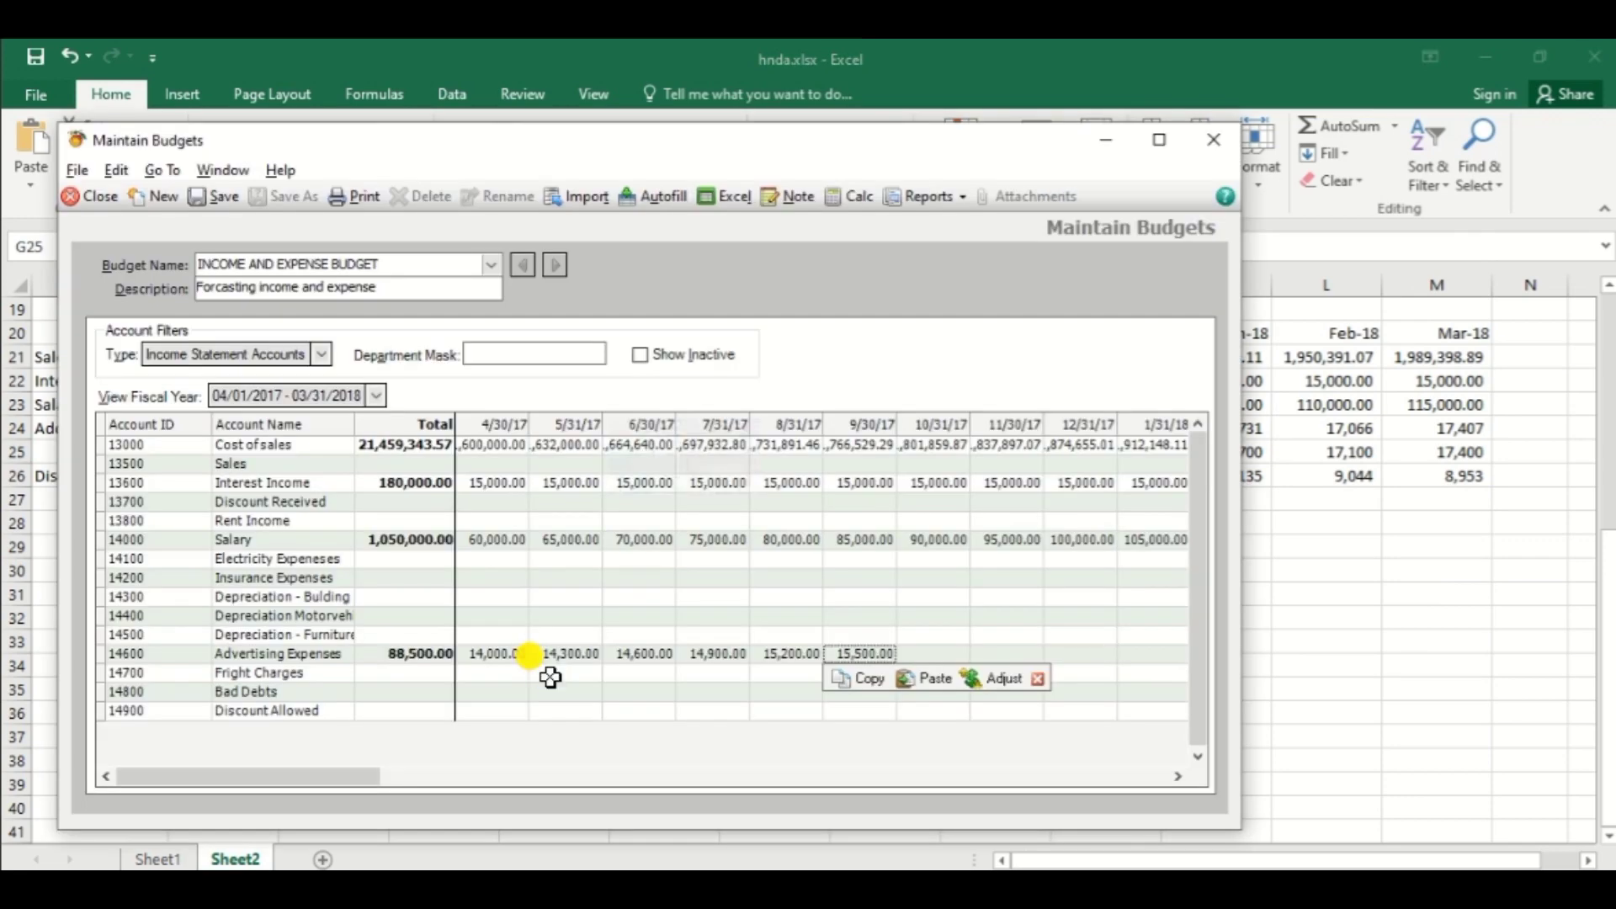
# Step: Copy the Oct-17 amount of 15,800 from Excel row 25 into Advertising Expenses for 10/31/17
pyautogui.press('Right')
pyautogui.hotkey('alt', 'Tab')
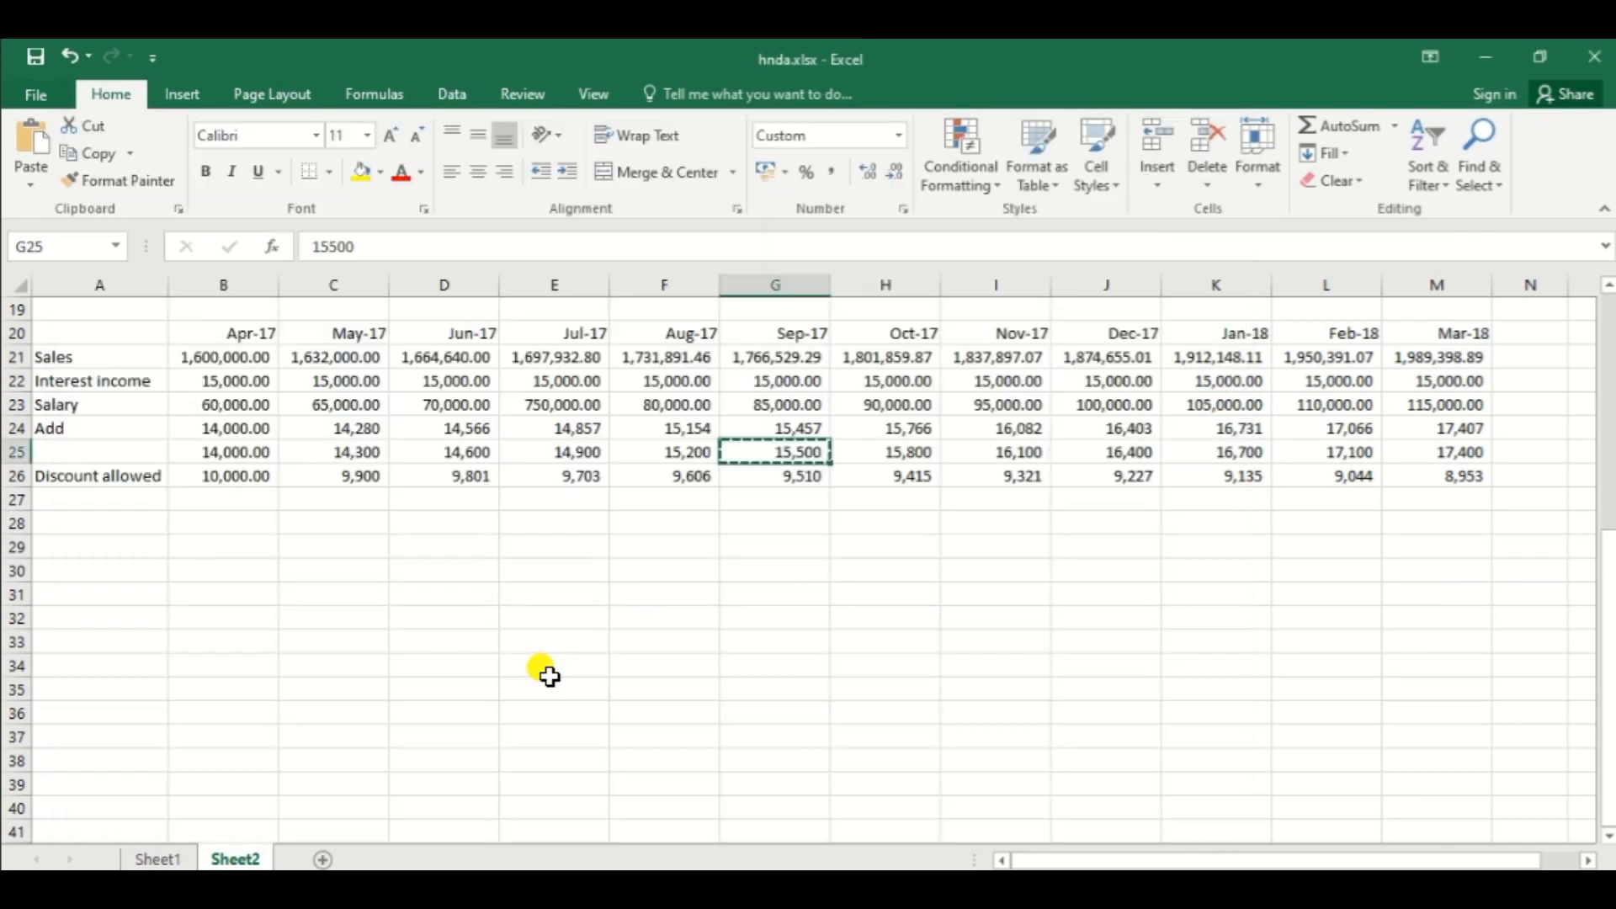
pyautogui.press('Right')
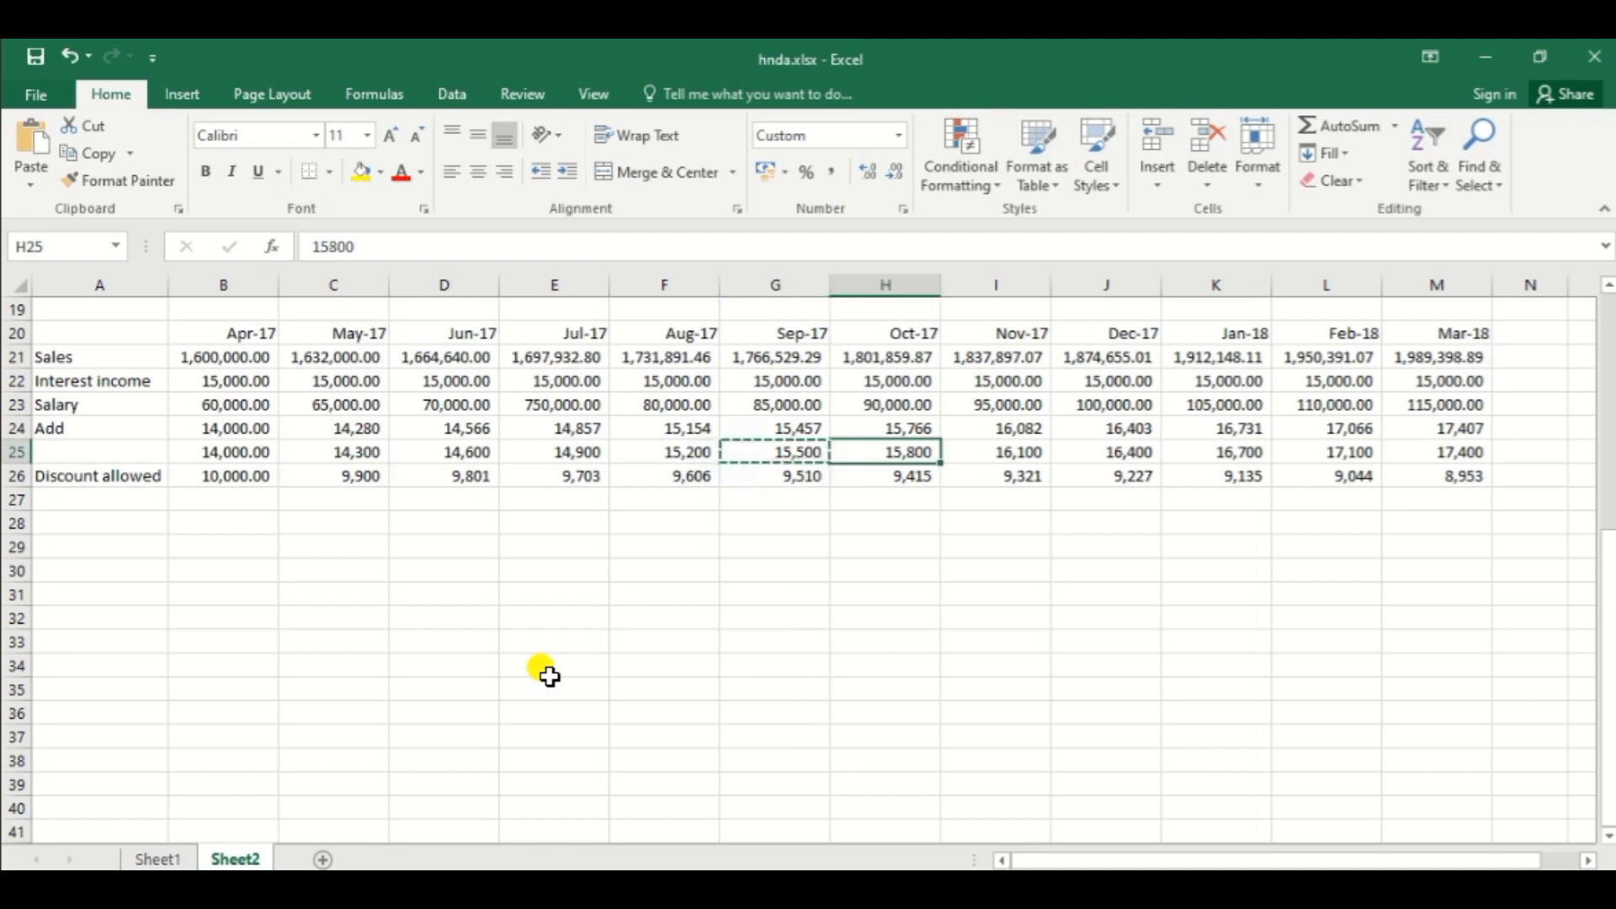
pyautogui.hotkey('ctrl', 'c')
pyautogui.hotkey('alt', 'Tab')
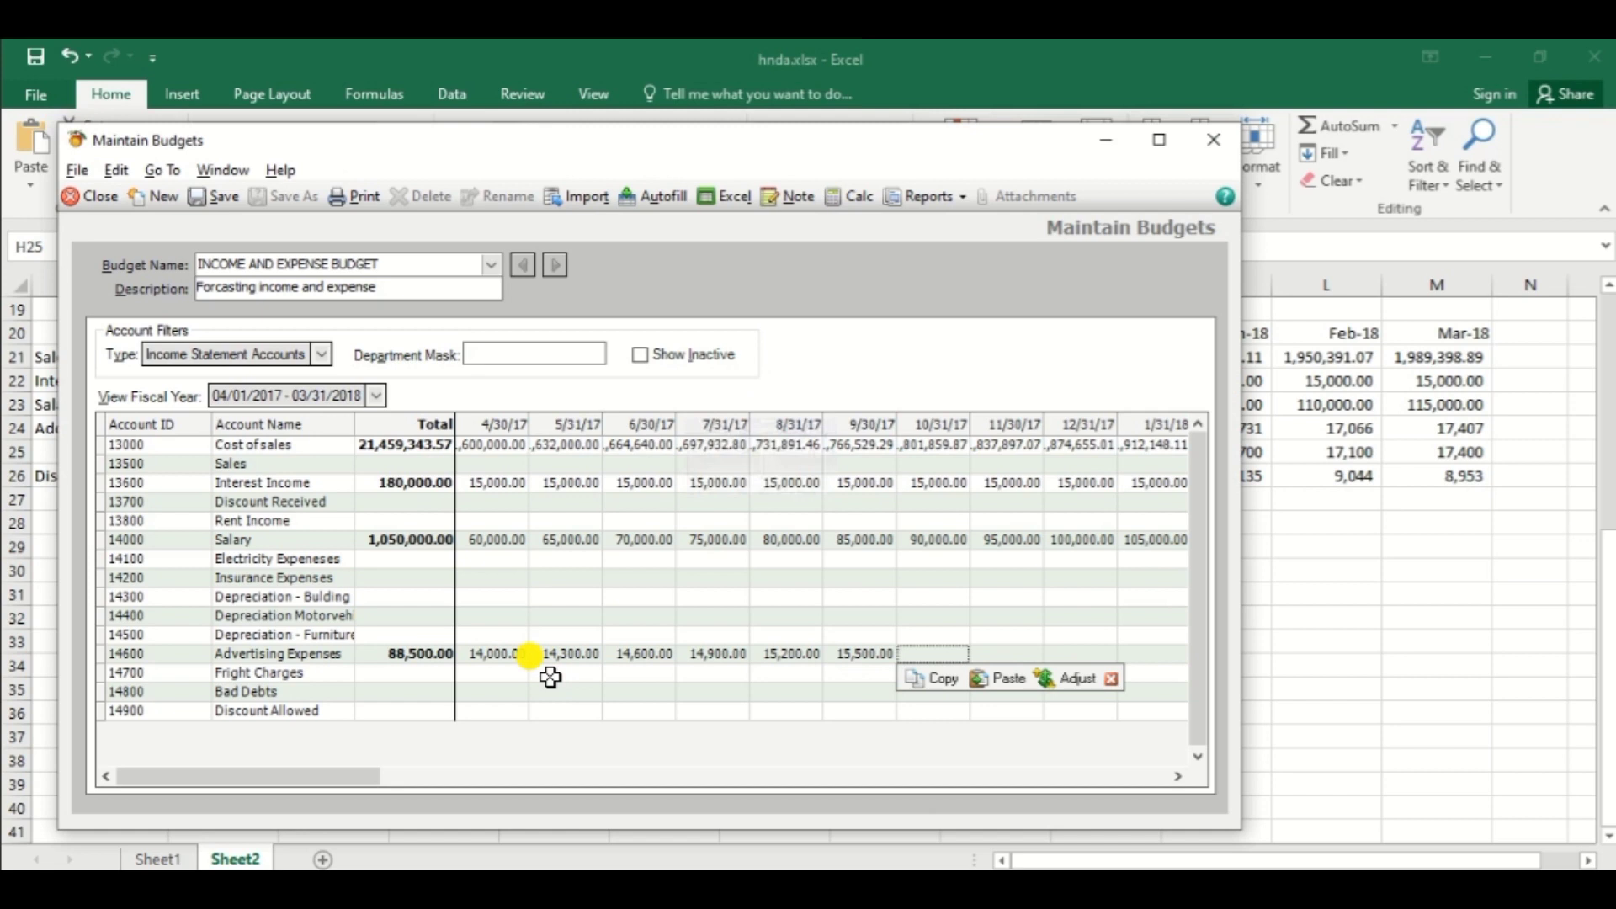
# Step: Copy the Nov-17 amount of 16,100 from Excel row 25 into Advertising Expenses for 11/30/17
pyautogui.hotkey('alt', 'Tab')
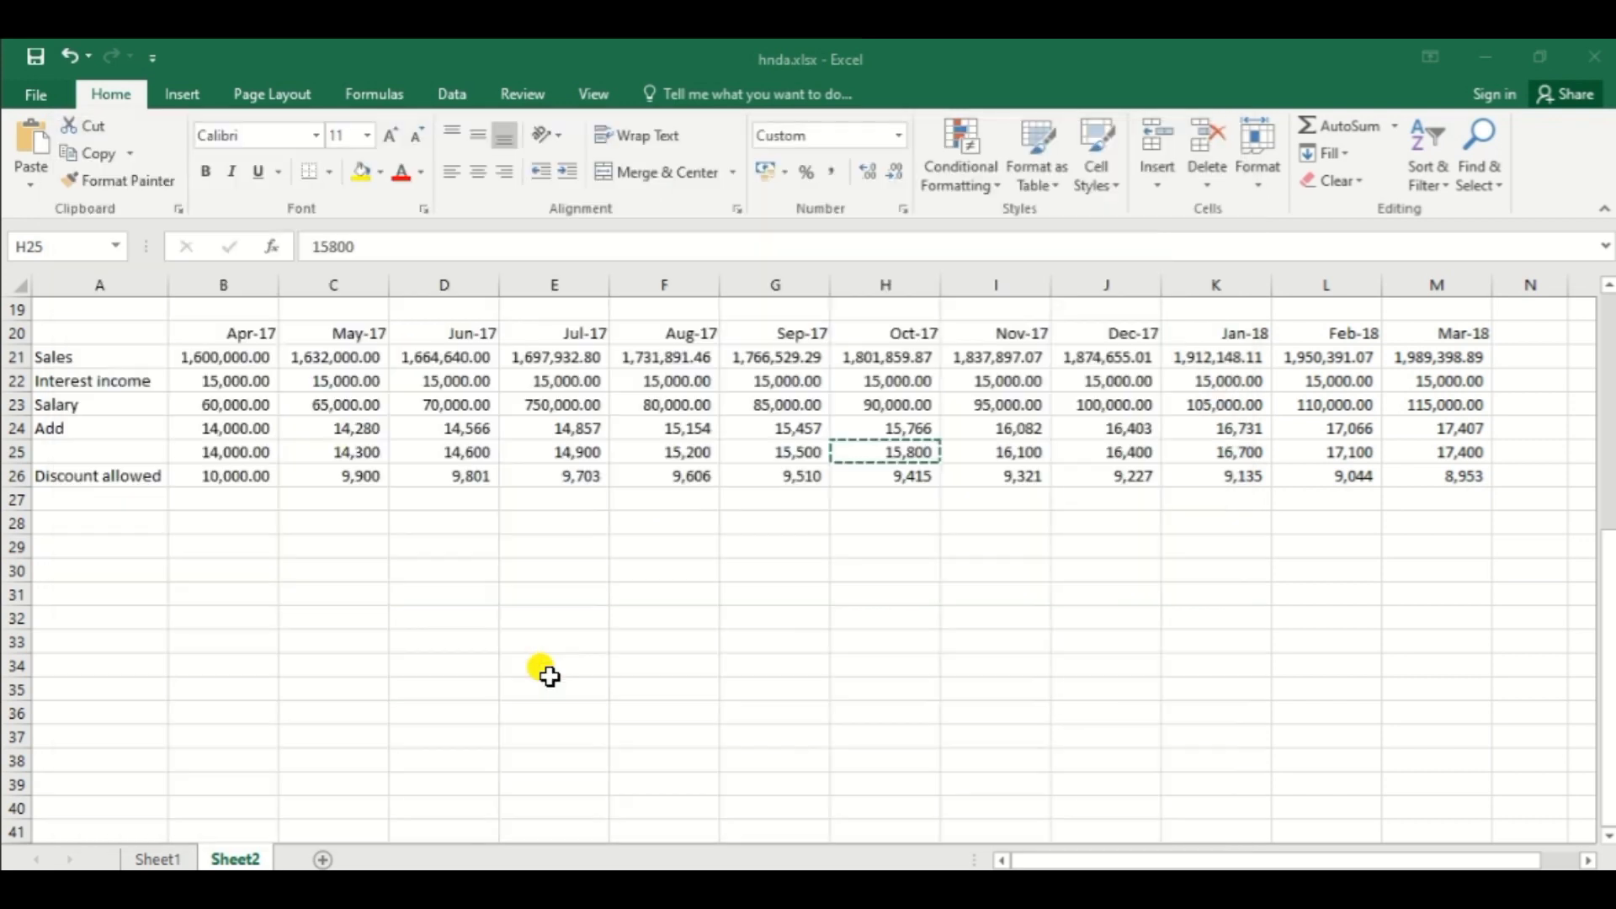
pyautogui.press('Right')
pyautogui.hotkey('ctrl', 'c')
pyautogui.hotkey('alt', 'Tab')
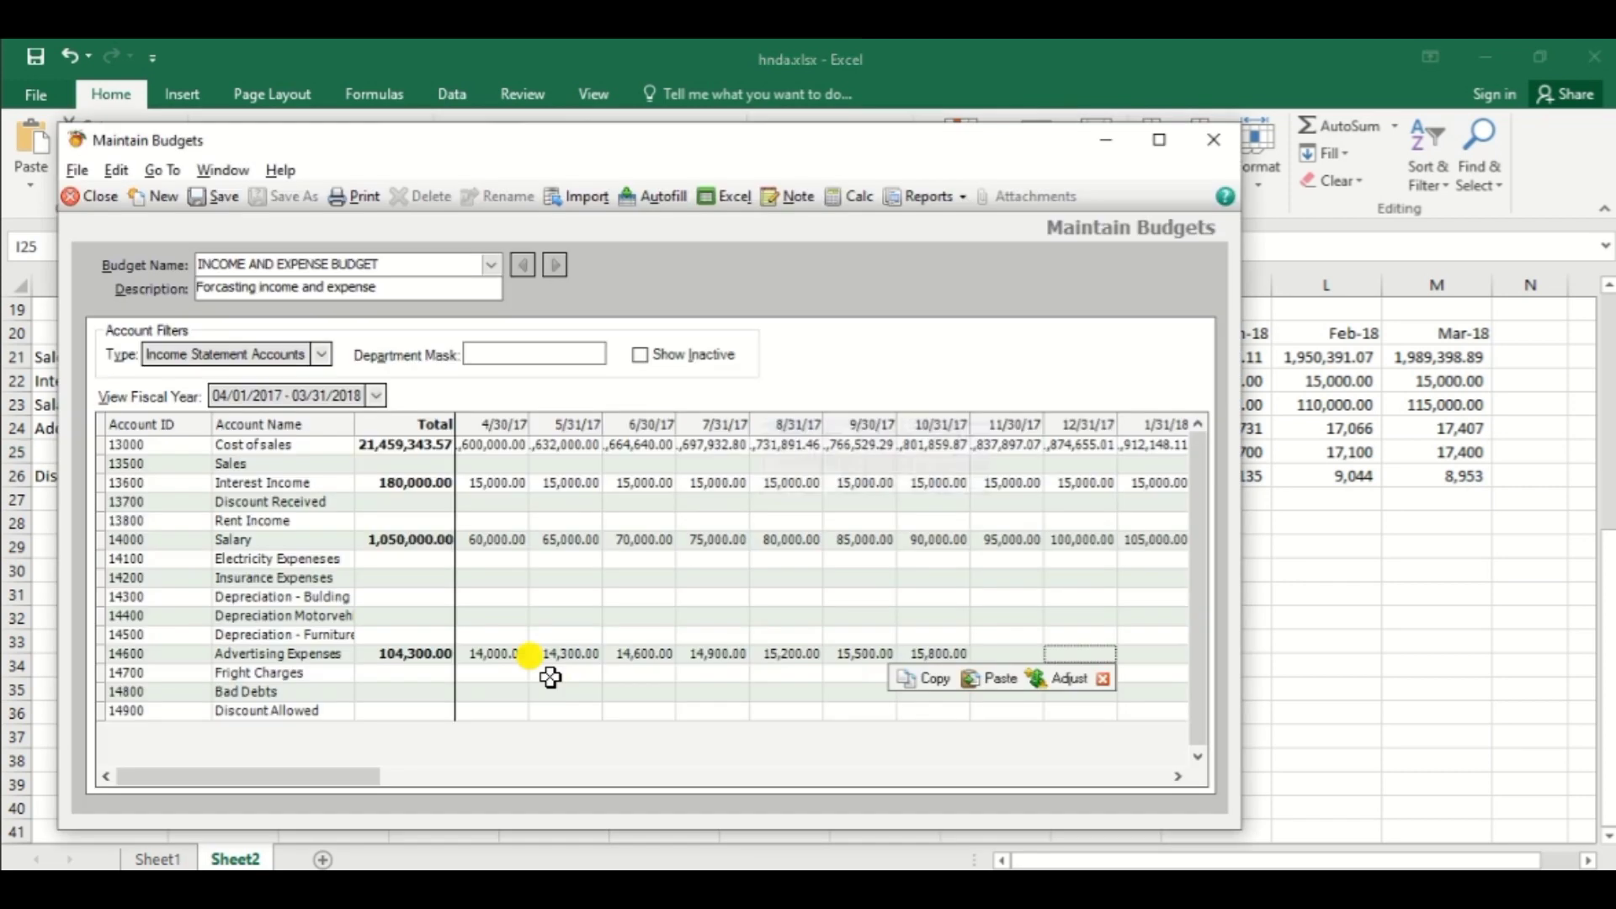
pyautogui.press('Left')
pyautogui.hotkey('ctrl', 'v')
# Step: Copy the Dec-17 amount of 16,400 from Excel row 25 into Advertising Expenses for 12/31/17
pyautogui.hotkey('alt', 'Tab')
pyautogui.press('Right')
pyautogui.hotkey('ctrl', 'c')
pyautogui.hotkey('alt', 'Tab')
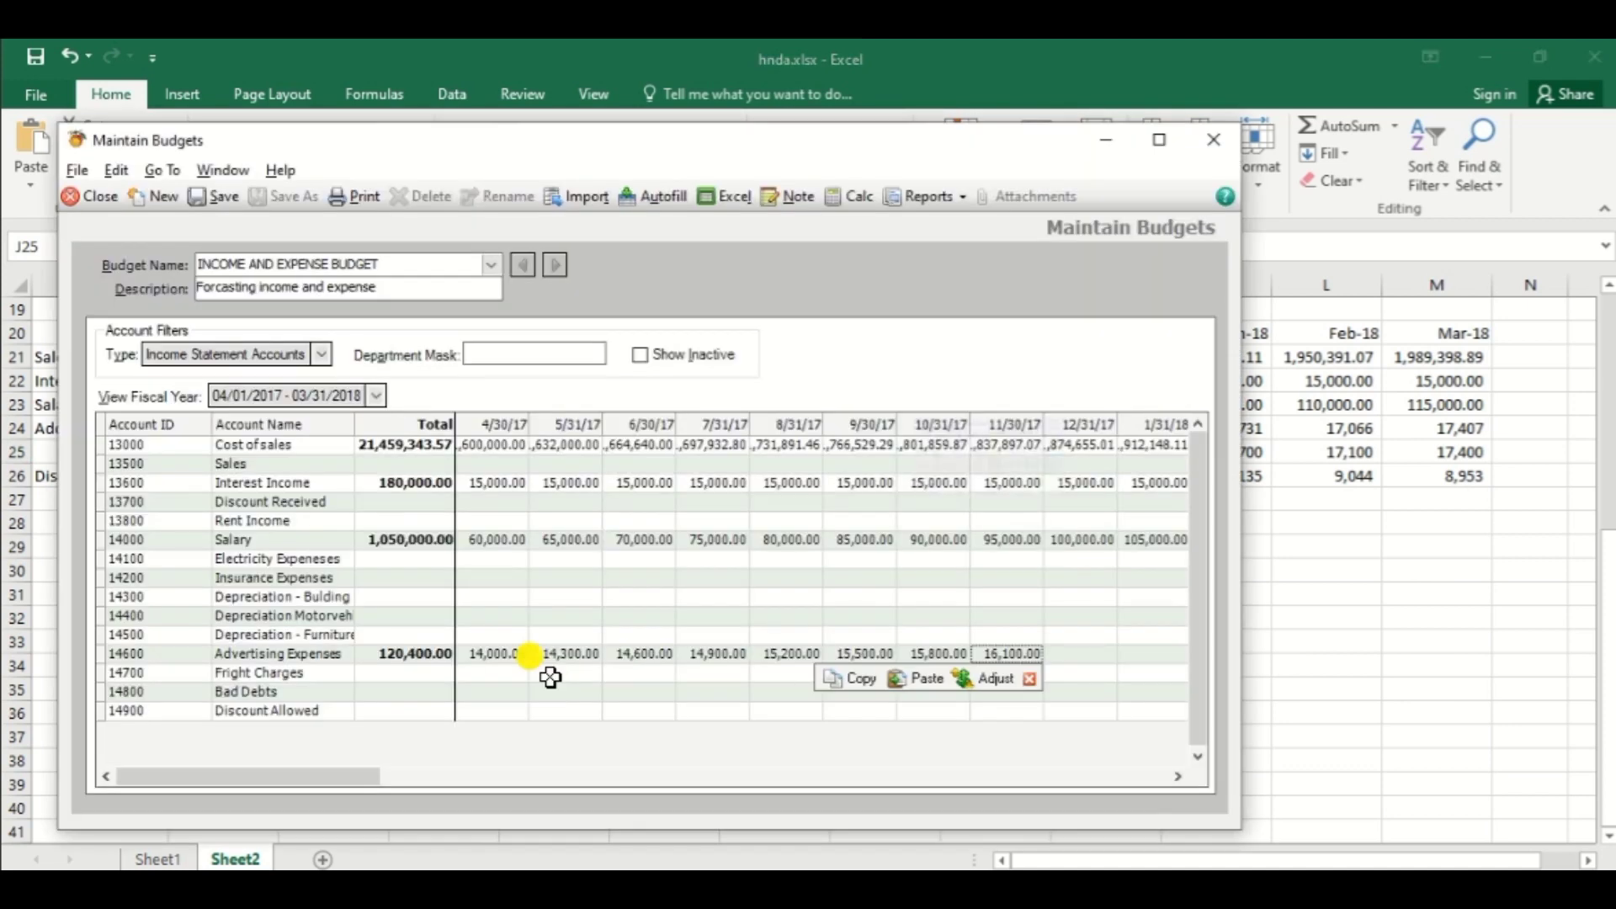
pyautogui.press('Right')
pyautogui.hotkey('ctrl', 'v')
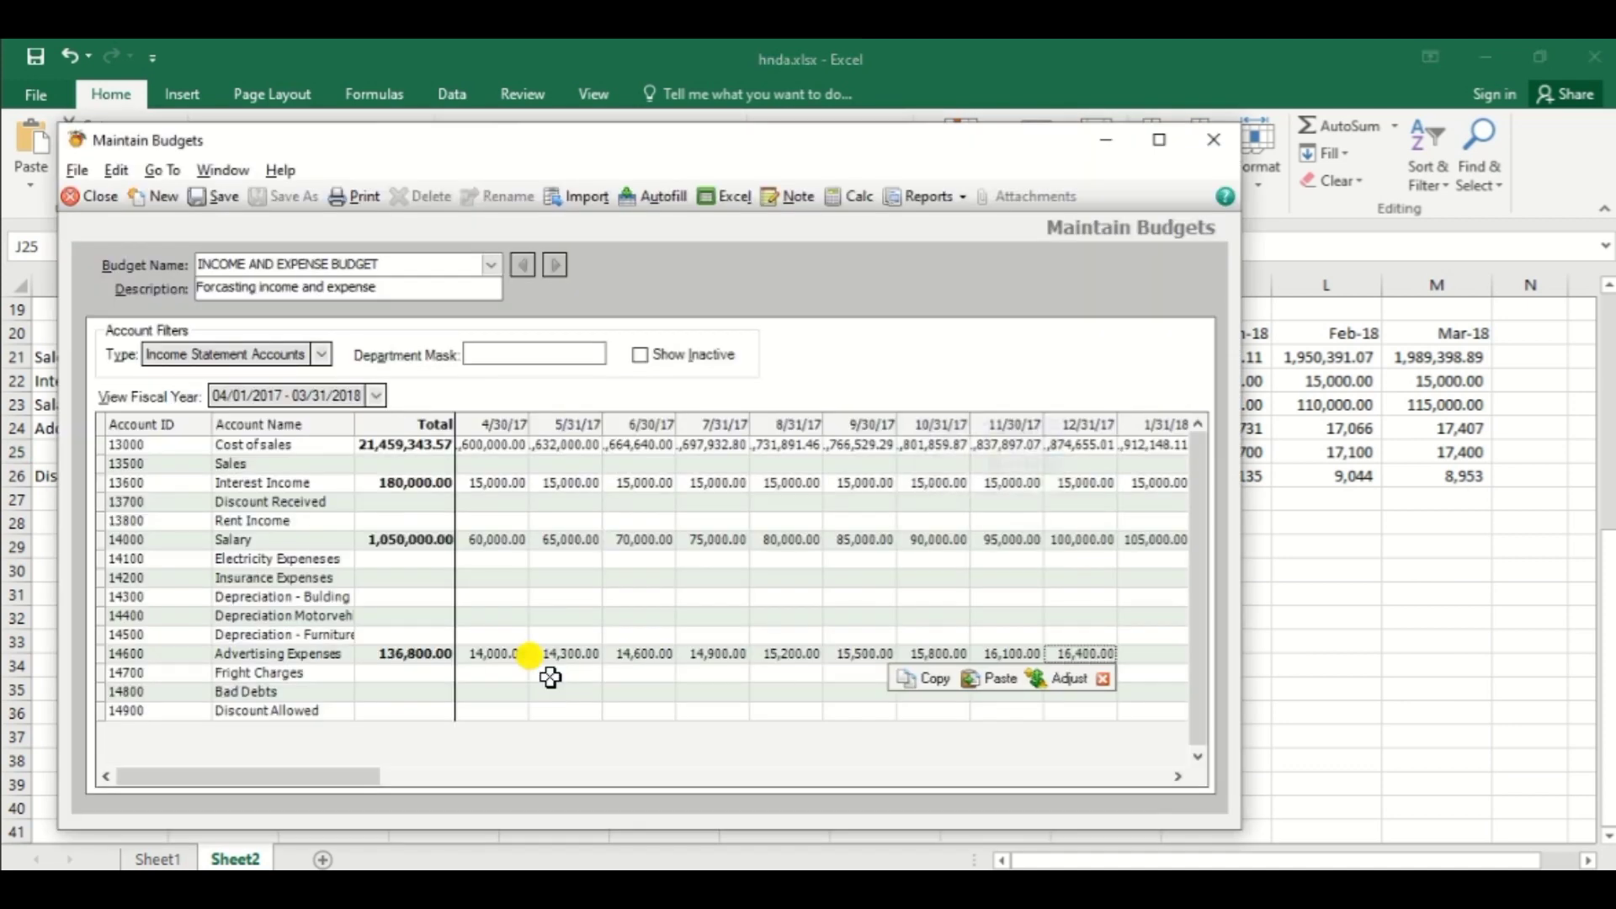
# Step: Copy the Jan-18 amount of 16,700 from Excel row 25 into Advertising Expenses for 1/31/18
pyautogui.hotkey('alt', 'Tab')
pyautogui.press('Right')
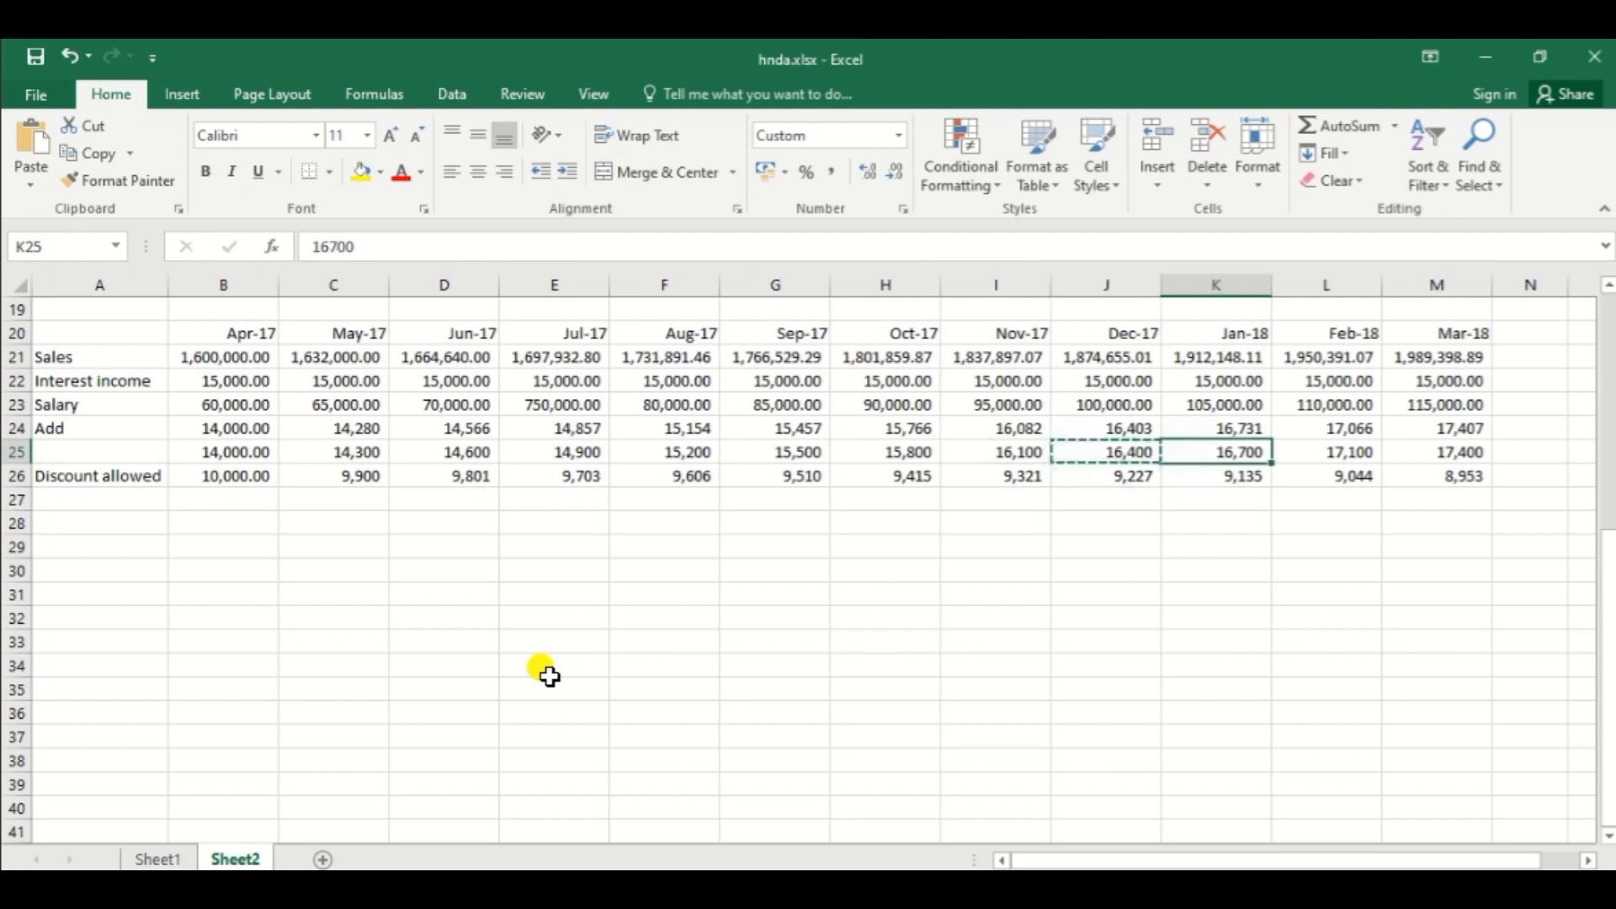
pyautogui.hotkey('ctrl', 'c')
pyautogui.hotkey('alt', 'Tab')
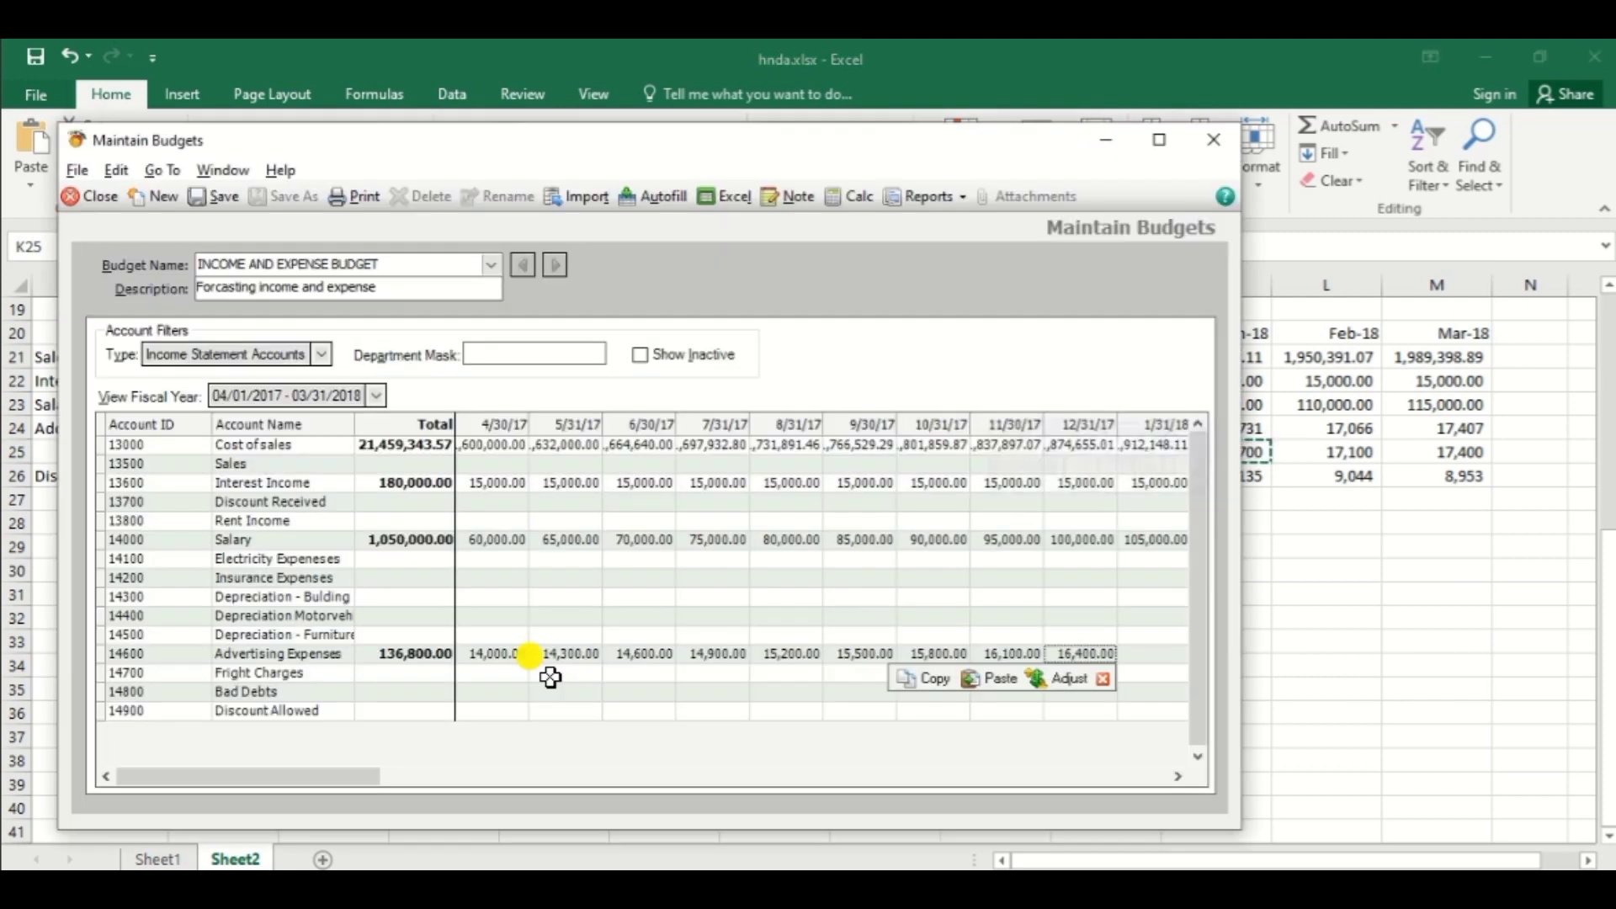
pyautogui.press('Right')
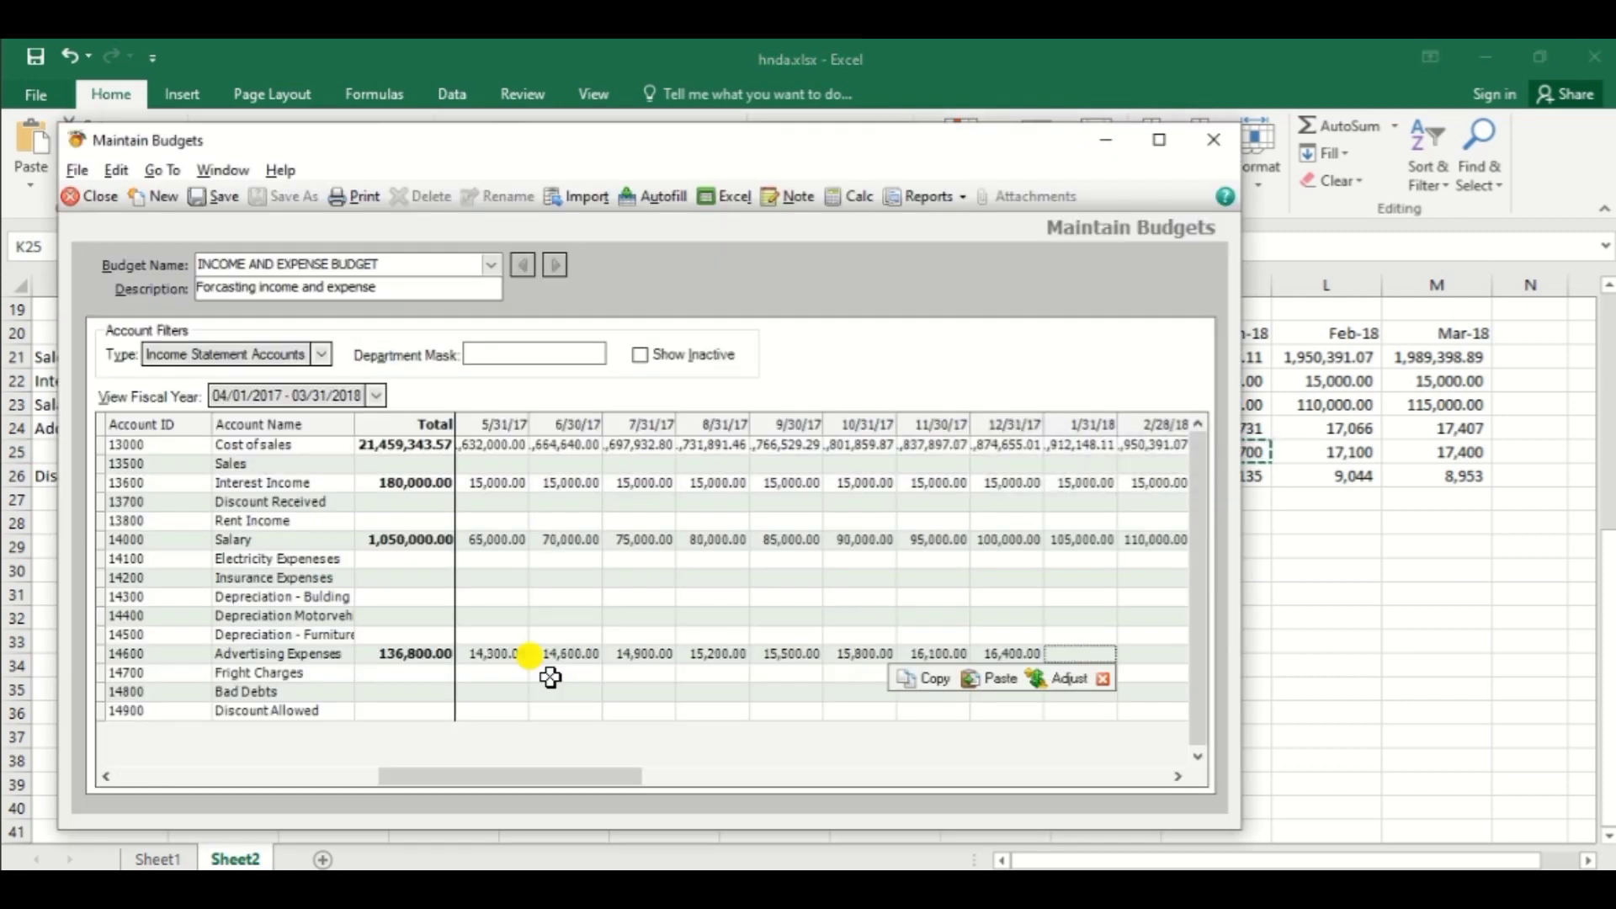
pyautogui.hotkey('ctrl', 'v')
# Step: Copy the Feb-18 amount of 17,100 from Excel row 25 into Advertising Expenses for 2/28/18
pyautogui.hotkey('alt', 'Tab')
pyautogui.press('Right')
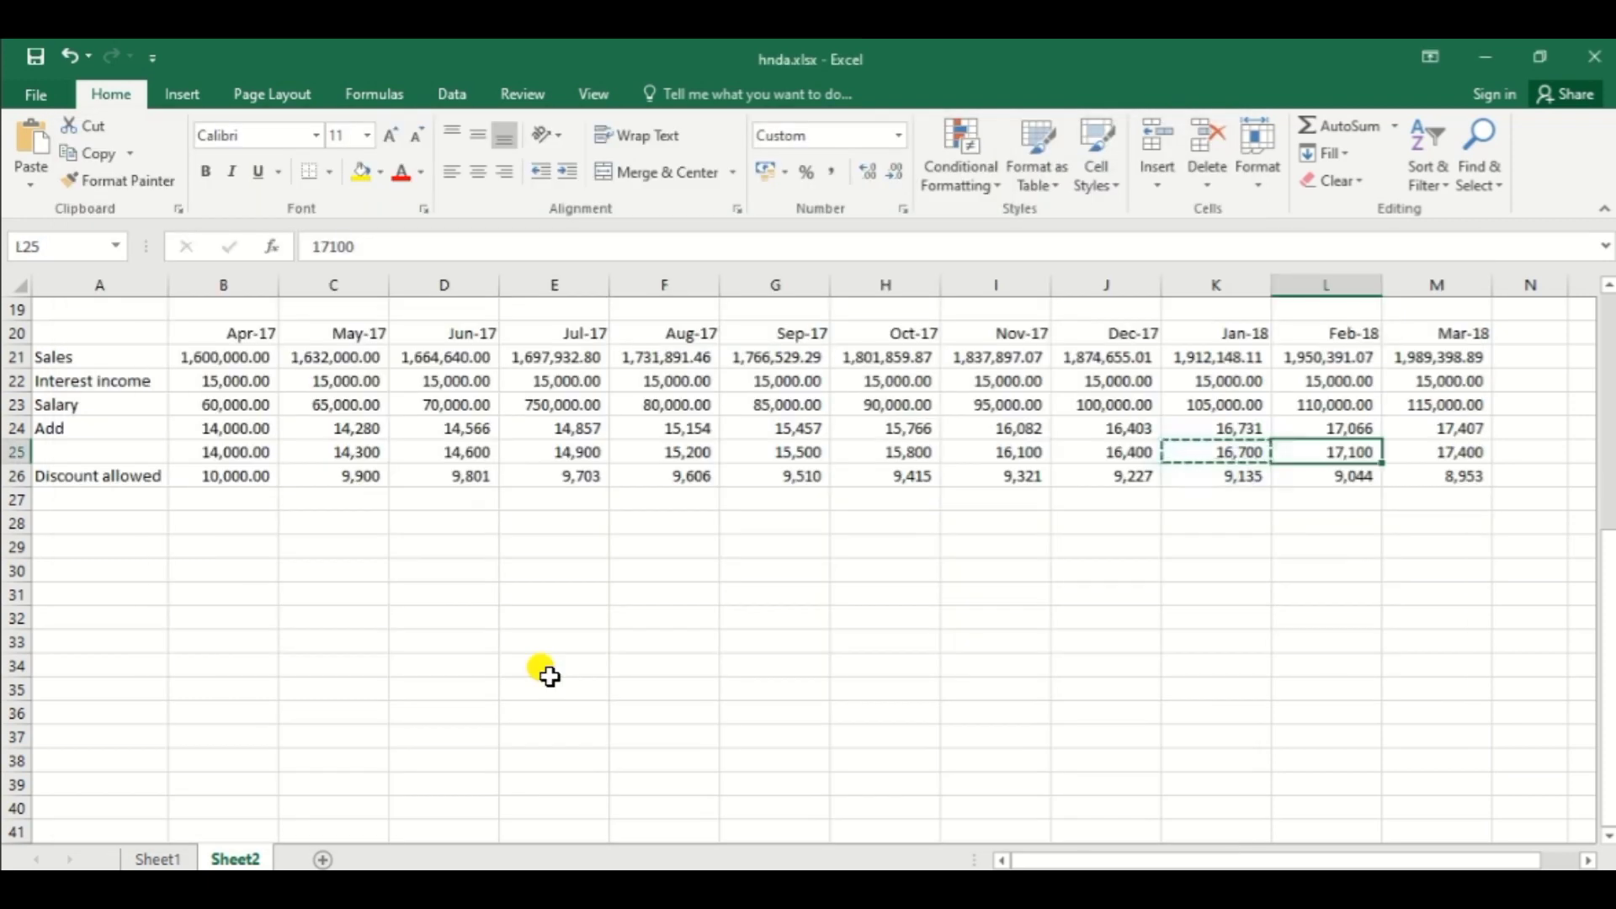
pyautogui.hotkey('ctrl', 'c')
pyautogui.hotkey('alt', 'Tab')
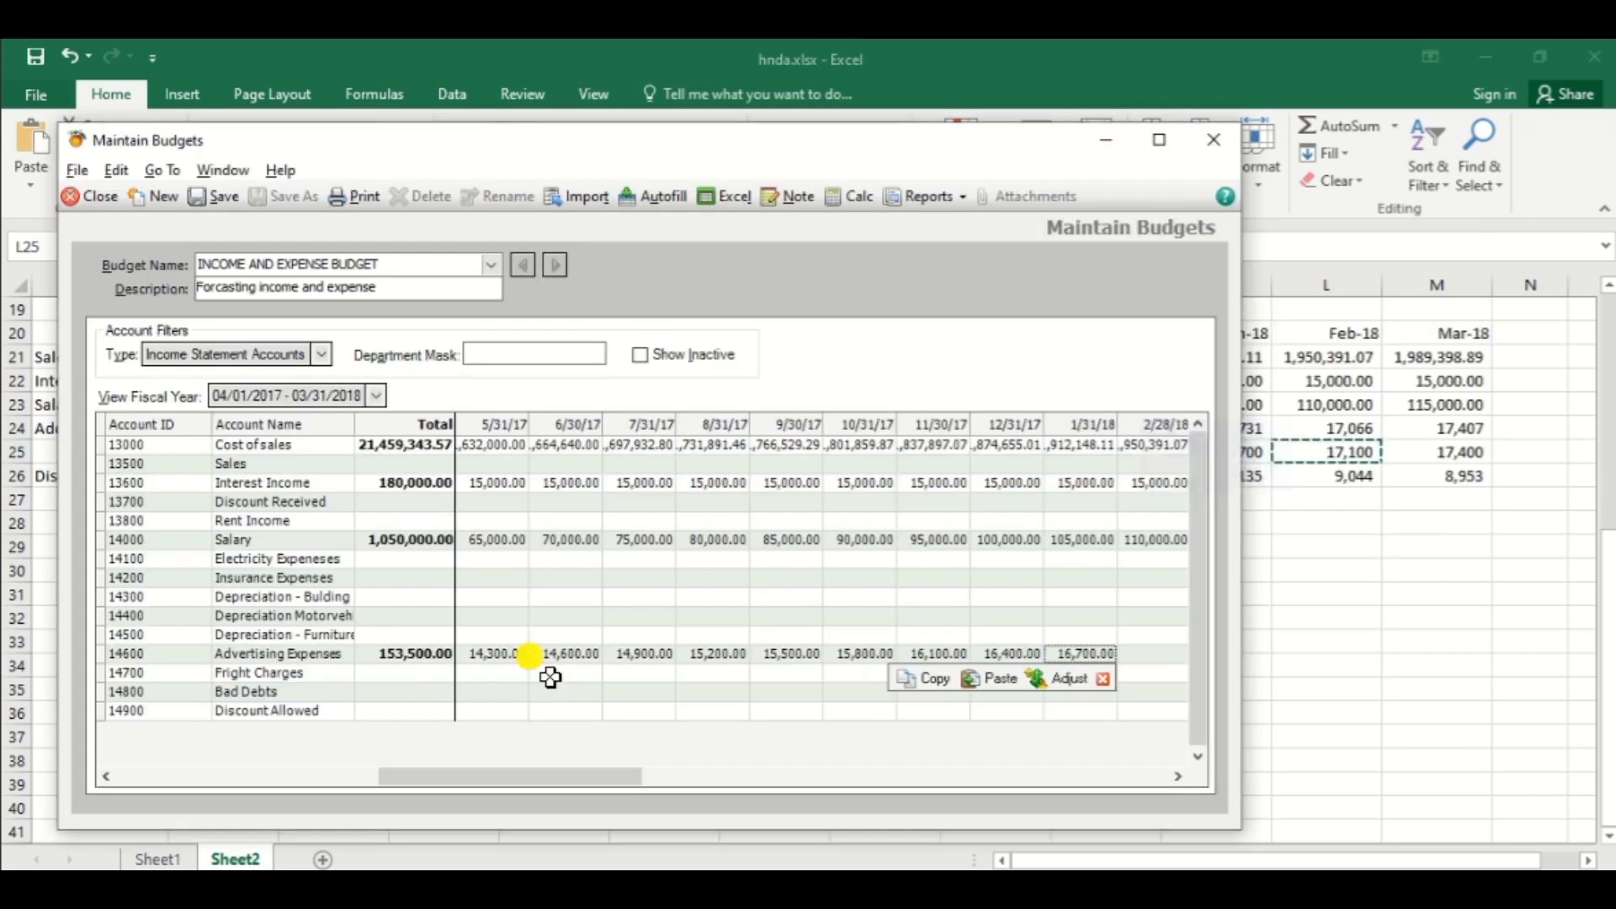
pyautogui.press('Right')
pyautogui.hotkey('ctrl', 'v')
# Step: Copy the Mar-18 amount of 17,400 from Excel row 25 into Advertising Expenses for 3/31/18
pyautogui.hotkey('alt', 'Tab')
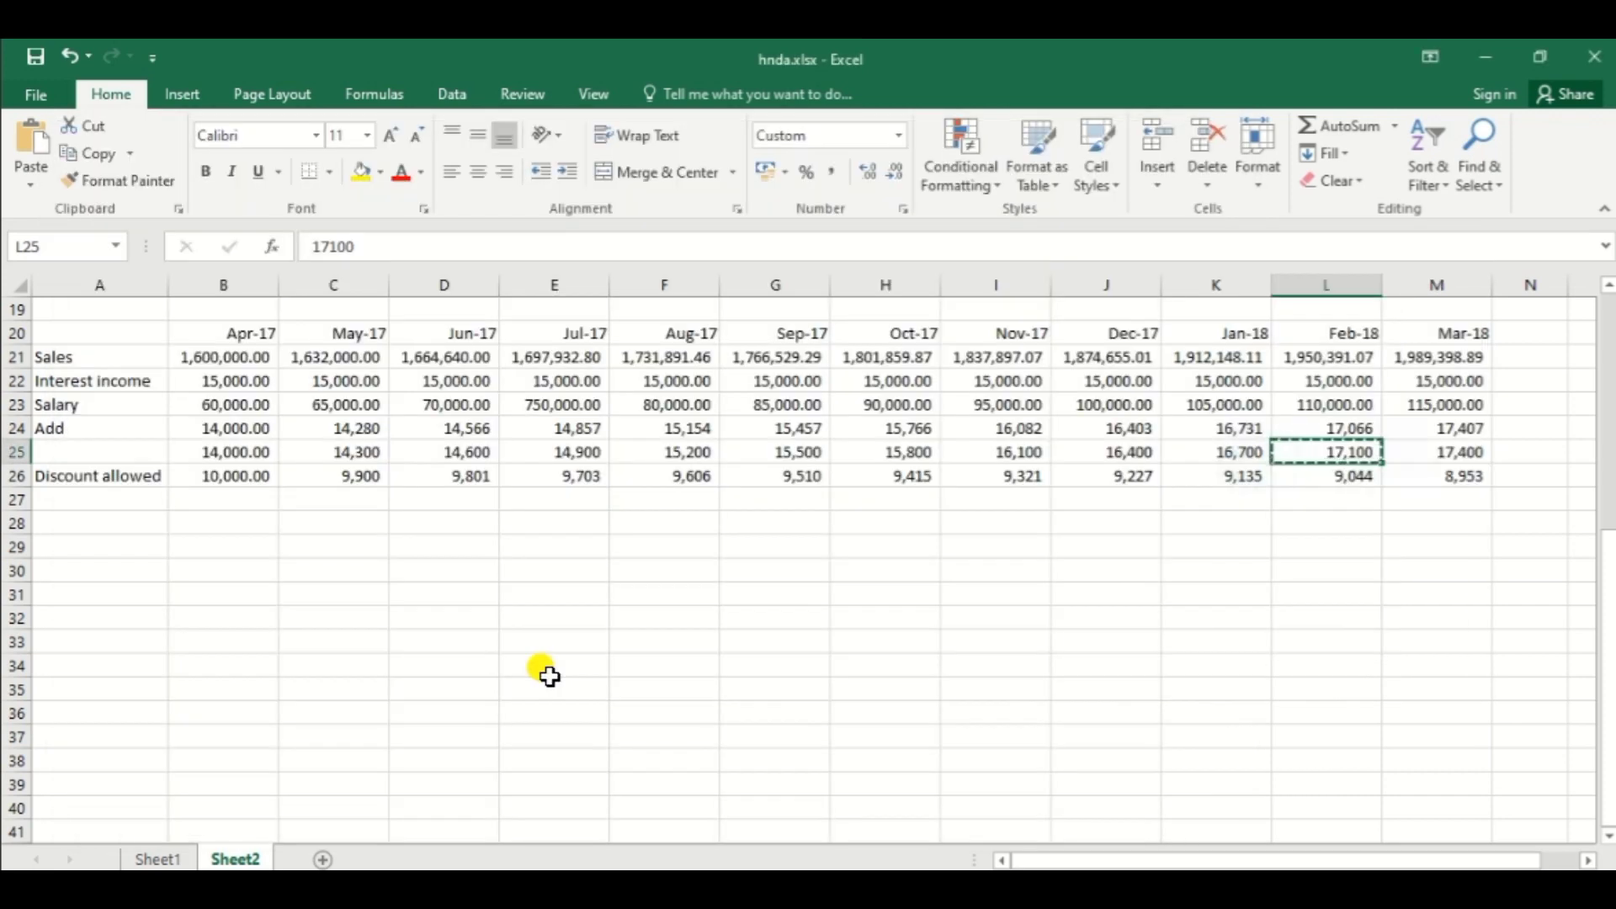
pyautogui.press('Right')
pyautogui.hotkey('ctrl', 'c')
pyautogui.hotkey('alt', 'Tab')
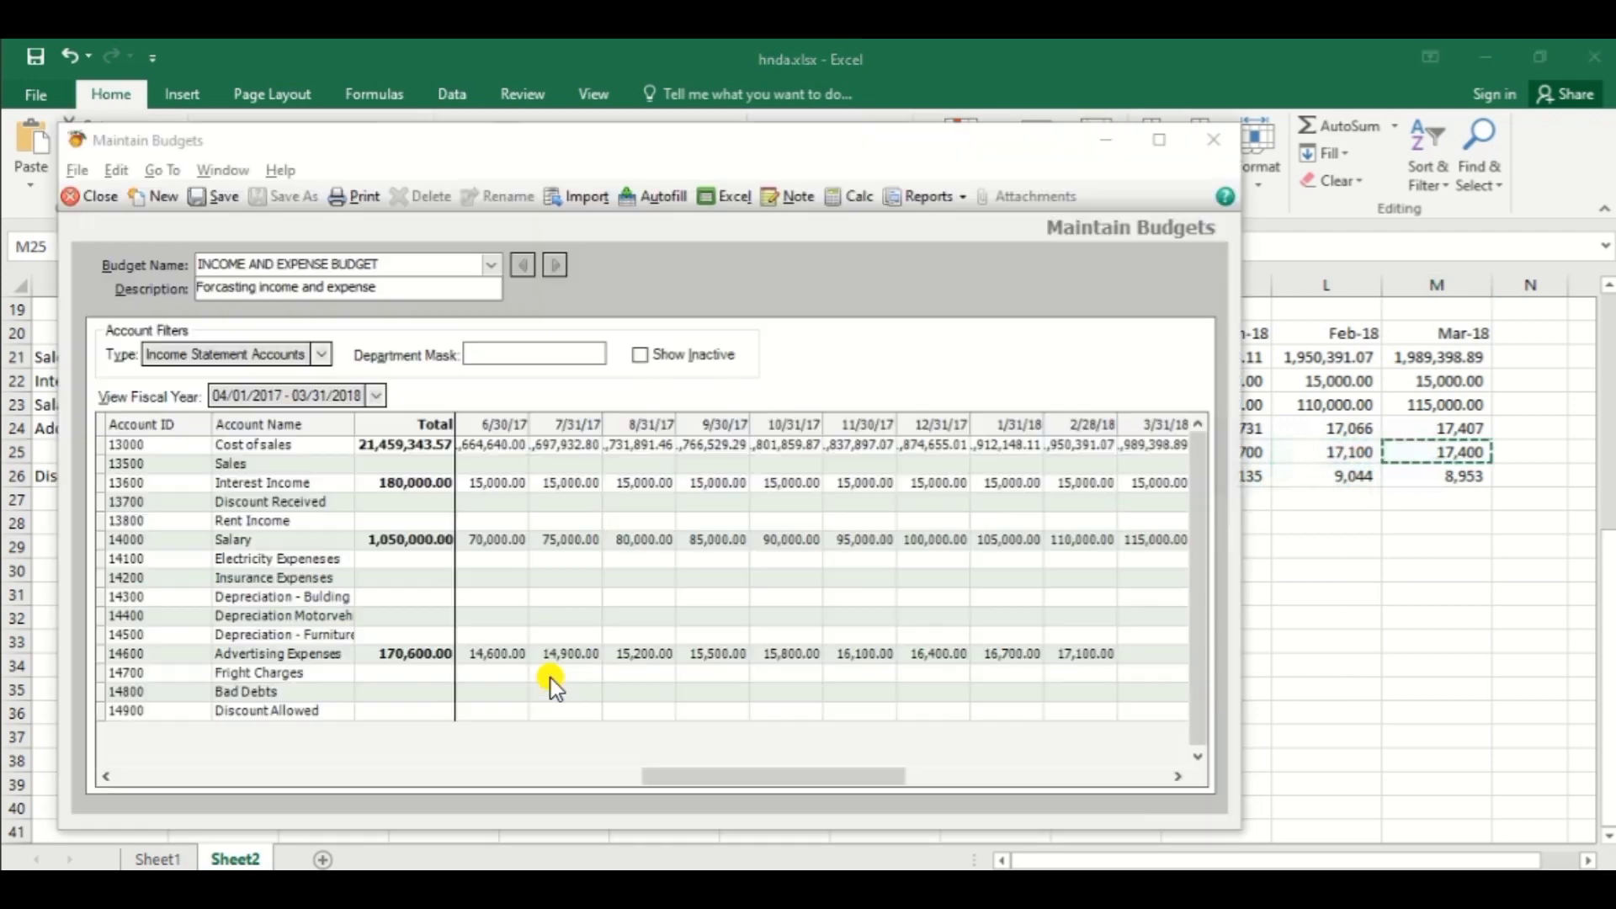
pyautogui.press('Right')
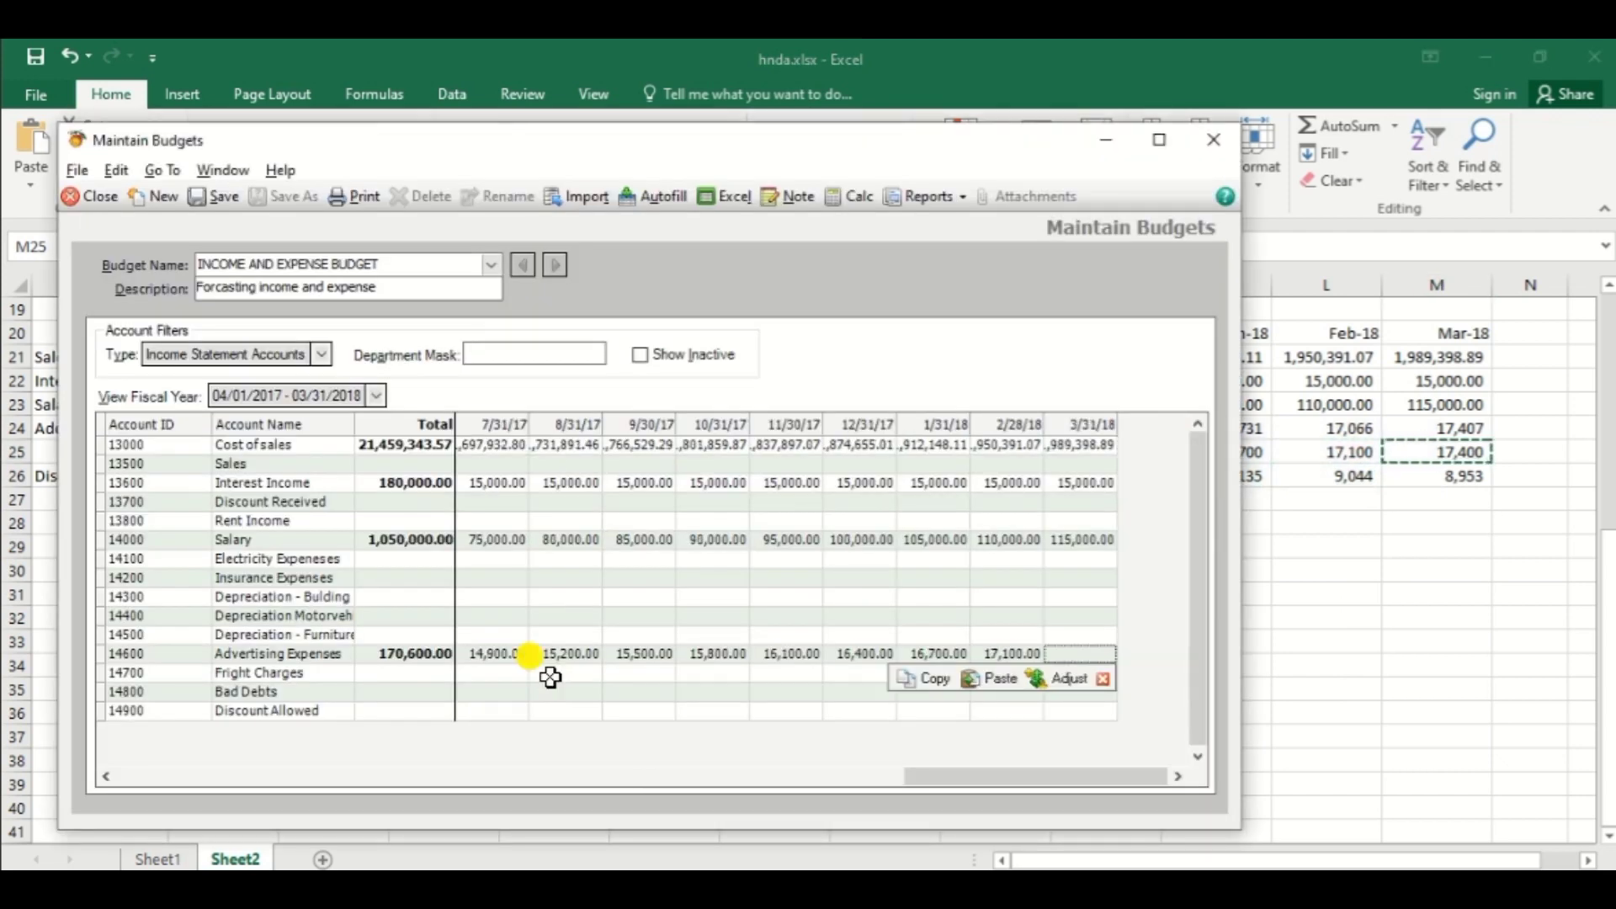
pyautogui.hotkey('ctrl', 'v')
pyautogui.press('Tab')
# Step: Enter 10,000 as the Discount Allowed budget amount for 4/30/17
pyautogui.hotkey('alt', 'Tab')
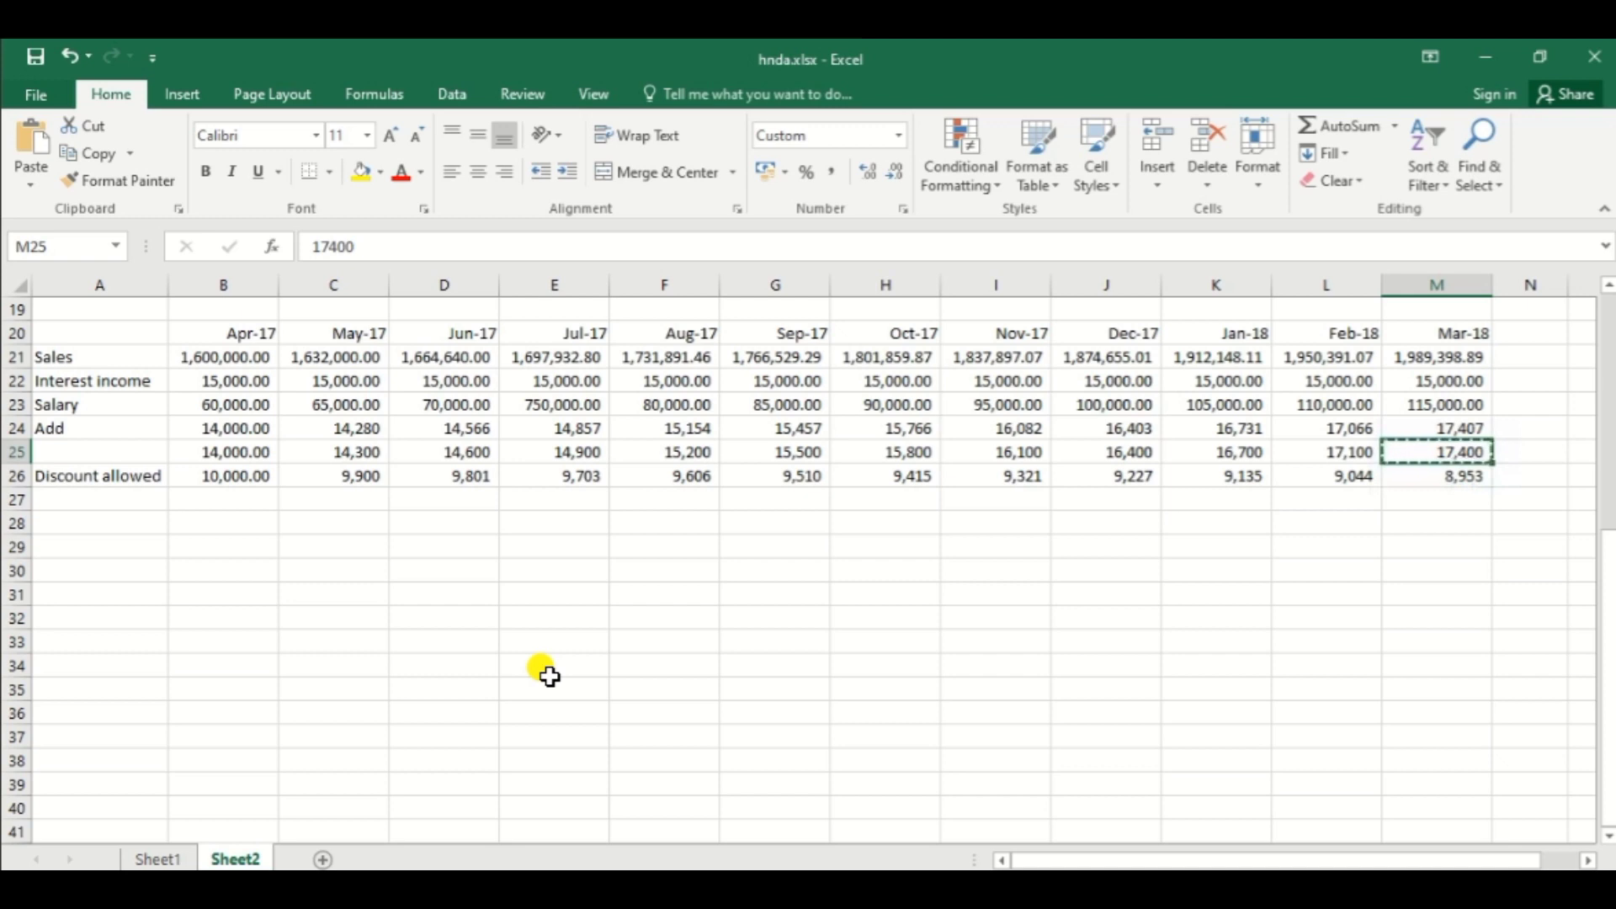
pyautogui.hotkey('alt', 'Tab')
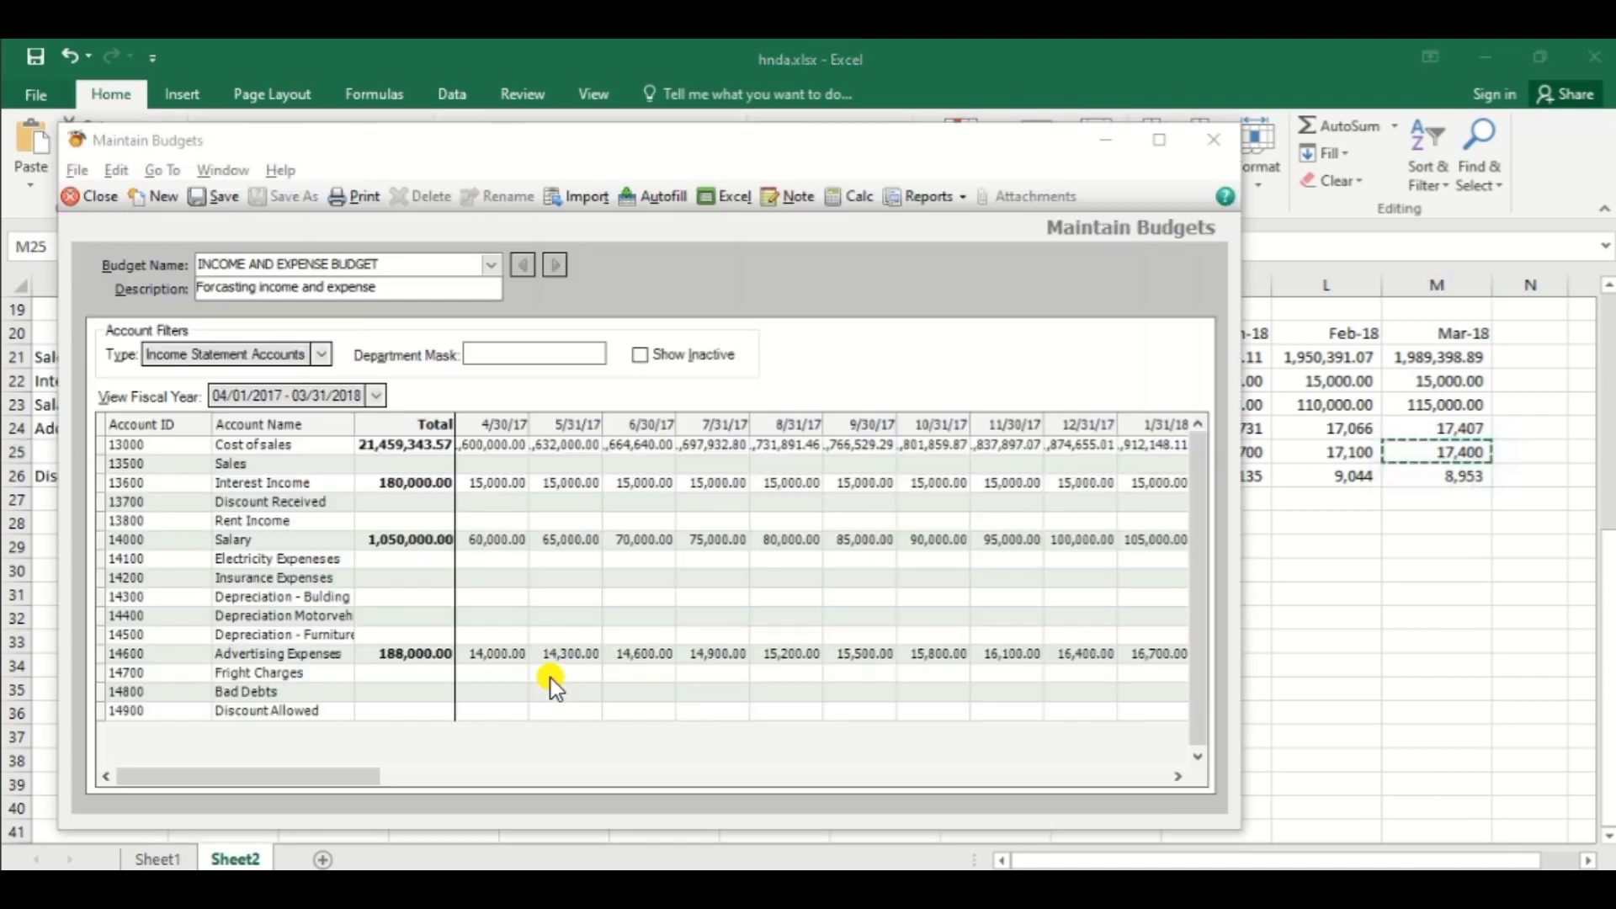
pyautogui.press('Down')
pyautogui.press('Left')
pyautogui.press('Down')
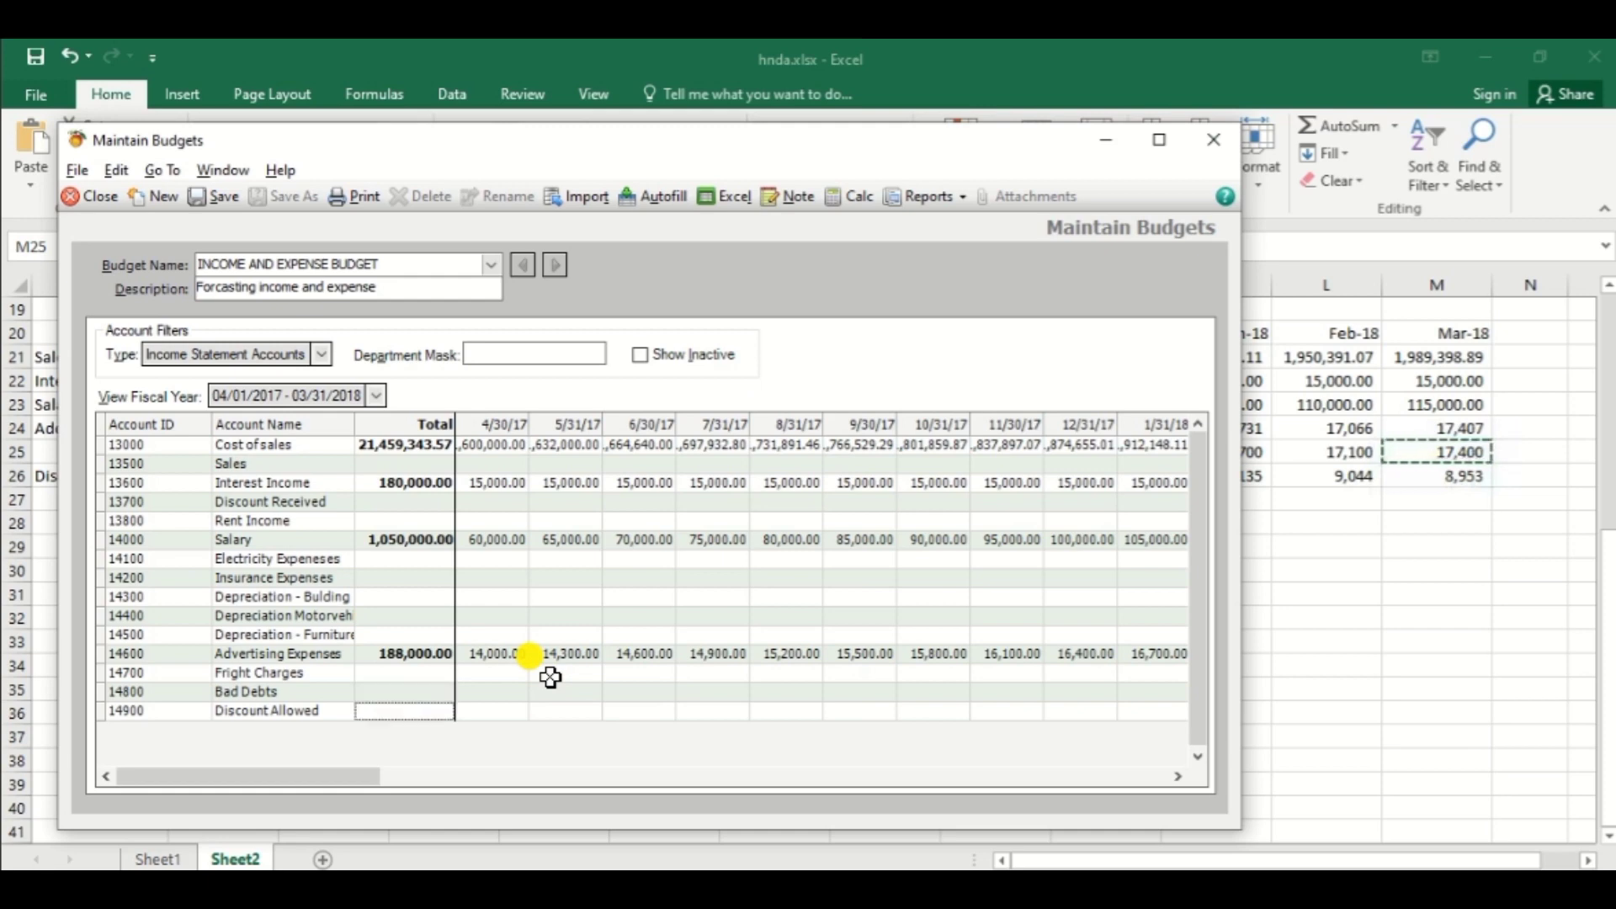
pyautogui.press('Right')
pyautogui.hotkey('alt', 'Tab')
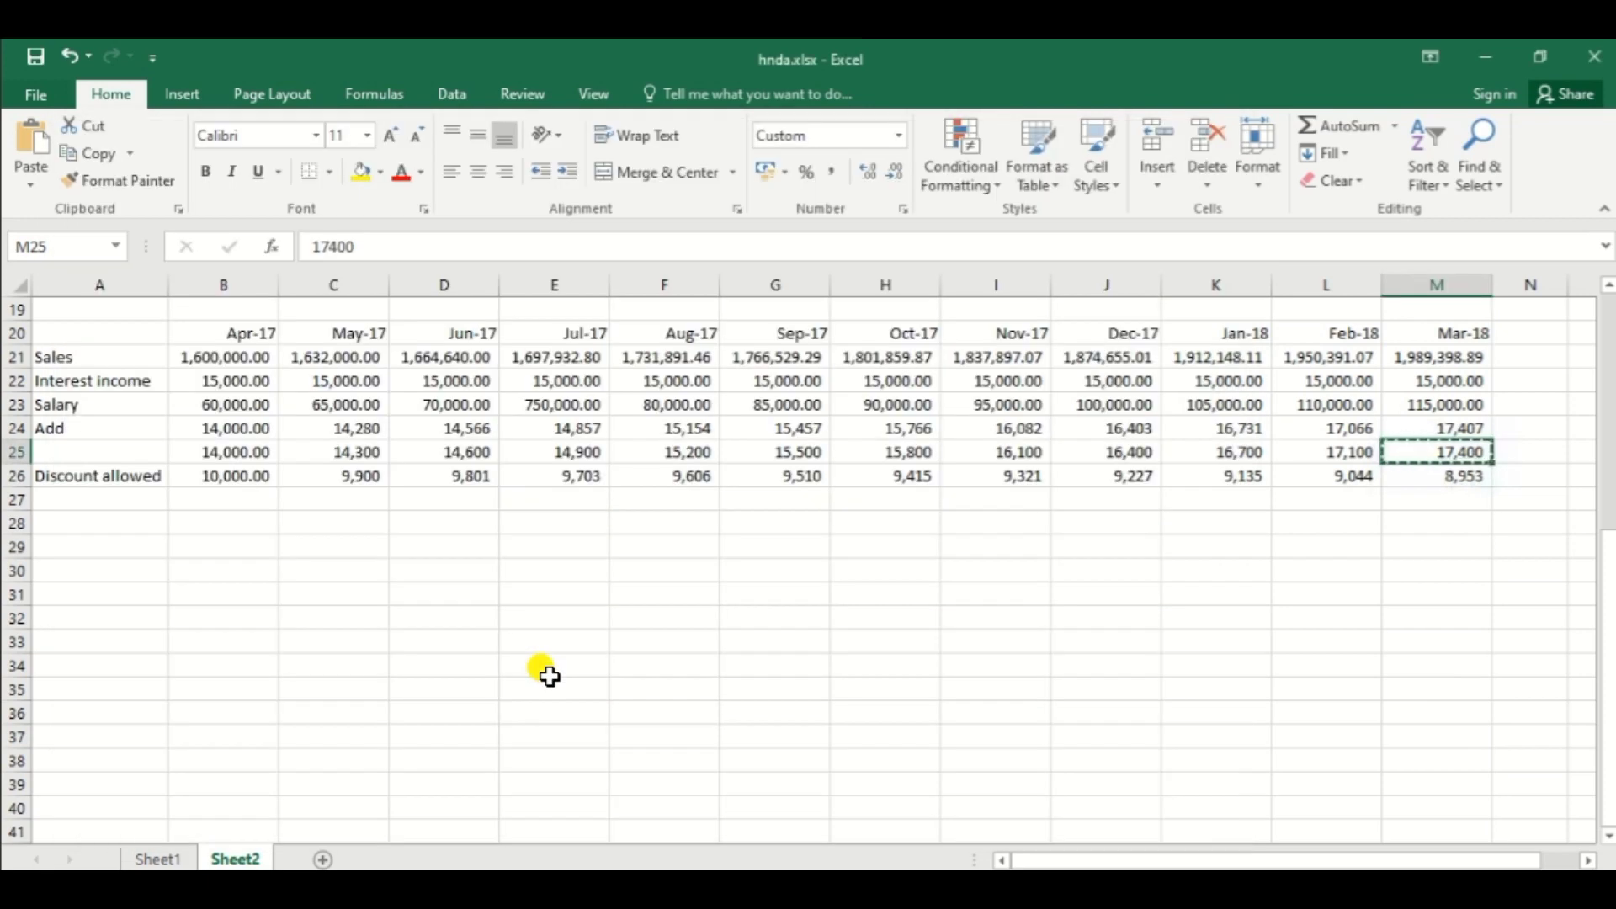
pyautogui.hotkey('alt', 'Tab')
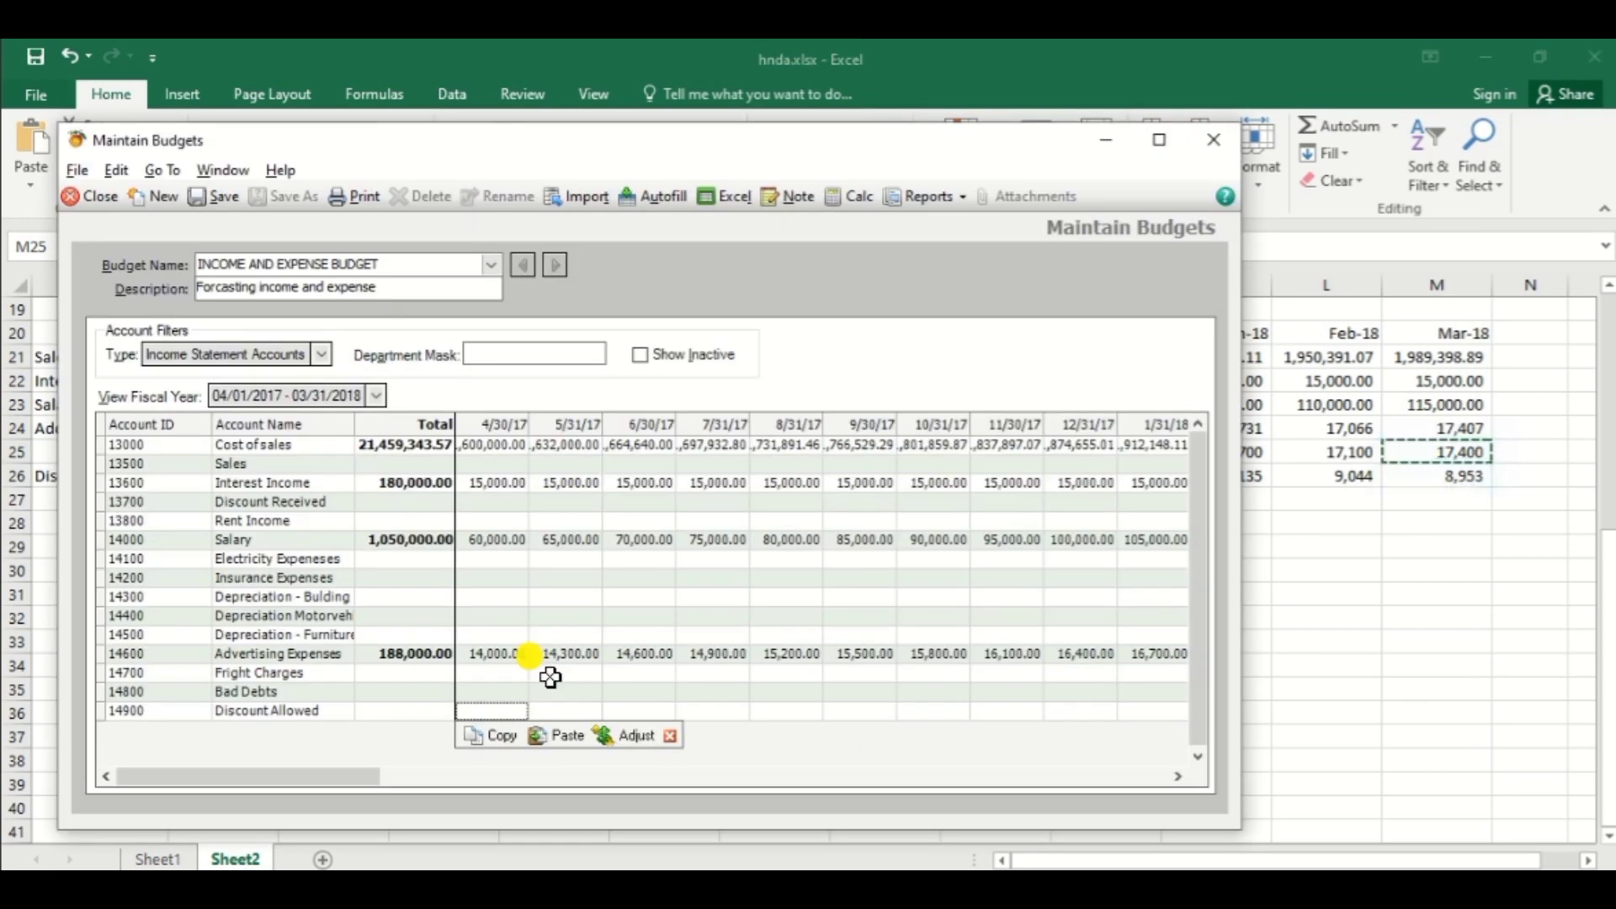
pyautogui.write('10,000')
pyautogui.press('Tab')
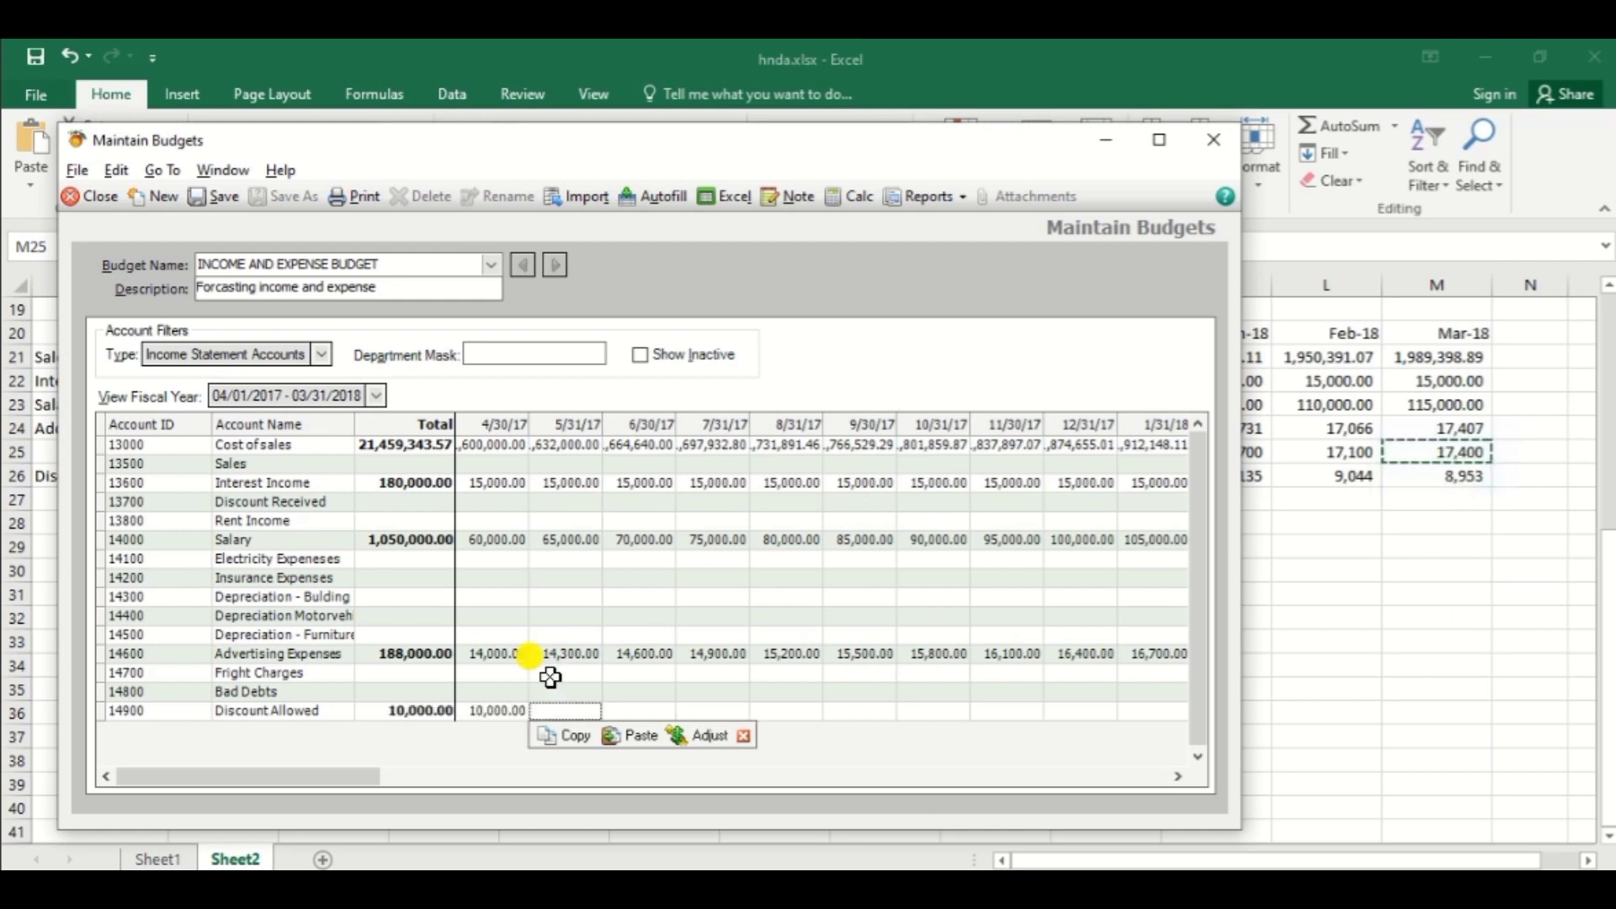
# Step: Copy the May-17 amount of 9,900 from Excel row 26 into Discount Allowed for 5/31/17
pyautogui.hotkey('alt', 'Tab')
pyautogui.press('Down')
pyautogui.press('Left')
pyautogui.press('Left')
pyautogui.press('Left')
pyautogui.press('Left')
pyautogui.press('Left')
pyautogui.press('Left')
pyautogui.press('Left')
pyautogui.press('Left')
pyautogui.press('Left')
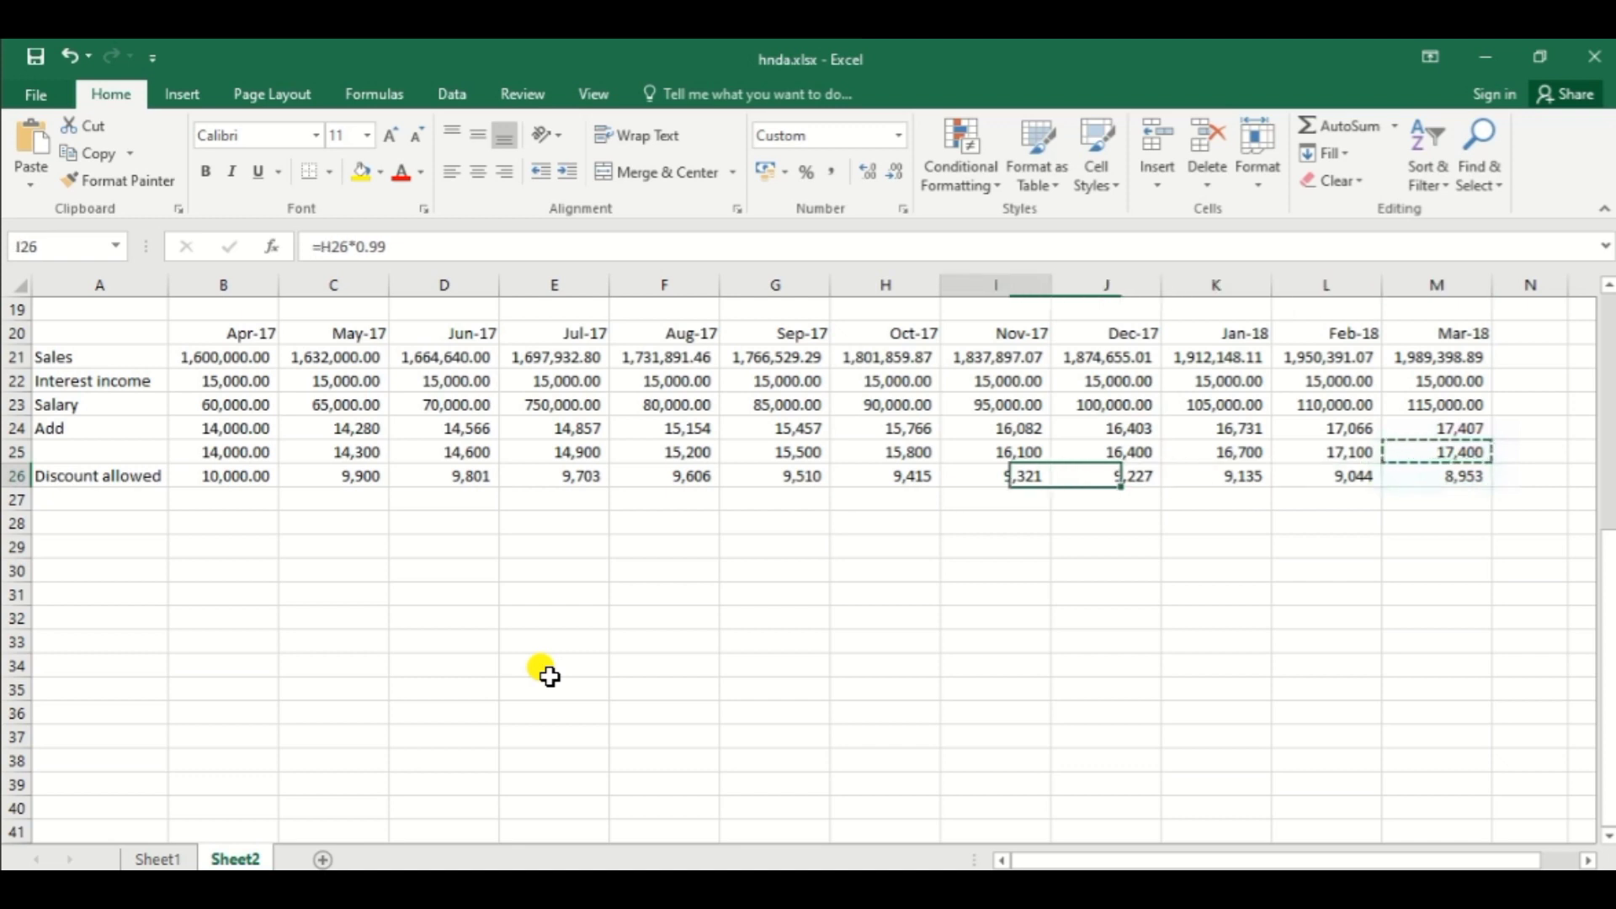
pyautogui.press('Left')
pyautogui.press('Left')
pyautogui.press('Left')
pyautogui.press('Right')
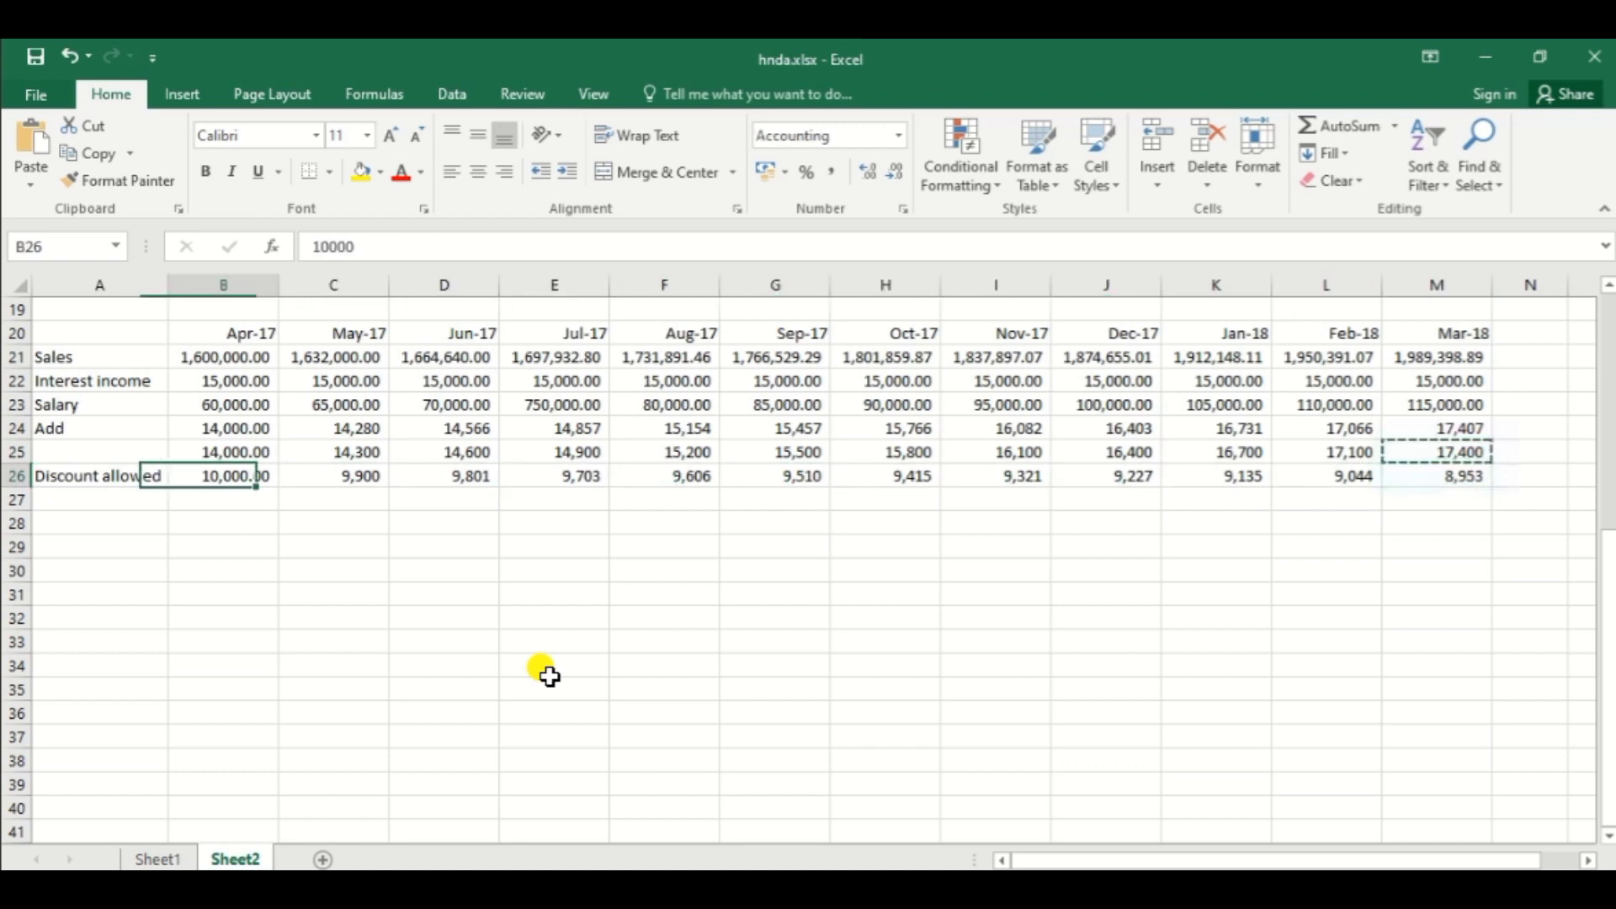
pyautogui.press('Right')
pyautogui.hotkey('ctrl', 'c')
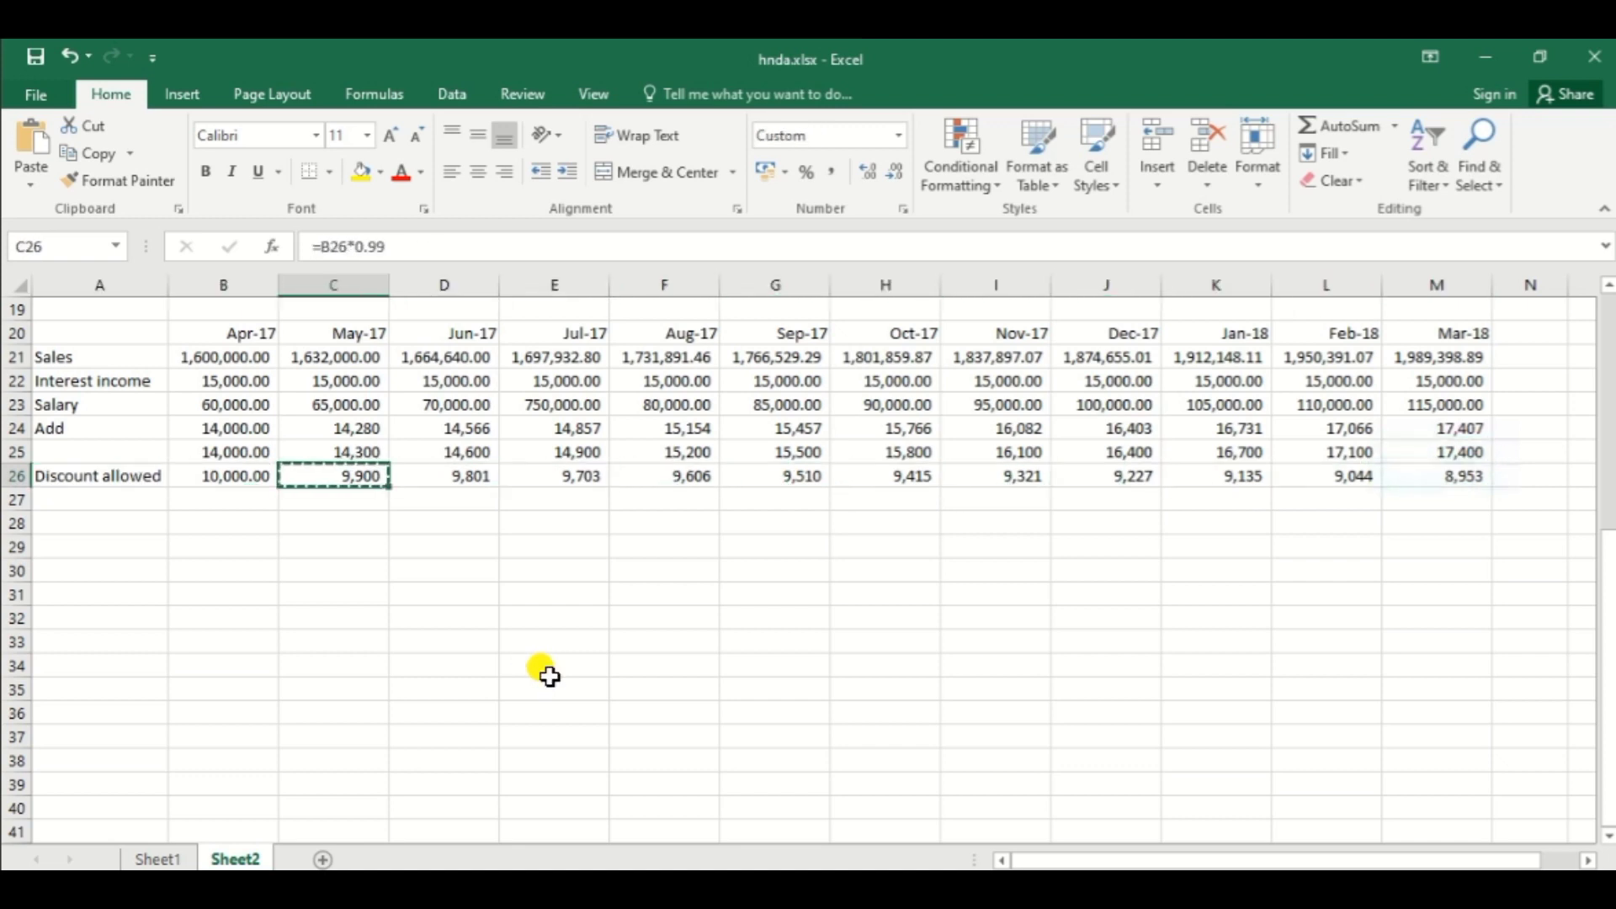
pyautogui.hotkey('alt', 'Tab')
pyautogui.hotkey('ctrl', 'v')
# Step: Copy the Jun-17 amount of 9,801 from Excel row 26 into Discount Allowed for 6/30/17
pyautogui.press('Right')
pyautogui.hotkey('alt', 'Tab')
pyautogui.press('Right')
pyautogui.hotkey('ctrl', 'c')
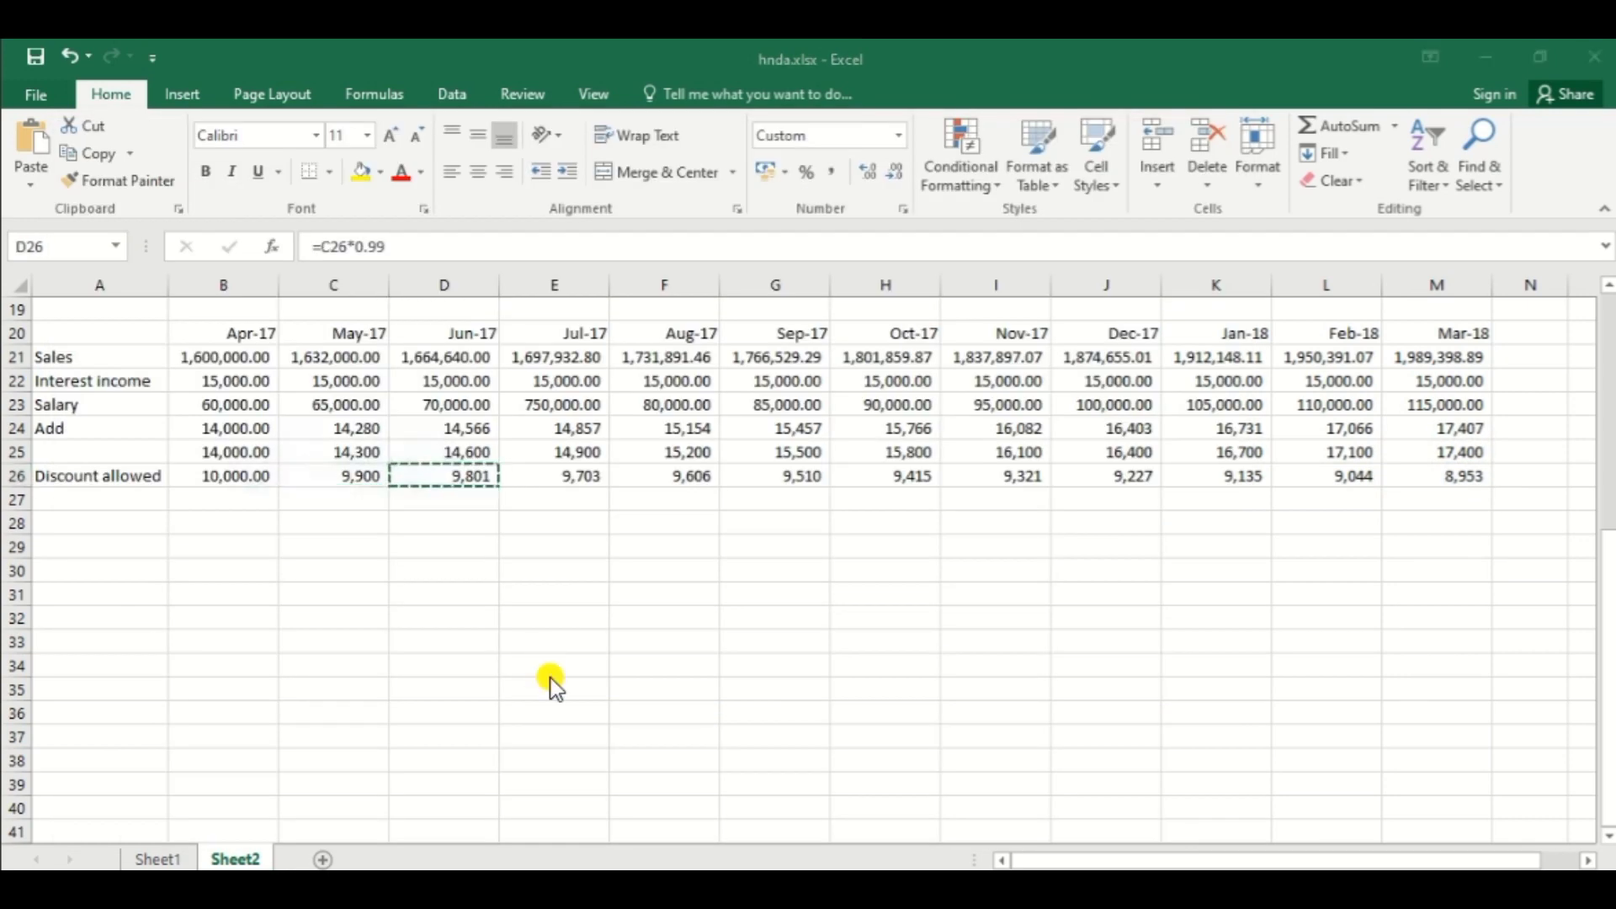
pyautogui.hotkey('alt', 'Tab')
pyautogui.hotkey('ctrl', 'v')
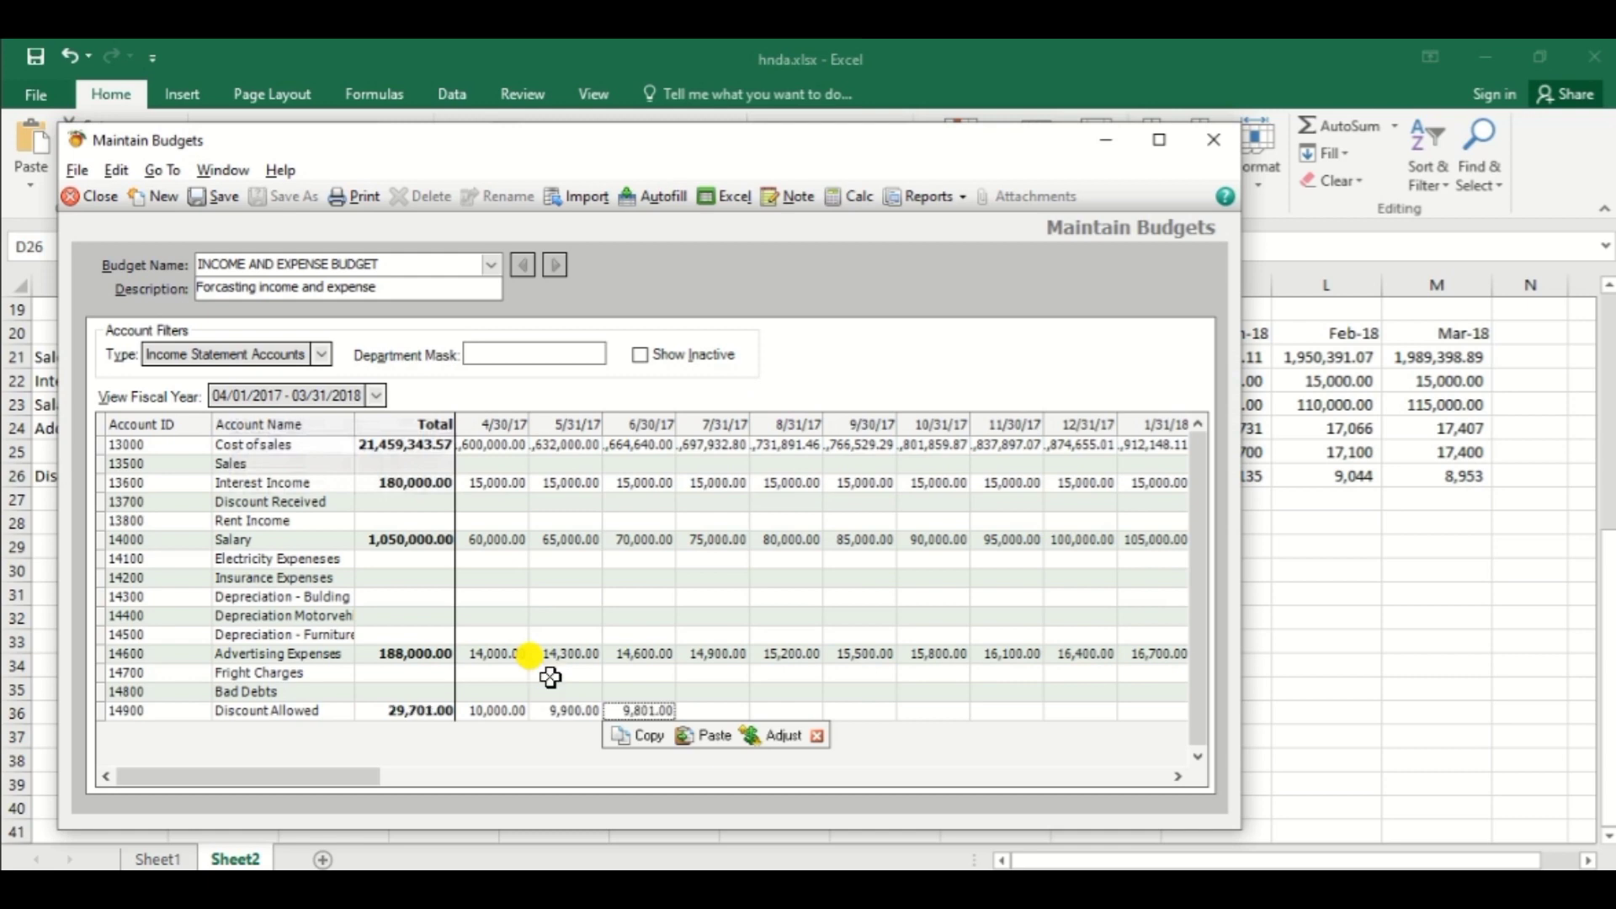
# Step: Copy the Jul-17 amount of 9,703 from Excel row 26 into Discount Allowed for 7/31/17
pyautogui.hotkey('alt', 'Tab')
pyautogui.press('Right')
pyautogui.hotkey('ctrl', 'c')
pyautogui.hotkey('alt', 'Tab')
pyautogui.press('Right')
pyautogui.hotkey('ctrl', 'v')
# Step: Copy the Aug-17 amount of 9,606 from Excel row 26 into Discount Allowed for 8/31/17
pyautogui.hotkey('alt', 'Tab')
pyautogui.press('Right')
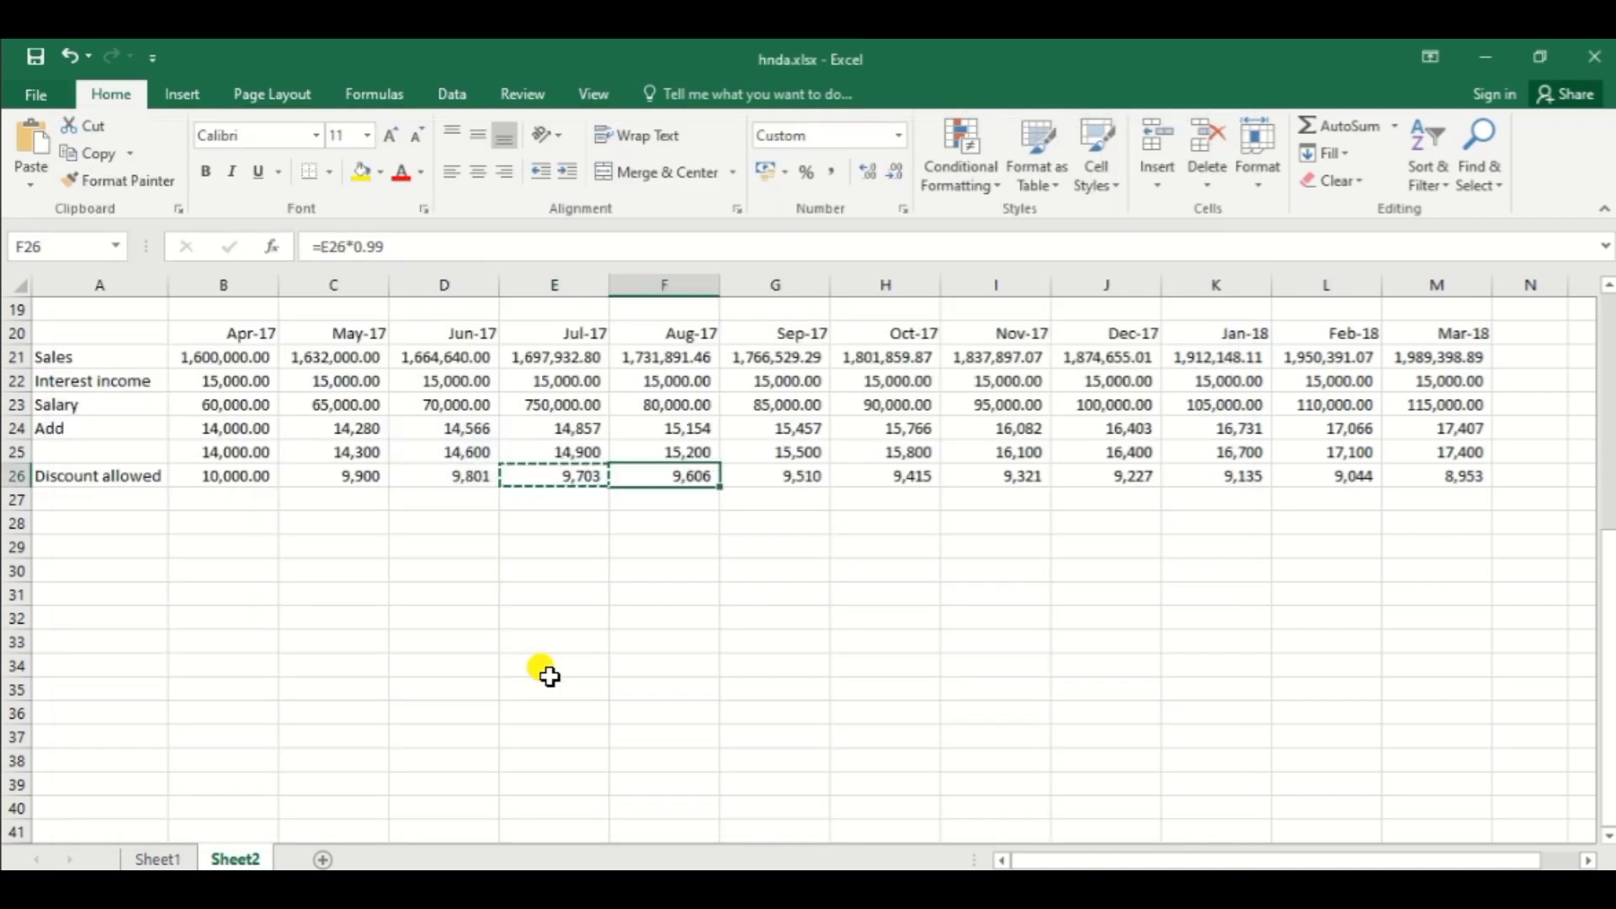
pyautogui.hotkey('ctrl', 'c')
pyautogui.hotkey('alt', 'Tab')
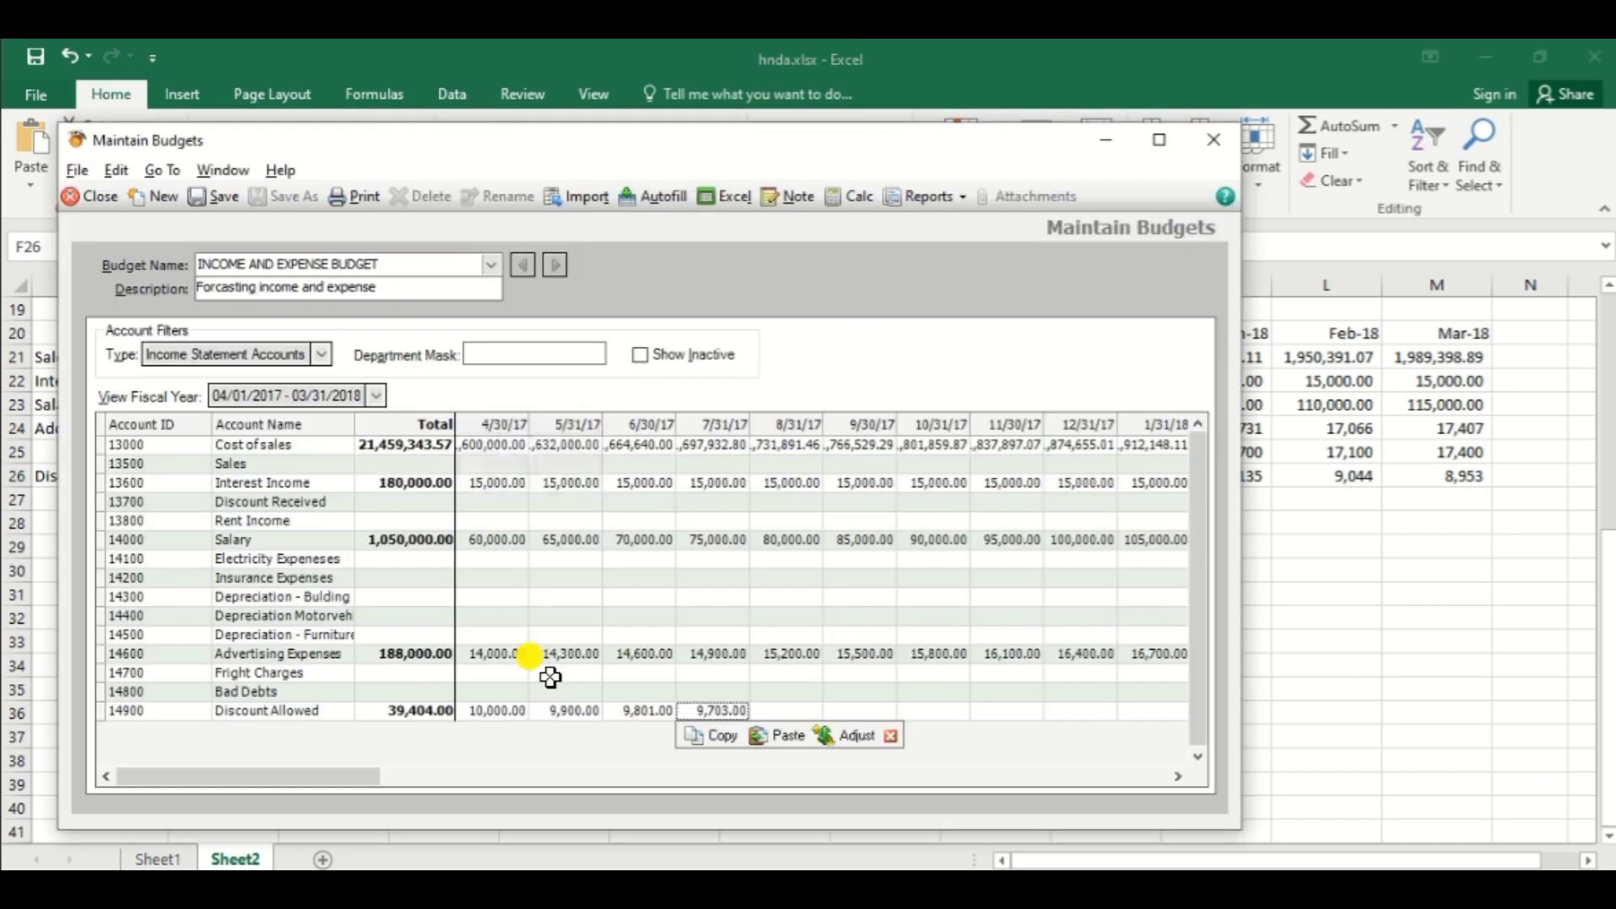
pyautogui.press('Right')
pyautogui.hotkey('ctrl', 'v')
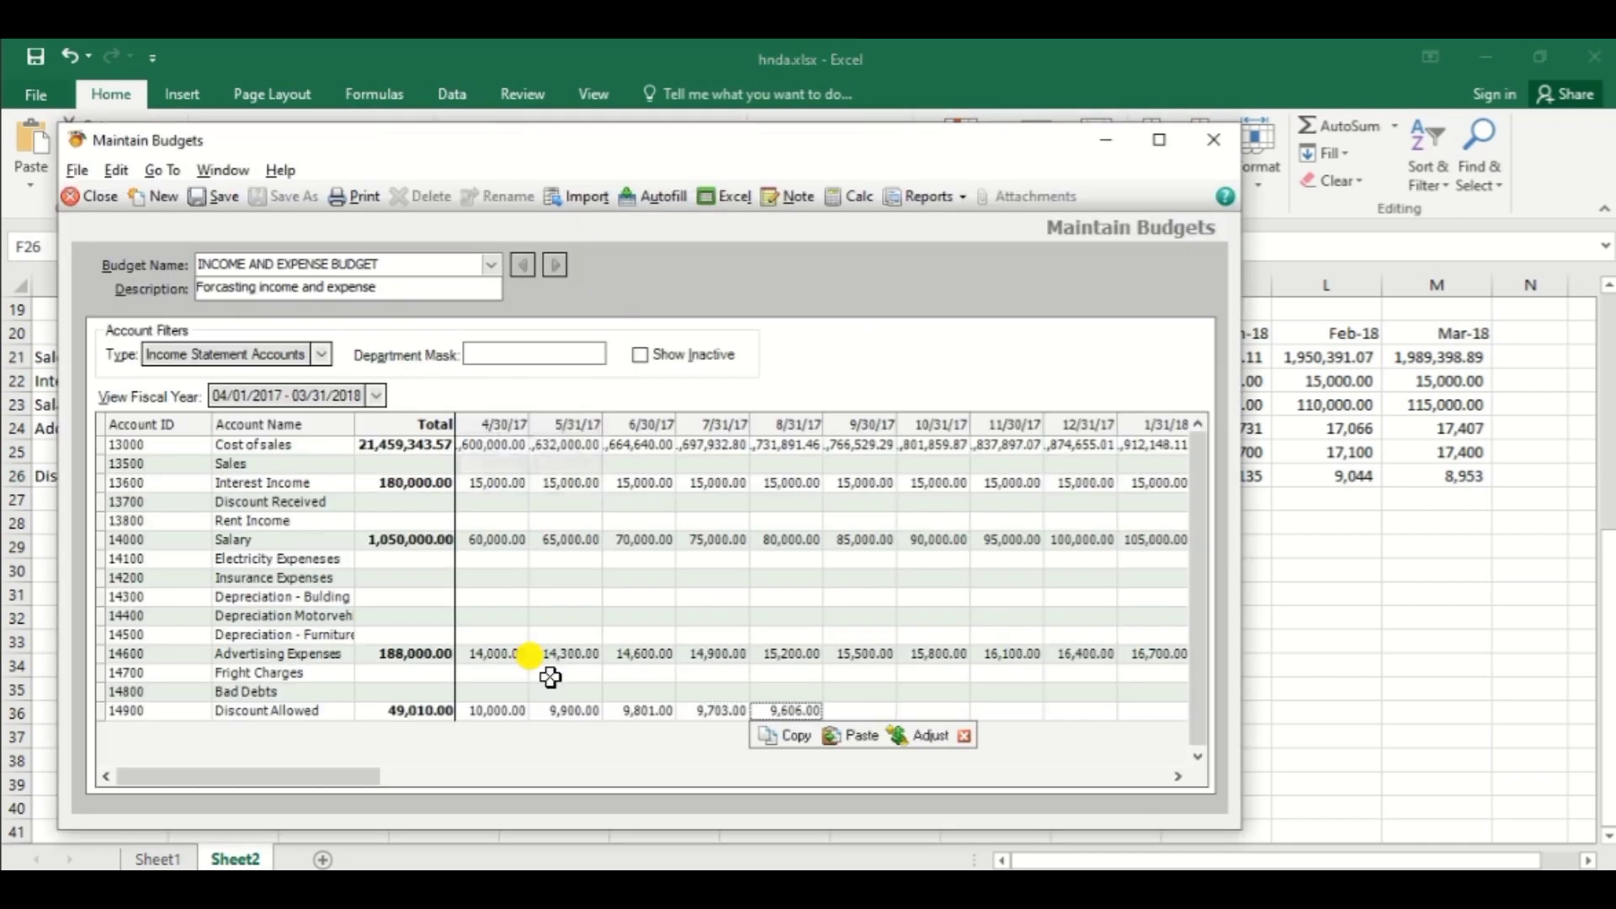
# Step: Copy the Sep-17 amount of 9,510 from Excel row 26 into Discount Allowed for 9/30/17
pyautogui.hotkey('alt', 'Tab')
pyautogui.press('Right')
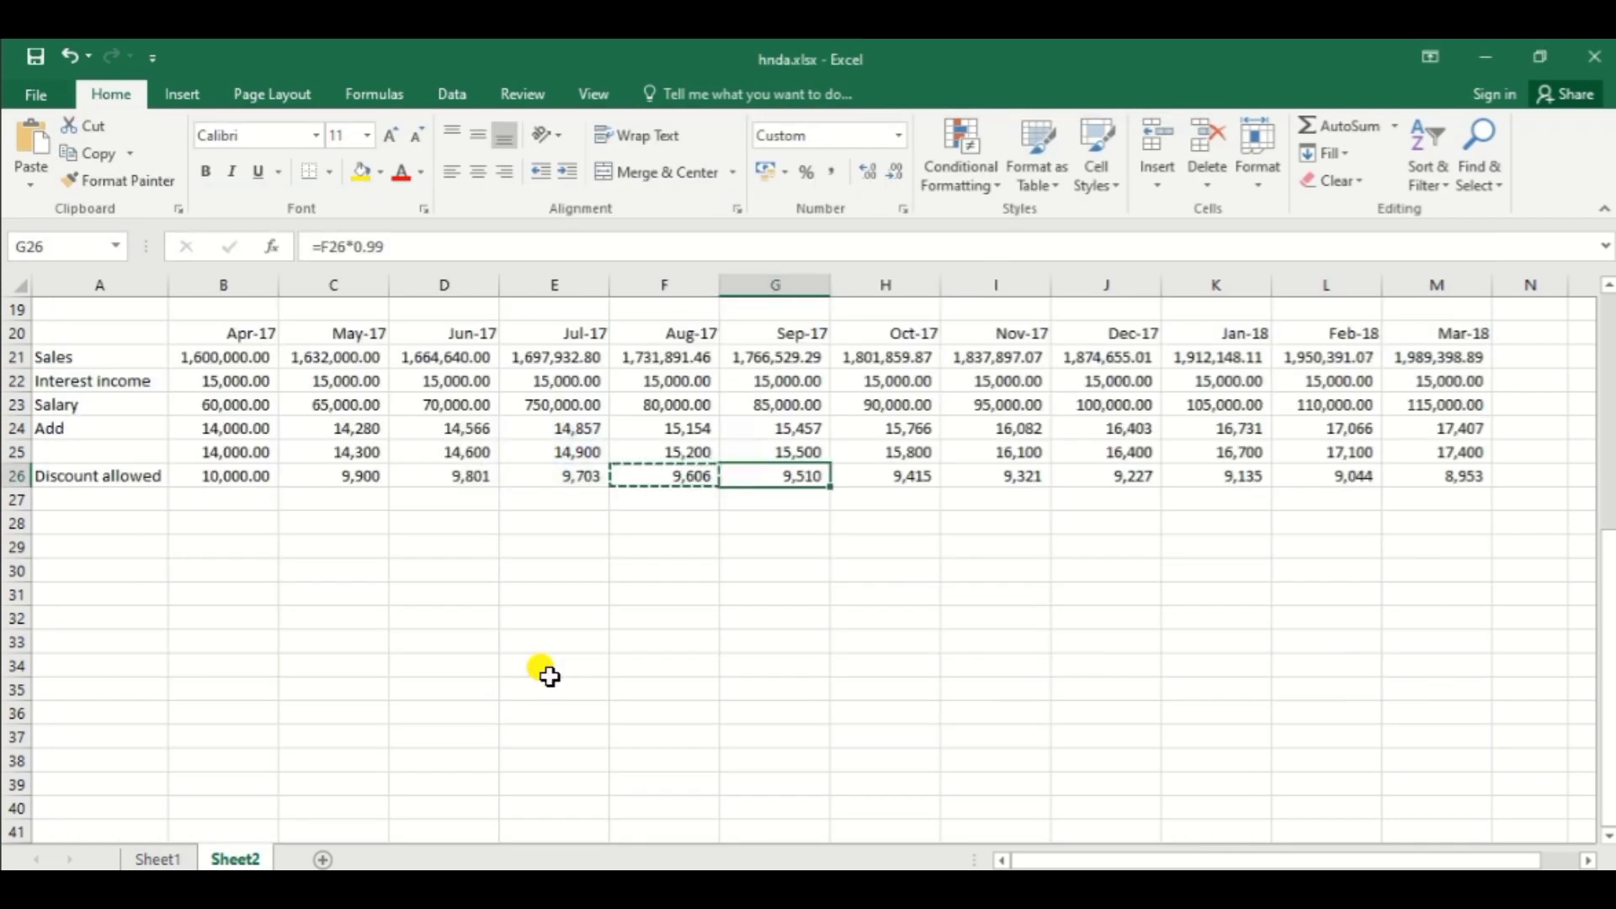
pyautogui.hotkey('ctrl', 'c')
pyautogui.hotkey('alt', 'Tab')
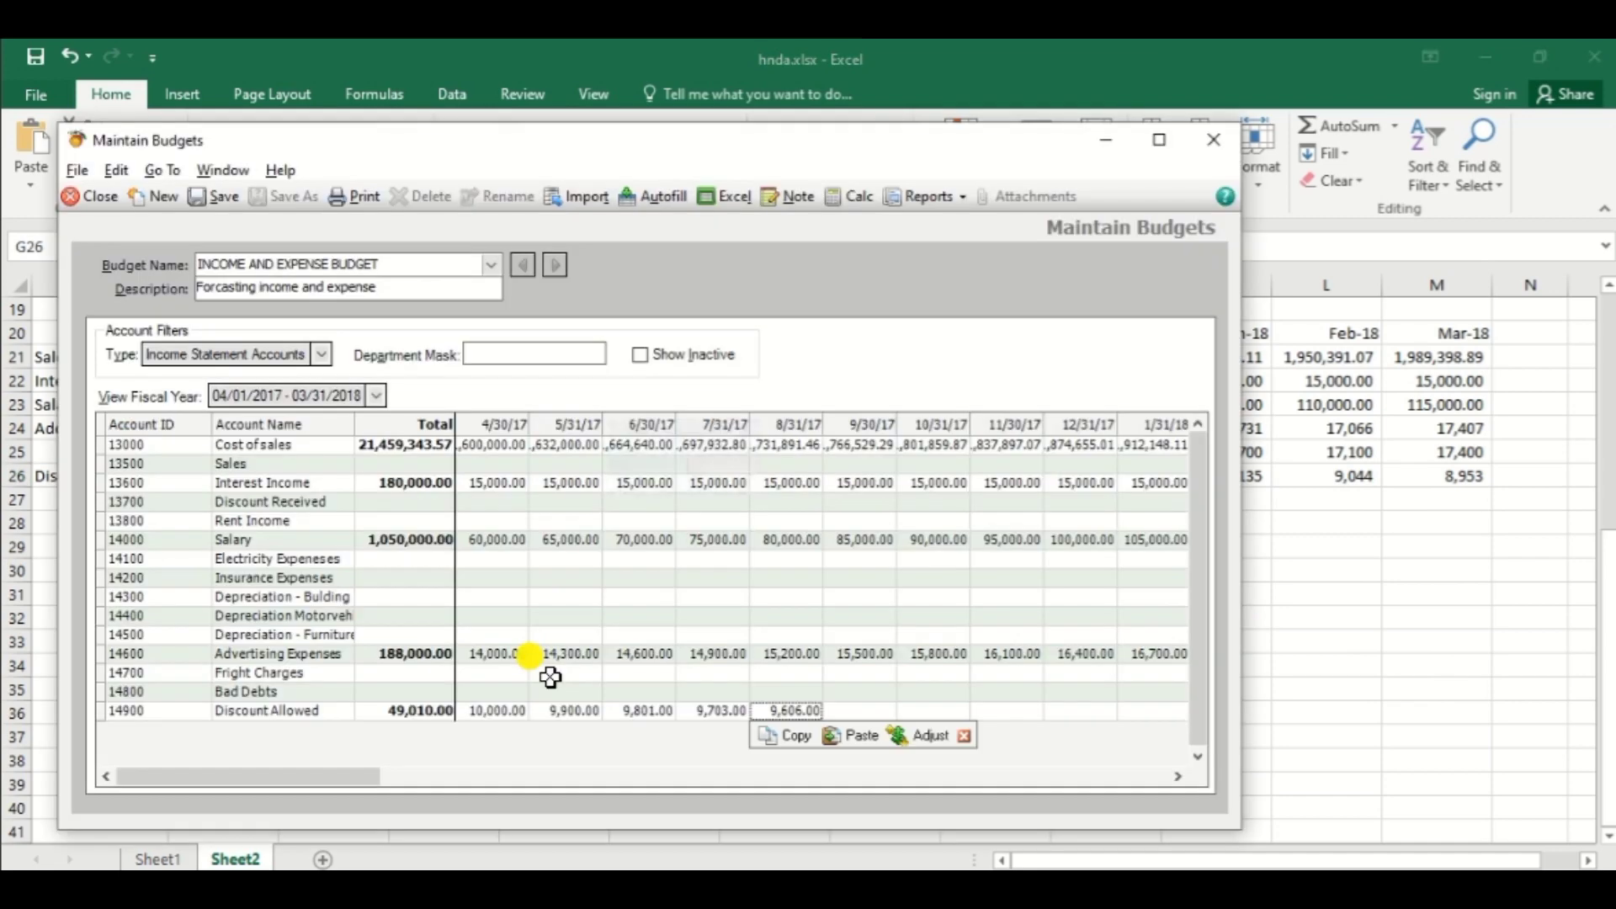
pyautogui.press('Right')
pyautogui.hotkey('ctrl', 'v')
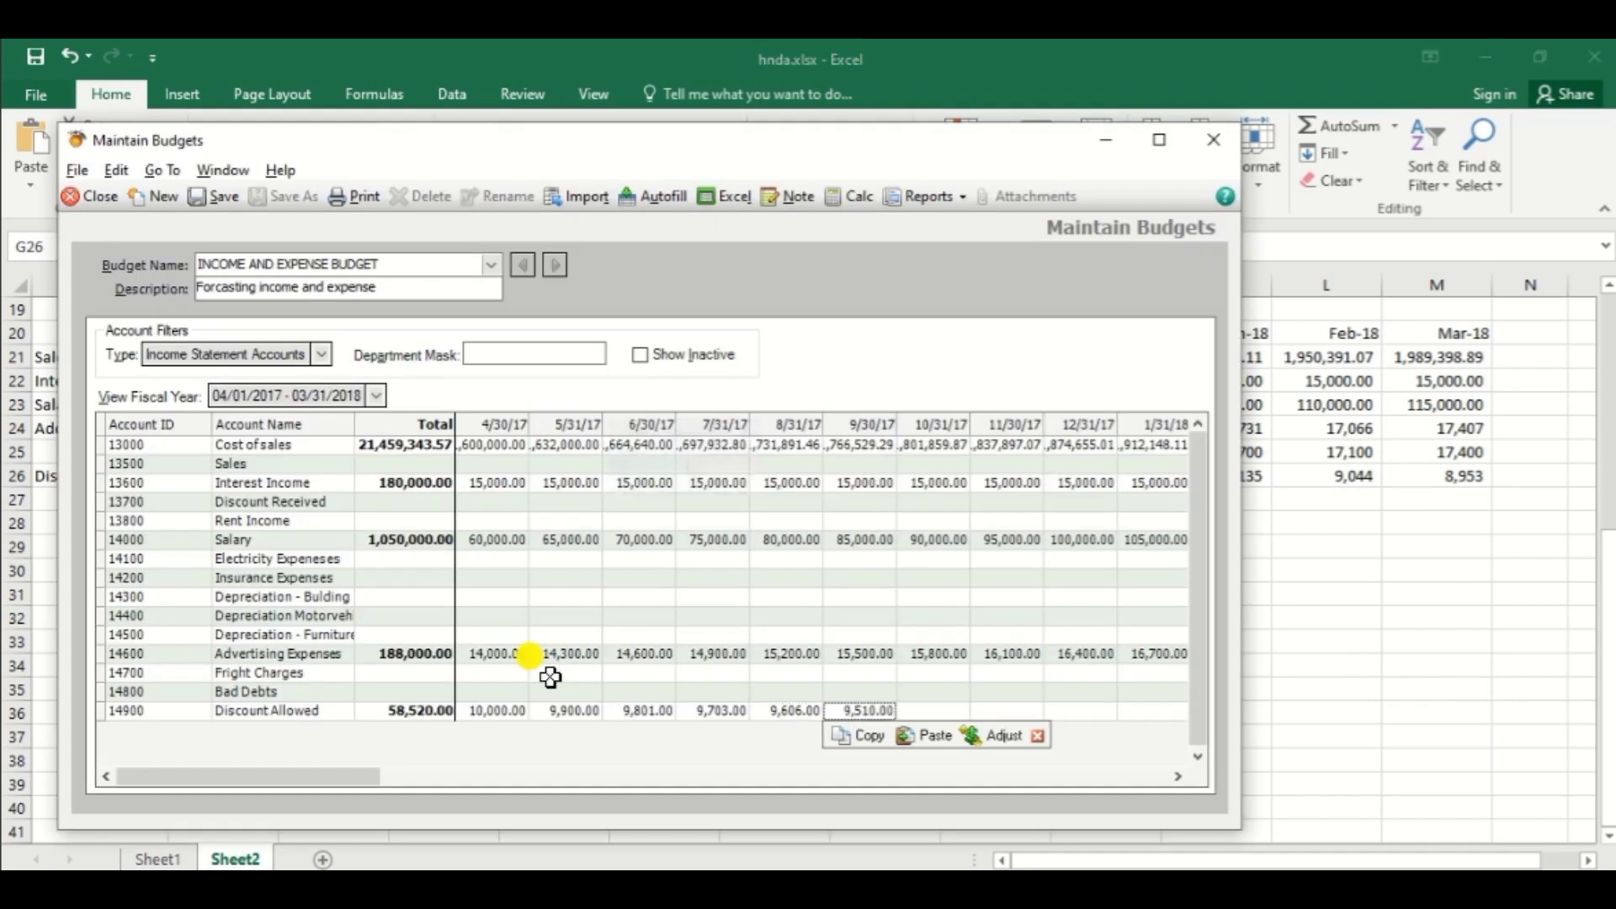
# Step: Copy the Oct-17 amount of 9,415 from Excel row 26 into Discount Allowed for 10/31/17
pyautogui.hotkey('alt', 'Tab')
pyautogui.press('Right')
pyautogui.hotkey('ctrl', 'c')
pyautogui.hotkey('alt', 'Tab')
pyautogui.press('Right')
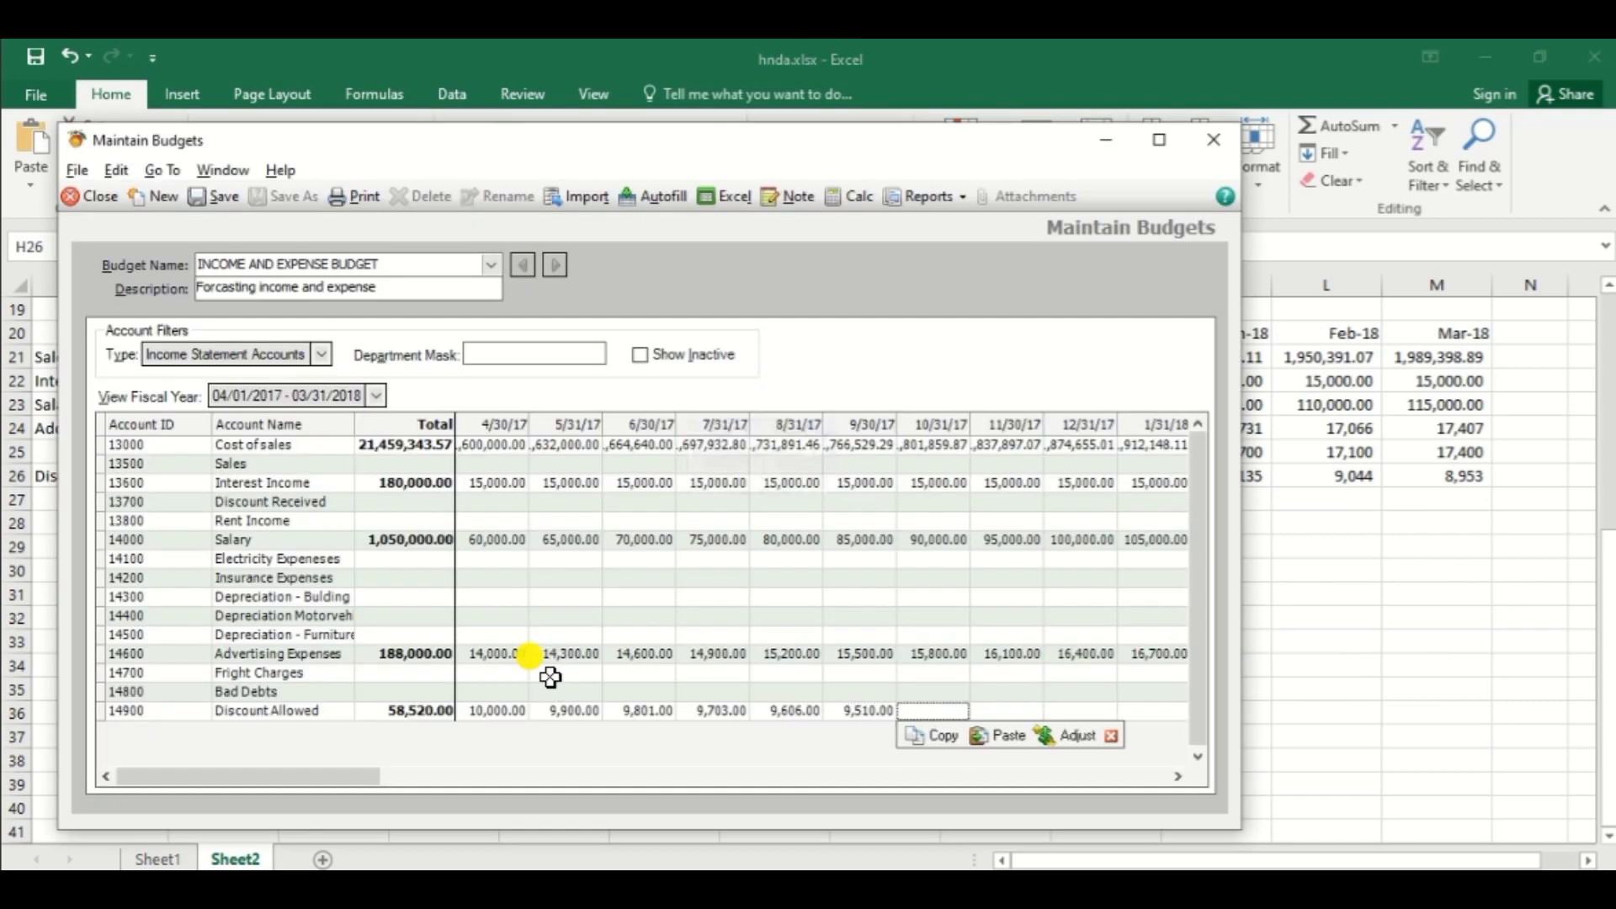
pyautogui.hotkey('ctrl', 'v')
# Step: Copy the Nov-17 amount of 9,321 from Excel row 26 into Discount Allowed for 11/30/17
pyautogui.hotkey('alt', 'Tab')
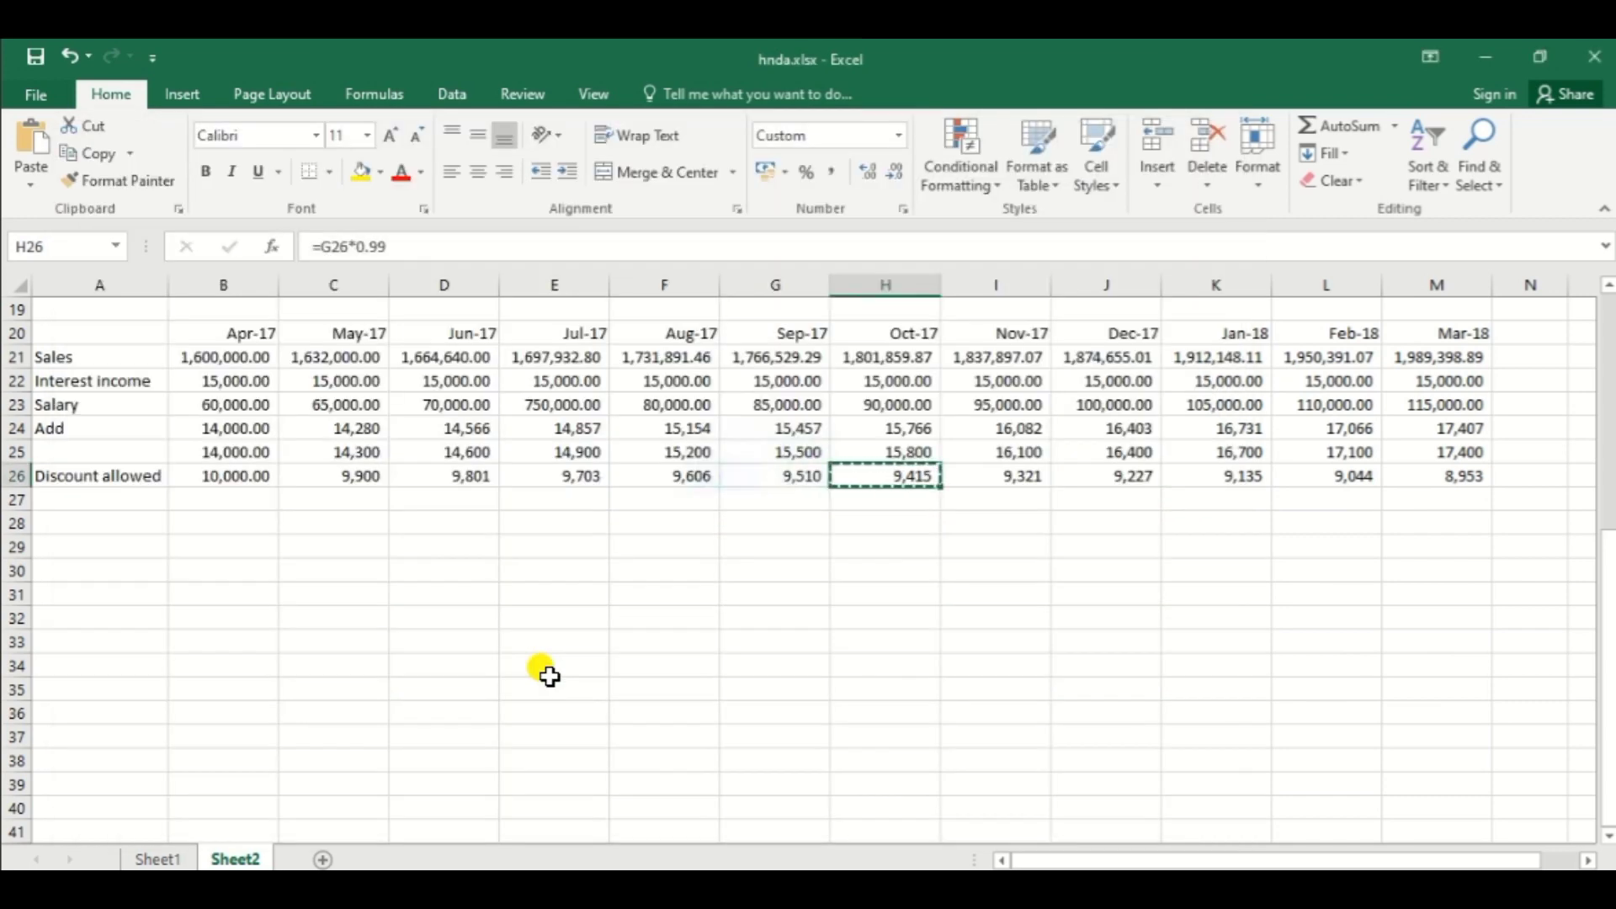
pyautogui.press('Right')
pyautogui.hotkey('ctrl', 'c')
pyautogui.hotkey('alt', 'Tab')
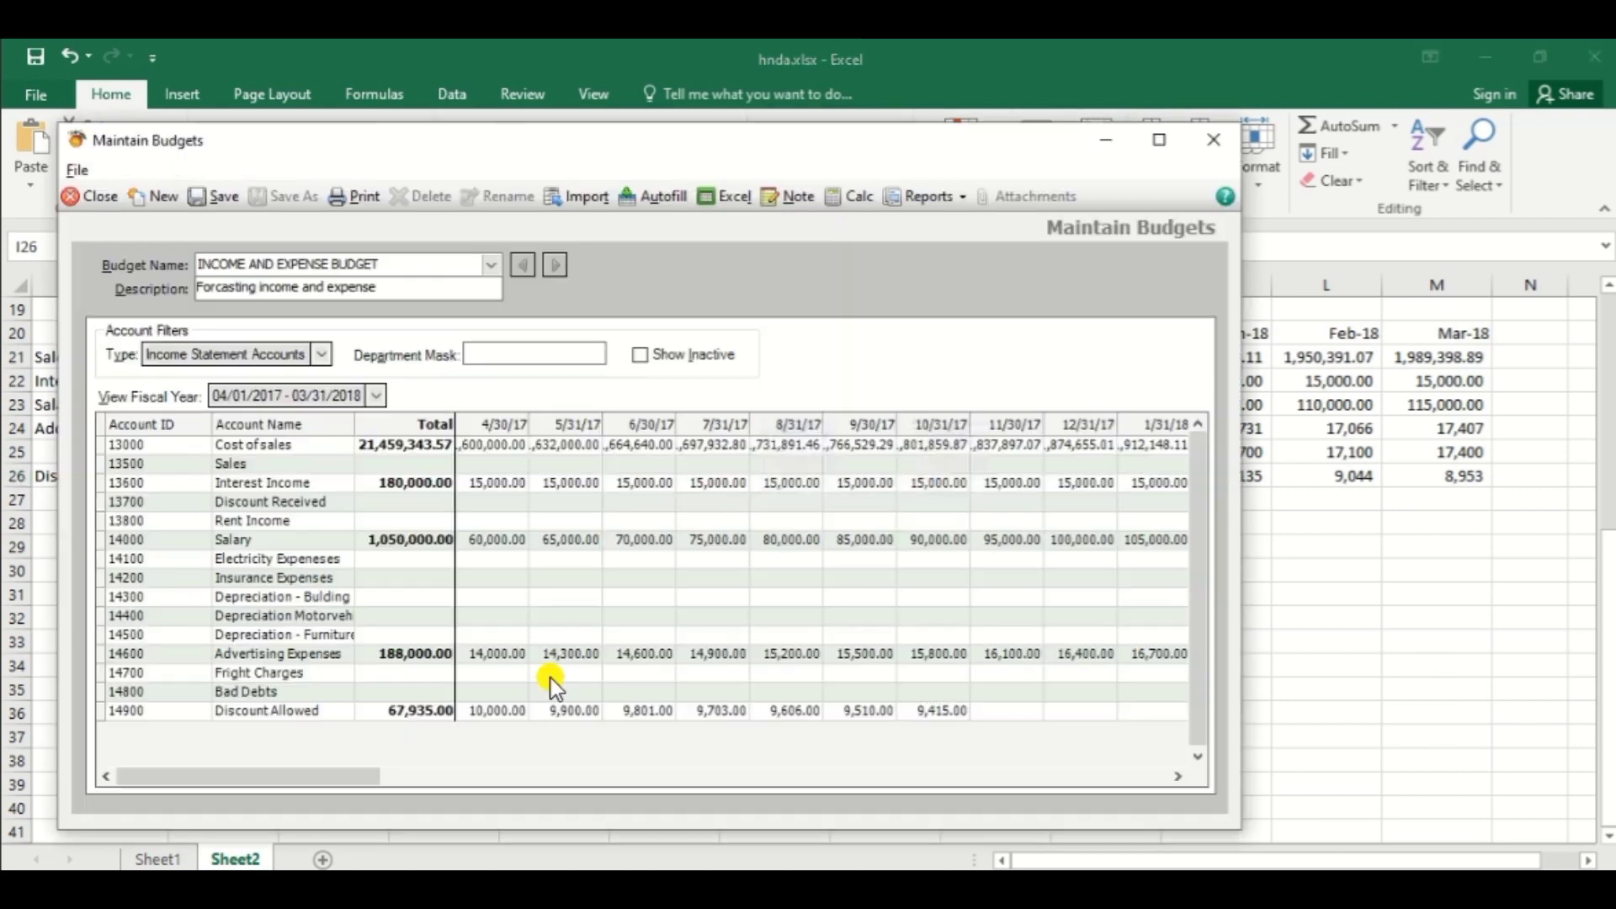
pyautogui.press('Right')
pyautogui.hotkey('ctrl', 'v')
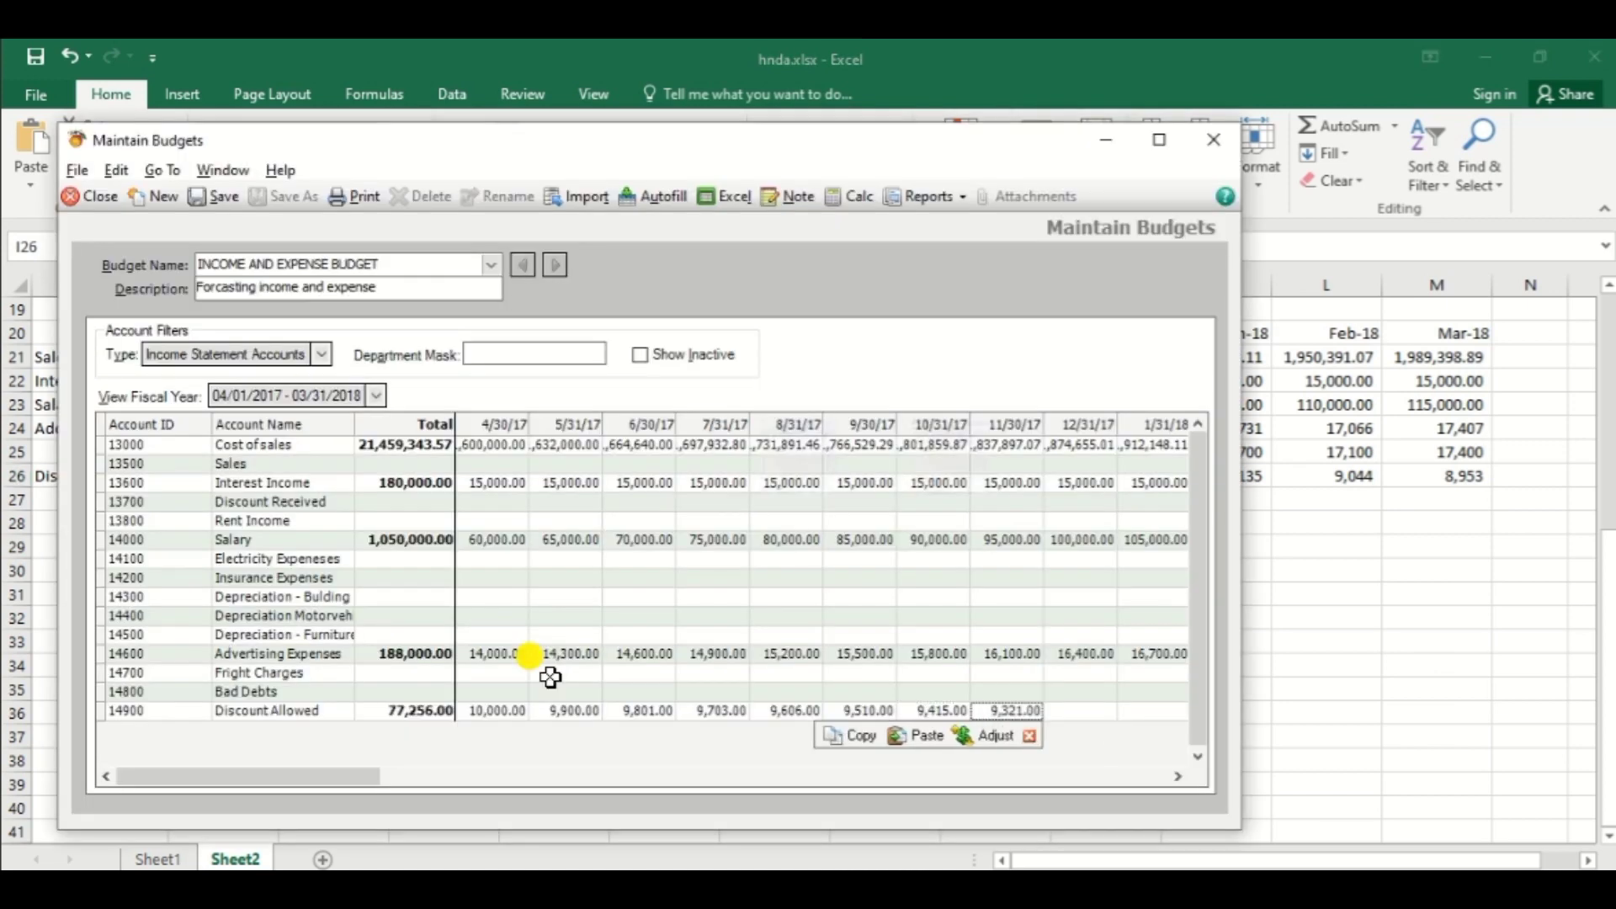
# Step: Copy the Dec-17 amount of 9,227 from Excel row 26 into Discount Allowed for 12/31/17
pyautogui.hotkey('alt', 'Tab')
pyautogui.press('Right')
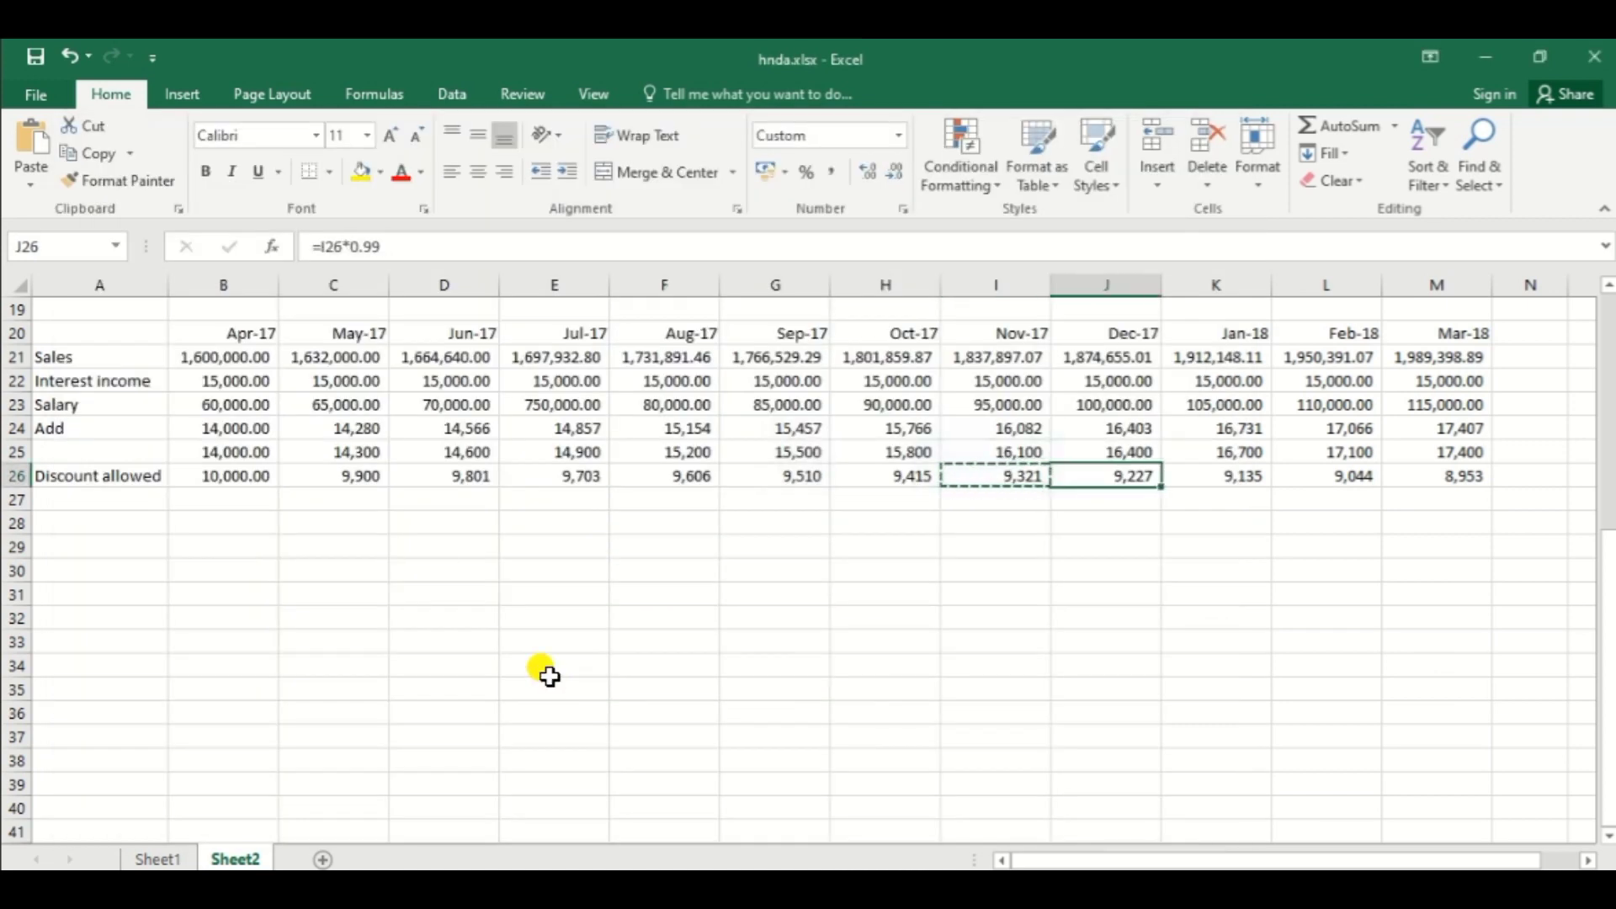
pyautogui.hotkey('ctrl', 'c')
pyautogui.hotkey('alt', 'Tab')
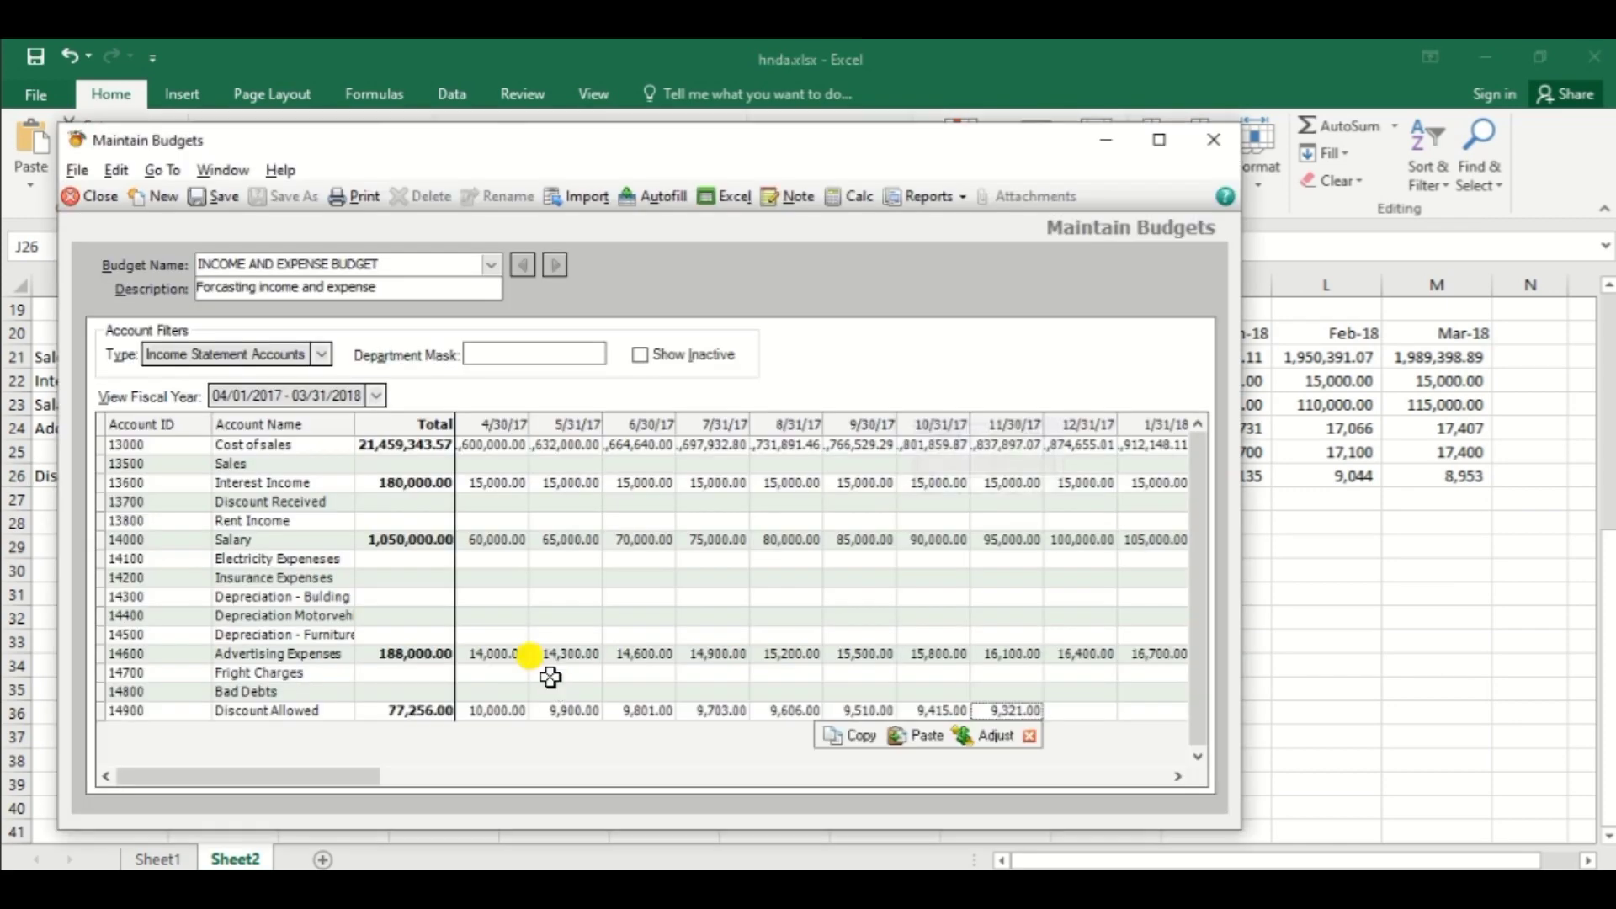
pyautogui.press('Right')
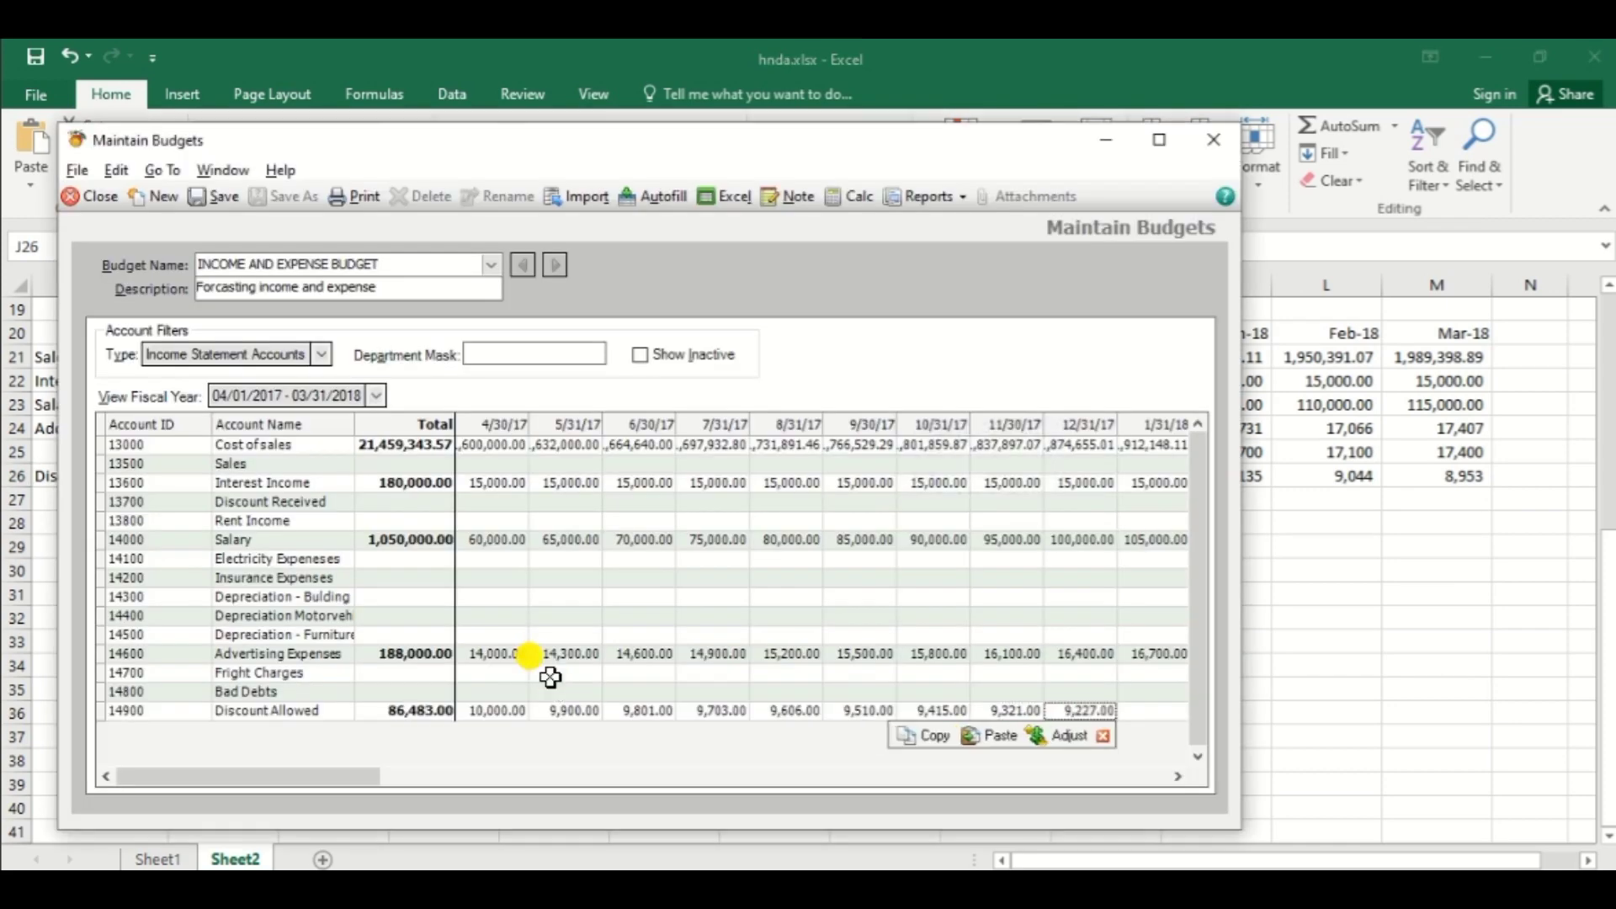
# Step: Copy the Jan-18 amount of 9,135 from Excel row 26 into Discount Allowed for 1/31/18
pyautogui.hotkey('alt', 'Tab')
pyautogui.press('Right')
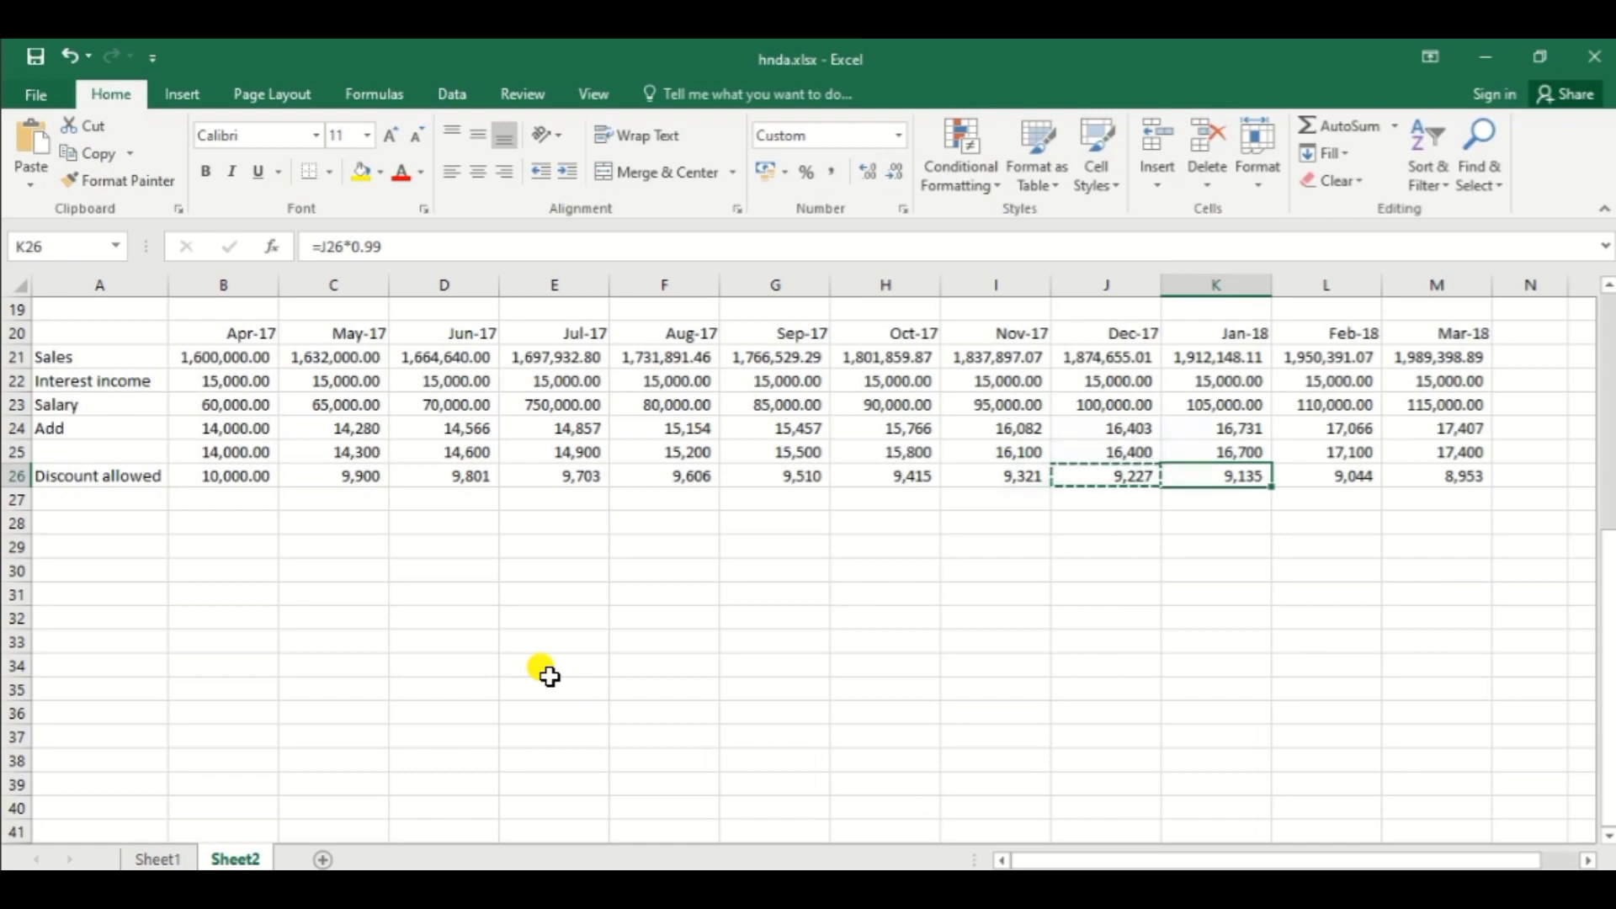
pyautogui.hotkey('ctrl', 'c')
pyautogui.hotkey('alt', 'Tab')
pyautogui.press('Right')
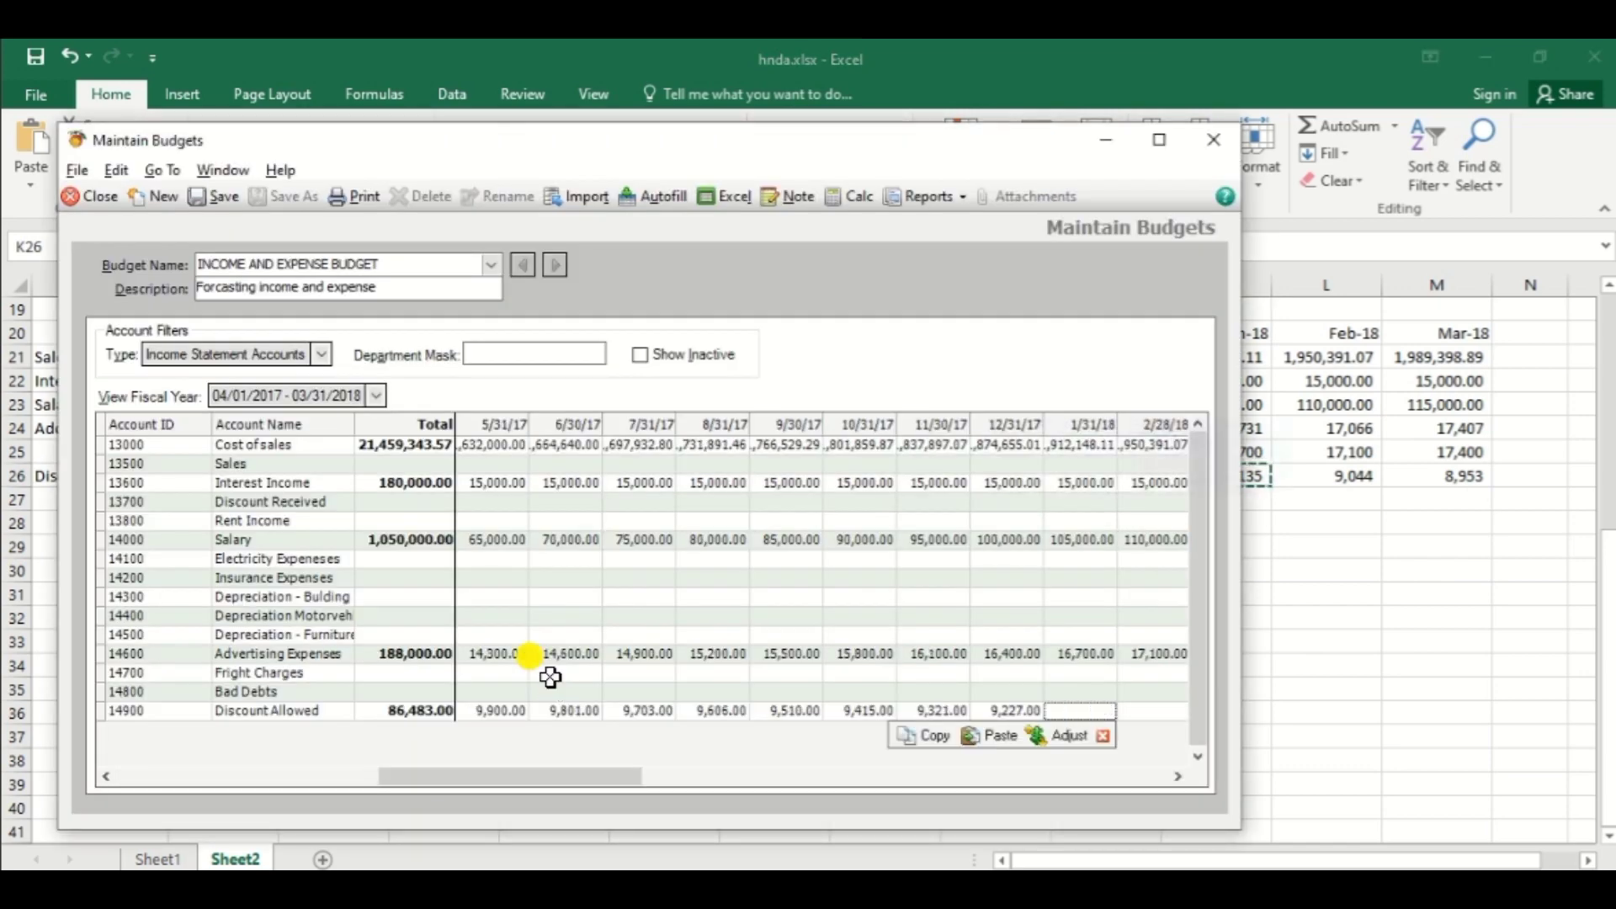
pyautogui.hotkey('ctrl', 'v')
# Step: Copy the Feb-18 amount of 9,044 from Excel row 26 into Discount Allowed for 2/28/18
pyautogui.hotkey('alt', 'Tab')
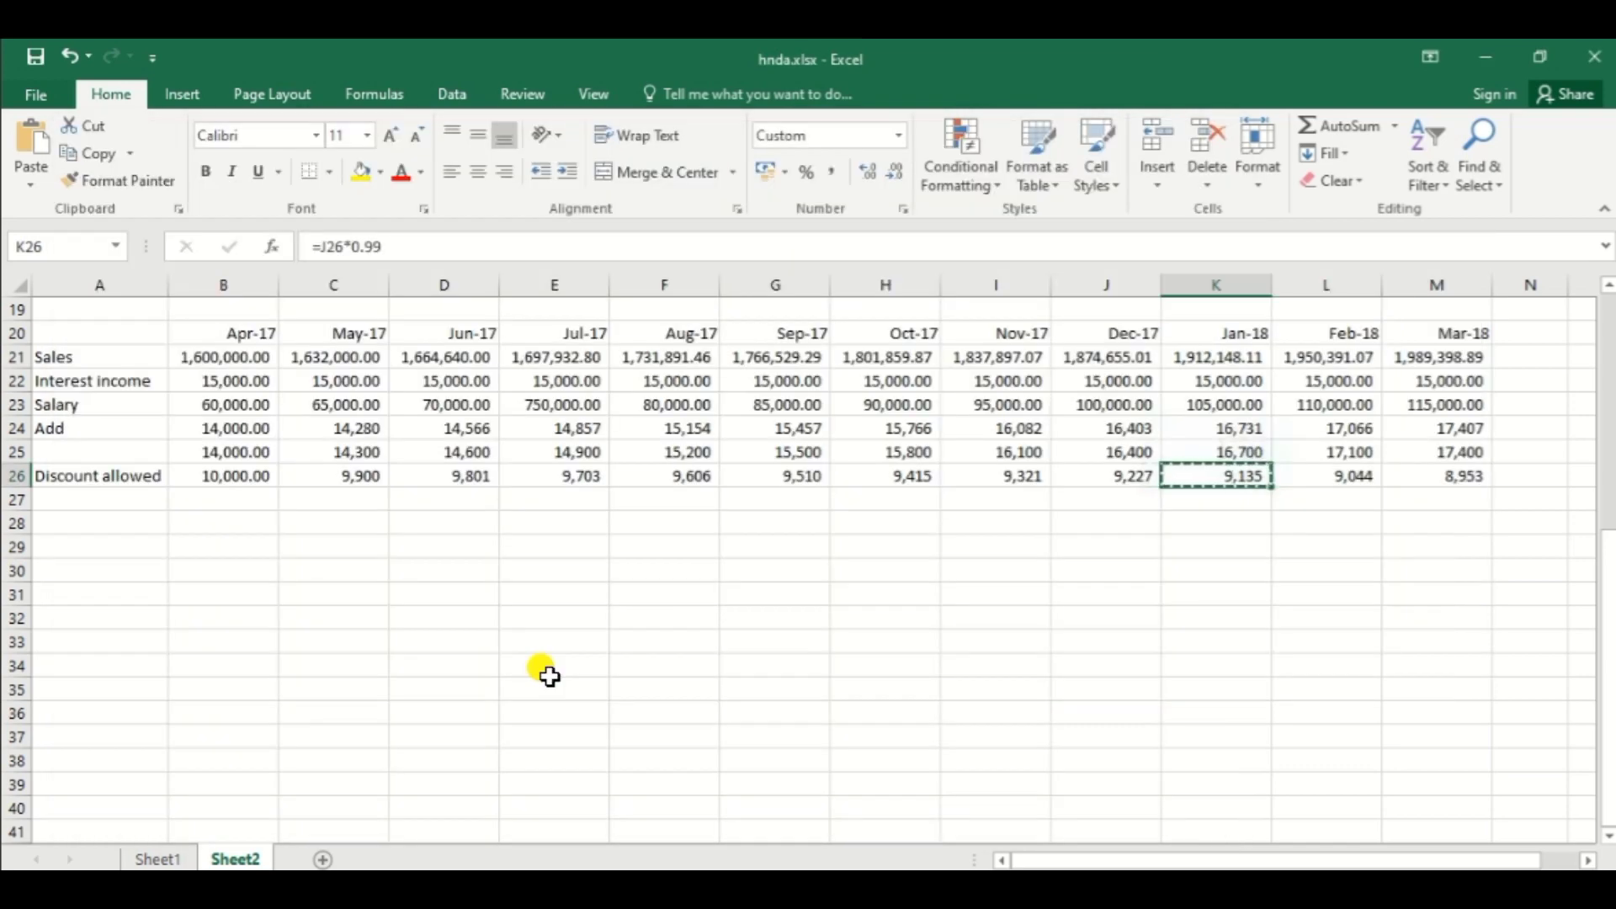
pyautogui.press('Right')
pyautogui.hotkey('ctrl', 'c')
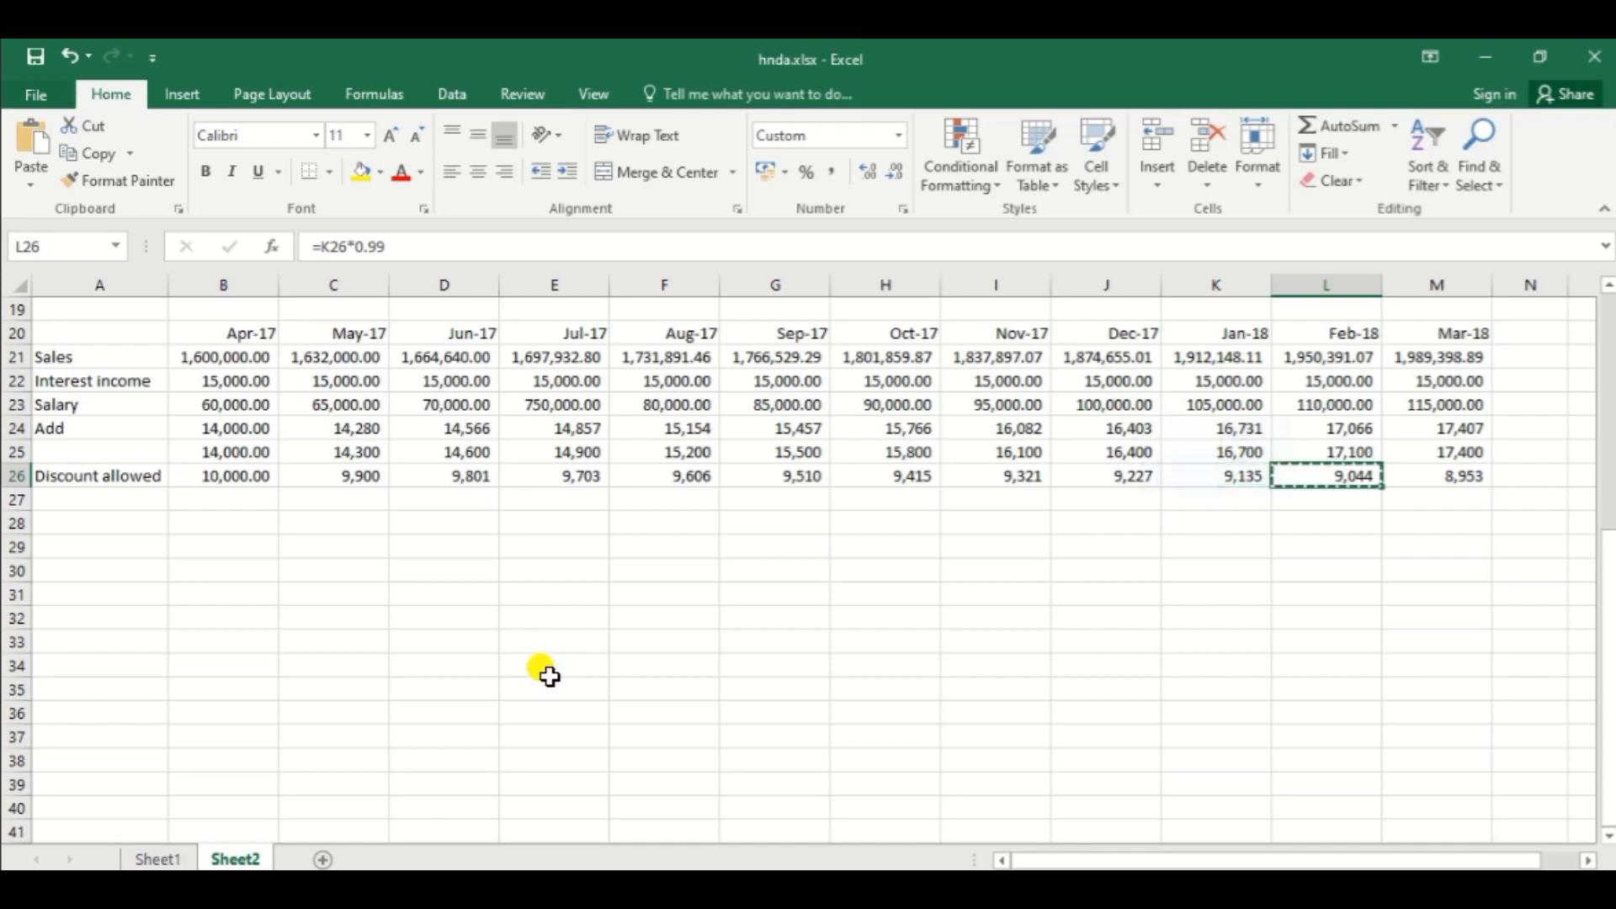
pyautogui.hotkey('alt', 'Tab')
pyautogui.press('Right')
pyautogui.hotkey('ctrl', 'v')
# Step: Copy the Mar-18 amount of 8,953 from Excel row 26 into Discount Allowed for 3/31/18 and save the budget
pyautogui.hotkey('alt', 'Tab')
pyautogui.press('Right')
pyautogui.hotkey('ctrl', 'c')
pyautogui.hotkey('alt', 'Tab')
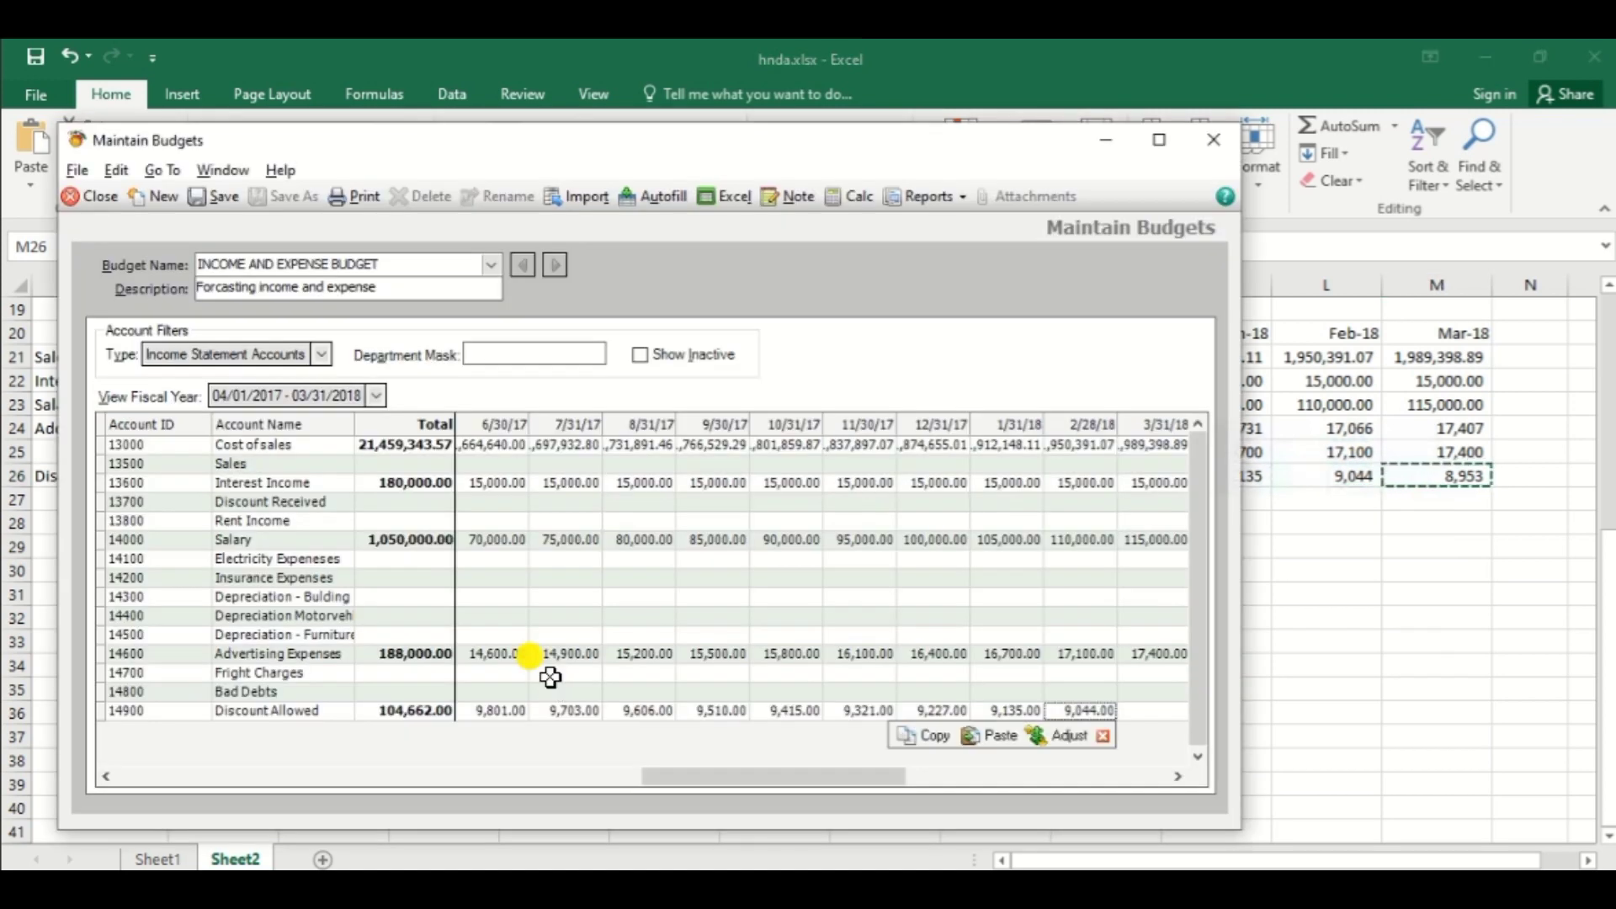
pyautogui.press('Right')
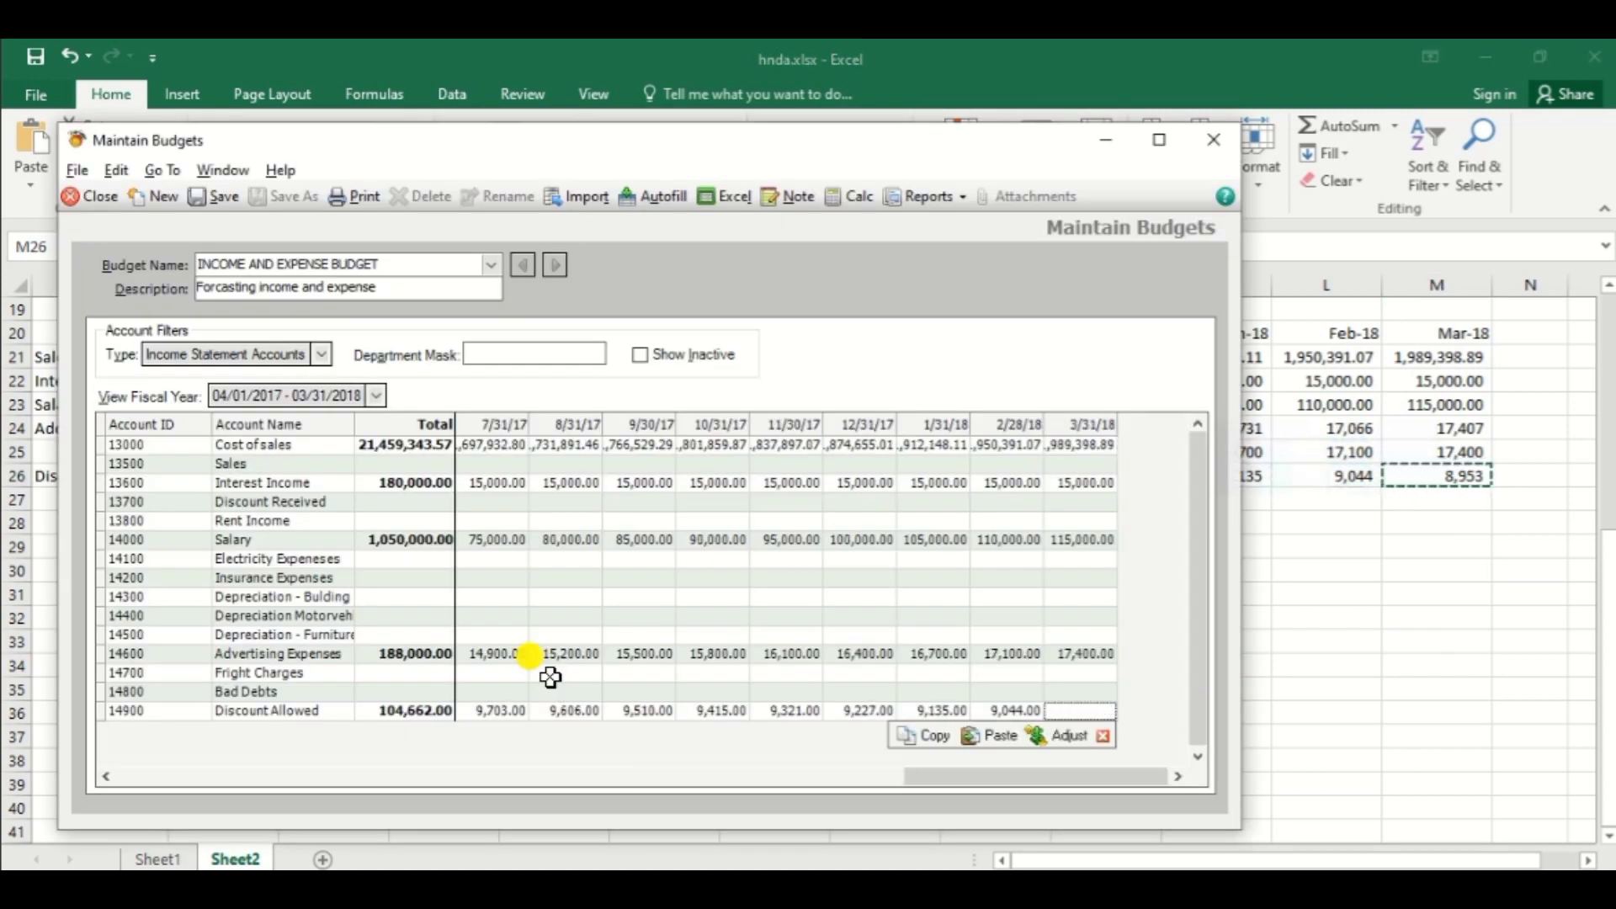
pyautogui.hotkey('ctrl', 'v')
pyautogui.hotkey('ctrl', 'Home')
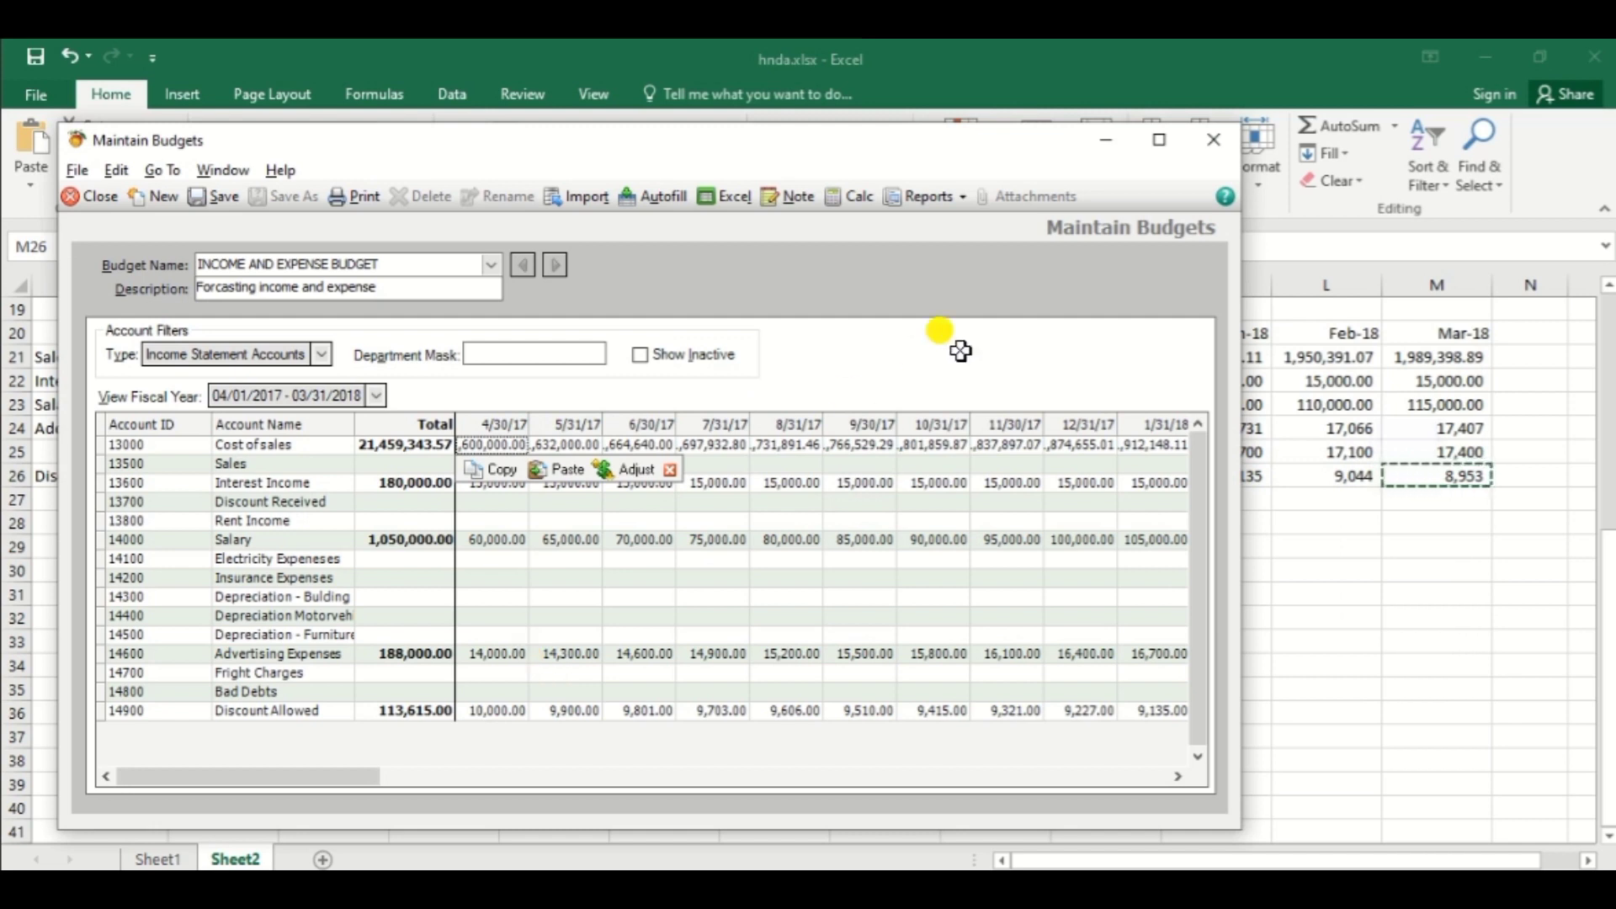
pyautogui.click(213, 201)
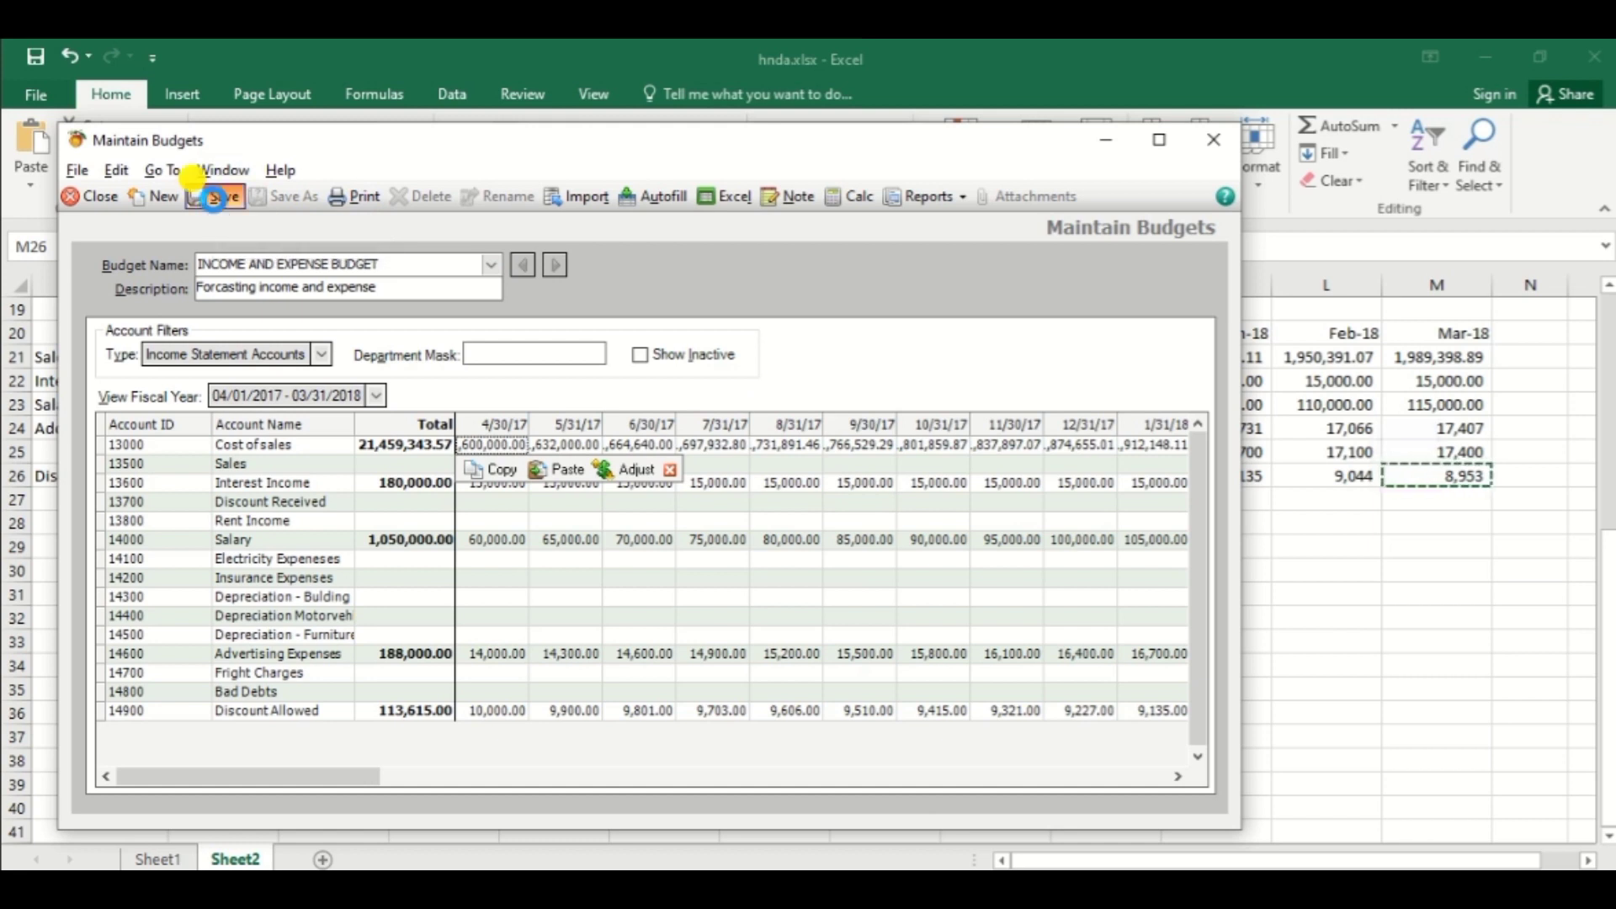